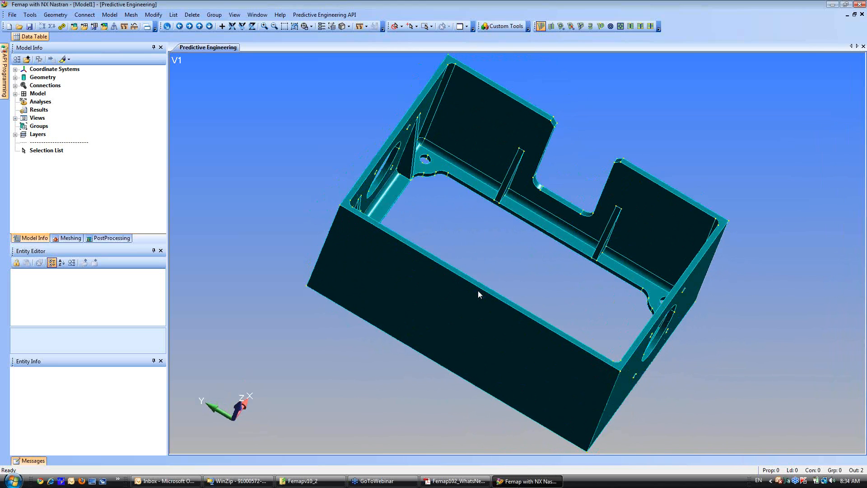
# Start slicing the box solid, using the Global Plane method with a positive ZX plane, and preview the cutting plane.
pyautogui.click(56, 16)
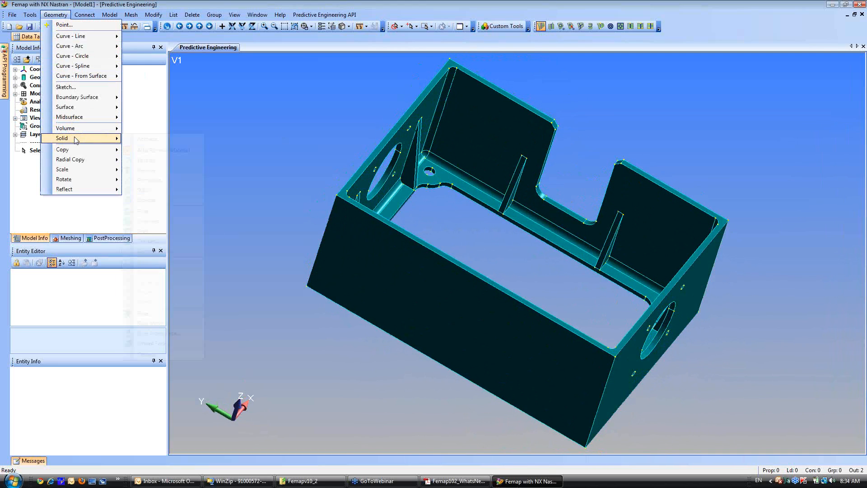
pyautogui.moveTo(68, 138)
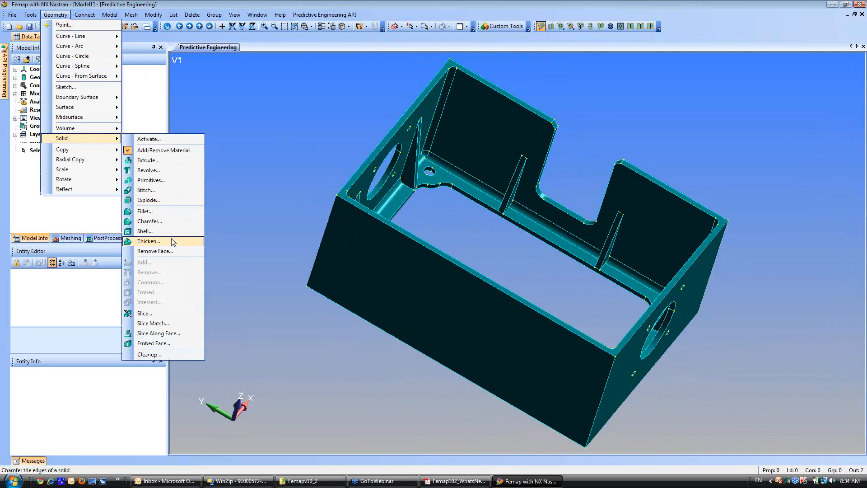
pyautogui.click(154, 314)
pyautogui.click(515, 268)
pyautogui.click(543, 453)
pyautogui.moveTo(459, 412); pyautogui.dragTo(379, 112)
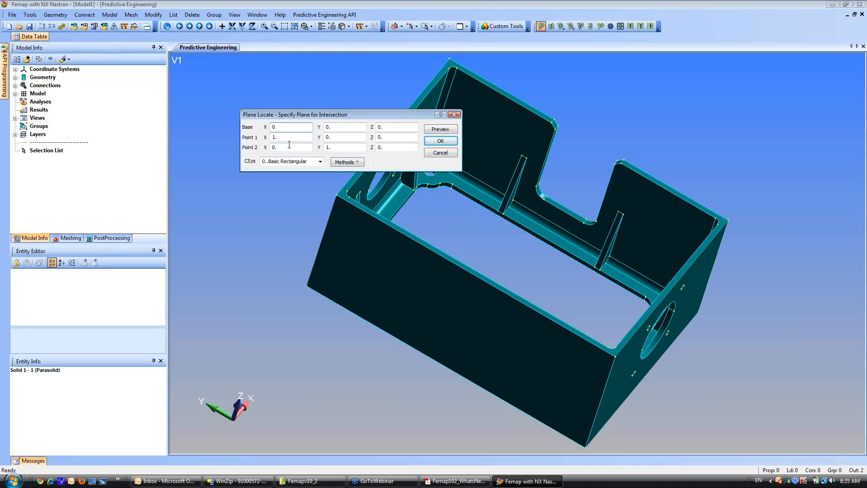
pyautogui.press('BackSpace')
pyautogui.click(344, 163)
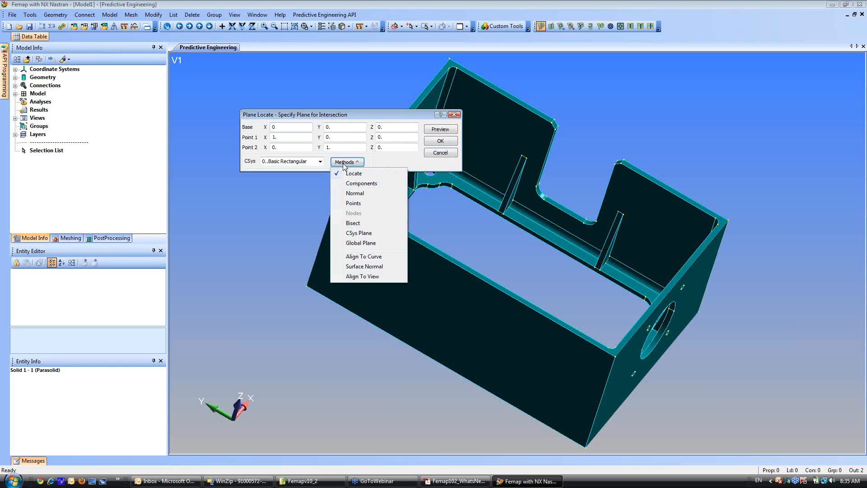
pyautogui.click(357, 243)
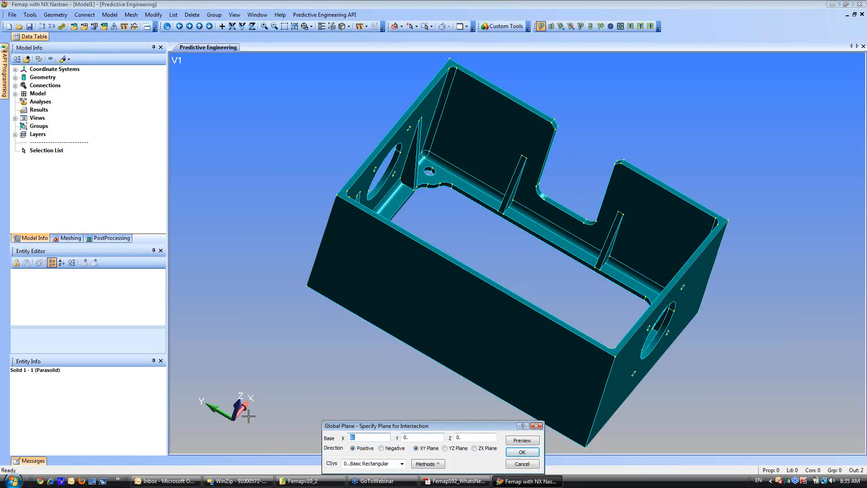
pyautogui.click(470, 437)
pyautogui.moveTo(466, 426); pyautogui.dragTo(368, 108)
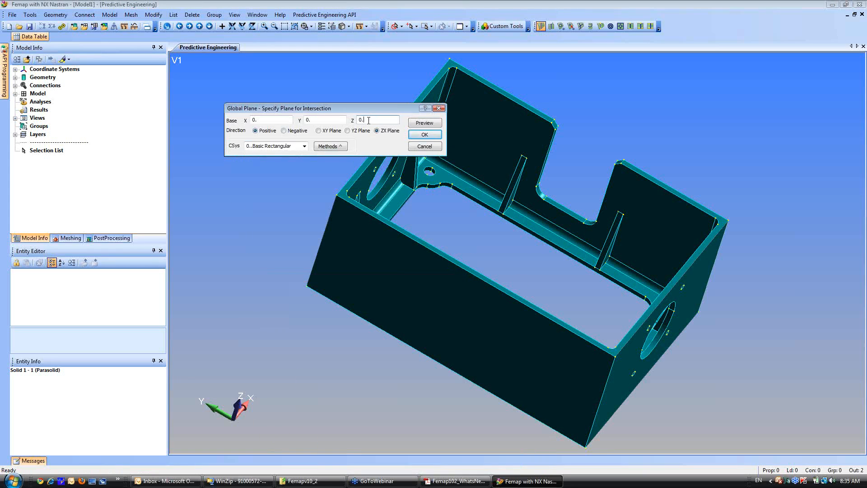
pyautogui.press('BackSpace')
pyautogui.moveTo(555, 220)
pyautogui.mouseDown(button='middle')
pyautogui.moveTo(544, 234)
pyautogui.moveTo(562, 234)
pyautogui.mouseUp(button='middle')
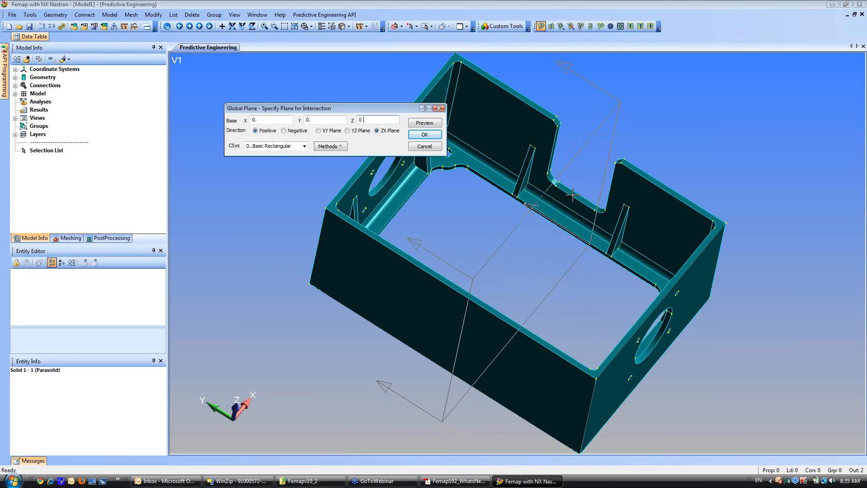
pyautogui.write('.')
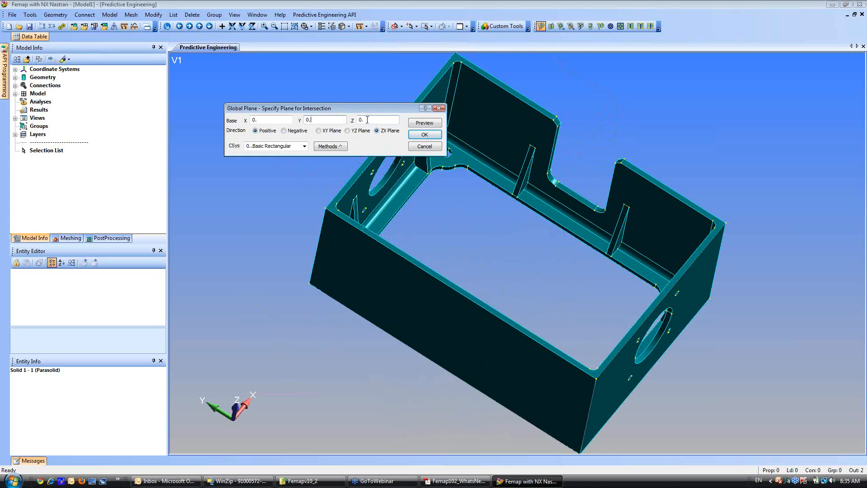
# Place the cutting plane's base at the midpoint of the straight edge in the wall notch and slice the solid.
pyautogui.hotkey('ctrl', 'z')
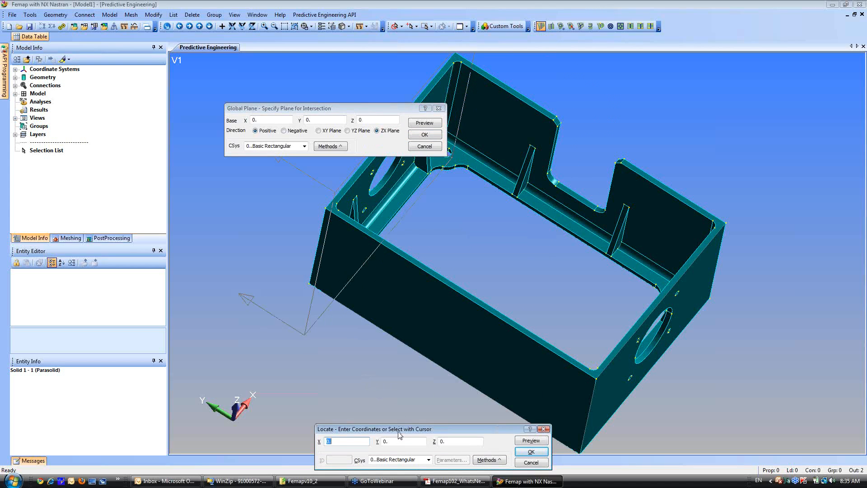
pyautogui.moveTo(399, 438); pyautogui.dragTo(373, 247)
pyautogui.click(462, 274)
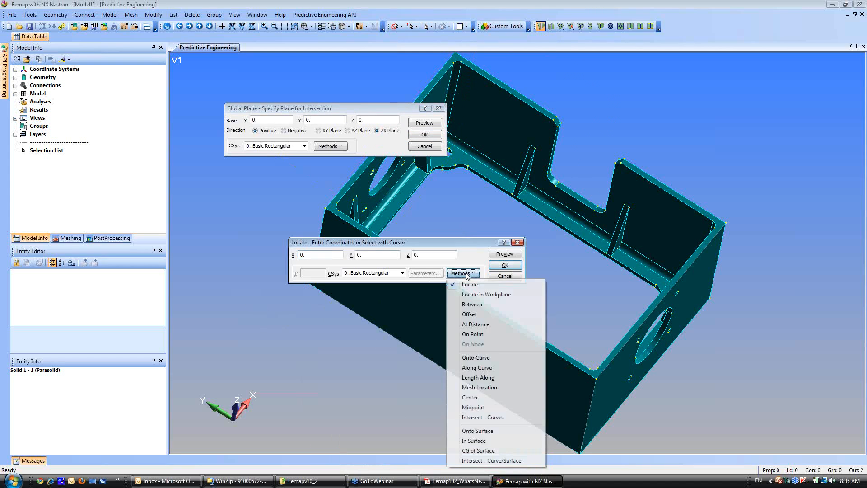
pyautogui.click(474, 407)
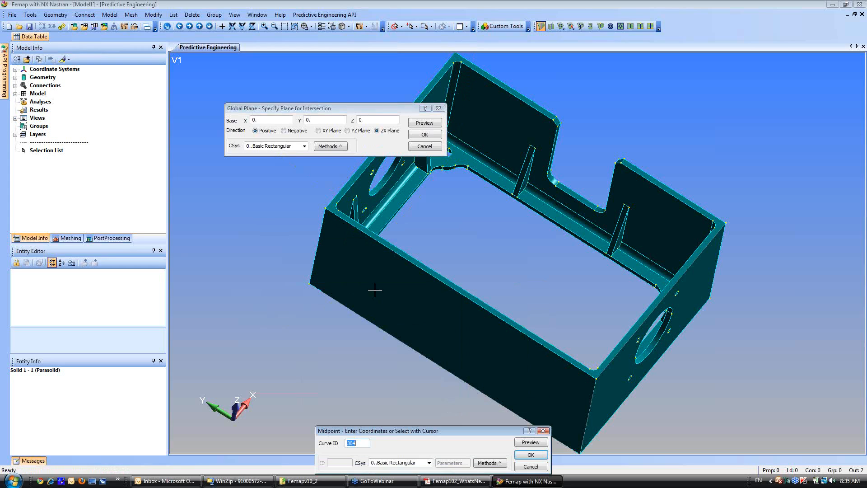
pyautogui.click(580, 199)
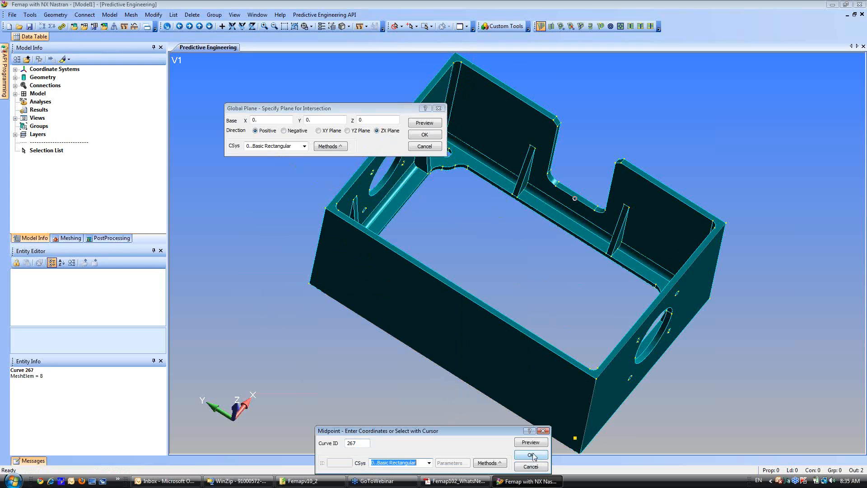
pyautogui.moveTo(499, 435); pyautogui.dragTo(522, 183)
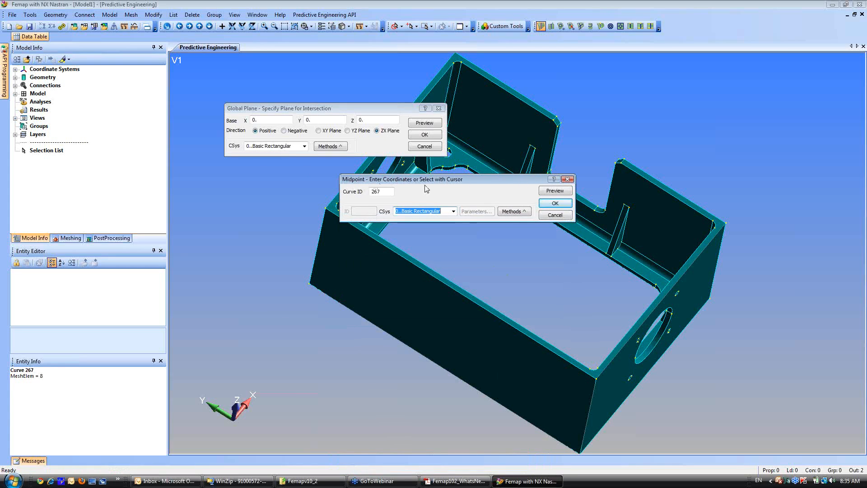
pyautogui.click(551, 204)
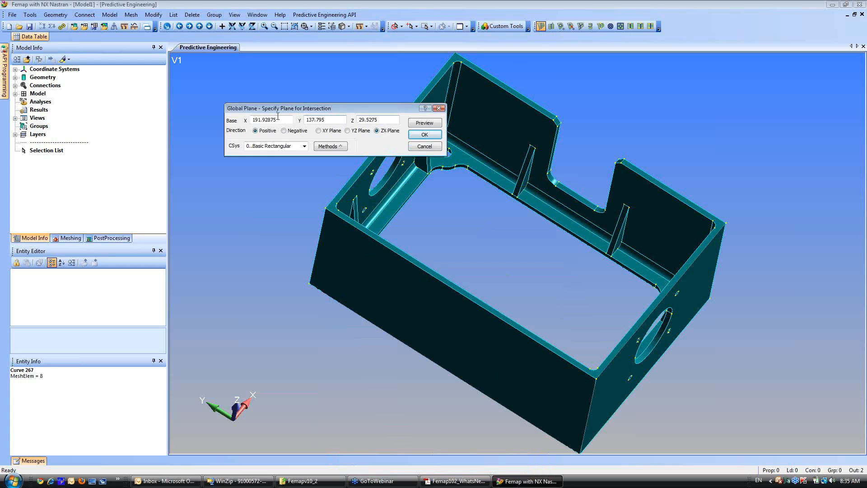
pyautogui.click(425, 134)
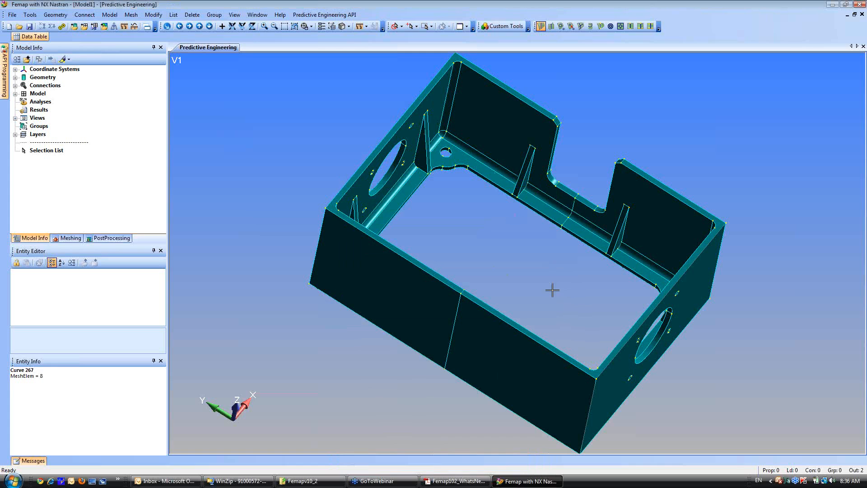
# Delete the untitled second solid, keeping only solid 1 as the half model.
pyautogui.moveTo(552, 290); pyautogui.dragTo(229, 205, button='middle')
pyautogui.click(16, 78)
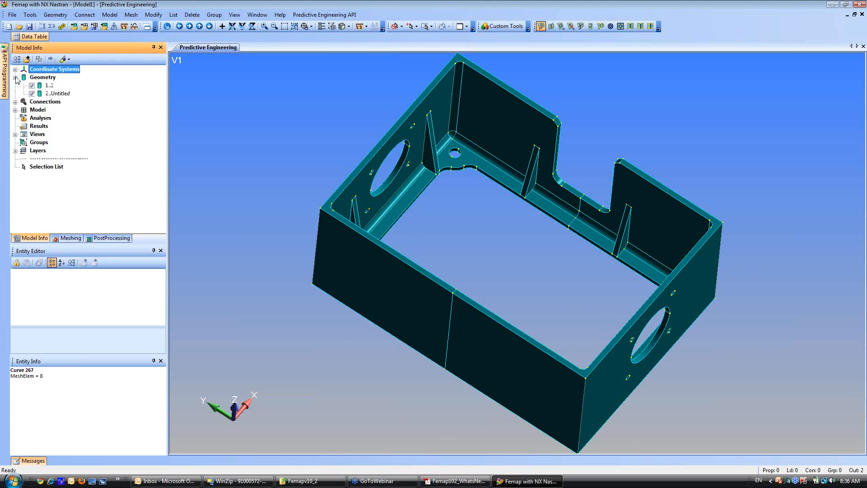
pyautogui.click(52, 94)
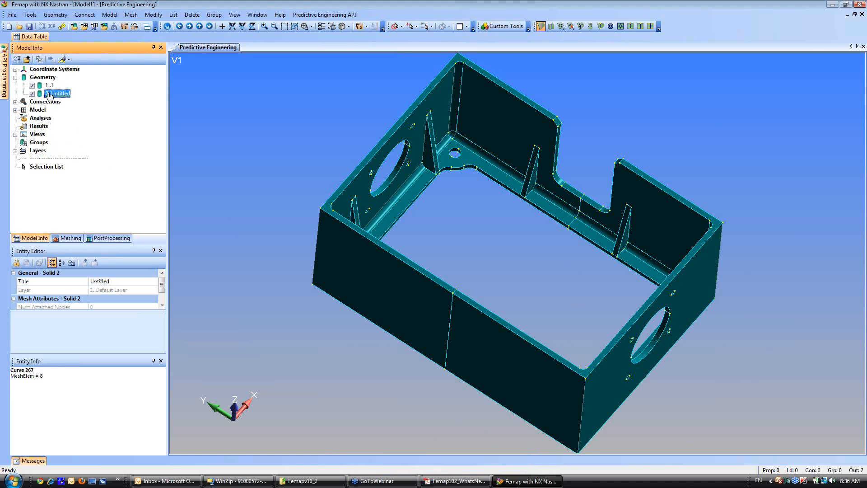
pyautogui.rightClick(52, 93)
pyautogui.click(75, 128)
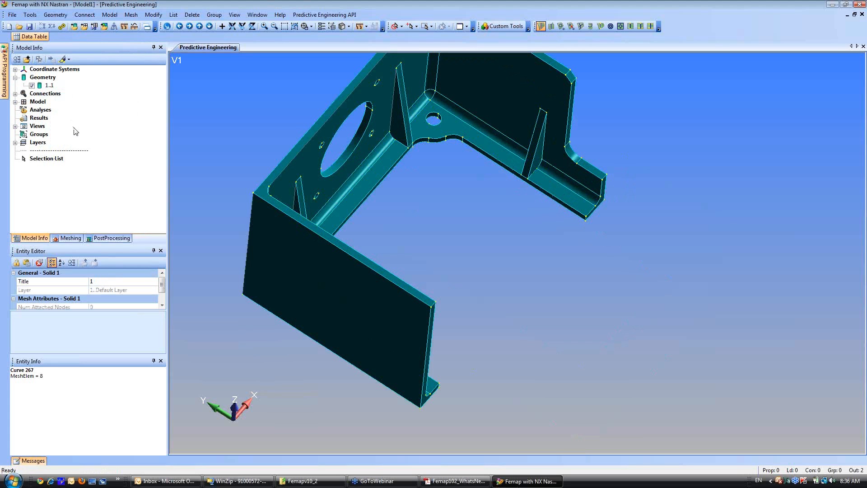
# Tet mesh the remaining half solid with the 2024-T351 Al Plate library material, keeping midside nodes on.
pyautogui.moveTo(341, 237); pyautogui.dragTo(422, 298, button='middle')
pyautogui.scroll(1, 412, 255)
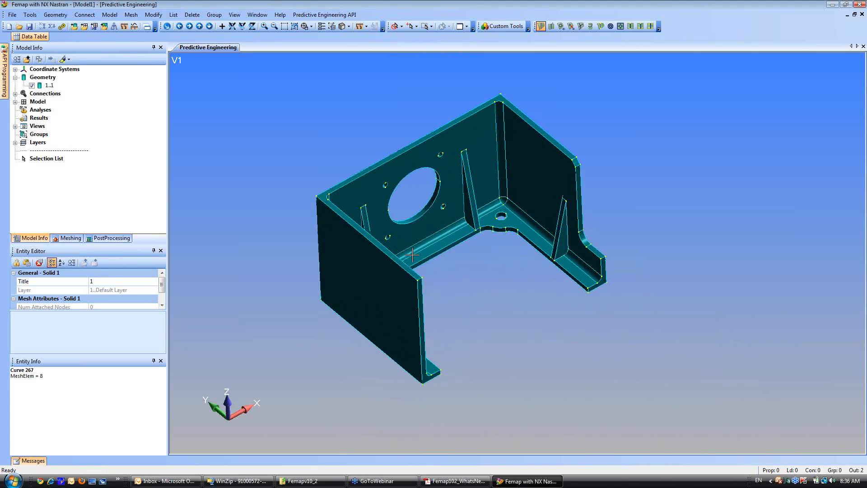
pyautogui.rightClick(48, 85)
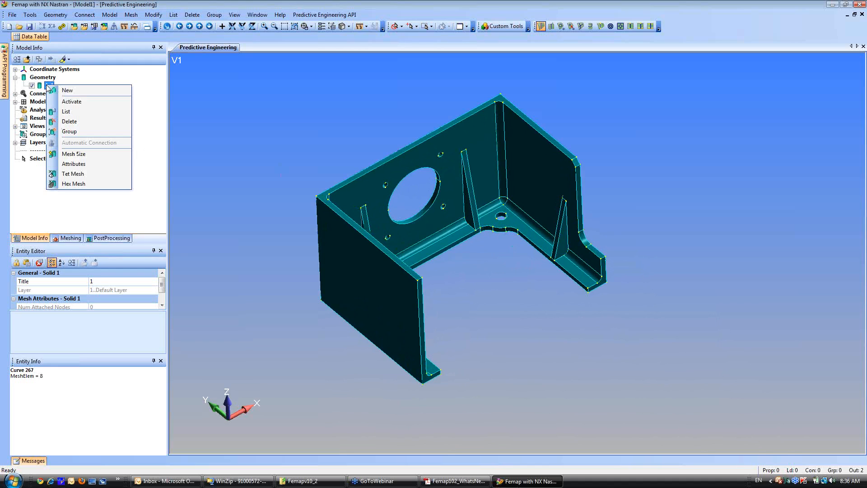
pyautogui.click(72, 174)
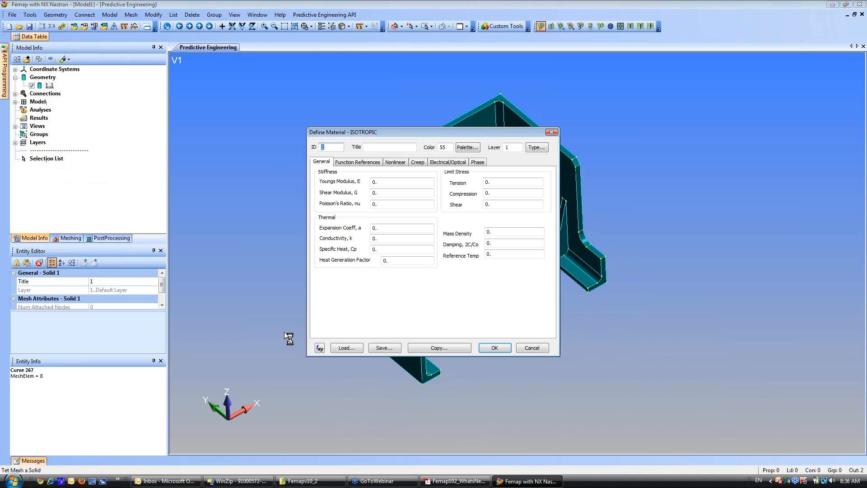
pyautogui.click(347, 348)
pyautogui.click(358, 199)
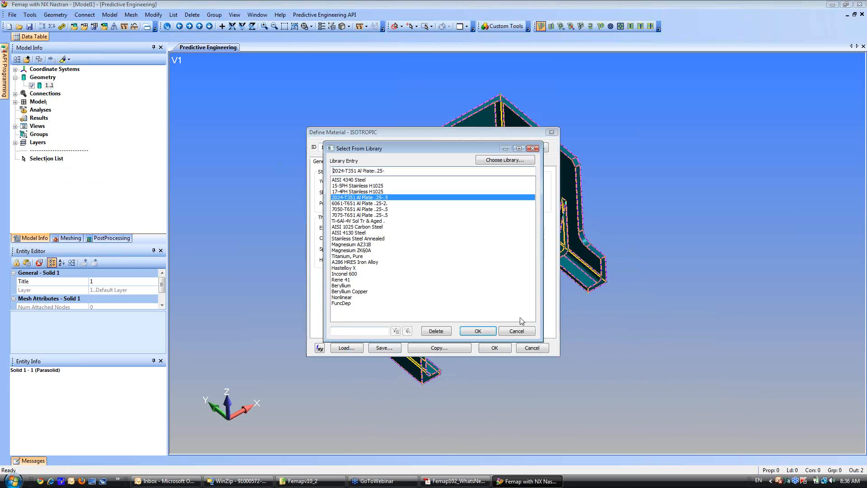
pyautogui.click(478, 331)
pyautogui.click(495, 347)
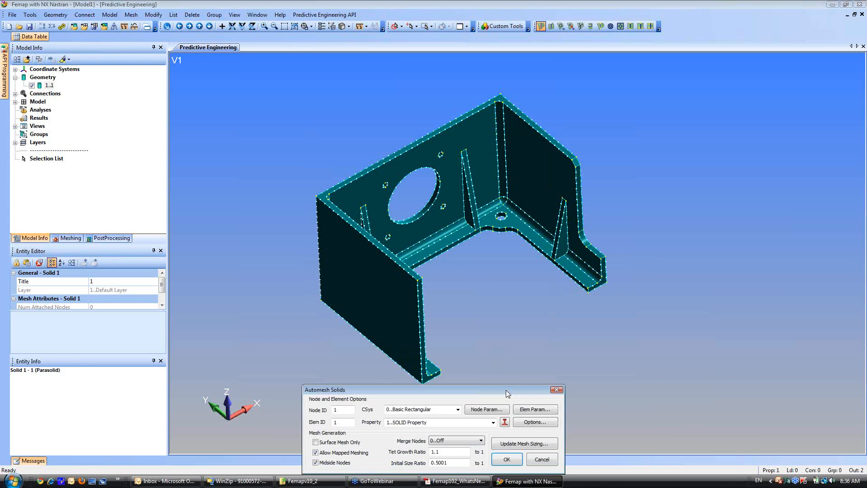
pyautogui.click(507, 460)
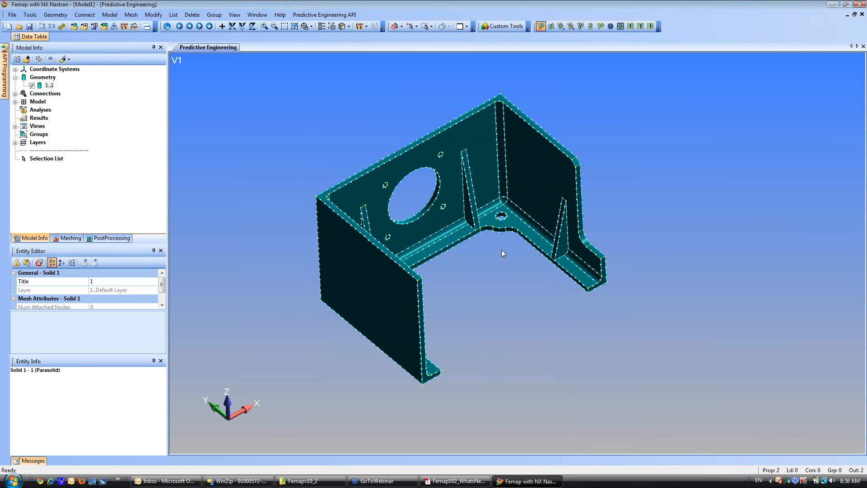
# Hide the nodes and all geometry entities so that the view displays only the element mesh.
pyautogui.moveTo(395, 177); pyautogui.dragTo(377, 158, button='middle')
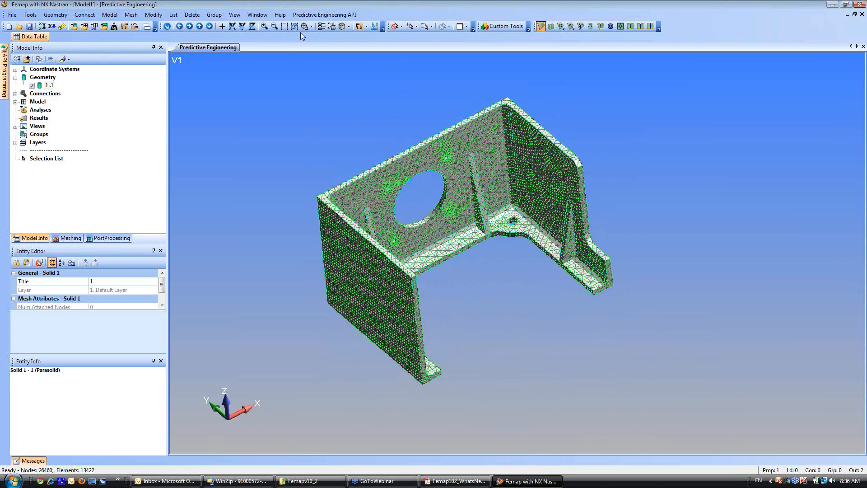
pyautogui.click(332, 27)
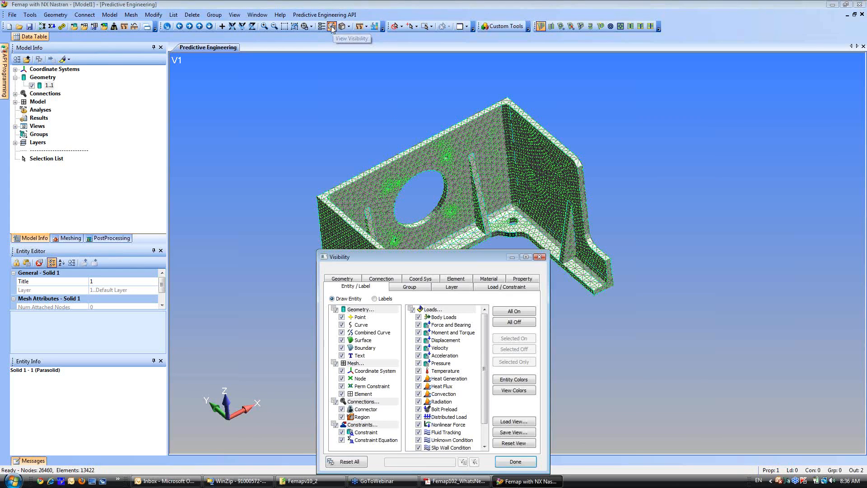
pyautogui.click(342, 379)
pyautogui.click(335, 310)
pyautogui.click(518, 463)
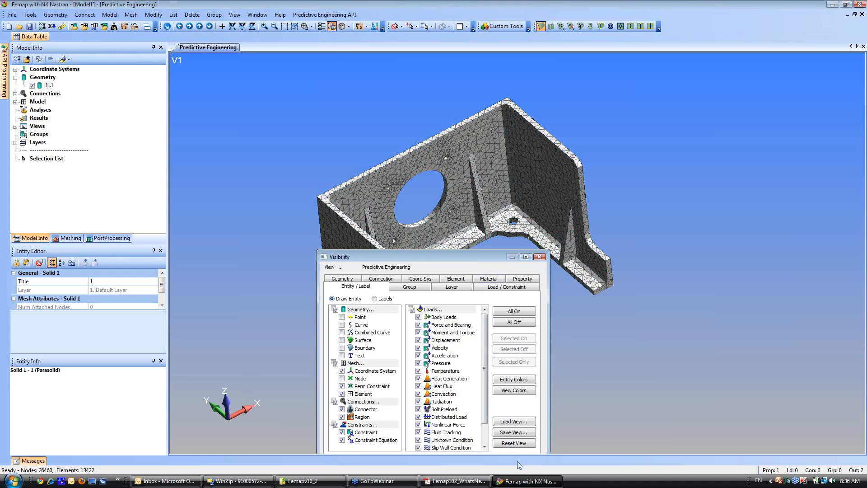
# Set the selector to surfaces with multiple selection and select the two cut faces on the symmetry plane.
pyautogui.scroll(3, 387, 217)
pyautogui.moveTo(386, 217); pyautogui.dragTo(377, 211, button='middle')
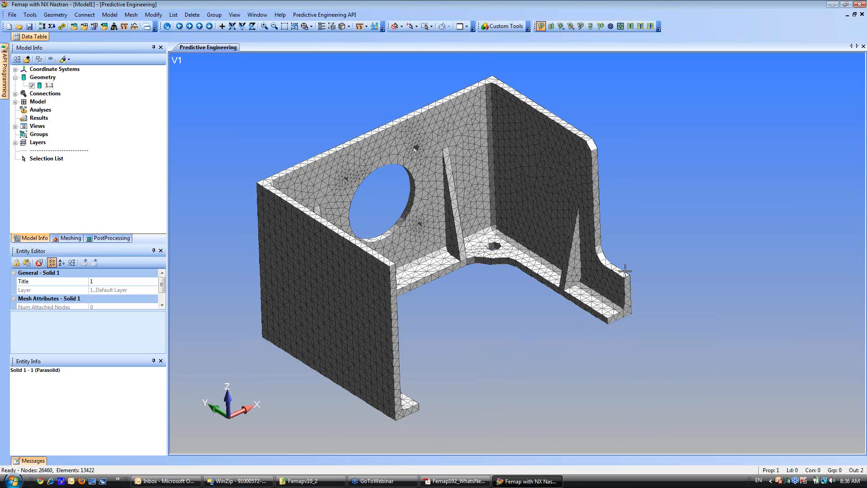
pyautogui.moveTo(447, 312); pyautogui.dragTo(414, 307, button='middle')
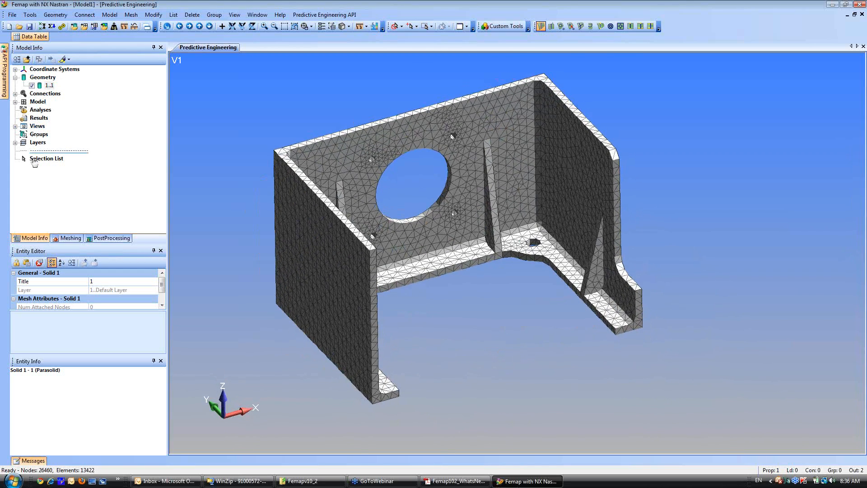
pyautogui.click(403, 27)
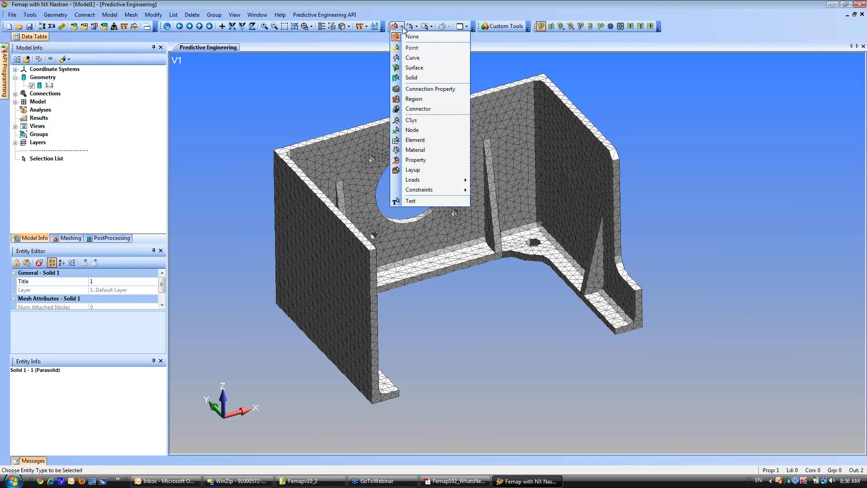
pyautogui.click(399, 68)
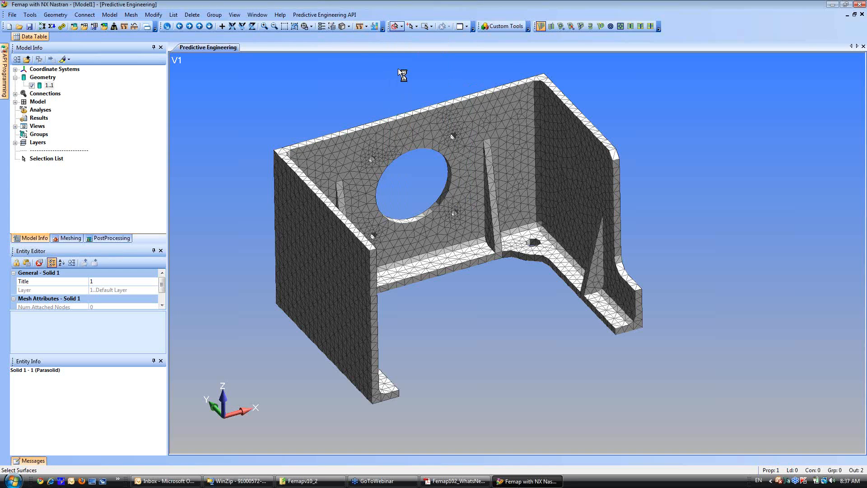
pyautogui.click(416, 27)
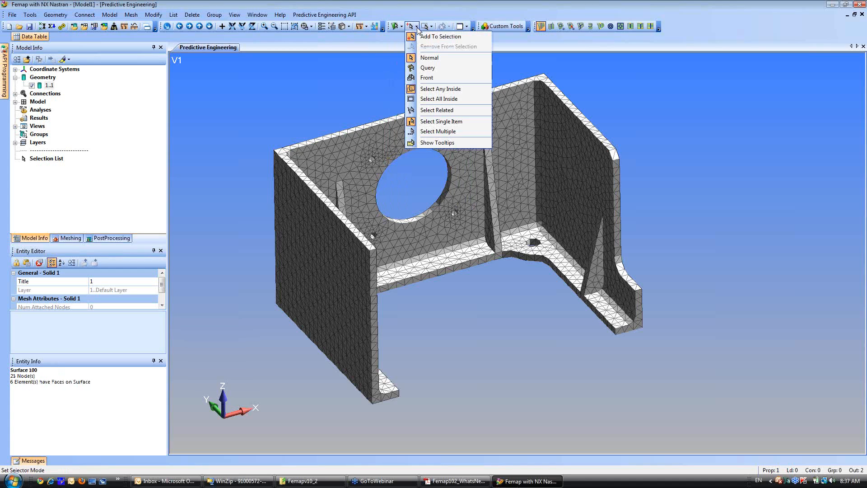
pyautogui.click(431, 132)
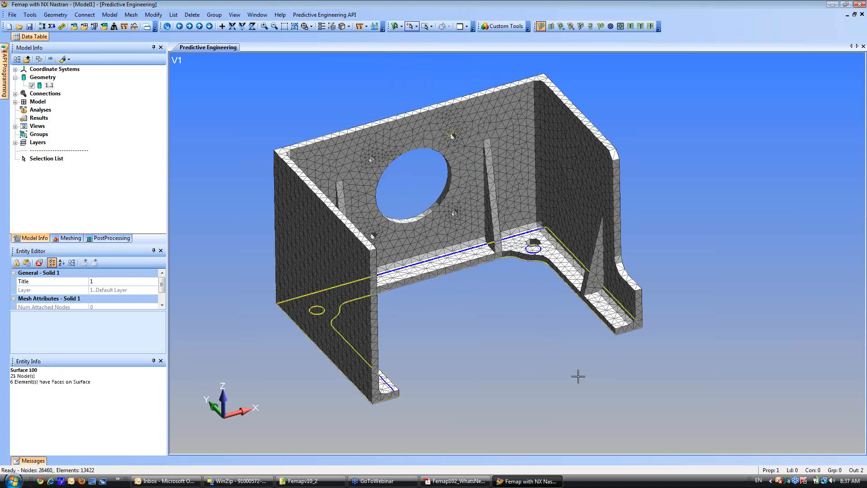
pyautogui.click(644, 341)
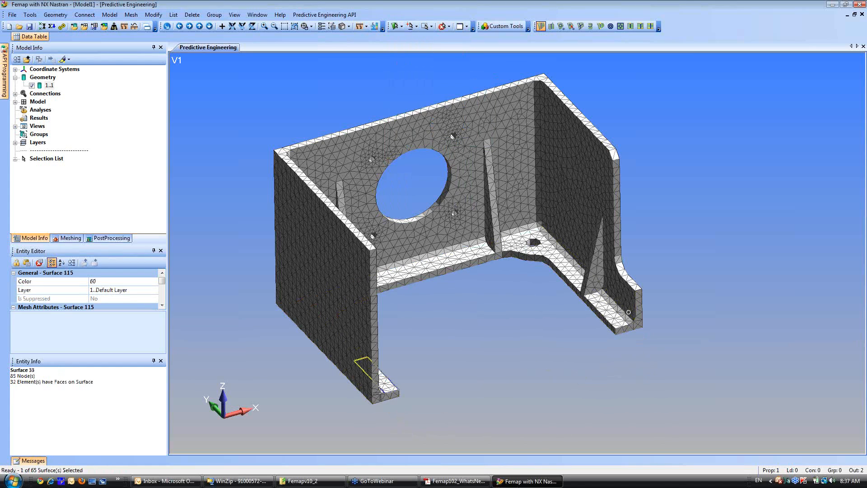
pyautogui.click(376, 331)
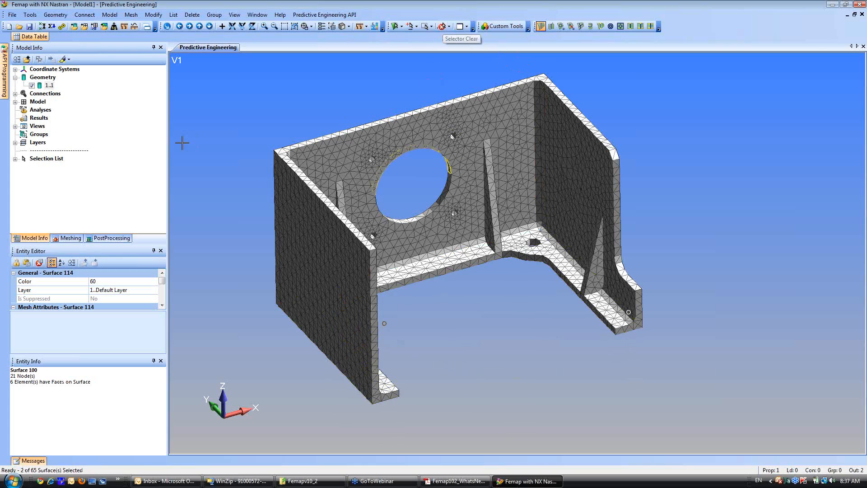
# Constrain the two selected symmetry-plane cut faces with a Sliding along Surface (Symmetry) surface constraint and clear the selection.
pyautogui.click(16, 159)
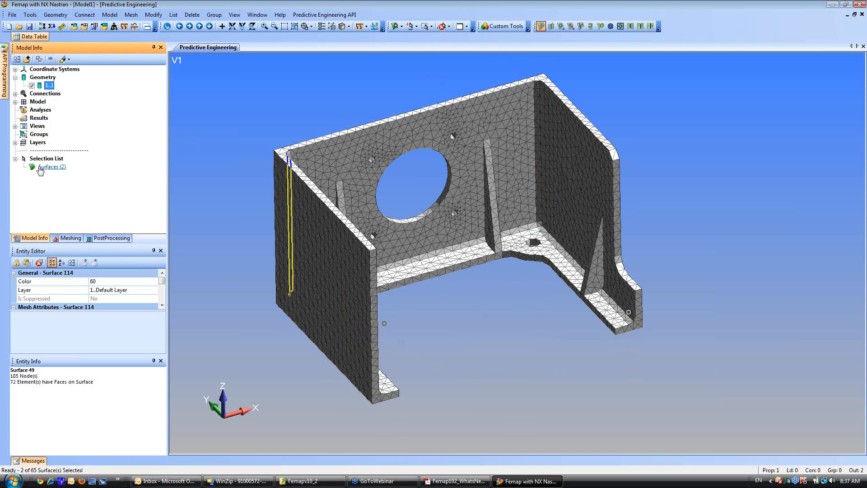
pyautogui.rightClick(527, 201)
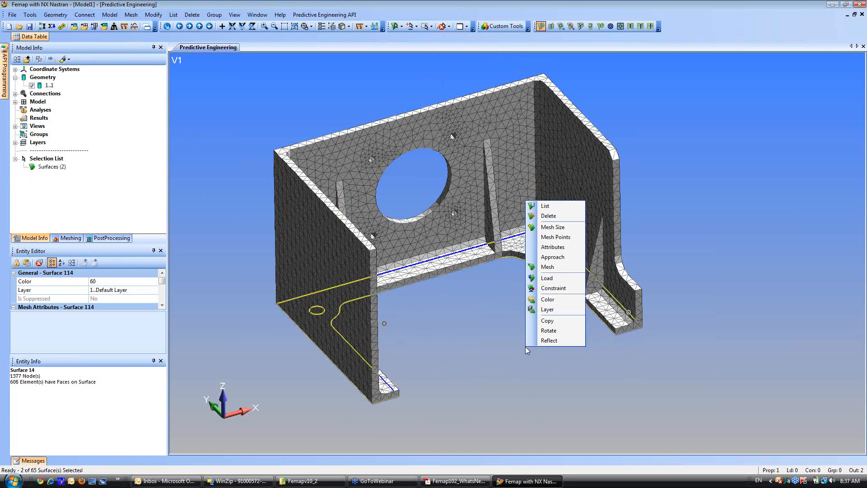
pyautogui.click(550, 289)
pyautogui.click(494, 453)
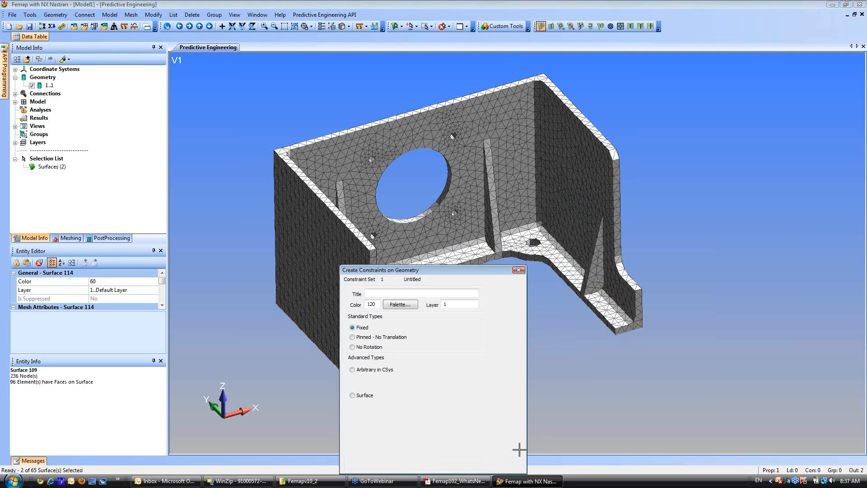
pyautogui.click(353, 396)
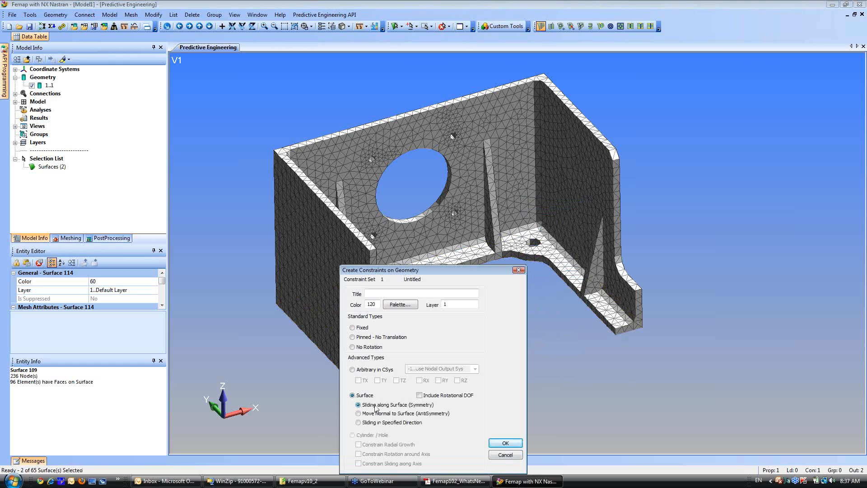
pyautogui.click(506, 443)
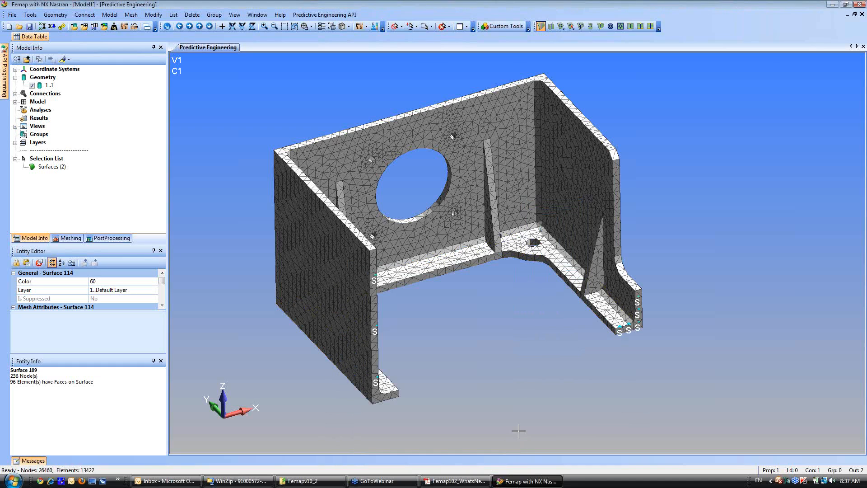
pyautogui.click(443, 27)
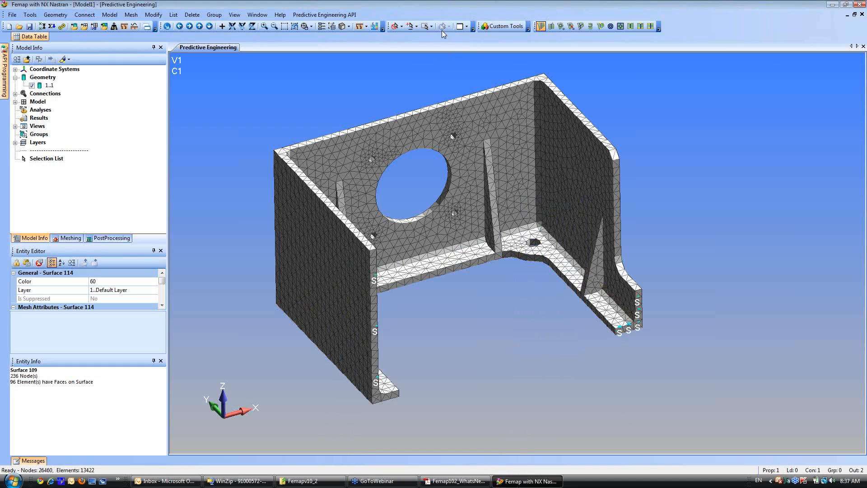
# Select the four bore surfaces of the two base flange holes, constrain them as Pinned - No Translation and clear the selection.
pyautogui.click(394, 28)
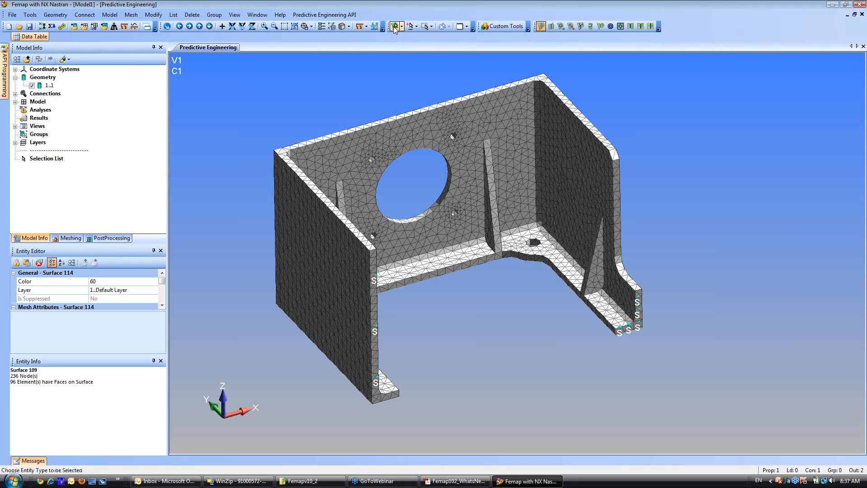
pyautogui.click(533, 245)
pyautogui.click(537, 247)
pyautogui.moveTo(421, 312); pyautogui.dragTo(397, 322, button='middle')
pyautogui.click(398, 262)
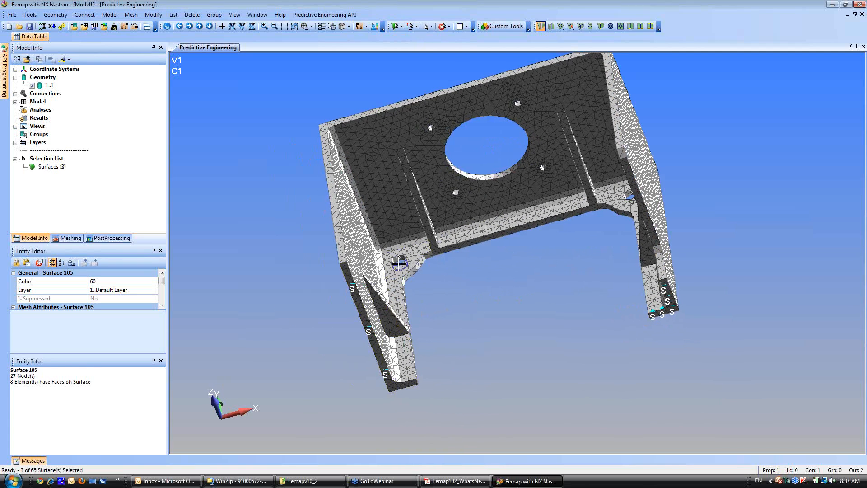
pyautogui.rightClick(494, 309)
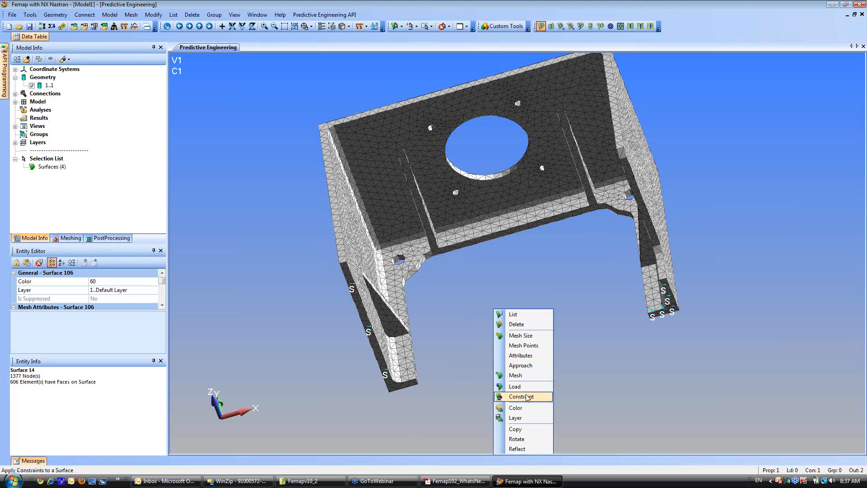
pyautogui.click(524, 397)
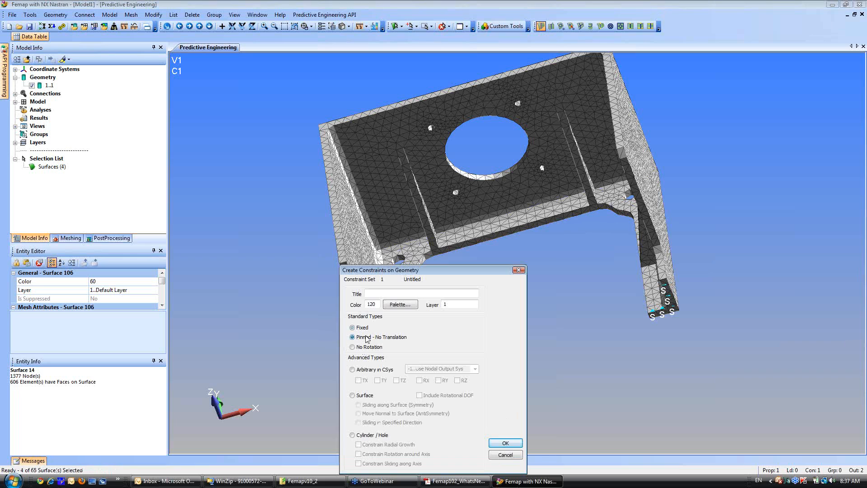
pyautogui.click(506, 442)
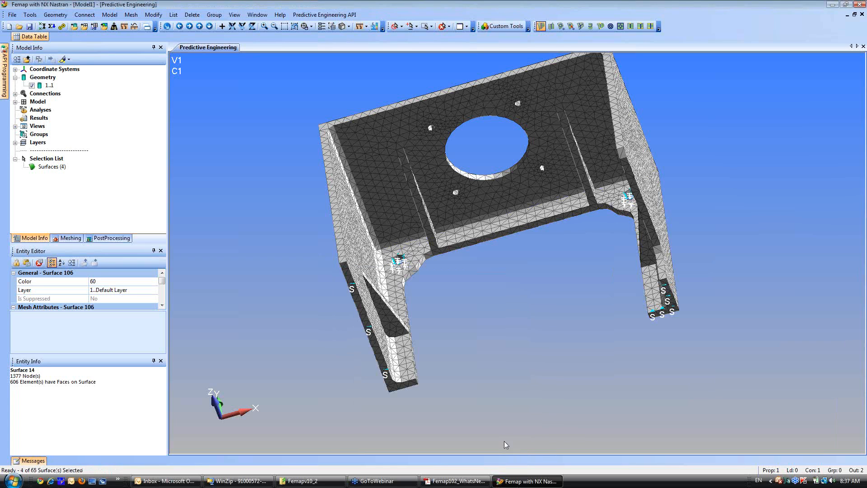
pyautogui.moveTo(496, 343); pyautogui.dragTo(541, 324, button='middle')
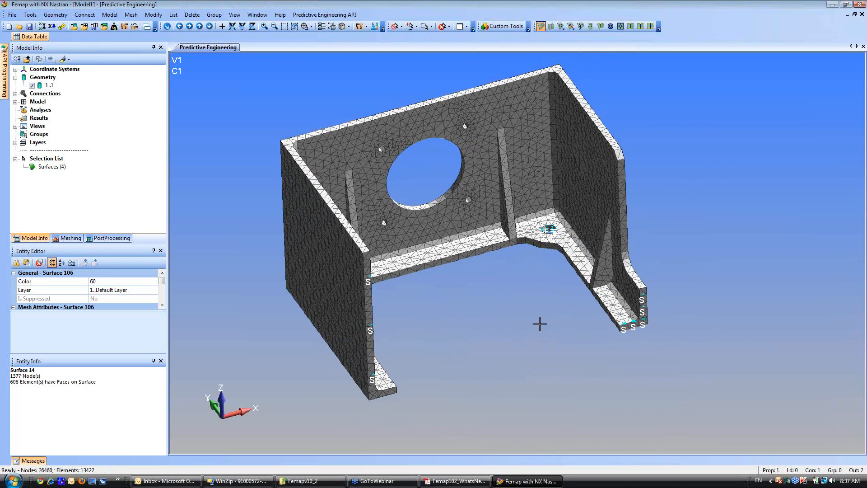
pyautogui.click(442, 26)
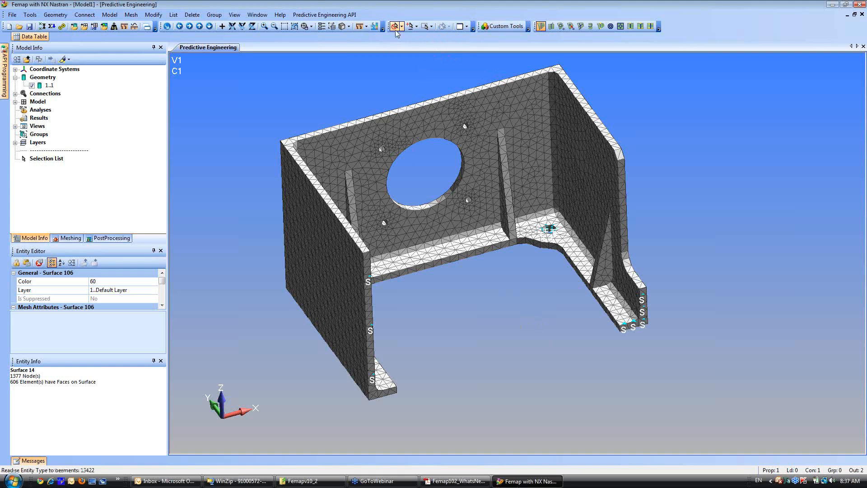
# Apply a force load of FY 5000 to the two surfaces of the large circular opening and clear the selection.
pyautogui.click(427, 203)
pyautogui.click(420, 144)
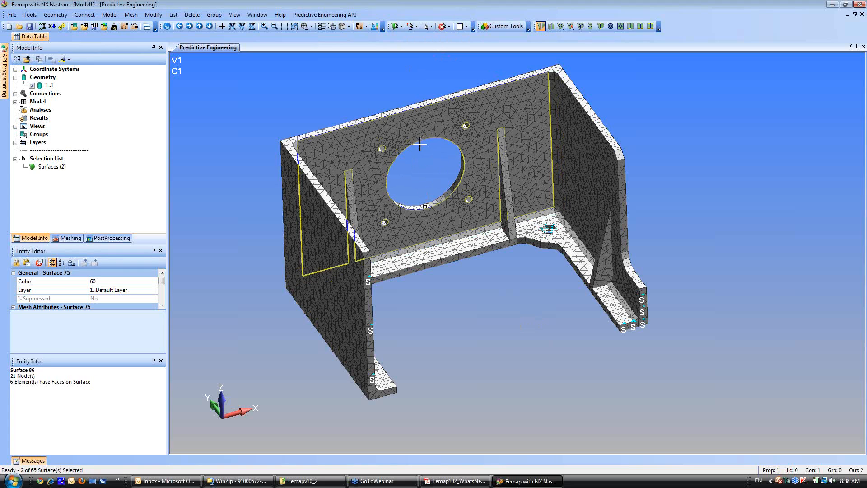
pyautogui.rightClick(421, 175)
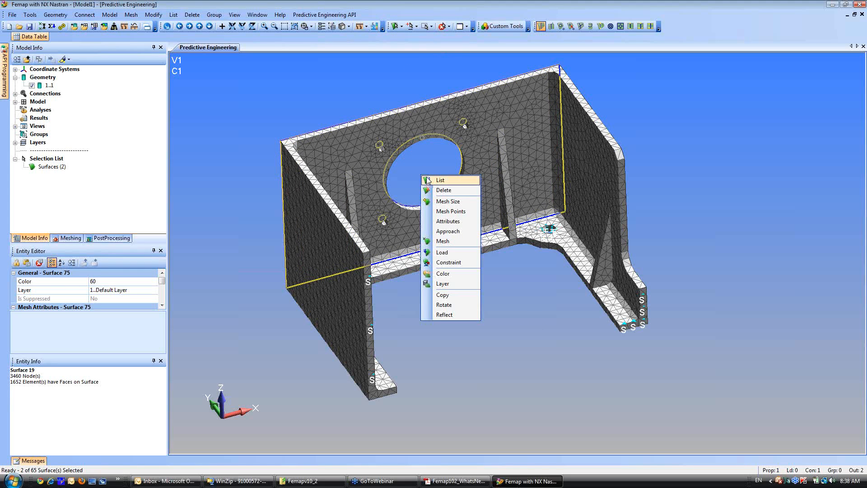
pyautogui.click(442, 253)
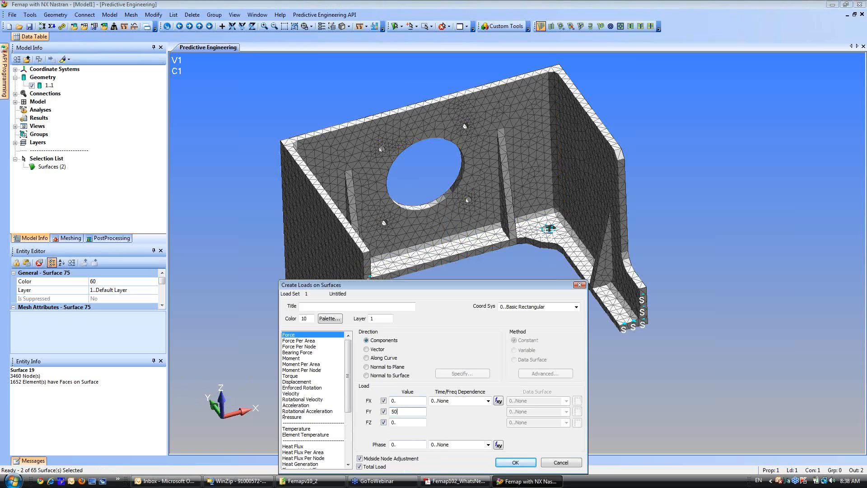
pyautogui.write('0.')
pyautogui.click(515, 462)
pyautogui.moveTo(451, 294); pyautogui.dragTo(474, 295, button='middle')
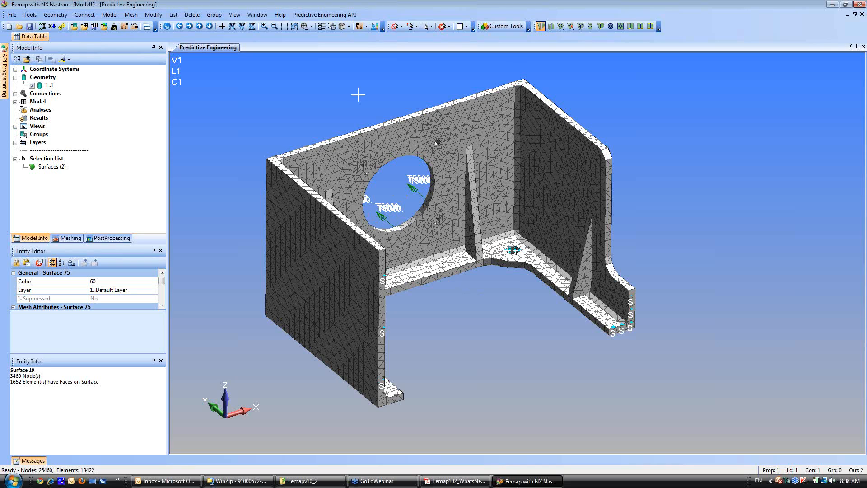
pyautogui.click(442, 27)
# Create an NX Nastran static analysis set with the iterative solver set to Elemental Iter and run the analysis.
pyautogui.moveTo(393, 333); pyautogui.dragTo(314, 362, button='middle')
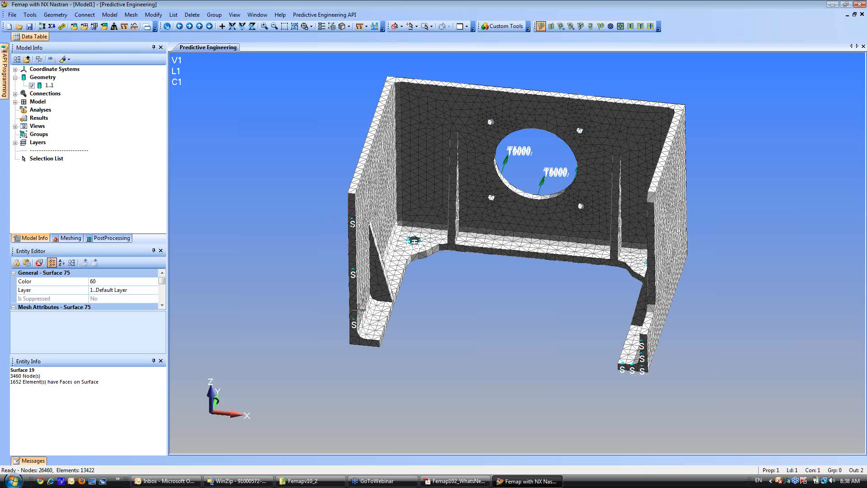
pyautogui.rightClick(40, 110)
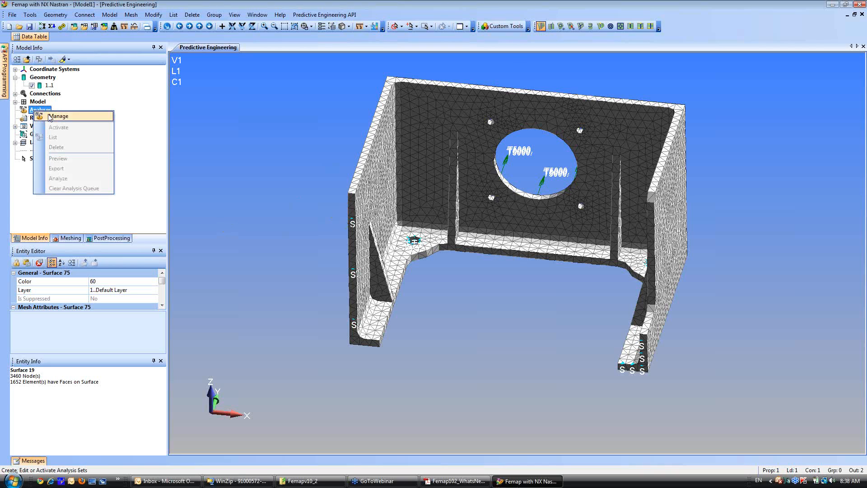
pyautogui.click(51, 117)
pyautogui.click(499, 305)
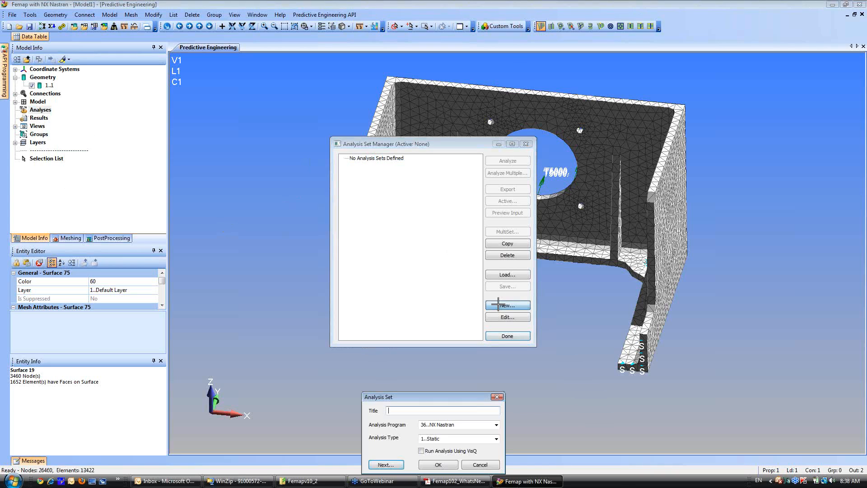
pyautogui.click(389, 465)
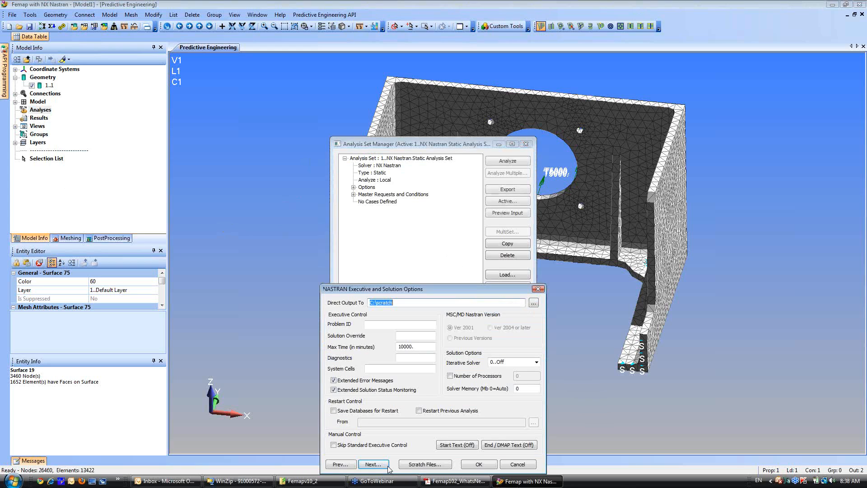
pyautogui.click(537, 362)
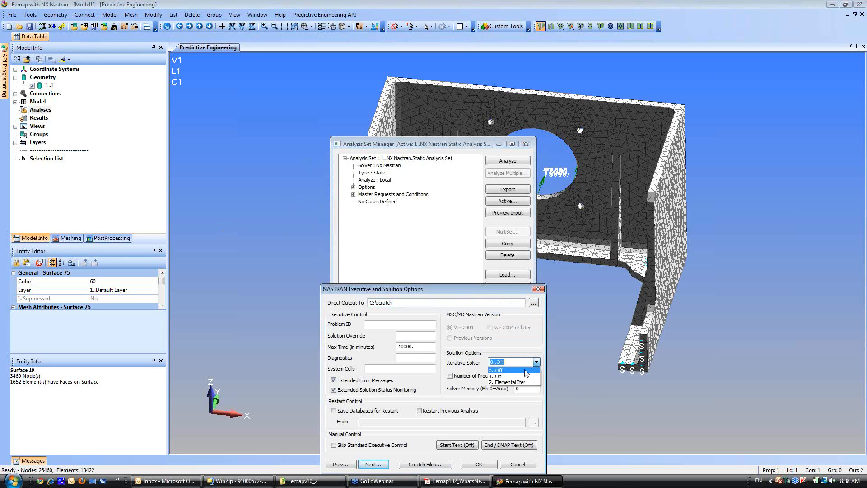
pyautogui.click(502, 383)
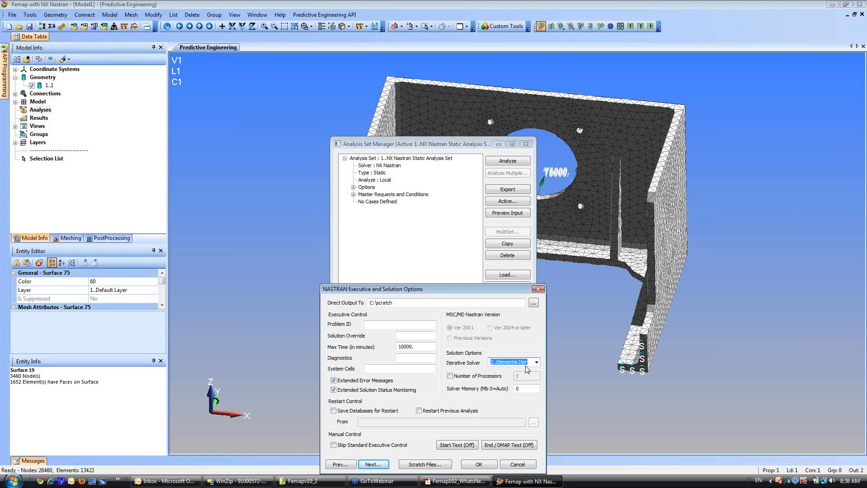
pyautogui.click(479, 464)
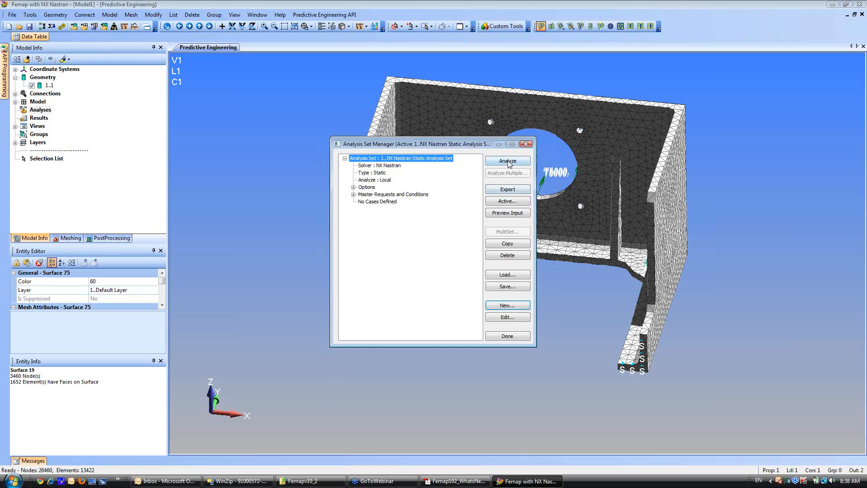
pyautogui.click(508, 161)
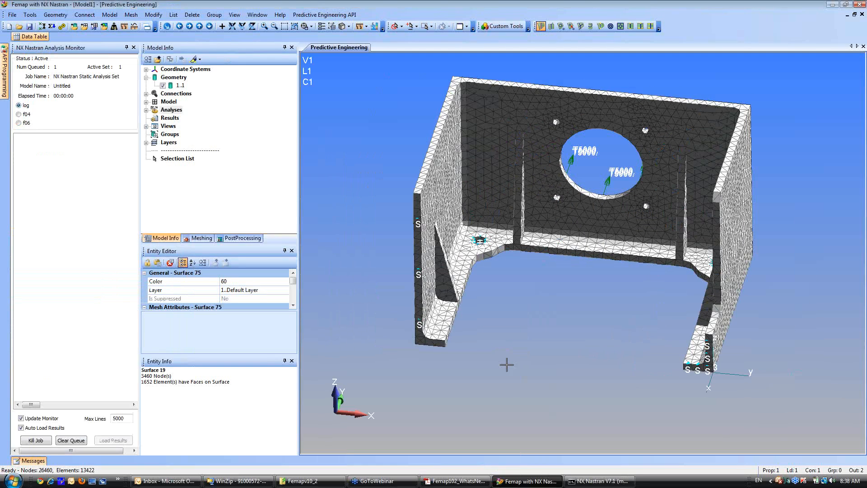
# Turn off the display of all loads and the constraints so that the view displays the plain mesh.
pyautogui.moveTo(502, 344); pyautogui.dragTo(559, 348, button='middle')
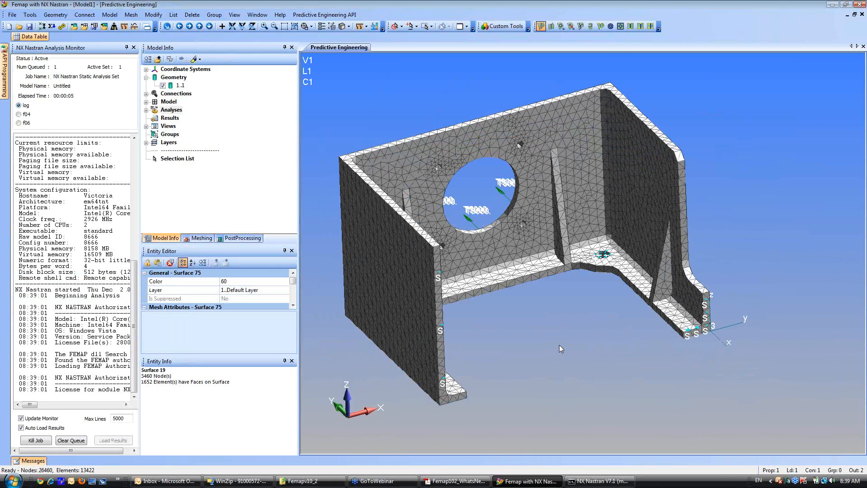
pyautogui.click(333, 26)
pyautogui.click(509, 322)
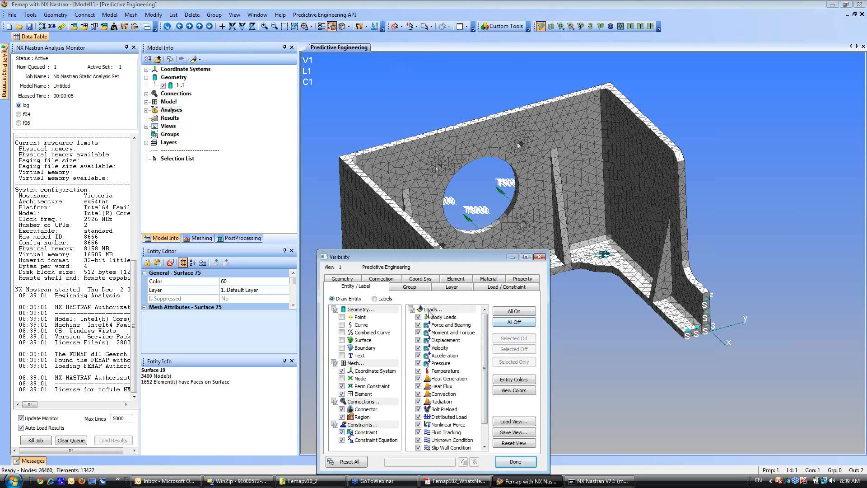
pyautogui.click(342, 432)
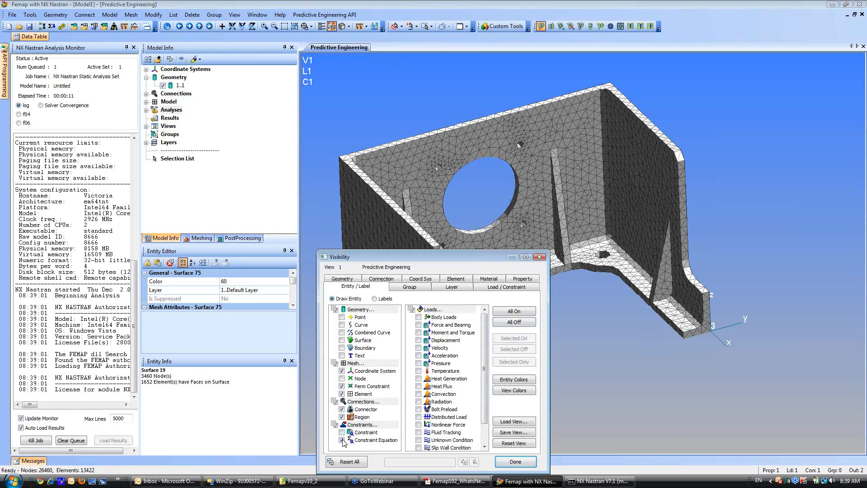
pyautogui.click(527, 464)
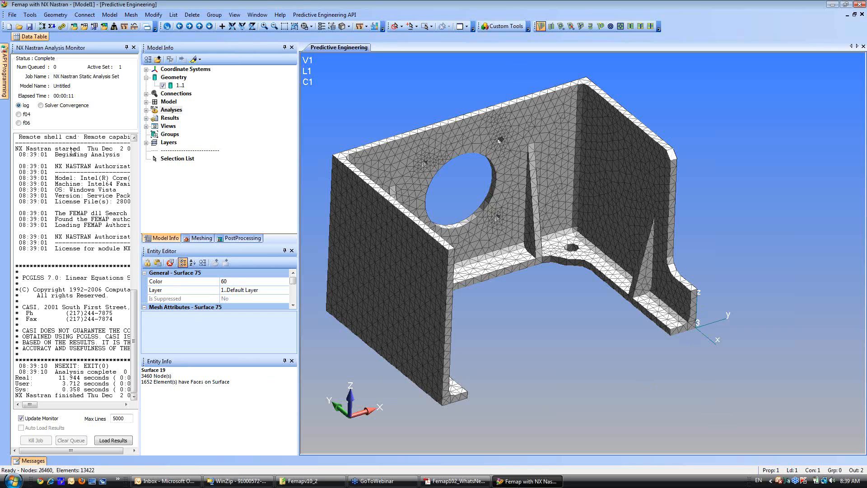
# Expand the results to NX NASTRAN Case 1, bring up the PostProcessing toolbox and close the analysis monitor.
pyautogui.click(146, 118)
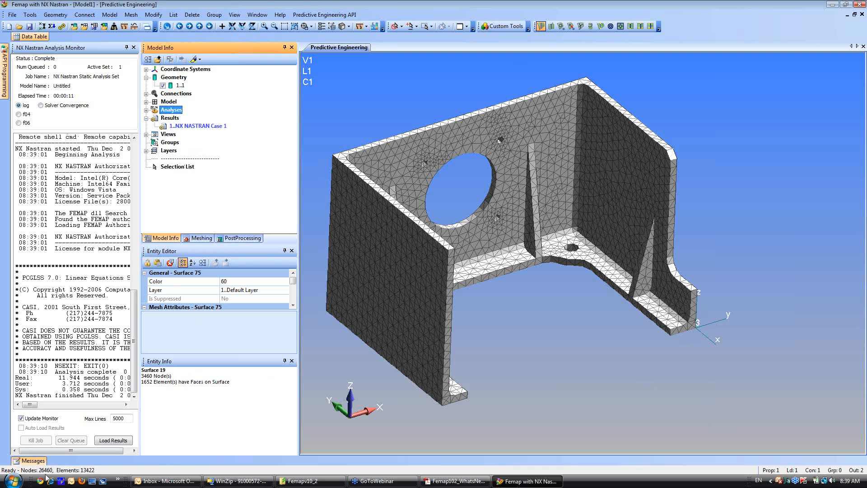
pyautogui.rightClick(193, 127)
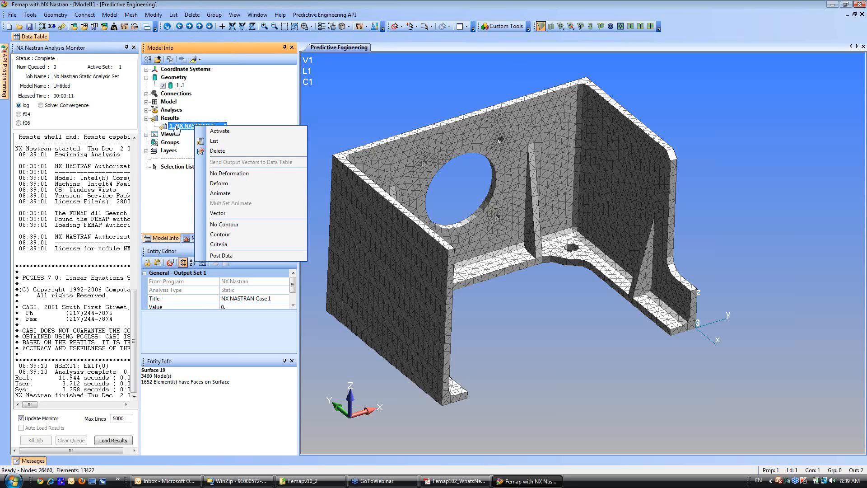
pyautogui.click(240, 235)
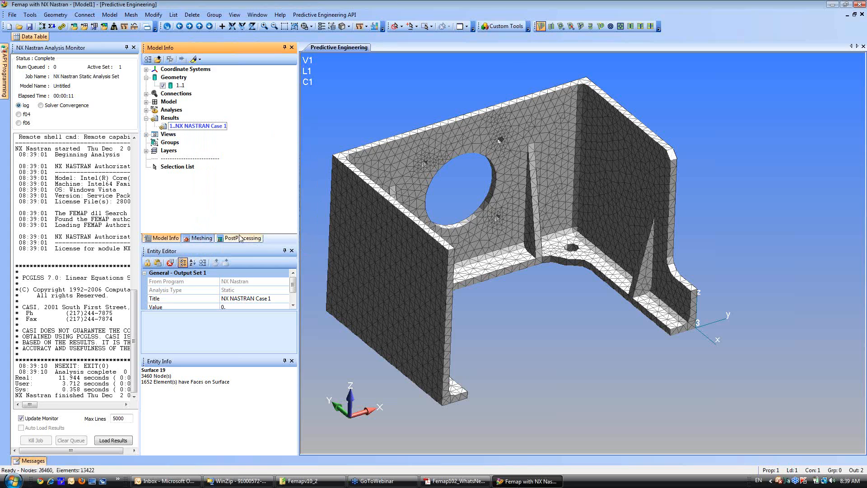
pyautogui.click(249, 239)
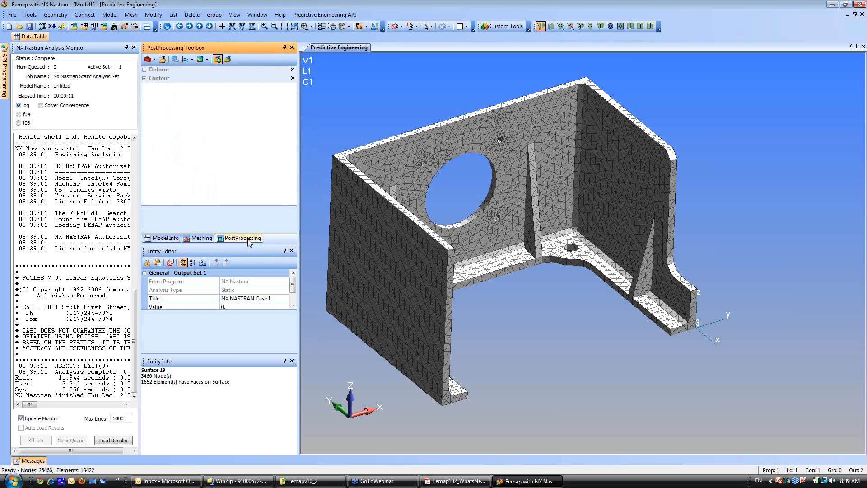
pyautogui.click(133, 48)
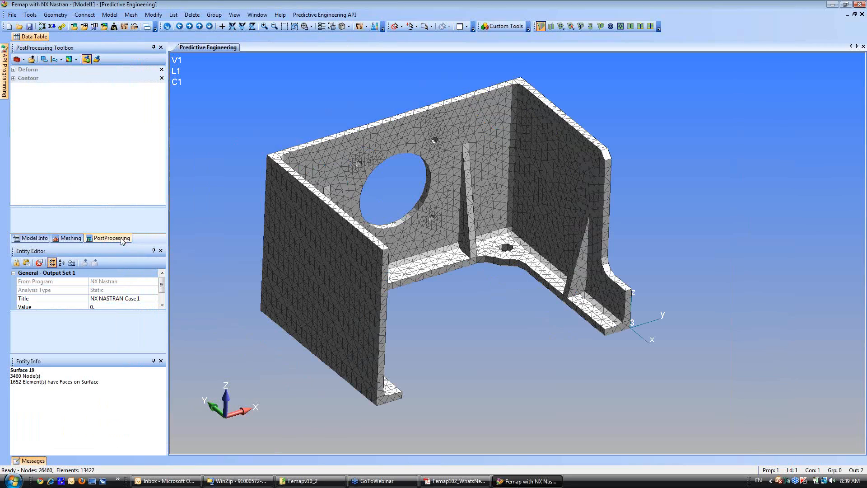
# Undock the Model Info, Meshing and PostProcessing pane group and redock it as tabs together with the Entity Editor.
pyautogui.click(70, 238)
pyautogui.click(36, 239)
pyautogui.click(109, 238)
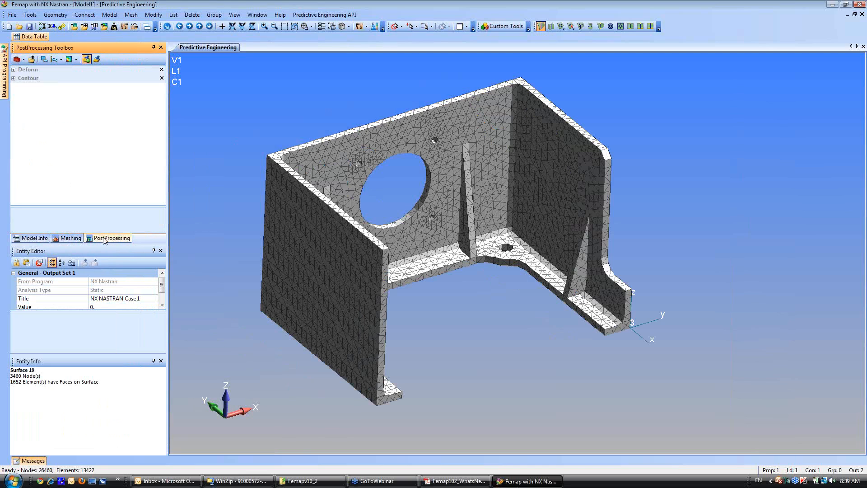
pyautogui.doubleClick(88, 48)
pyautogui.moveTo(332, 120); pyautogui.dragTo(87, 151)
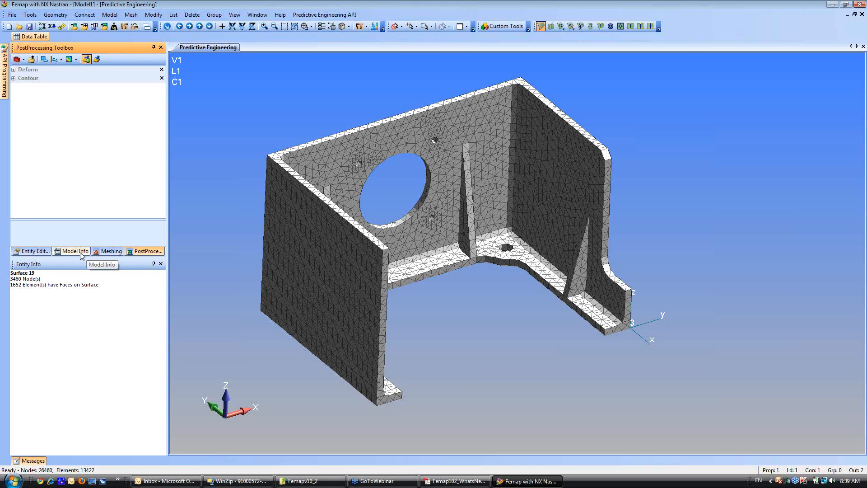
# Dock the Entity Editor as its own pane between the tabbed toolboxes and Entity Info, and resize the panes to show its contents.
pyautogui.moveTo(38, 251); pyautogui.dragTo(86, 166)
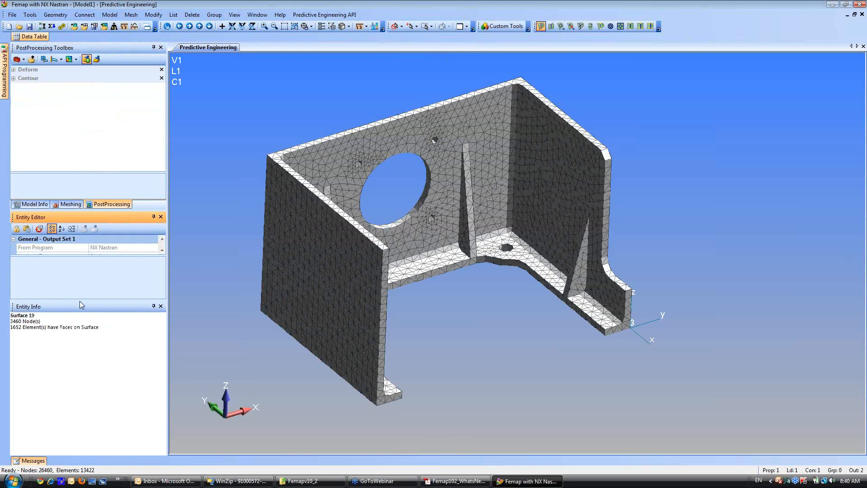
pyautogui.moveTo(79, 300); pyautogui.dragTo(79, 368)
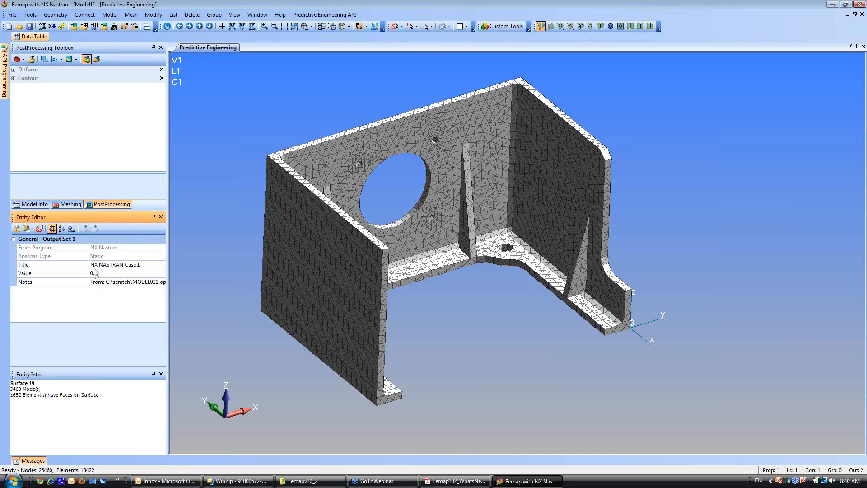
pyautogui.moveTo(74, 211); pyautogui.dragTo(75, 232)
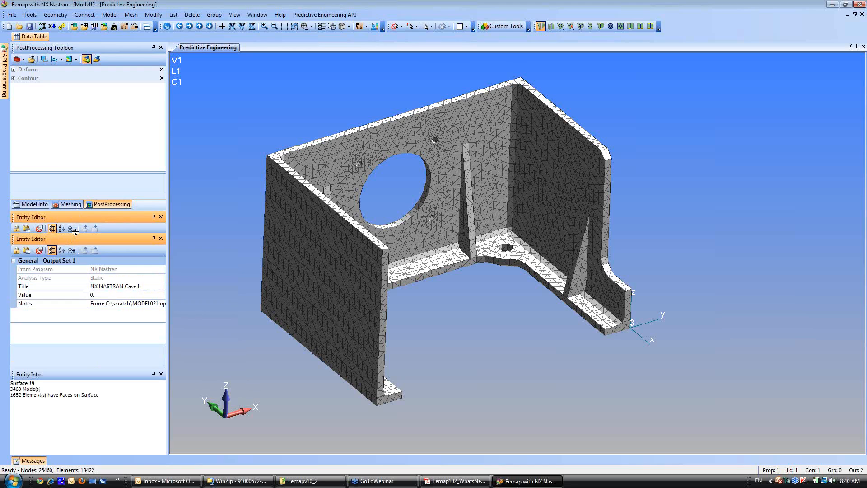
pyautogui.click(109, 229)
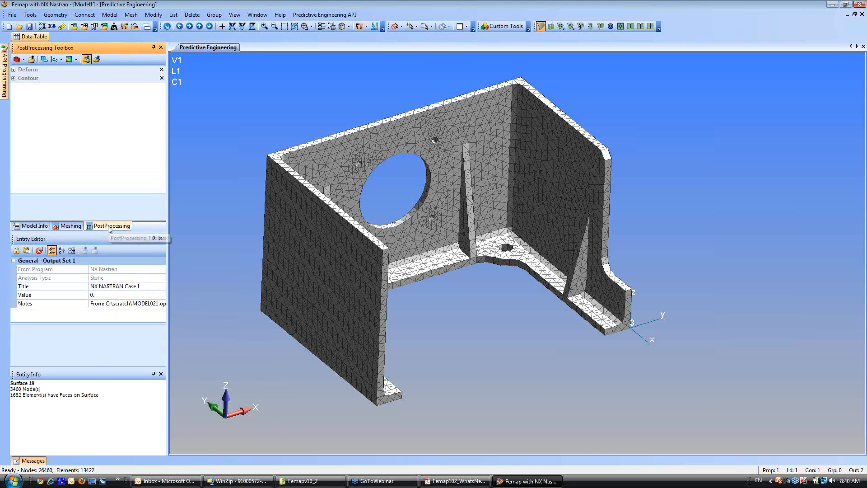
# Display the model in the Deformed style using the output set NX NASTRAN Case 1.
pyautogui.click(13, 70)
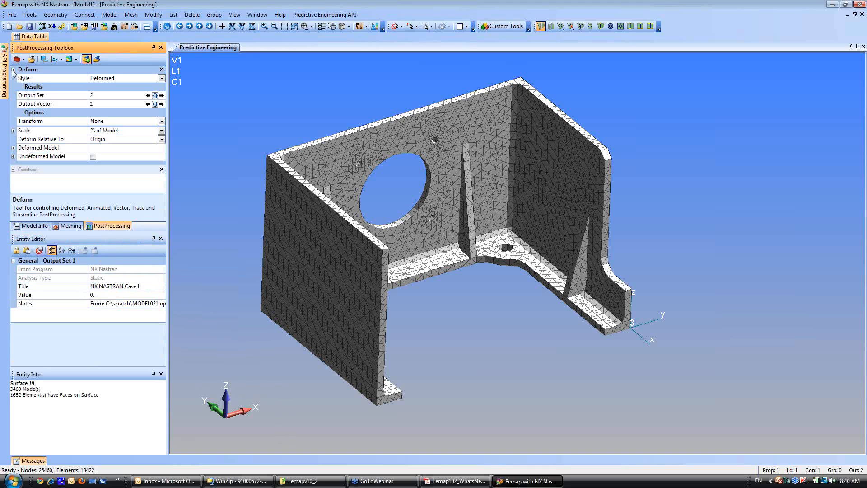
pyautogui.click(126, 77)
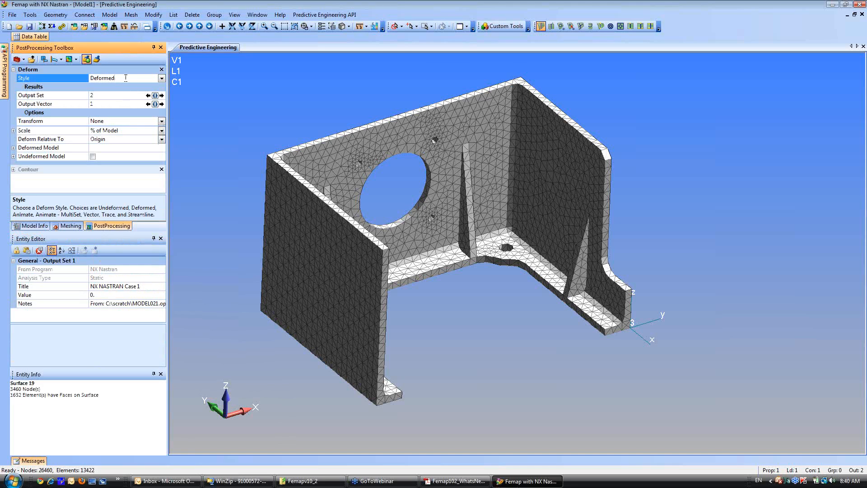
pyautogui.click(155, 95)
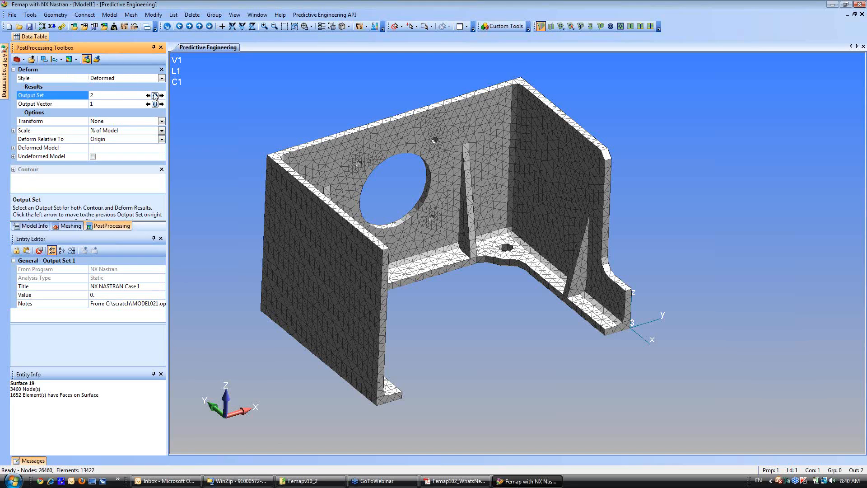
pyautogui.click(58, 73)
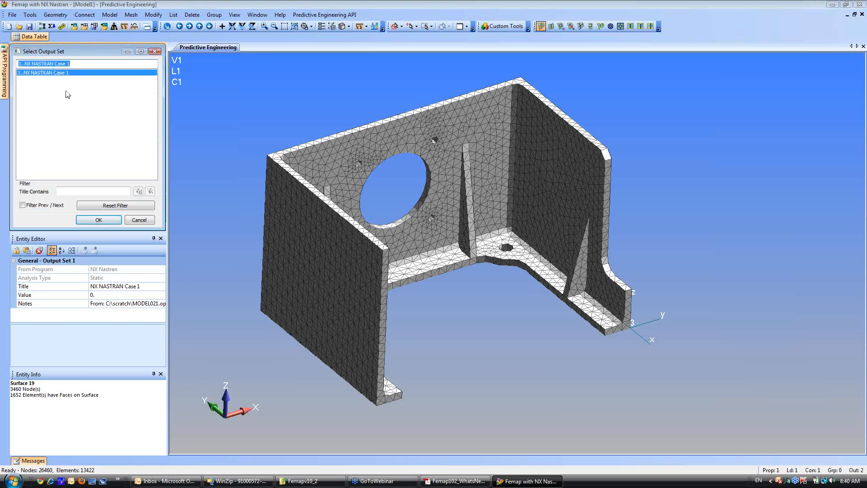
pyautogui.click(97, 220)
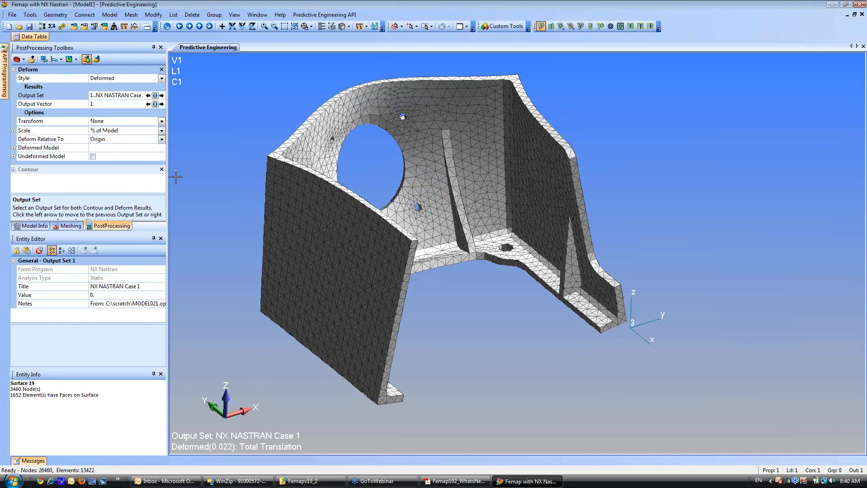
# Switch the deformation scale to Actual Deformations and apply a Scale Actual By factor of 100, followed by 1000.
pyautogui.click(111, 131)
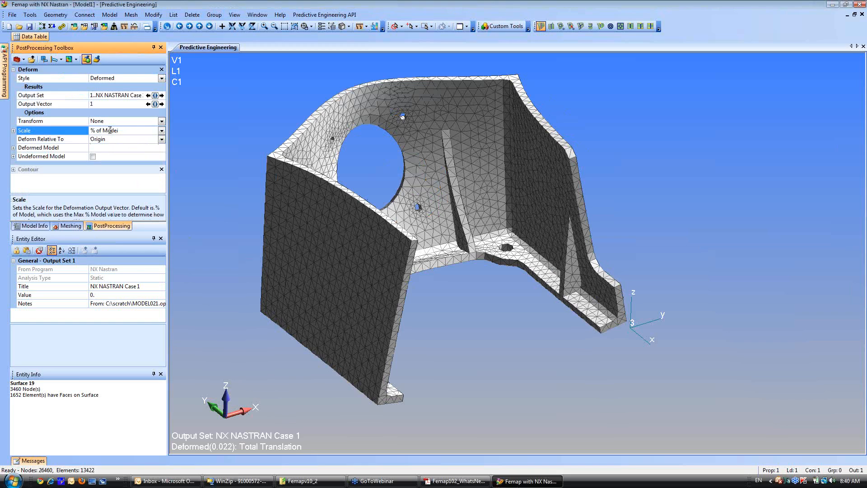
pyautogui.click(161, 131)
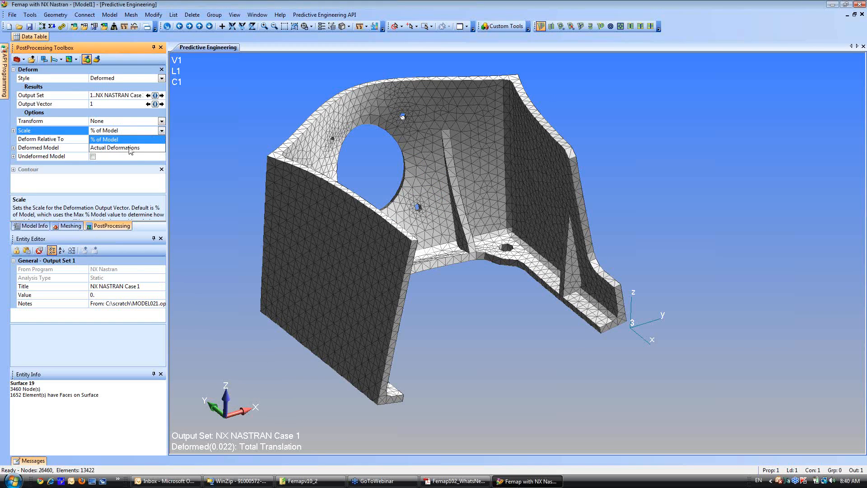
pyautogui.click(115, 148)
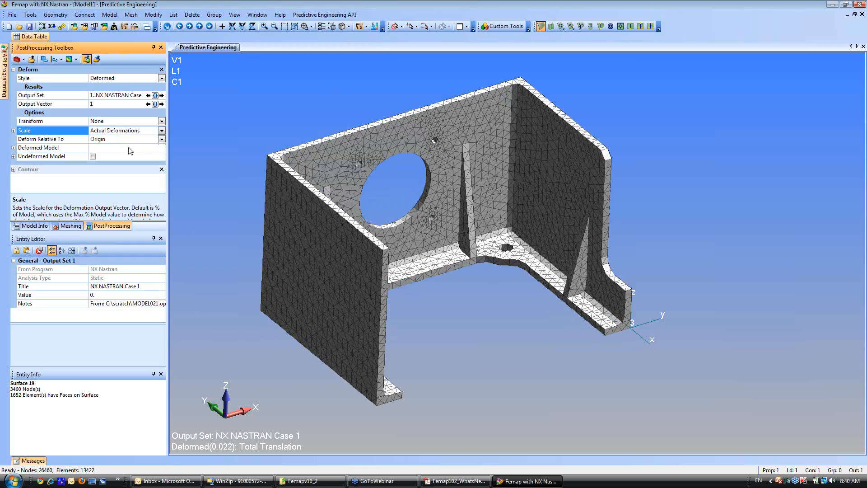
pyautogui.click(13, 131)
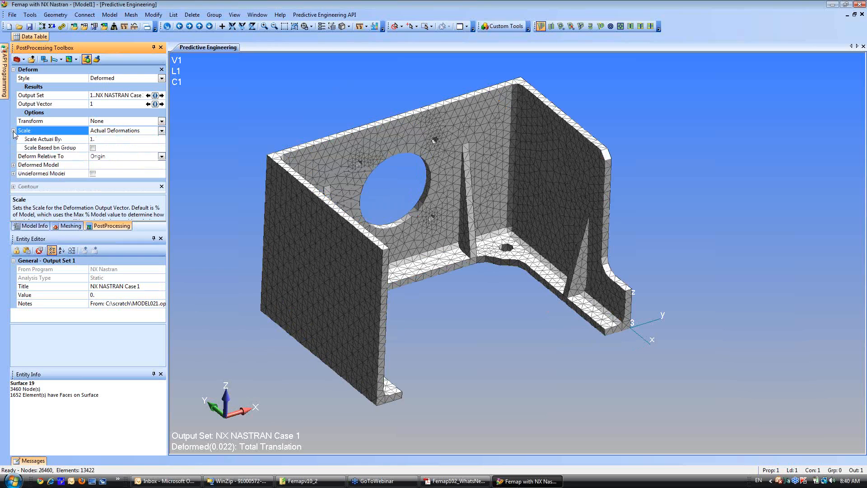
pyautogui.click(100, 139)
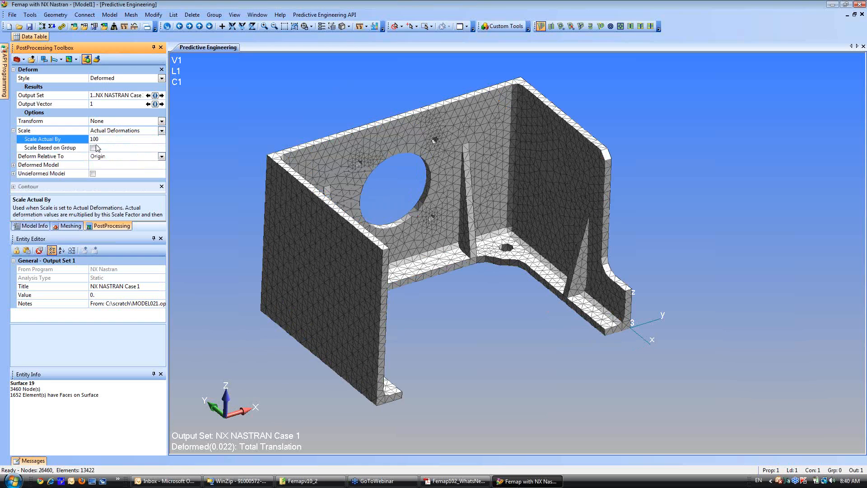
pyautogui.press('Return')
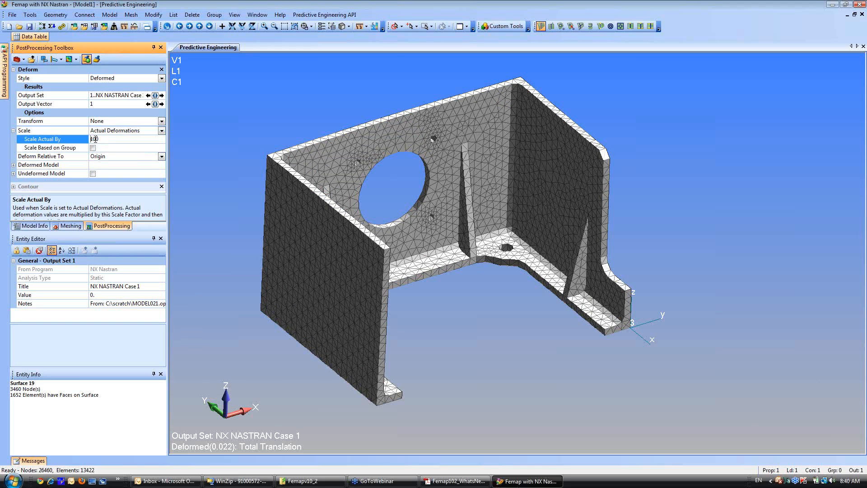
pyautogui.press('Return')
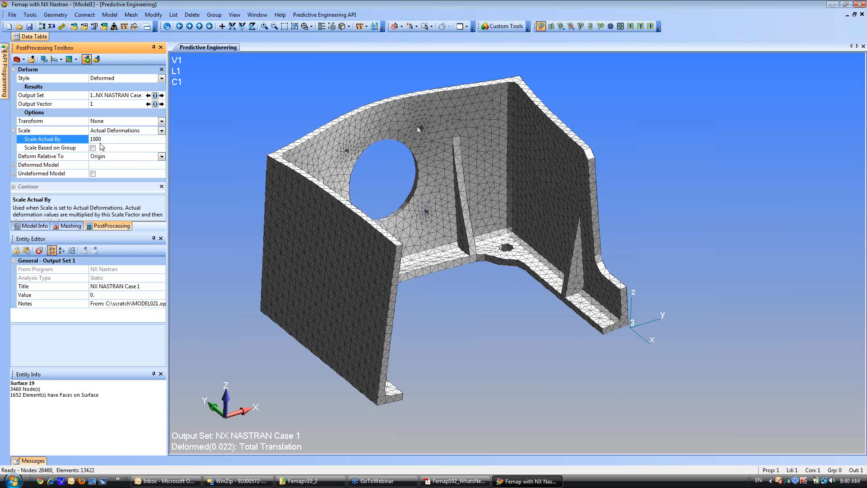
# Turn off the display of coordinate systems in the view's visibility settings.
pyautogui.moveTo(415, 209)
pyautogui.mouseDown(button='middle')
pyautogui.moveTo(406, 232)
pyautogui.moveTo(405, 213)
pyautogui.mouseUp(button='middle')
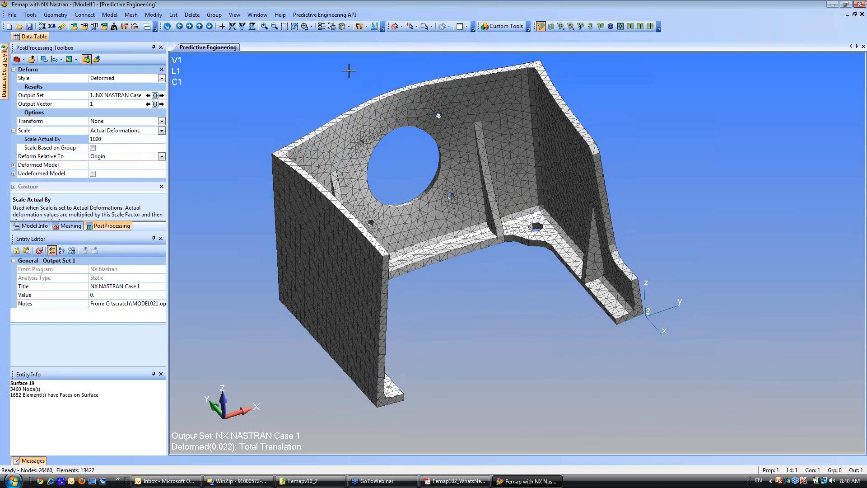
pyautogui.click(332, 25)
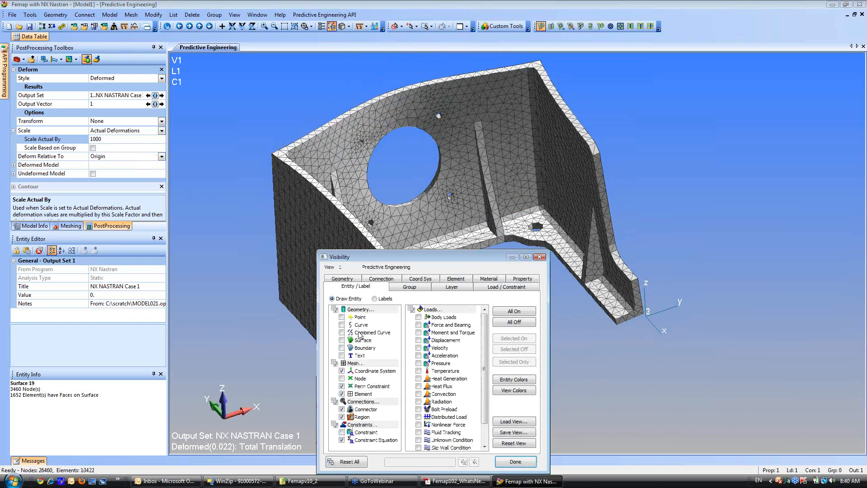
pyautogui.click(342, 371)
pyautogui.click(516, 462)
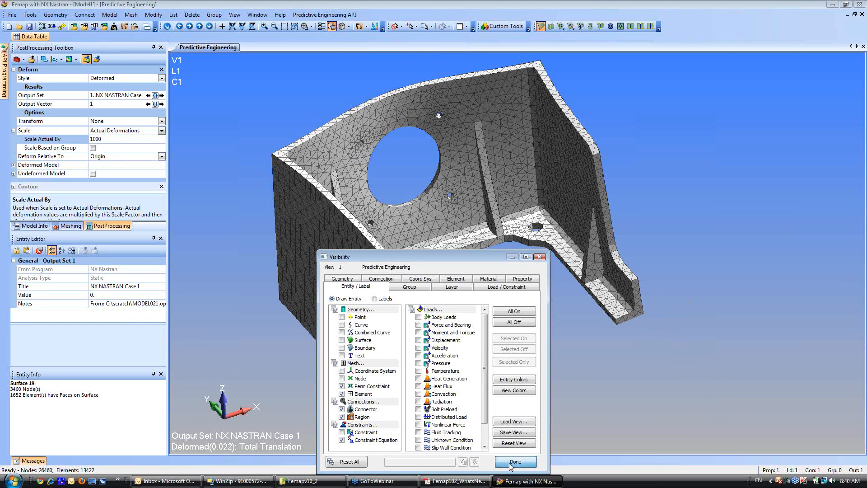
pyautogui.moveTo(431, 246); pyautogui.dragTo(431, 239, button='middle')
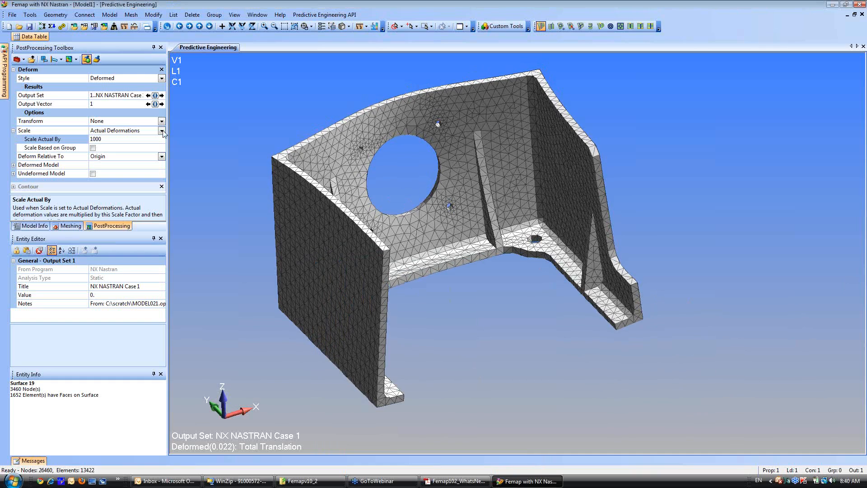
# Set the contour output vector to 60031..Solid Von Mises Stress to plot it on the deformed model.
pyautogui.click(13, 70)
pyautogui.click(14, 78)
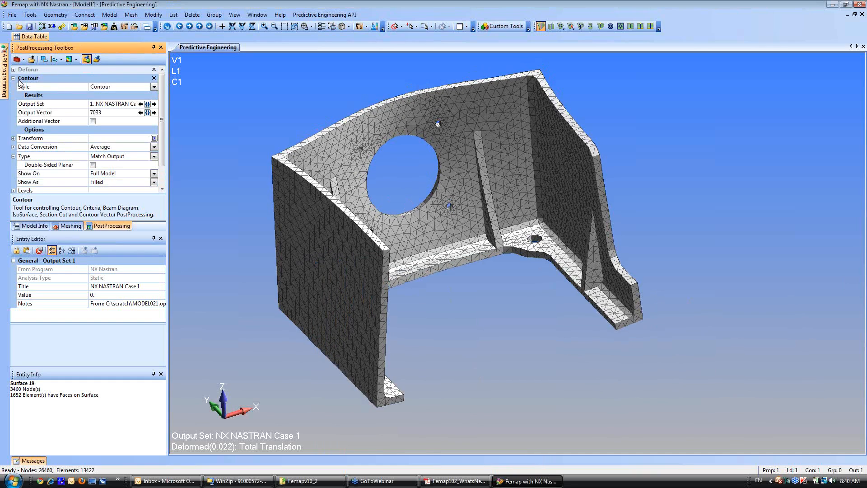
pyautogui.click(147, 113)
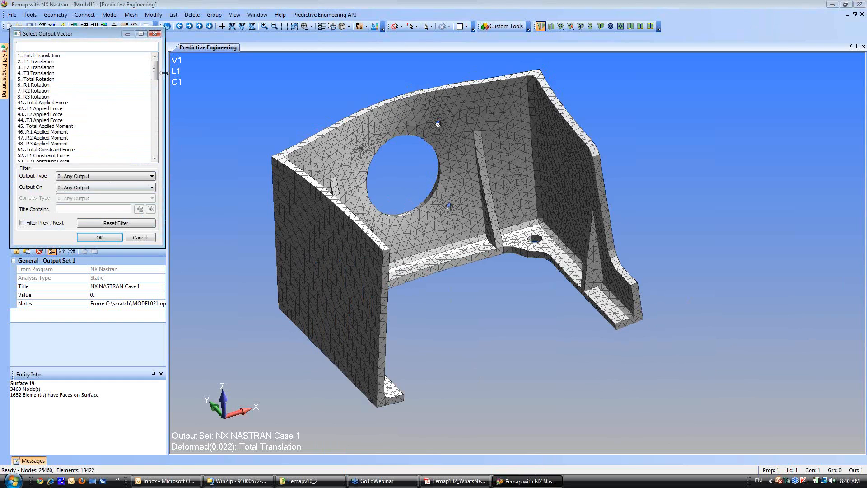
pyautogui.moveTo(154, 71); pyautogui.dragTo(152, 103)
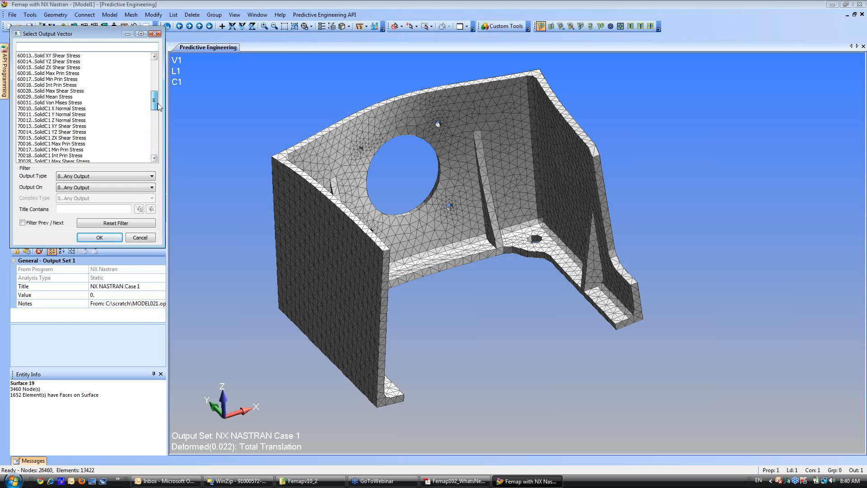
pyautogui.click(75, 103)
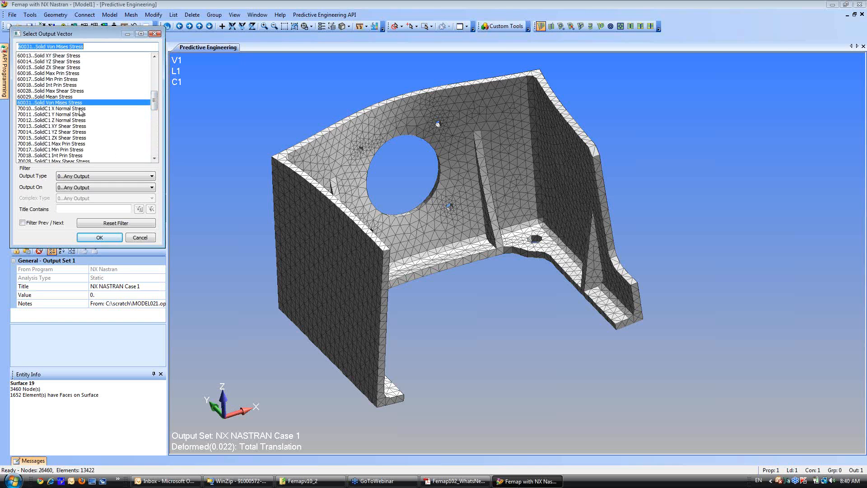
pyautogui.click(102, 237)
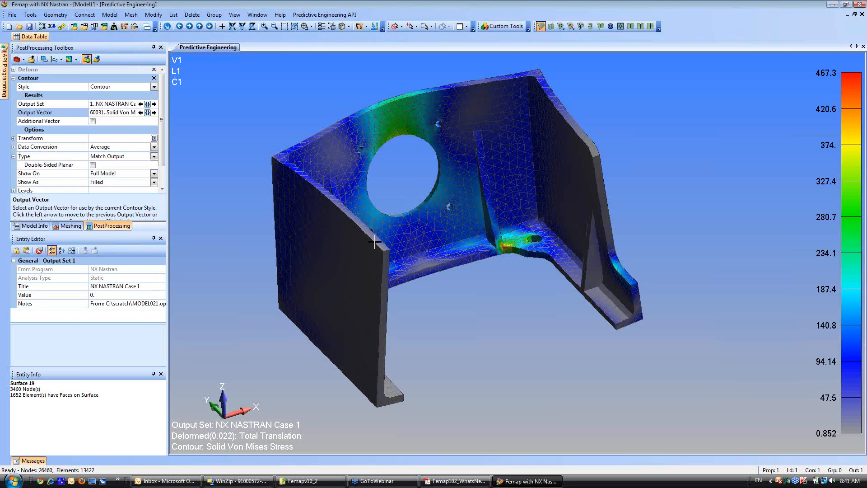
# Examine the von Mises stress distribution around the large opening, ribs and base flange from several angles.
pyautogui.moveTo(436, 225); pyautogui.dragTo(502, 212, button='middle')
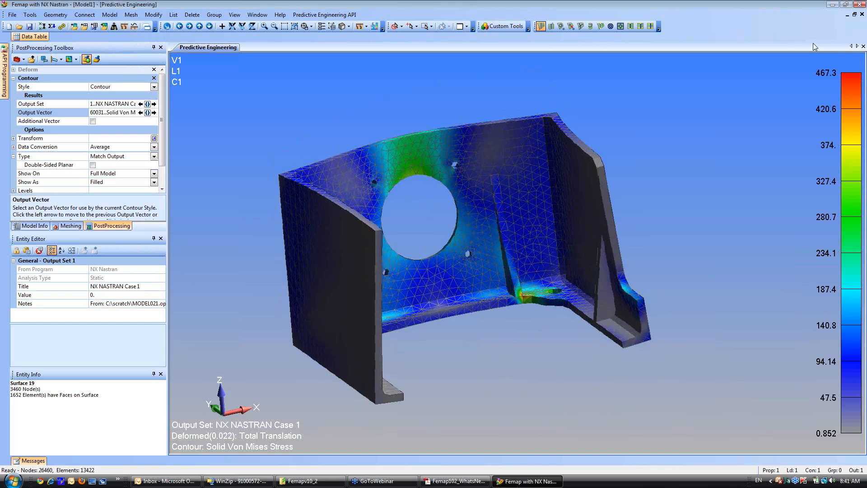
pyautogui.moveTo(497, 261); pyautogui.dragTo(428, 312, button='middle')
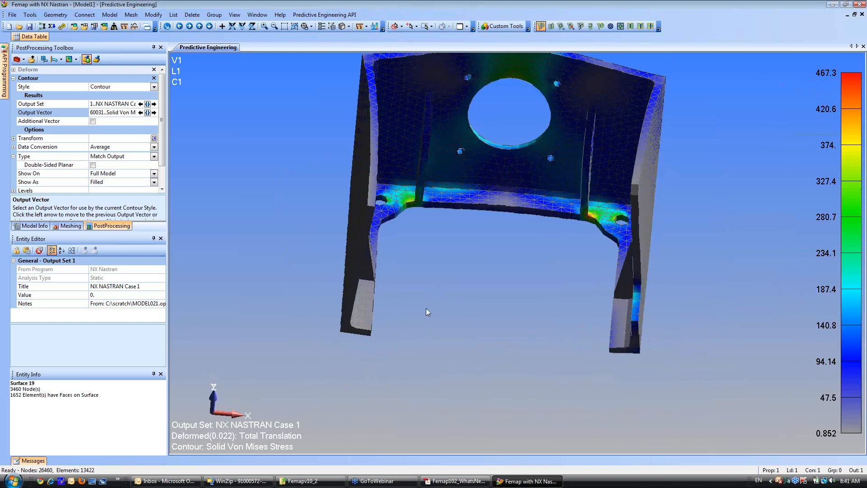
pyautogui.moveTo(490, 304); pyautogui.dragTo(387, 323, button='middle')
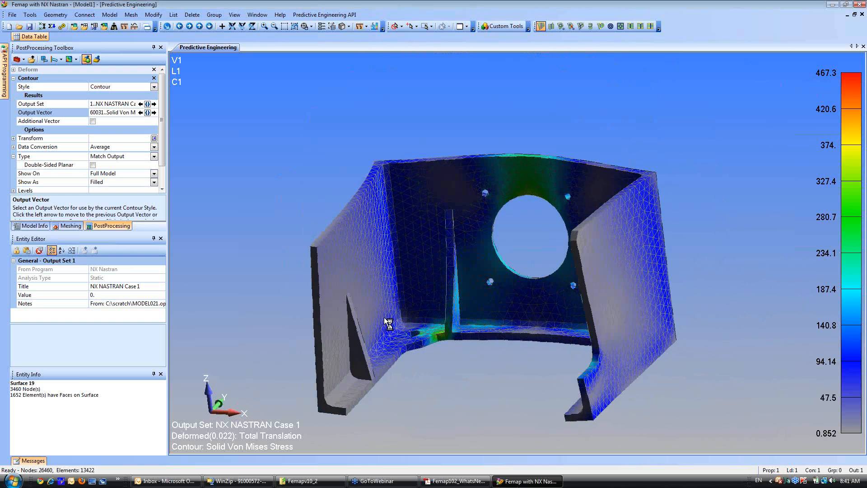
pyautogui.moveTo(503, 314); pyautogui.dragTo(488, 357, button='middle')
pyautogui.moveTo(425, 356); pyautogui.dragTo(550, 307, button='middle')
pyautogui.moveTo(493, 315); pyautogui.dragTo(369, 312, button='middle')
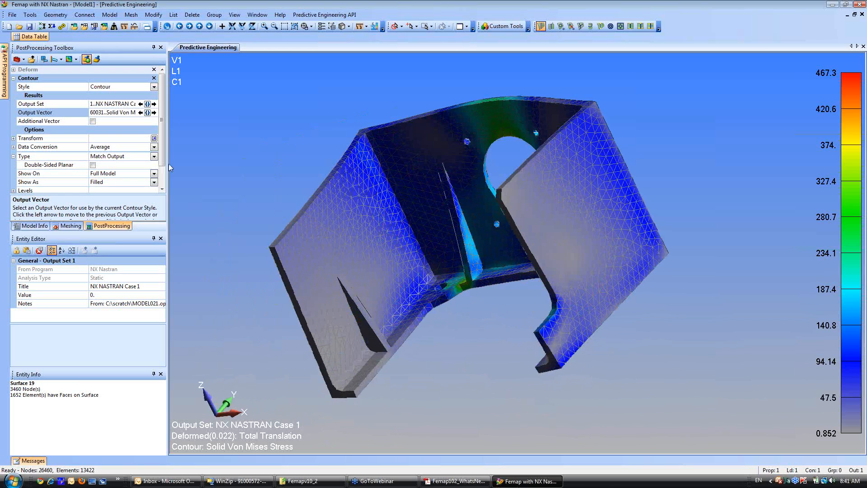
# Set the contour style to No Contours and the deform style to Undeformed to restore the plain mesh display.
pyautogui.click(154, 87)
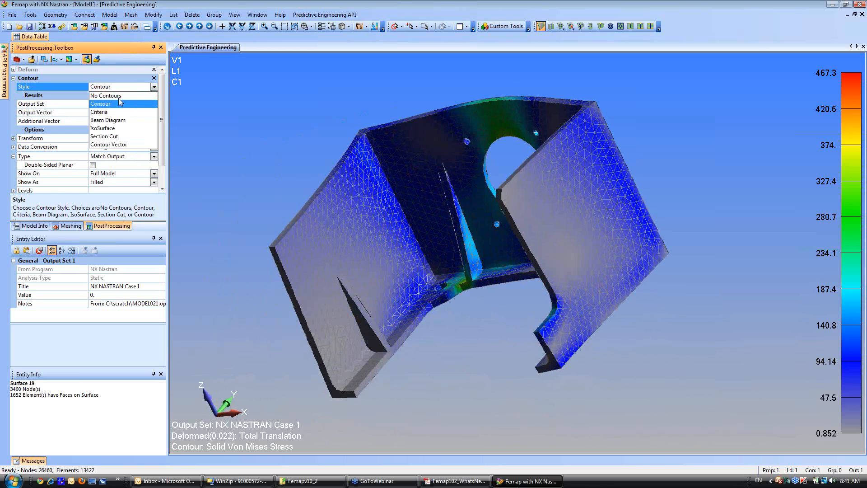
pyautogui.click(119, 96)
pyautogui.click(22, 71)
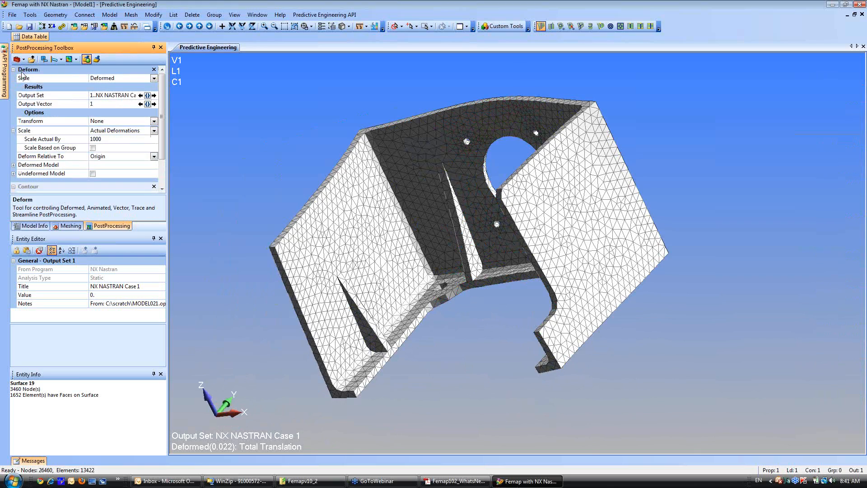
pyautogui.click(154, 79)
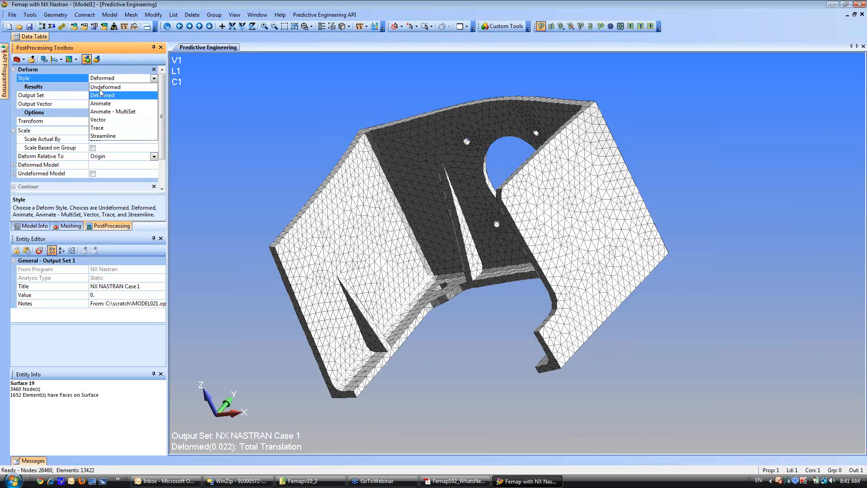
pyautogui.click(115, 87)
pyautogui.moveTo(595, 242); pyautogui.dragTo(533, 258, button='middle')
pyautogui.moveTo(600, 290); pyautogui.dragTo(641, 287, button='middle')
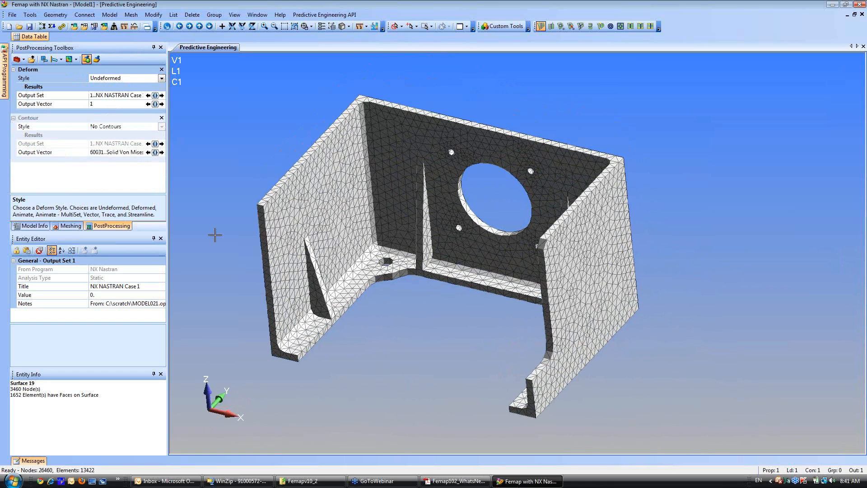
# Remove the two triangular ribs on the side walls with surface feature removal, selecting both side faces of each rib.
pyautogui.click(69, 226)
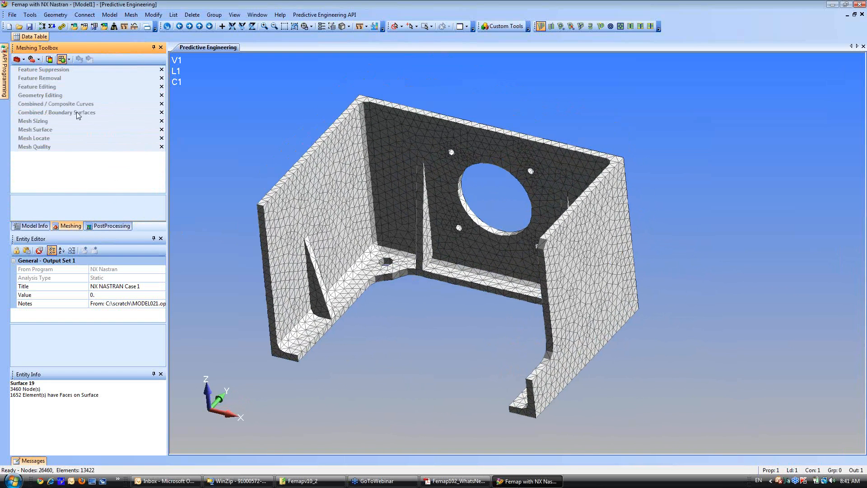
pyautogui.click(40, 78)
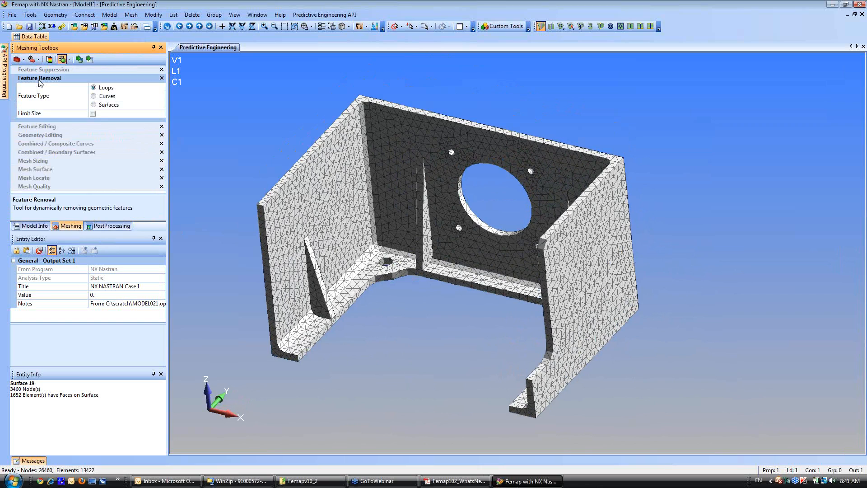
pyautogui.click(94, 105)
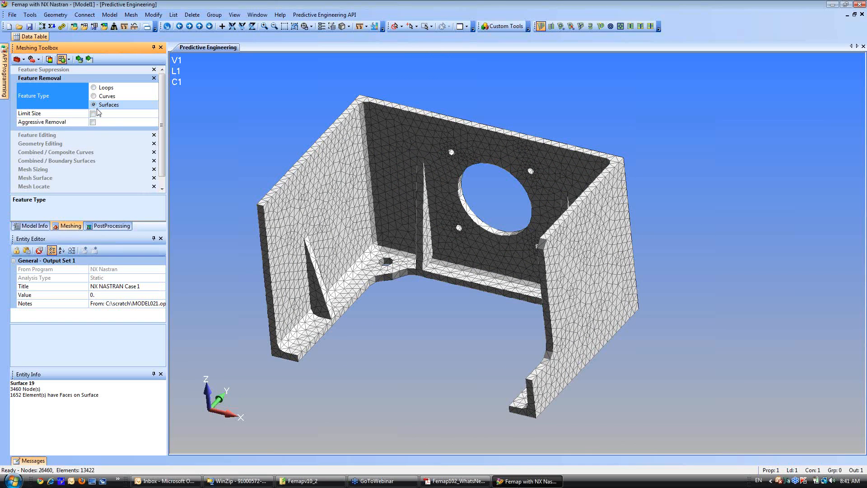
pyautogui.click(90, 60)
pyautogui.click(320, 295)
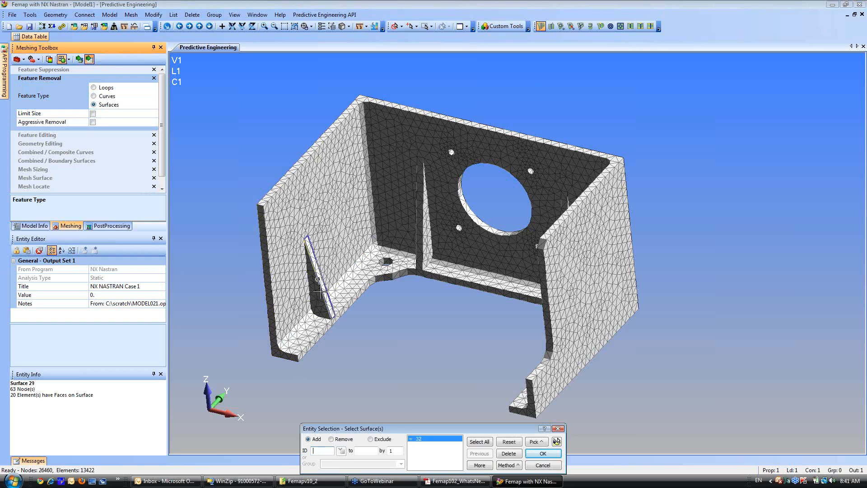
pyautogui.moveTo(287, 311); pyautogui.dragTo(210, 345, button='middle')
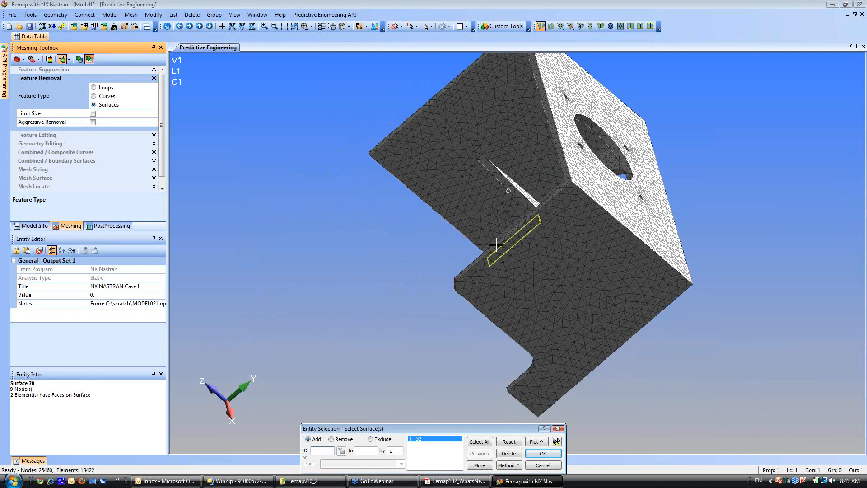
pyautogui.click(537, 205)
pyautogui.moveTo(400, 268)
pyautogui.mouseDown(button='middle')
pyautogui.moveTo(560, 344)
pyautogui.moveTo(568, 384)
pyautogui.moveTo(515, 277)
pyautogui.moveTo(500, 286)
pyautogui.moveTo(494, 279)
pyautogui.mouseUp(button='middle')
pyautogui.click(557, 352)
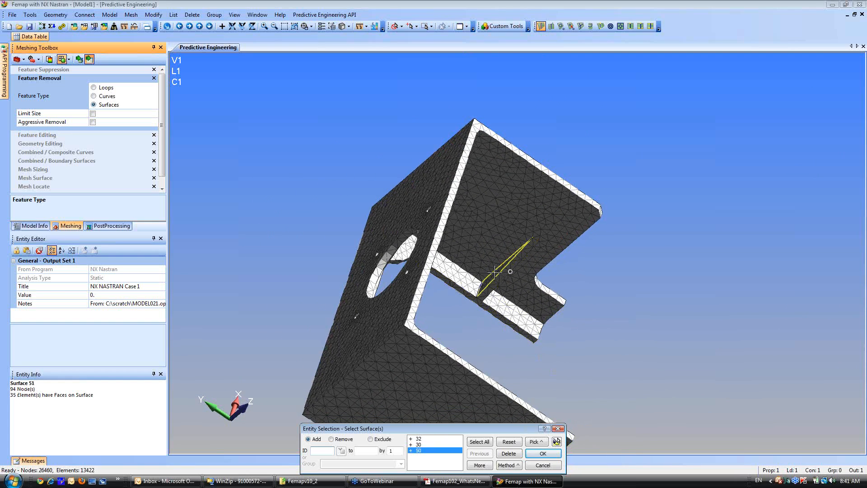
pyautogui.click(495, 271)
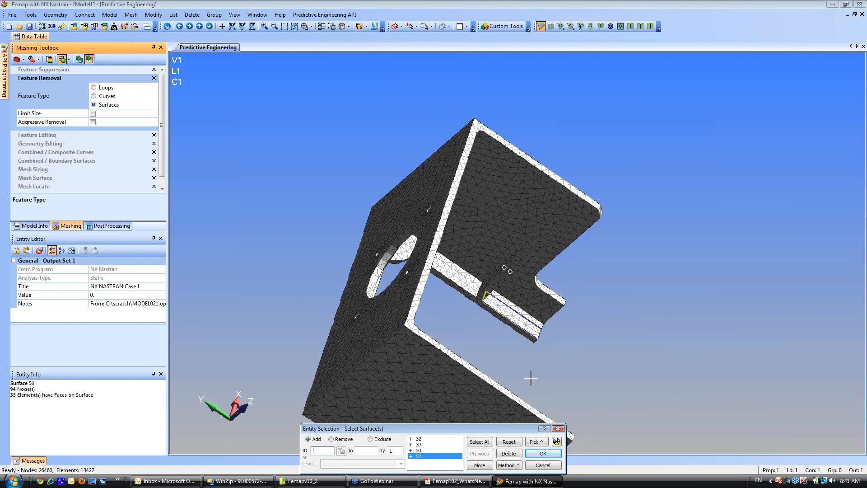
pyautogui.click(557, 442)
pyautogui.moveTo(456, 357); pyautogui.dragTo(332, 205, button='middle')
pyautogui.keyDown('ctrl'); pyautogui.moveTo(422, 308); pyautogui.dragTo(429, 228, button='middle'); pyautogui.keyUp('ctrl')
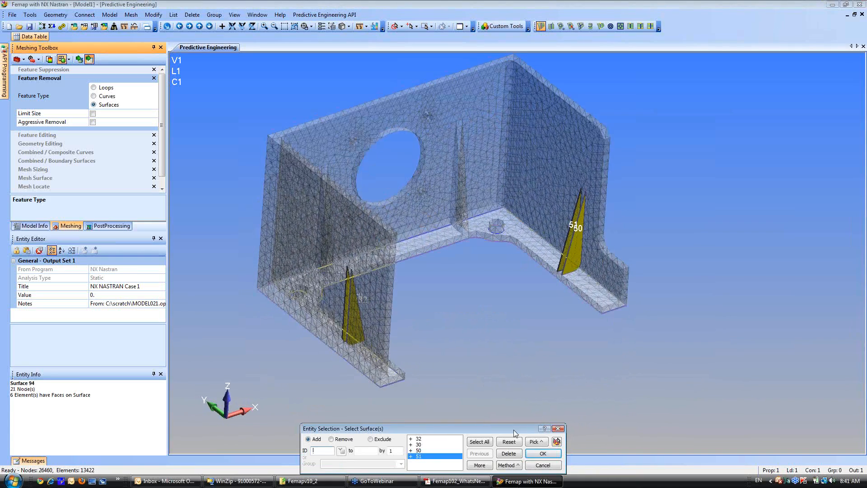
pyautogui.click(543, 454)
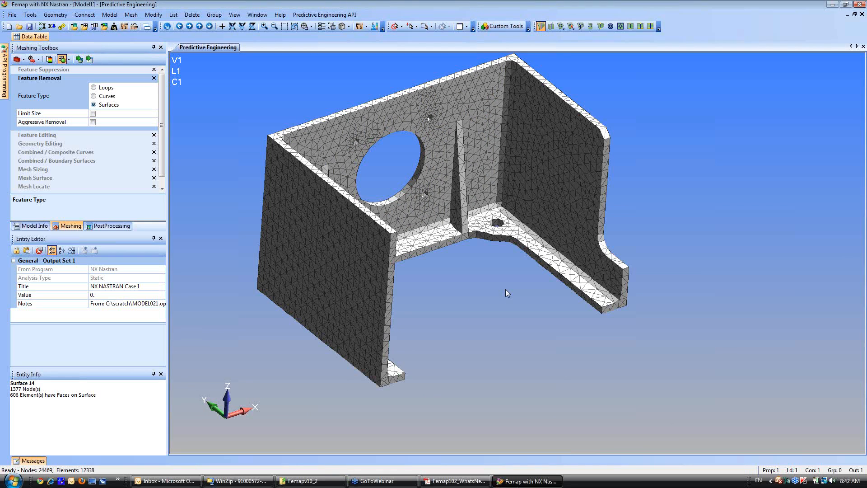
# Close the NX Nastran Analysis Monitor and plot the deformed shape using output set 2..NX NASTRAN Case 1.
pyautogui.moveTo(505, 289); pyautogui.dragTo(386, 298, button='middle')
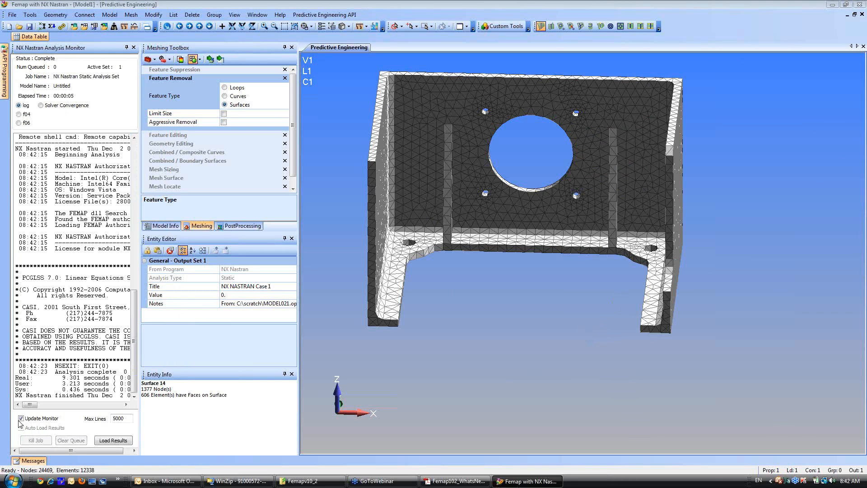
pyautogui.click(134, 48)
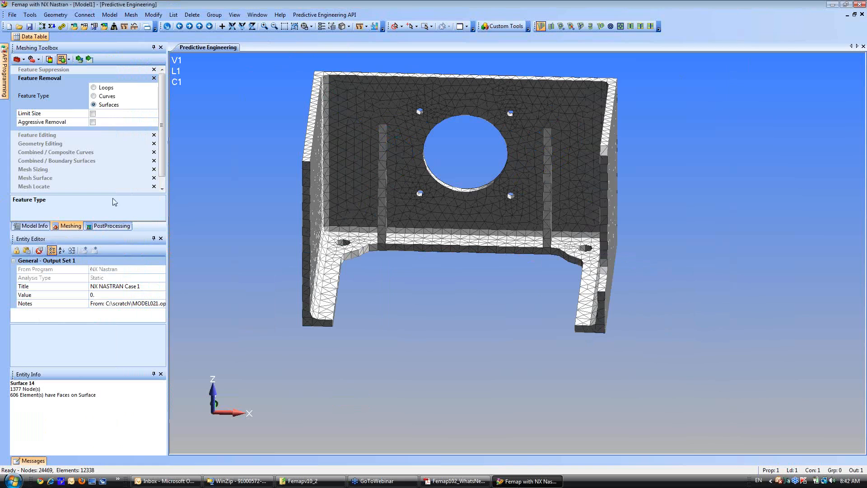
pyautogui.click(112, 226)
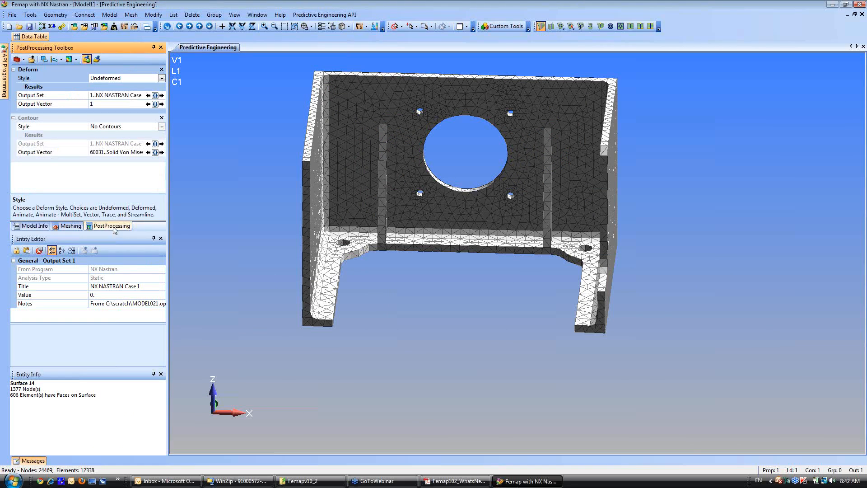
pyautogui.click(161, 79)
pyautogui.click(111, 96)
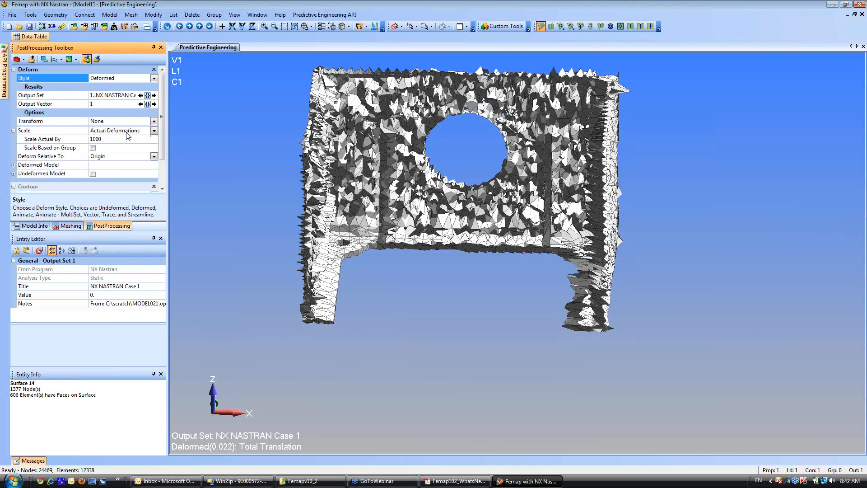
pyautogui.click(147, 96)
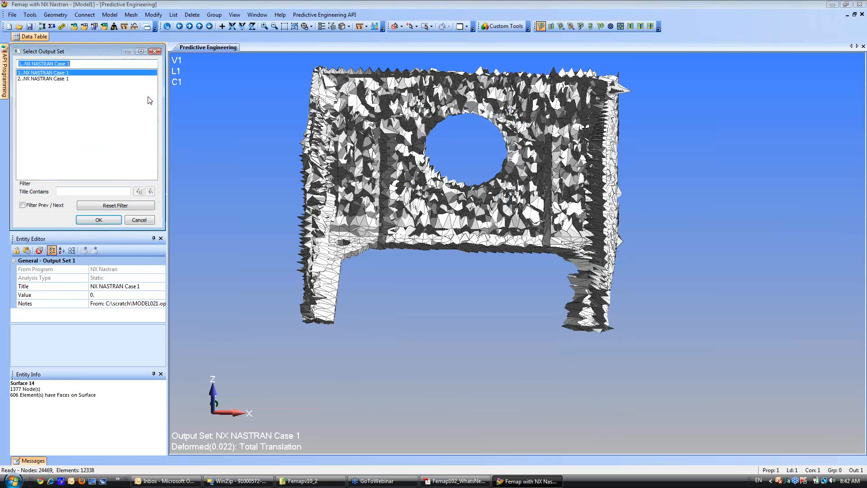
pyautogui.doubleClick(56, 80)
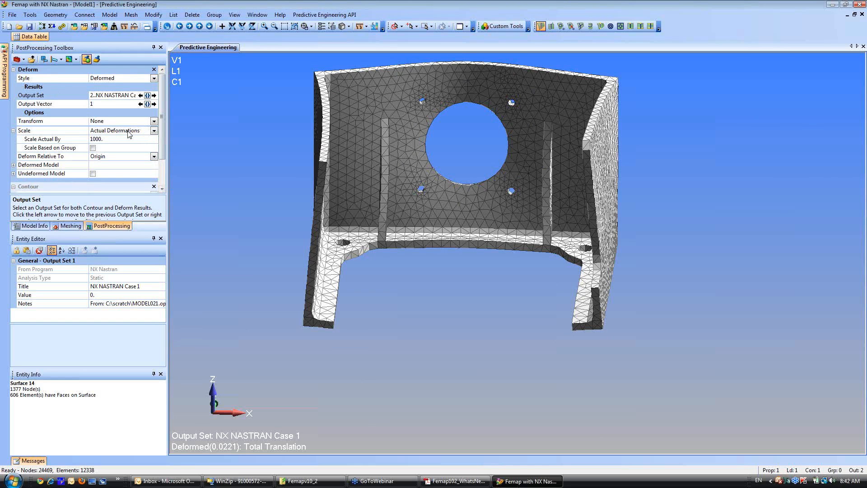
# Set the contour style to Contour to plot solid von Mises stress on the deformed model.
pyautogui.click(13, 70)
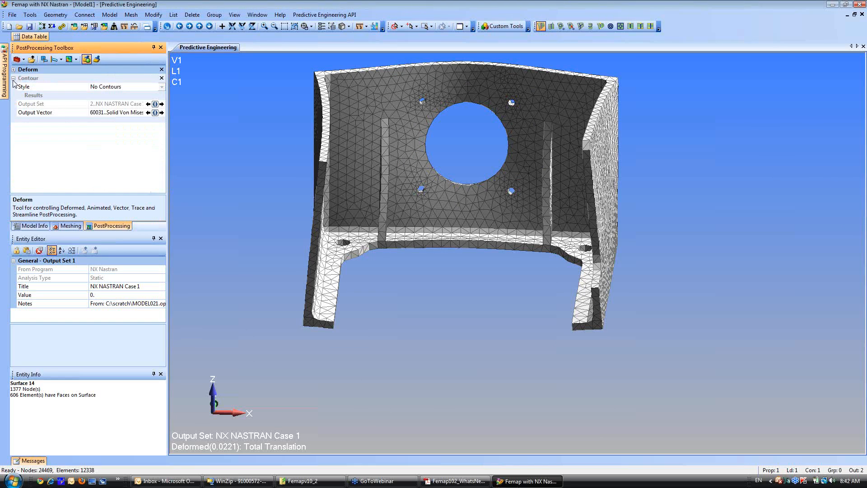
pyautogui.click(13, 82)
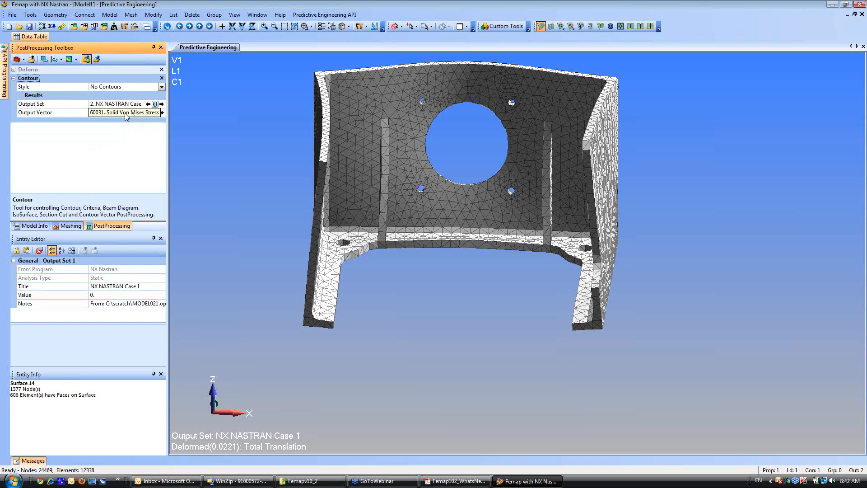
pyautogui.click(162, 86)
pyautogui.click(123, 104)
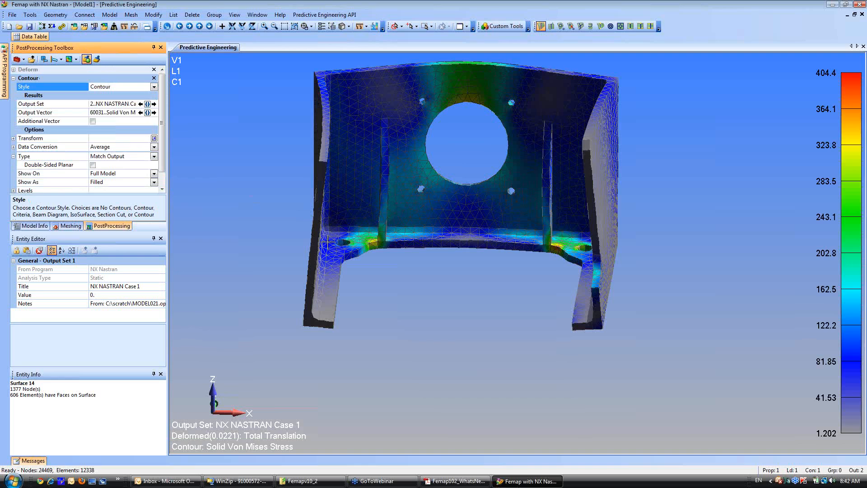
# Examine the von Mises stress around the large opening, the remaining back-wall ribs and the base flange from several angles.
pyautogui.moveTo(499, 246); pyautogui.dragTo(485, 303, button='middle')
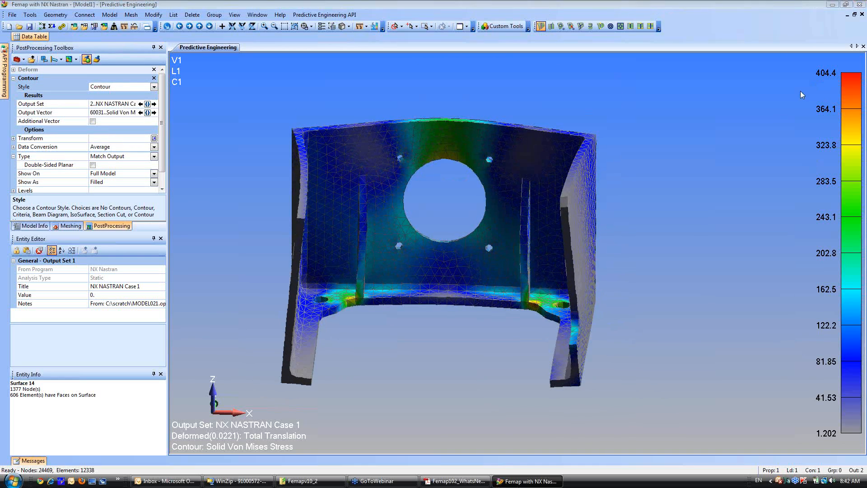
pyautogui.moveTo(452, 289); pyautogui.dragTo(360, 310, button='middle')
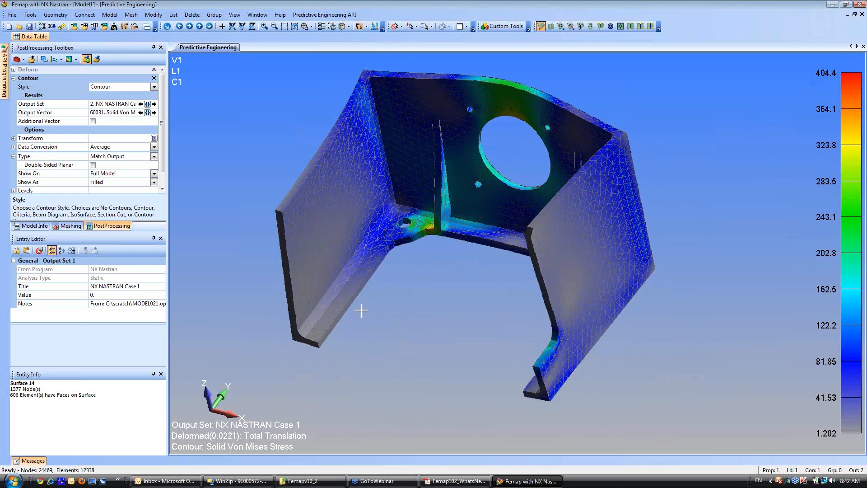
pyautogui.moveTo(424, 288); pyautogui.dragTo(543, 217, button='middle')
pyautogui.moveTo(522, 277); pyautogui.dragTo(310, 362, button='middle')
pyautogui.scroll(5, 387, 258)
pyautogui.scroll(-5, 393, 298)
pyautogui.moveTo(394, 296); pyautogui.dragTo(416, 362, button='middle')
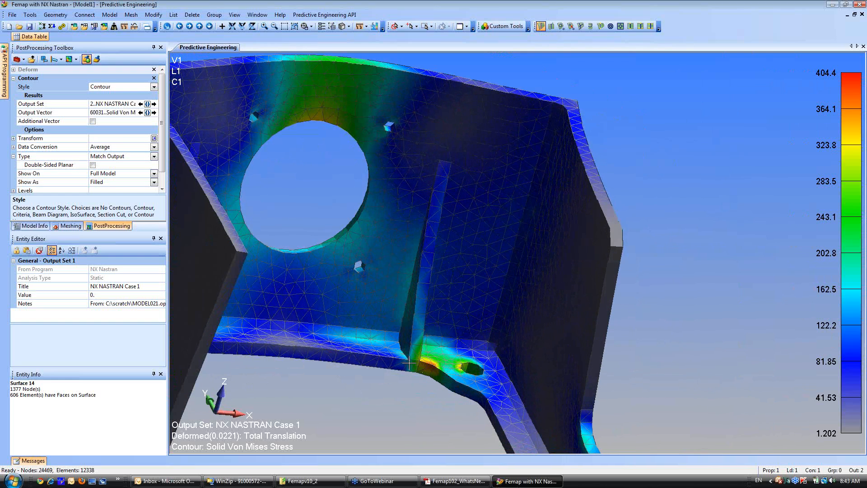
pyautogui.scroll(-3, 452, 290)
pyautogui.moveTo(436, 299); pyautogui.dragTo(465, 281, button='middle')
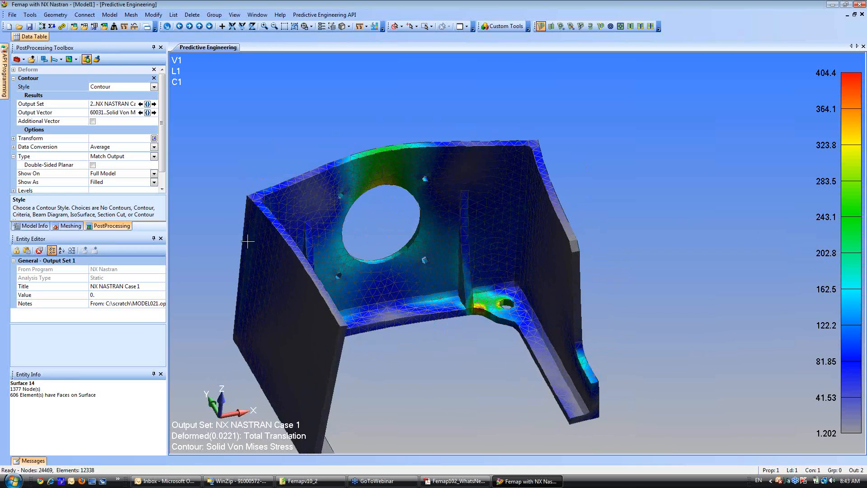
# Restore the plain mesh display by setting the contour style to No Contours and the deform style to Undeformed.
pyautogui.click(155, 87)
pyautogui.click(127, 96)
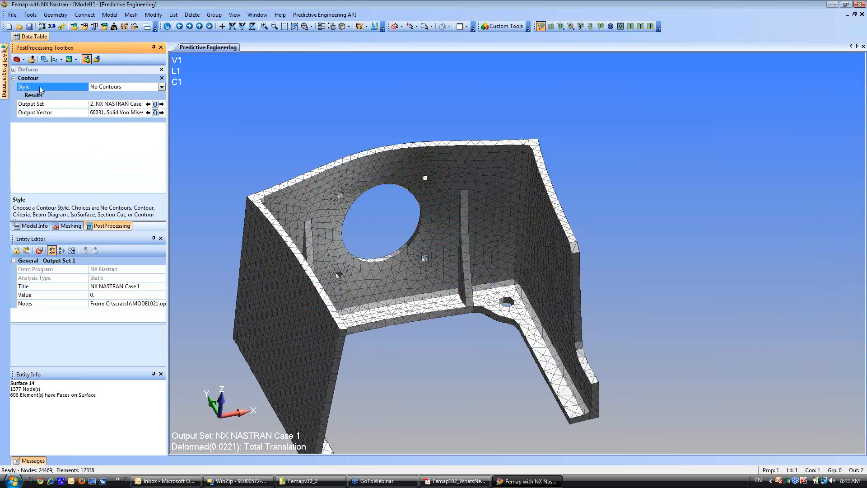
pyautogui.click(14, 70)
pyautogui.click(123, 78)
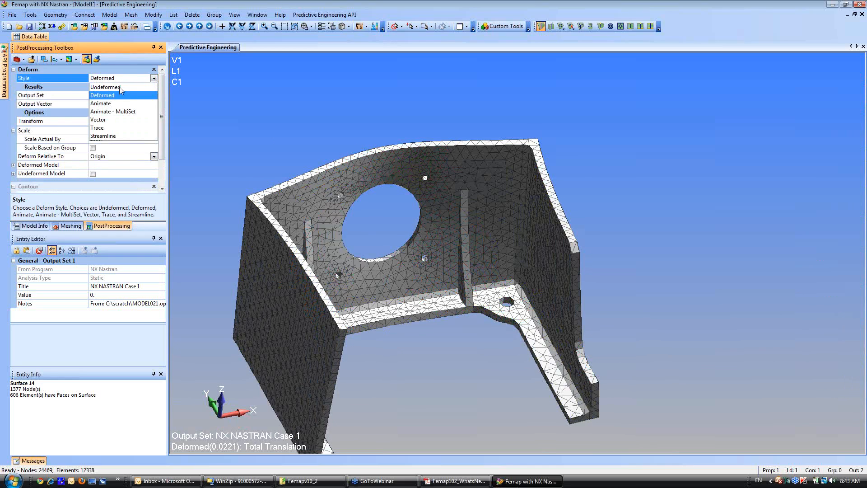
pyautogui.click(108, 88)
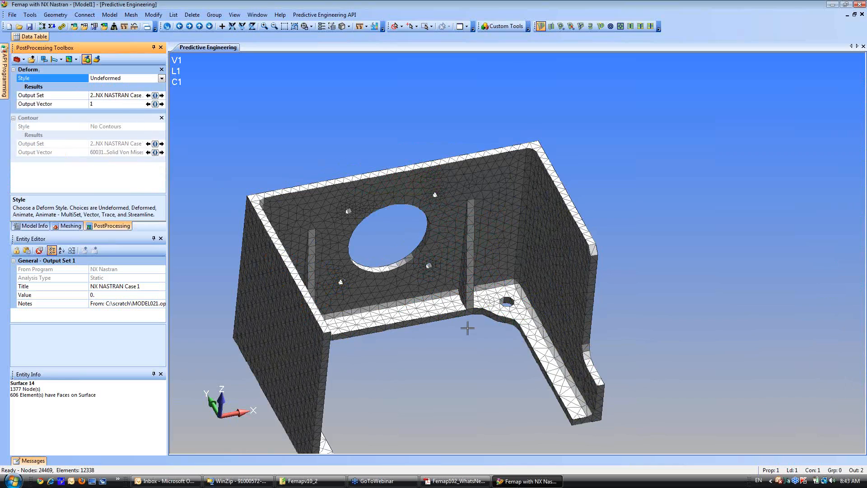
pyautogui.moveTo(402, 241); pyautogui.dragTo(424, 263, button='middle')
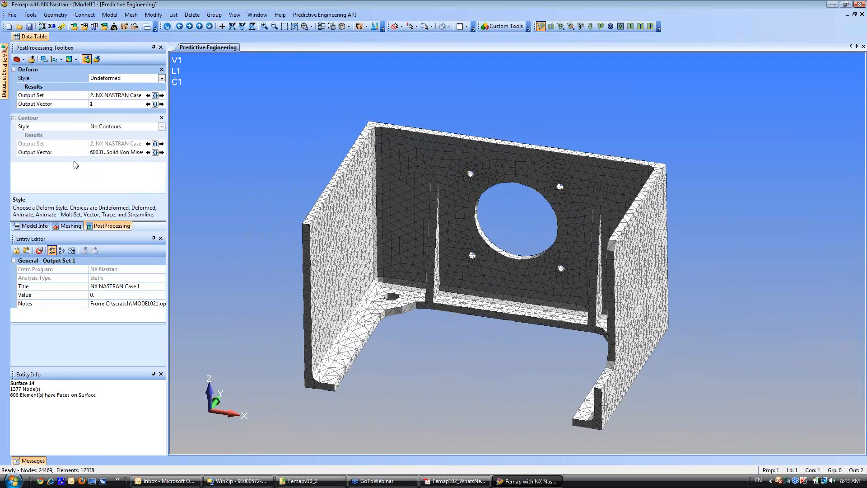
# Configure Feature Editing to translate individually selected surfaces 10 units along a vector from the origin to 1,0,0.
pyautogui.click(68, 226)
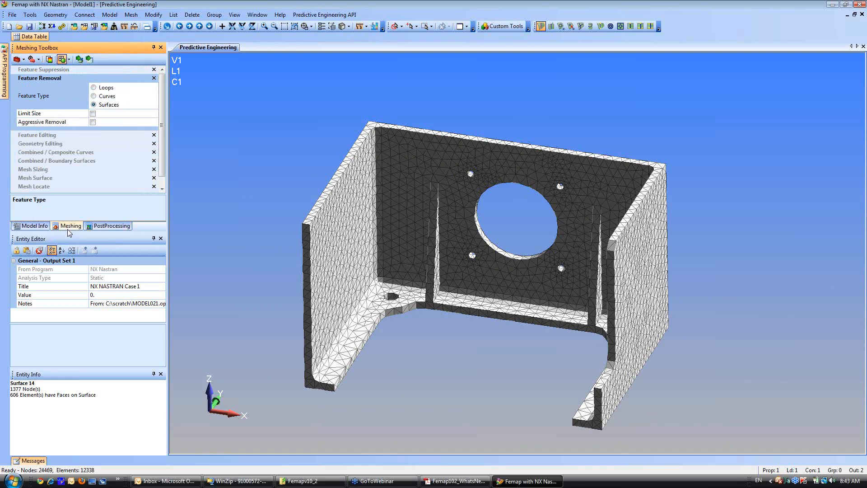
pyautogui.click(33, 135)
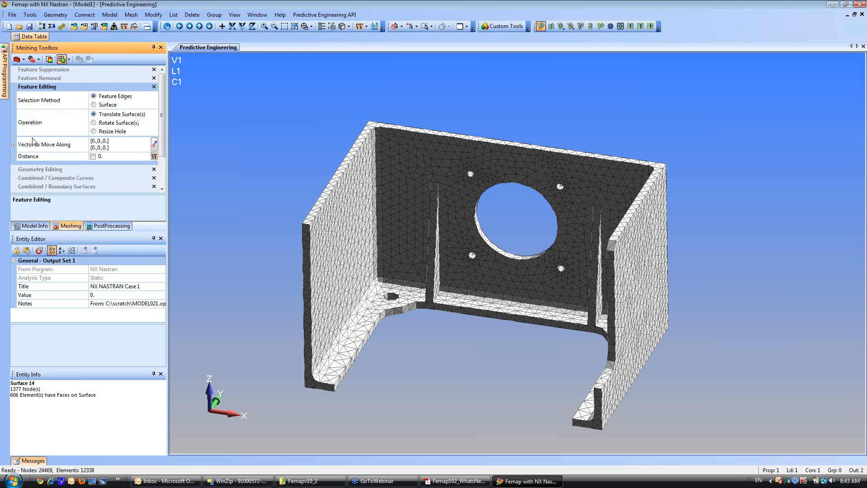
pyautogui.click(94, 105)
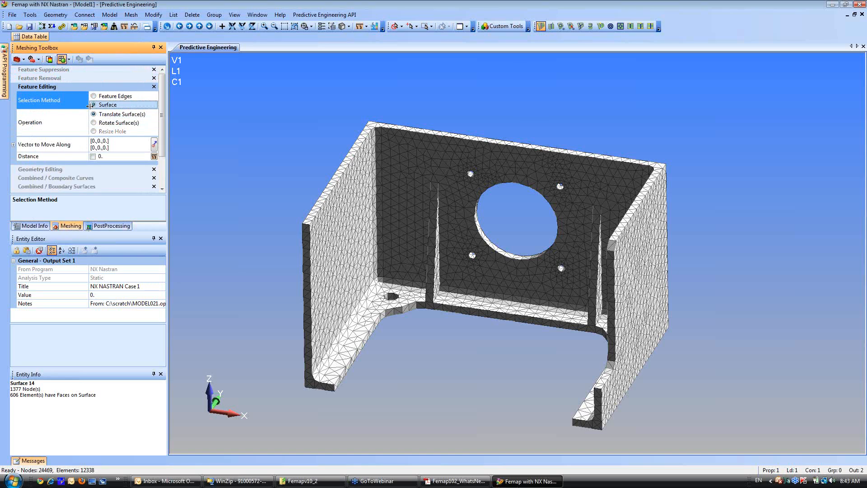
pyautogui.click(122, 148)
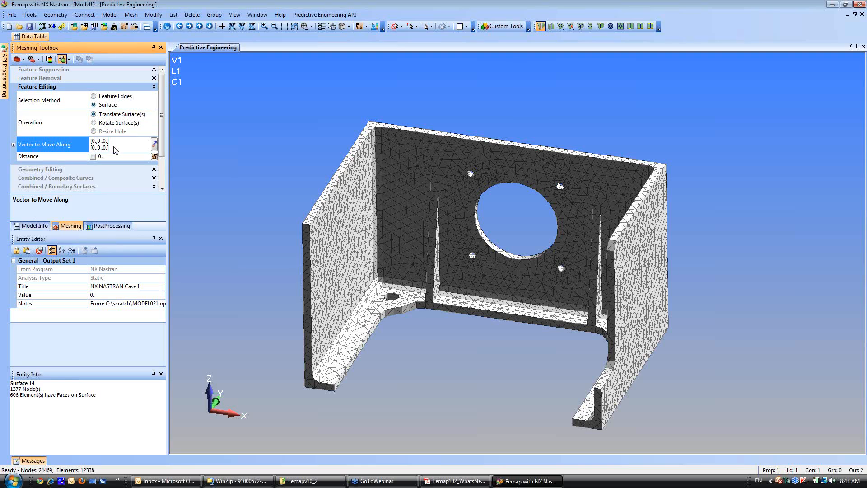
pyautogui.click(154, 145)
pyautogui.click(378, 450)
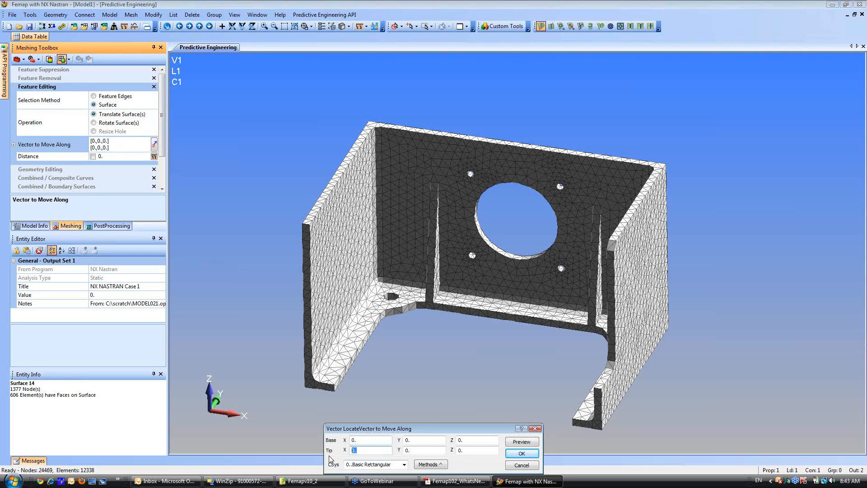
pyautogui.write('1')
pyautogui.click(522, 453)
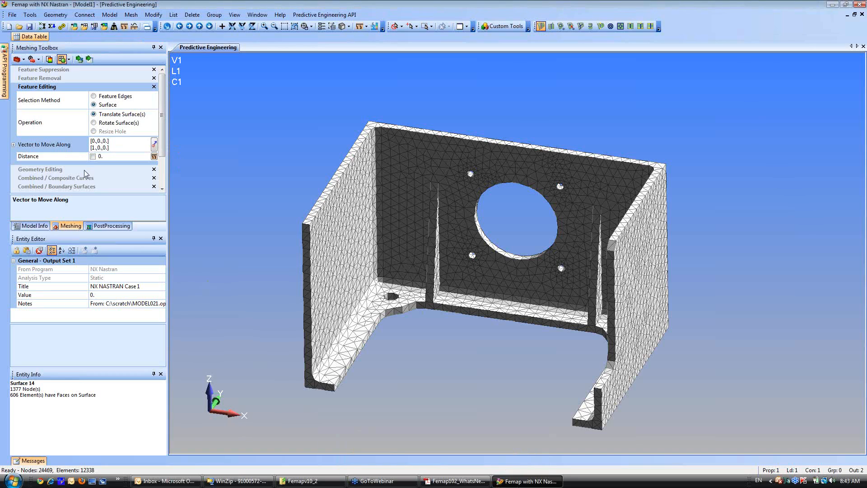
pyautogui.click(93, 156)
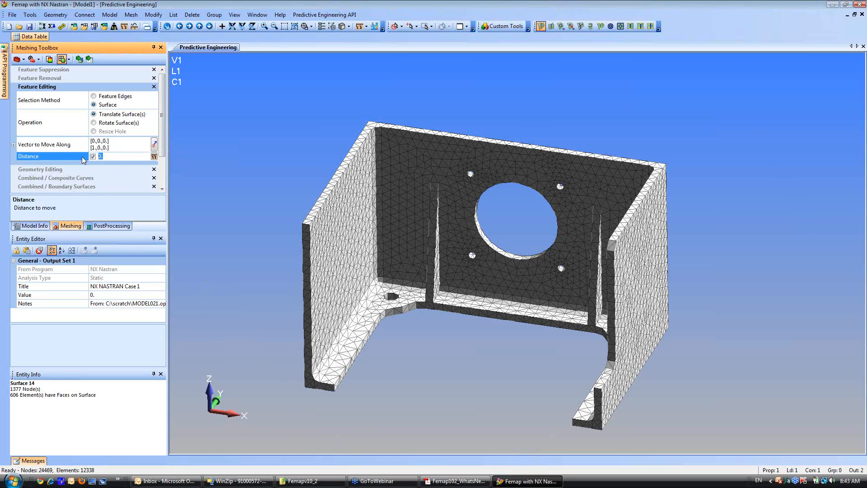
# Translate both side faces of the back-wall rib on the negative-X side of the large opening by 10 units toward the opening.
pyautogui.click(89, 59)
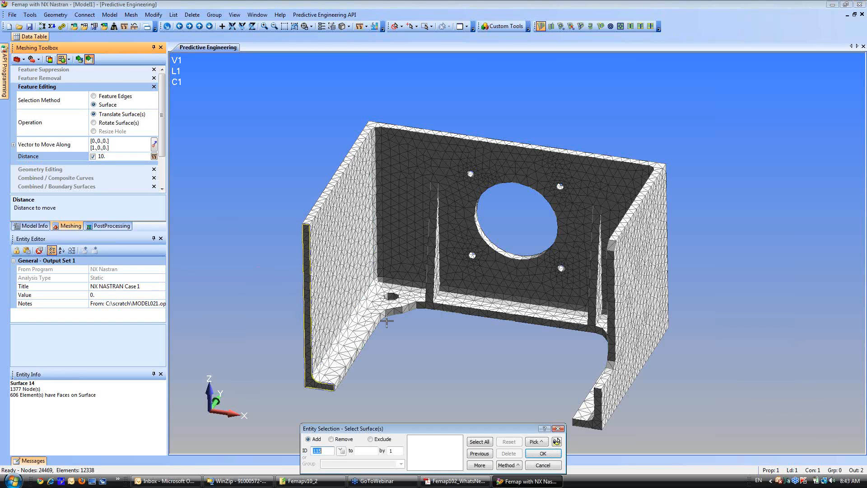
pyautogui.click(439, 279)
pyautogui.moveTo(431, 284); pyautogui.dragTo(473, 308, button='middle')
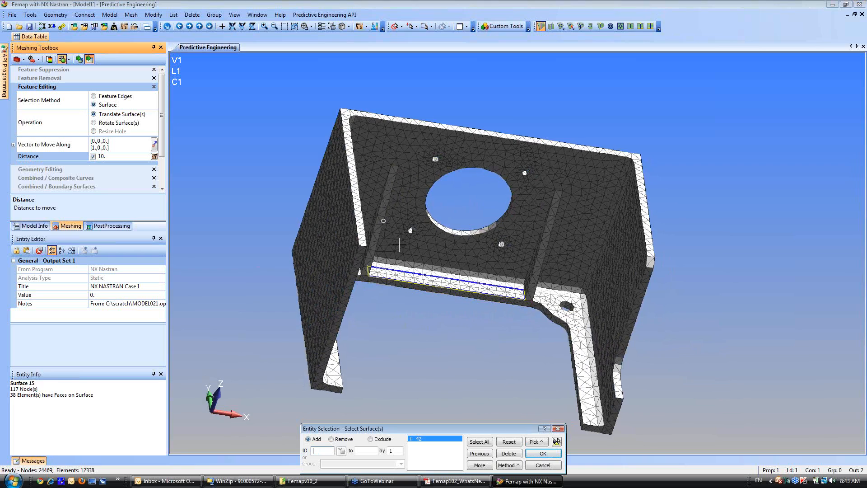
pyautogui.click(374, 221)
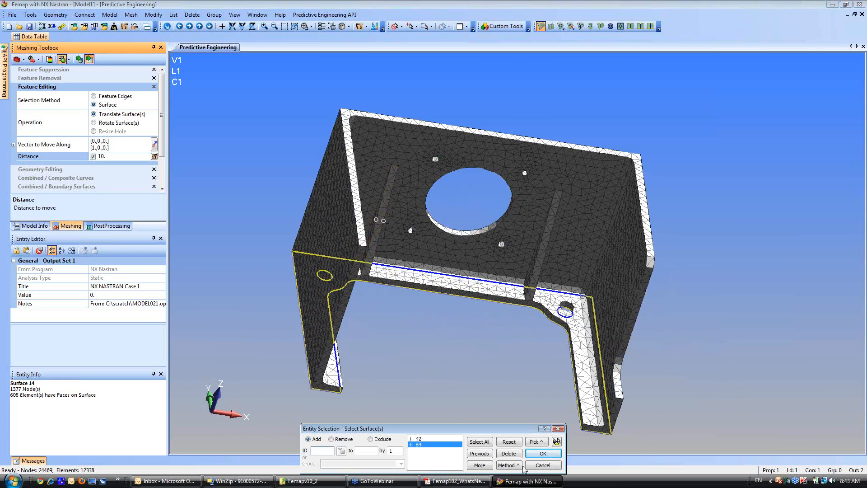
pyautogui.click(543, 454)
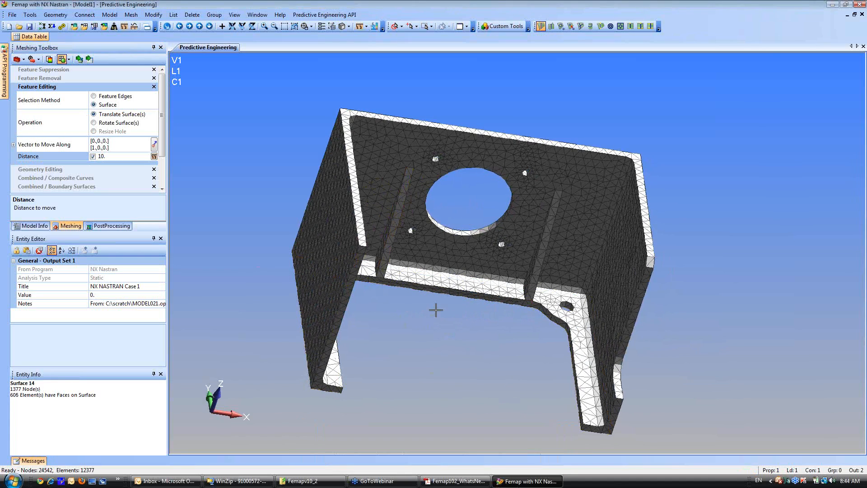
# Reverse the surface translation direction by setting the move vector's tip to -1,0,0 with its base at the origin.
pyautogui.moveTo(409, 310); pyautogui.dragTo(239, 256, button='middle')
pyautogui.click(109, 149)
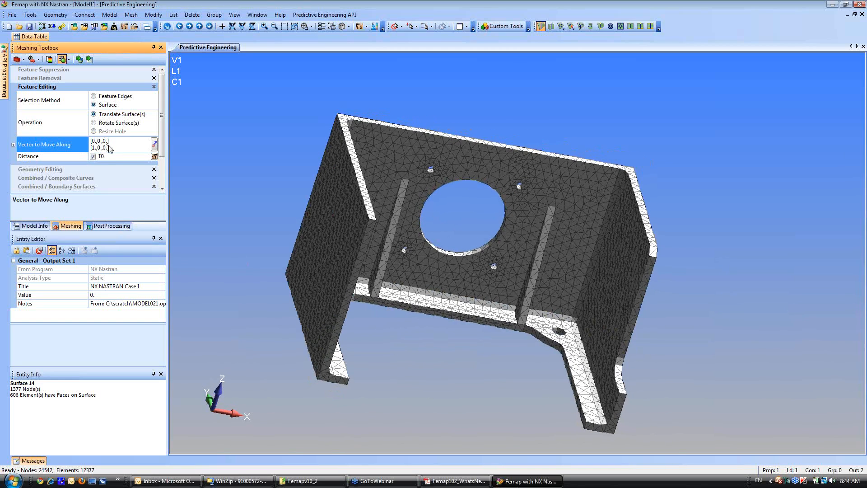
pyautogui.click(154, 145)
pyautogui.click(353, 450)
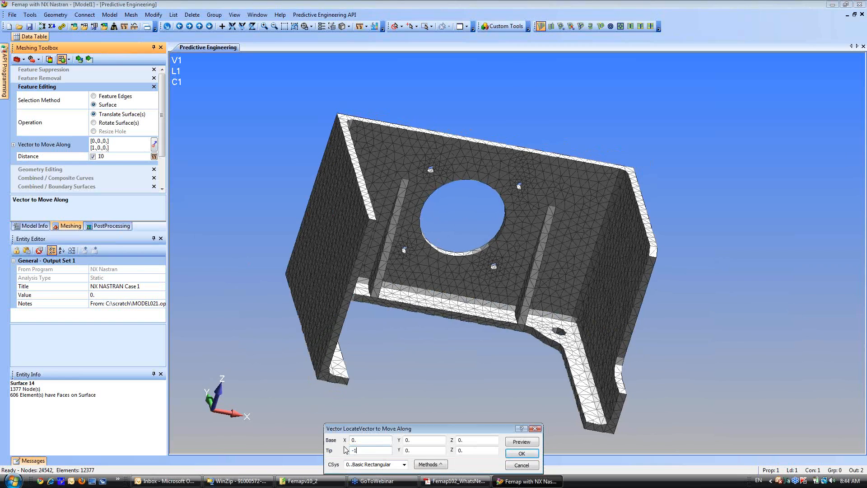
pyautogui.write('-1')
pyautogui.click(521, 455)
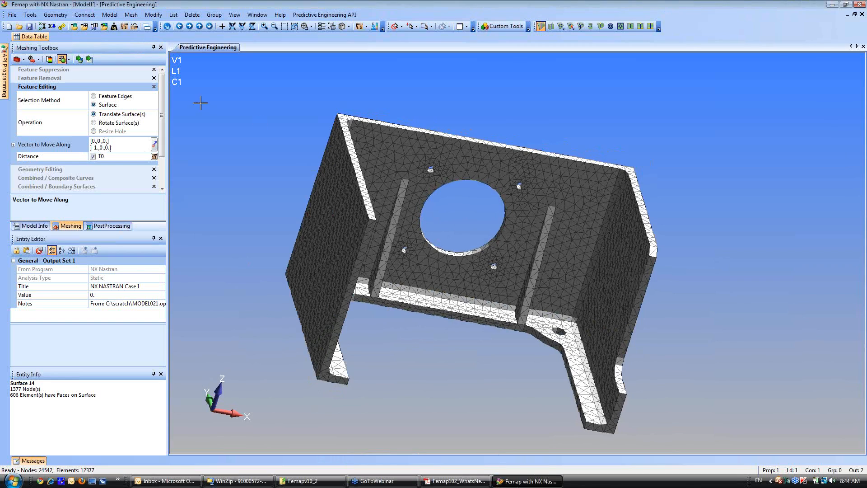
# Translate both side faces of the back-wall rib on the positive-X side of the opening by 10 units in negative X.
pyautogui.click(89, 60)
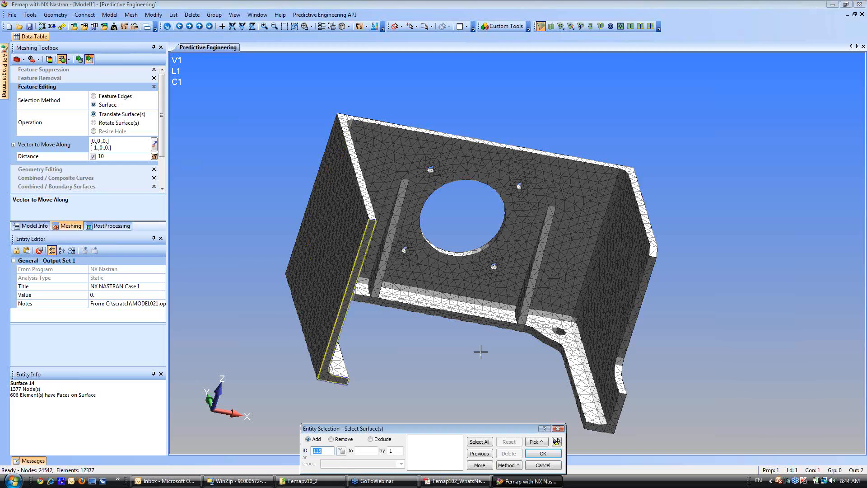
pyautogui.click(521, 288)
pyautogui.moveTo(520, 288); pyautogui.dragTo(465, 281, button='middle')
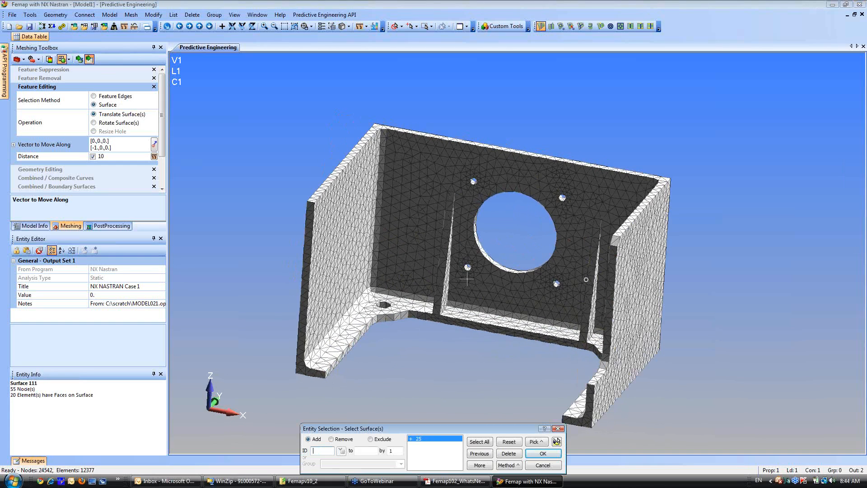
pyautogui.click(595, 296)
pyautogui.click(544, 454)
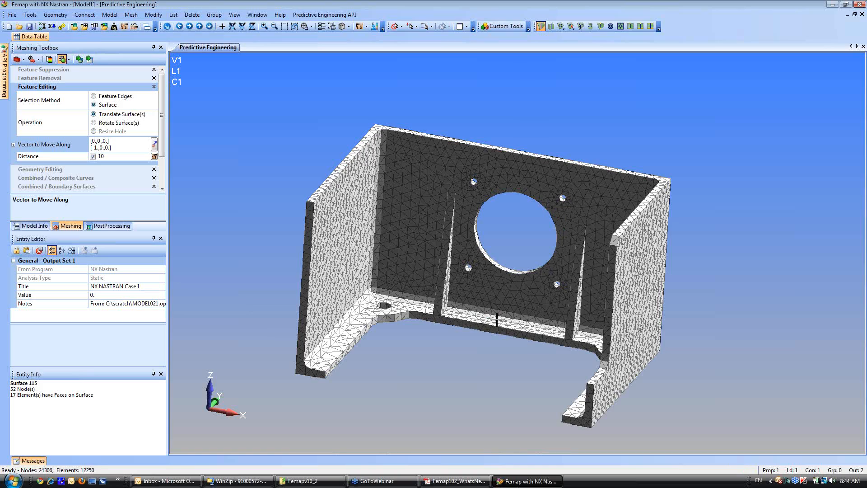
pyautogui.moveTo(525, 332); pyautogui.dragTo(547, 352, button='middle')
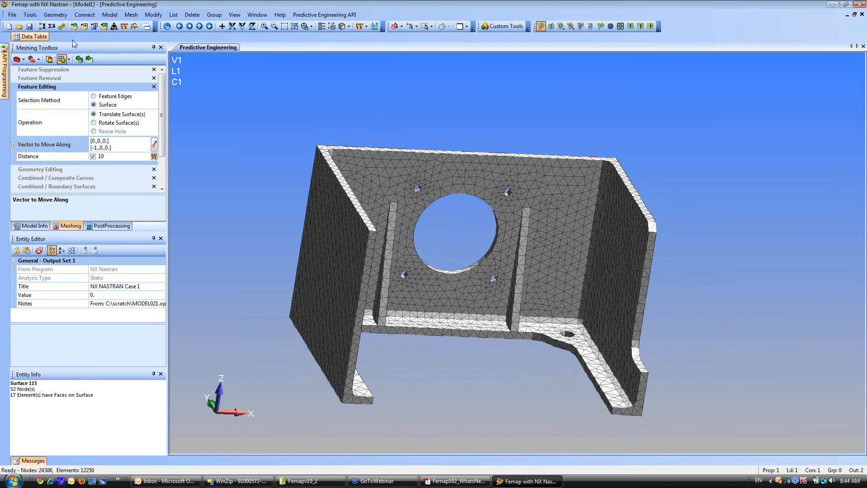
# Re-solve the modified bracket with NX Nastran and close the analysis monitor when the run is complete.
pyautogui.click(62, 26)
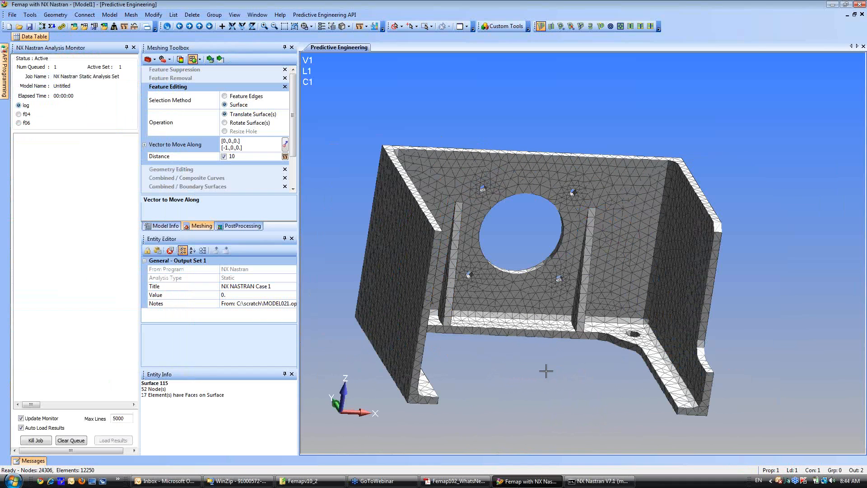
pyautogui.moveTo(548, 368); pyautogui.dragTo(472, 371, button='middle')
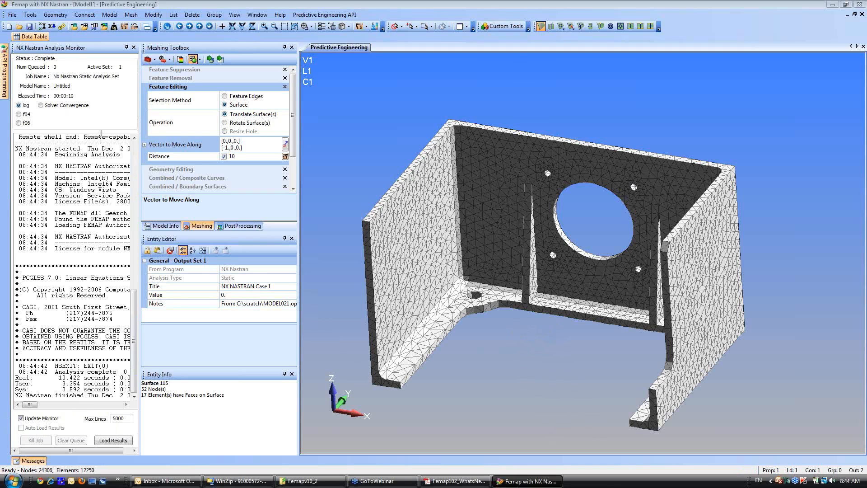
pyautogui.click(134, 48)
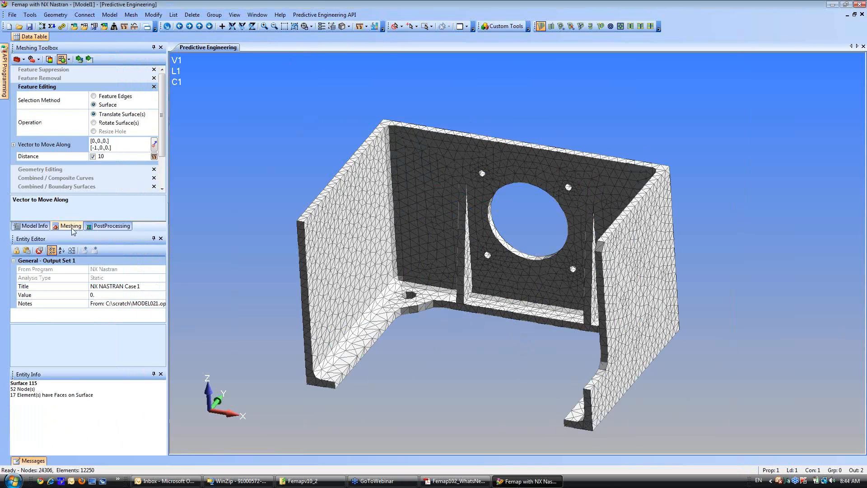
# Set the deform style to Deformed and select output set 3, NX NASTRAN Case 1.
pyautogui.click(100, 226)
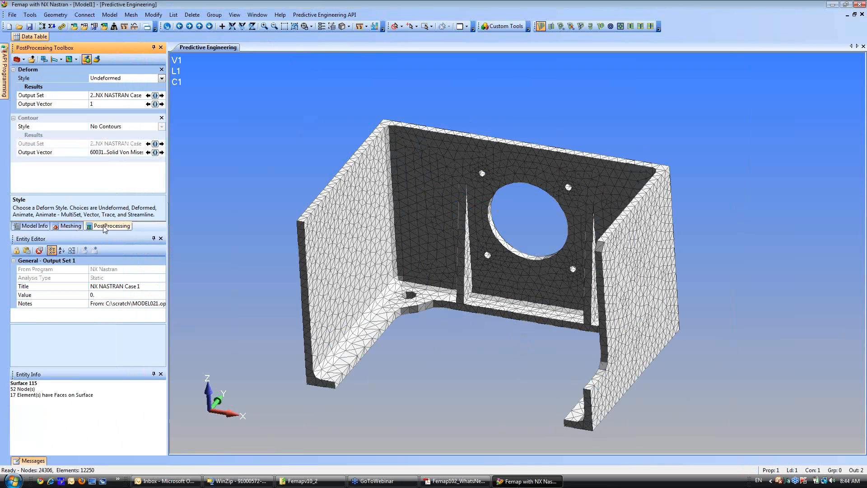
pyautogui.click(161, 79)
pyautogui.click(122, 96)
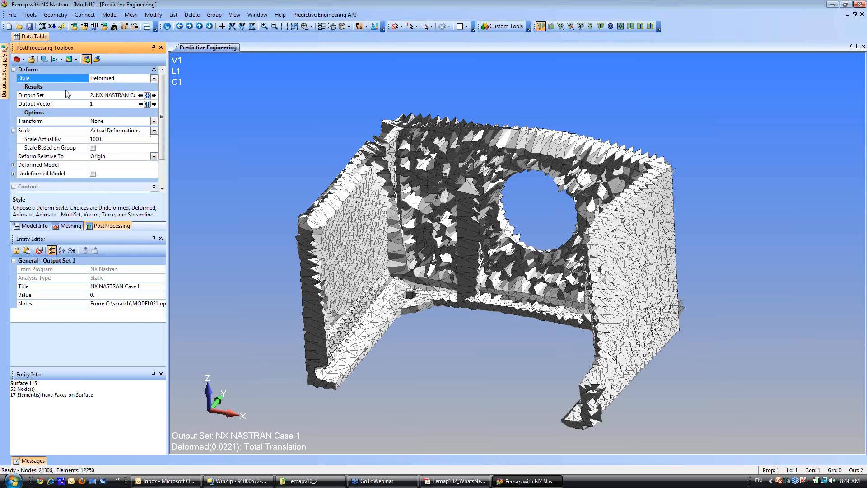
pyautogui.click(110, 96)
pyautogui.click(148, 95)
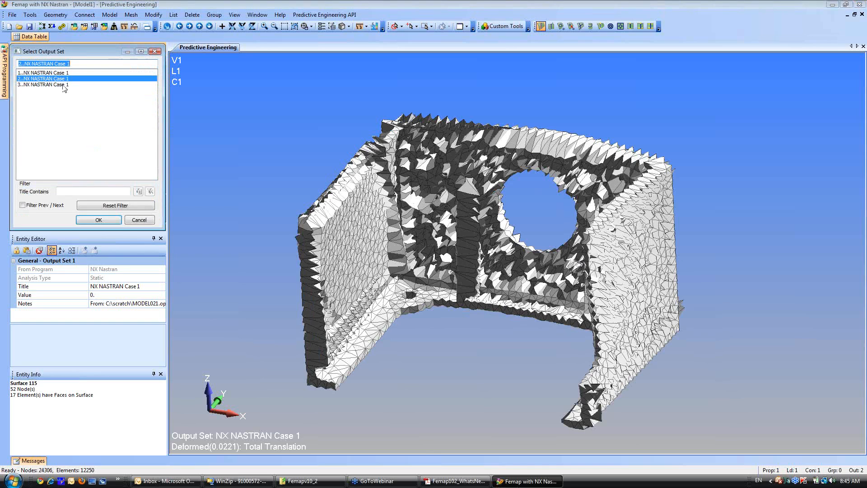
pyautogui.click(43, 85)
pyautogui.click(99, 221)
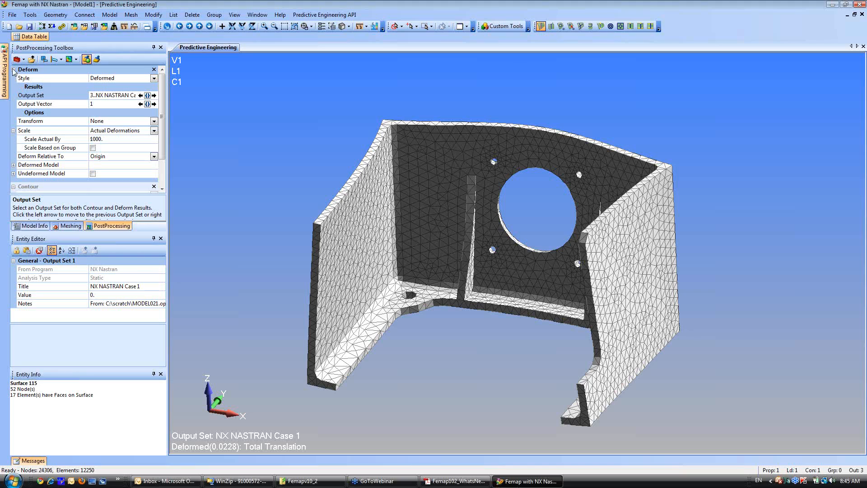
# Set the contour style to Contour to plot solid von Mises stress for output set 3.
pyautogui.click(14, 69)
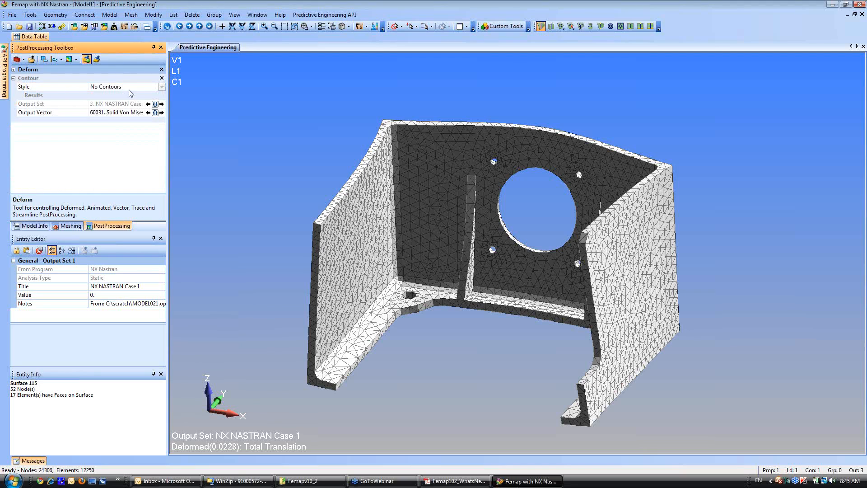
pyautogui.click(146, 87)
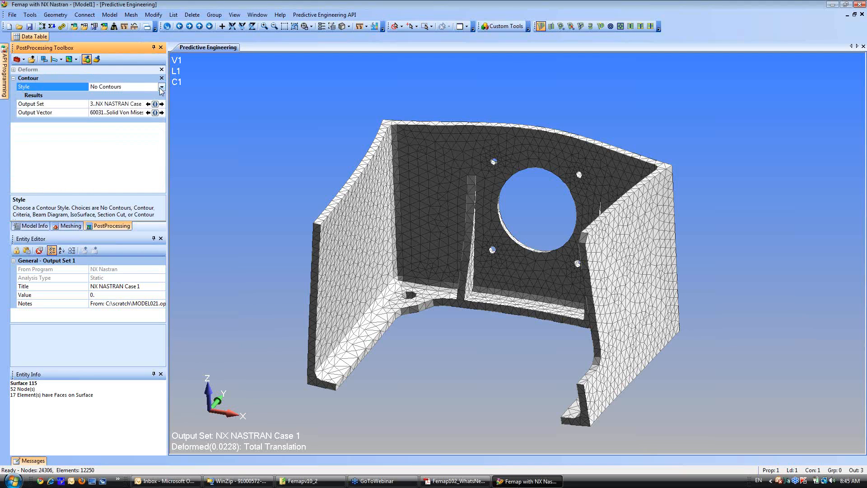
pyautogui.click(161, 86)
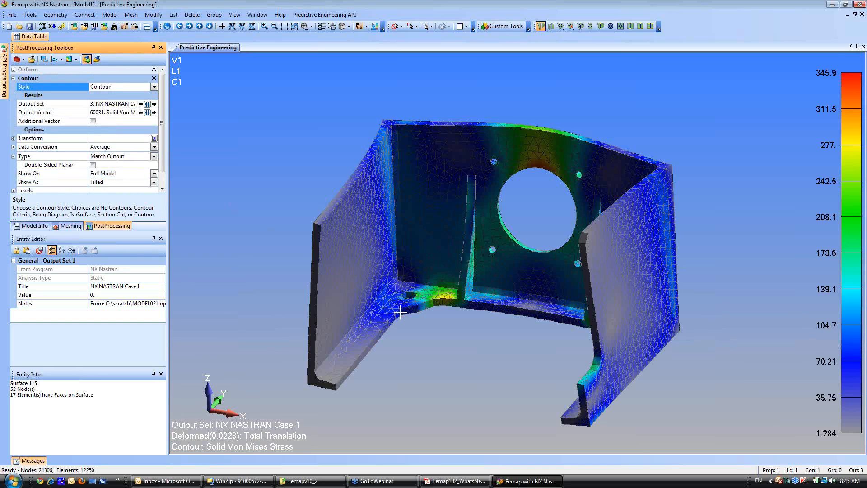
# Examine the von Mises stress around the large opening, the moved ribs and the base flange from several angles and distances.
pyautogui.moveTo(438, 332); pyautogui.dragTo(518, 317, button='middle')
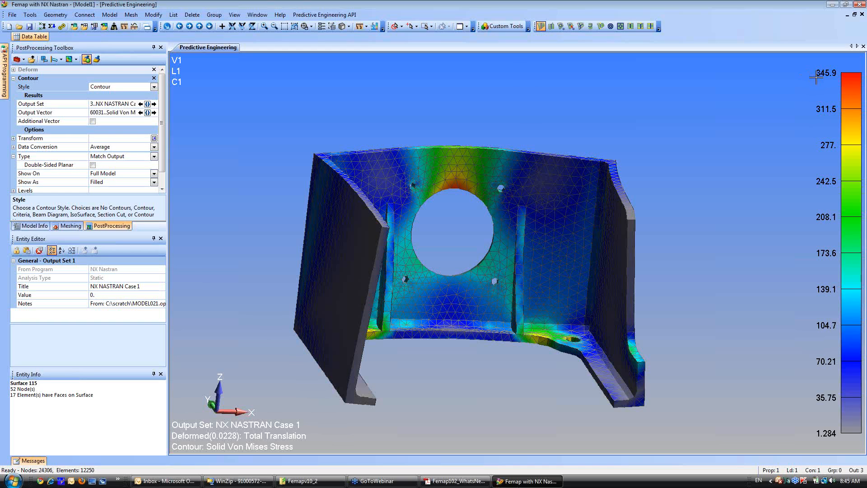
pyautogui.moveTo(505, 303); pyautogui.dragTo(488, 320, button='middle')
pyautogui.scroll(5, 441, 251)
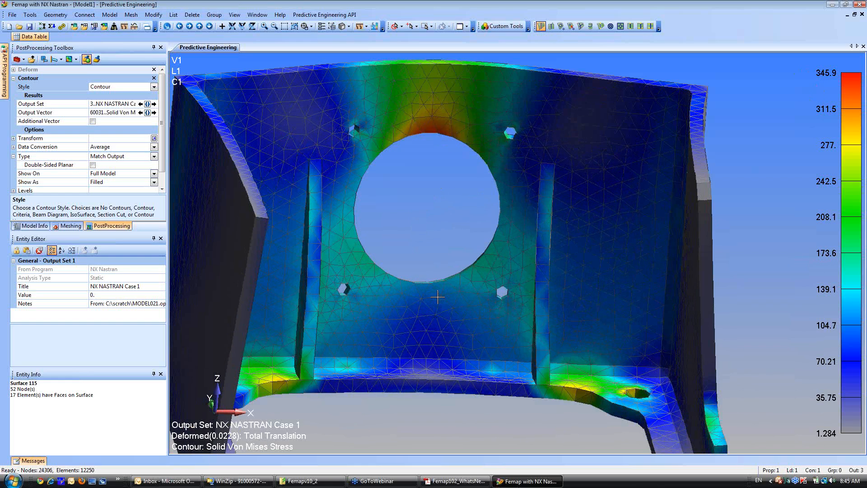
pyautogui.moveTo(438, 297)
pyautogui.mouseDown(button='middle')
pyautogui.moveTo(444, 310)
pyautogui.moveTo(426, 311)
pyautogui.moveTo(432, 307)
pyautogui.mouseUp(button='middle')
pyautogui.scroll(-3, 432, 307)
pyautogui.moveTo(501, 297); pyautogui.dragTo(474, 340, button='middle')
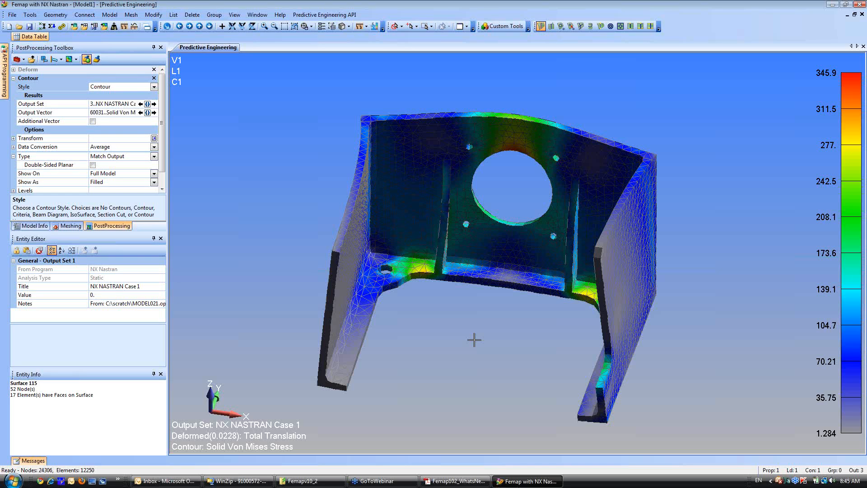
pyautogui.scroll(3, 460, 218)
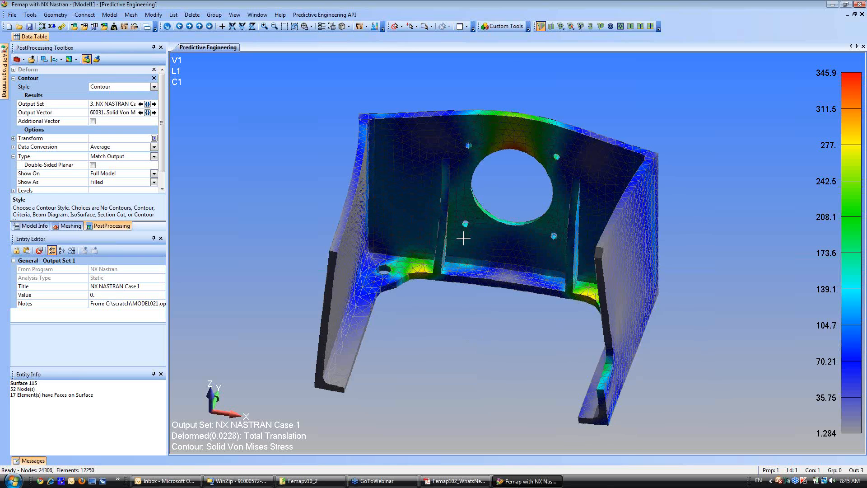
pyautogui.moveTo(461, 219); pyautogui.dragTo(514, 242, button='middle')
pyautogui.scroll(-2, 513, 242)
# Switch to the Femap 10.2 What's New PDF in Acrobat and advance to the Processing of Output Data slide.
pyautogui.click(426, 482)
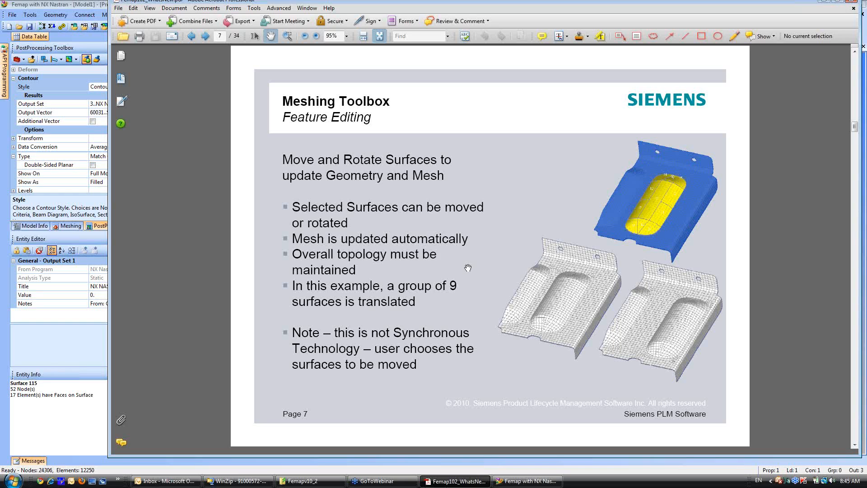
pyautogui.click(206, 36)
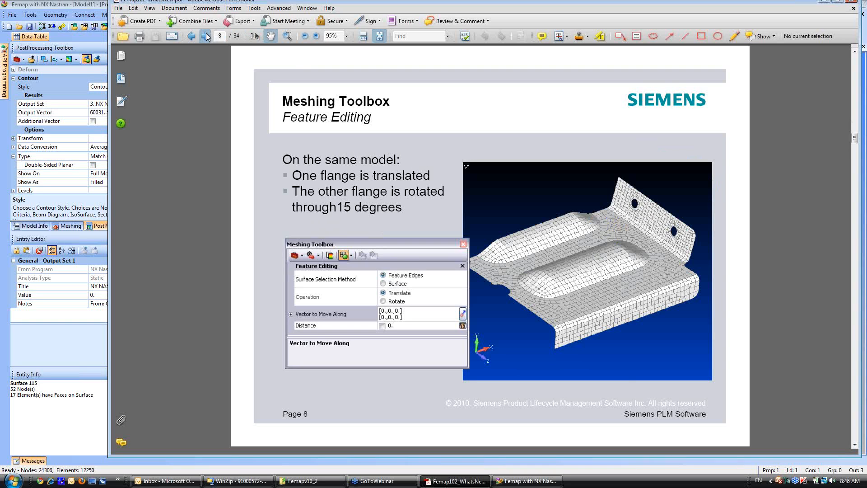
pyautogui.click(206, 36)
pyautogui.click(206, 36)
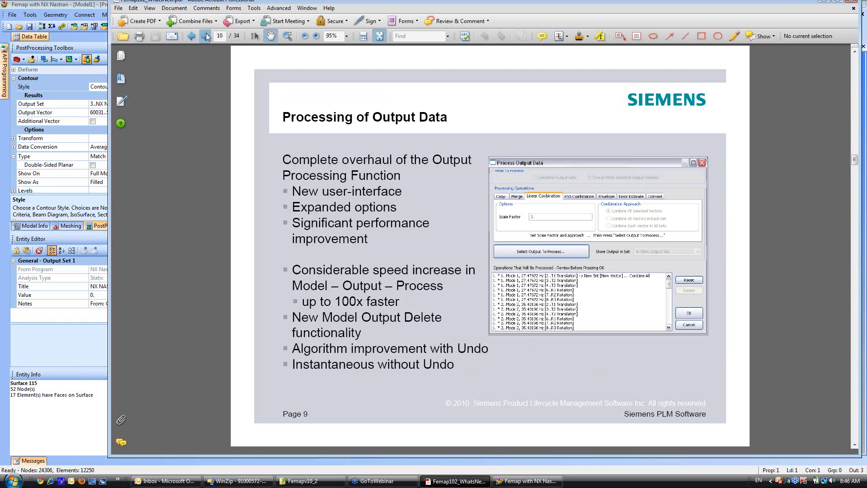
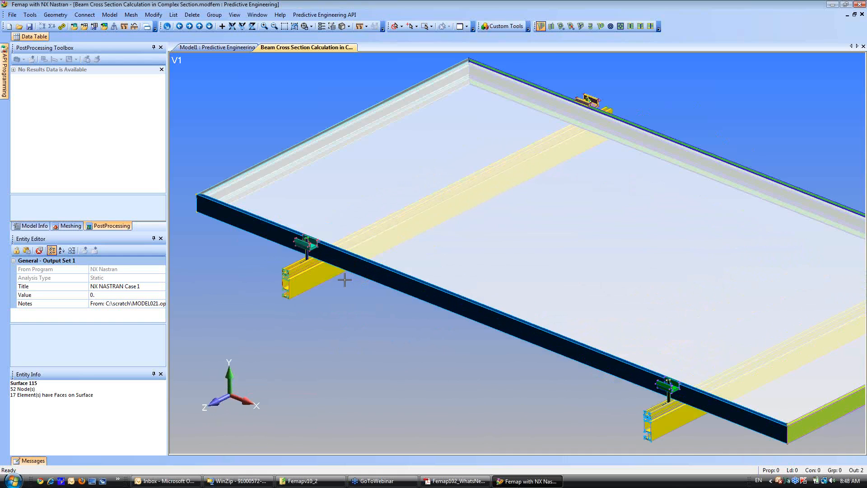
# Examine the panel frame, clamps and yellow extruded support rail, including the rail's end profile, from several angles and distances.
pyautogui.moveTo(490, 240); pyautogui.dragTo(484, 377, button='middle')
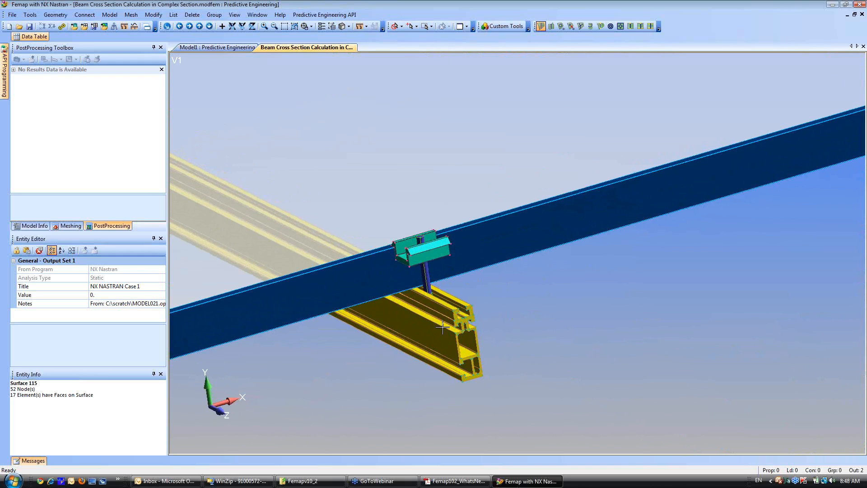
pyautogui.scroll(5, 422, 302)
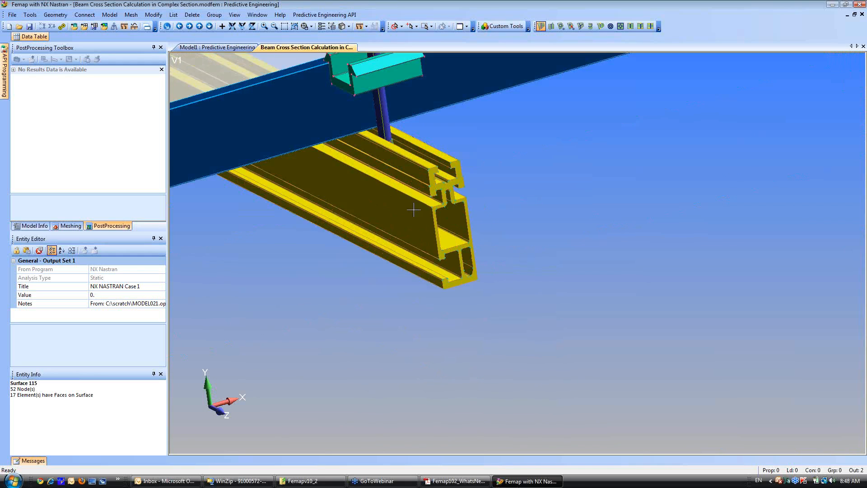
pyautogui.scroll(2, 432, 334)
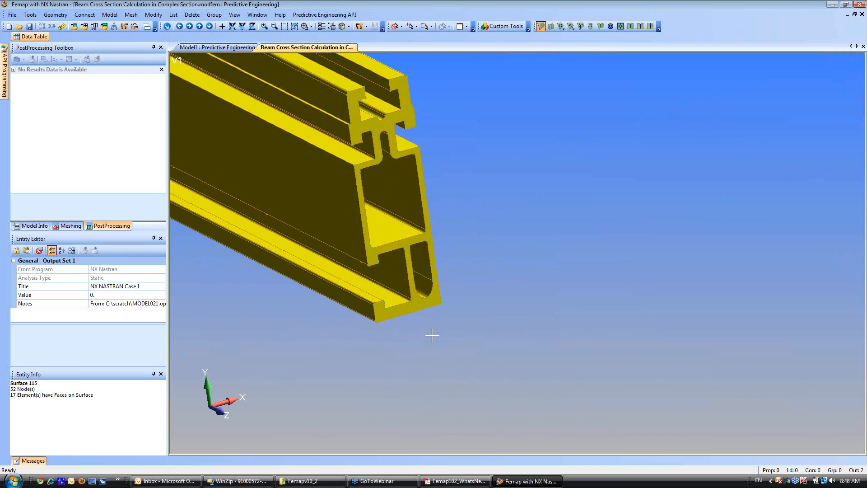
pyautogui.scroll(-5, 460, 264)
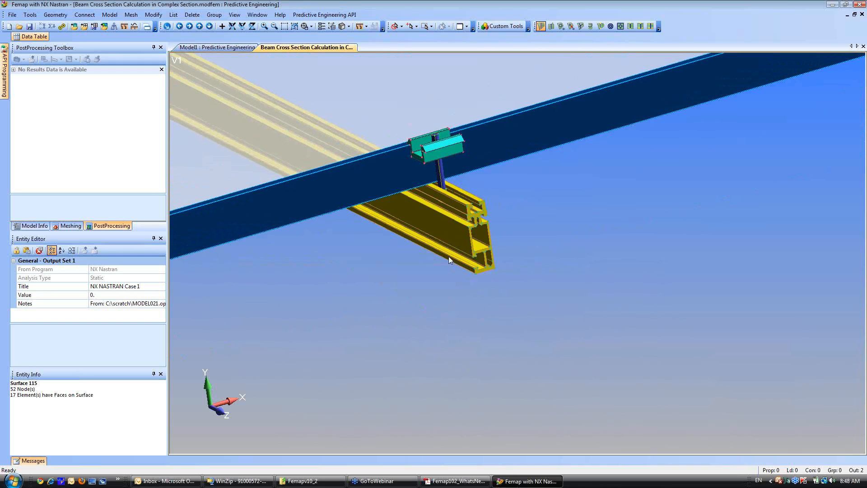
pyautogui.scroll(4, 449, 256)
pyautogui.scroll(-10, 426, 200)
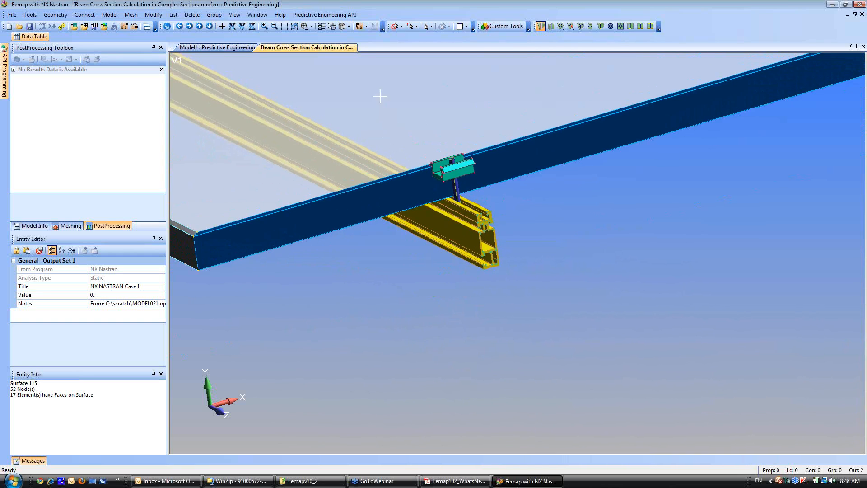
pyautogui.moveTo(454, 197); pyautogui.dragTo(471, 230, button='middle')
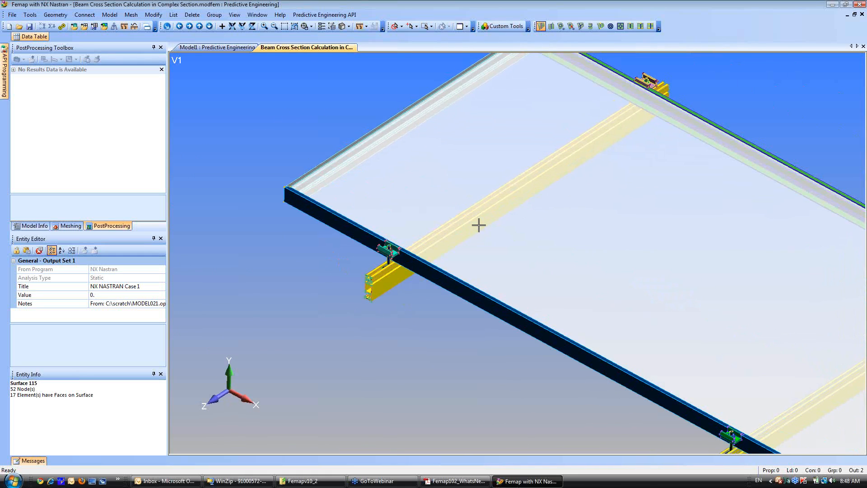
pyautogui.moveTo(561, 267)
pyautogui.mouseDown(button='middle')
pyautogui.moveTo(544, 241)
pyautogui.moveTo(562, 252)
pyautogui.mouseUp(button='middle')
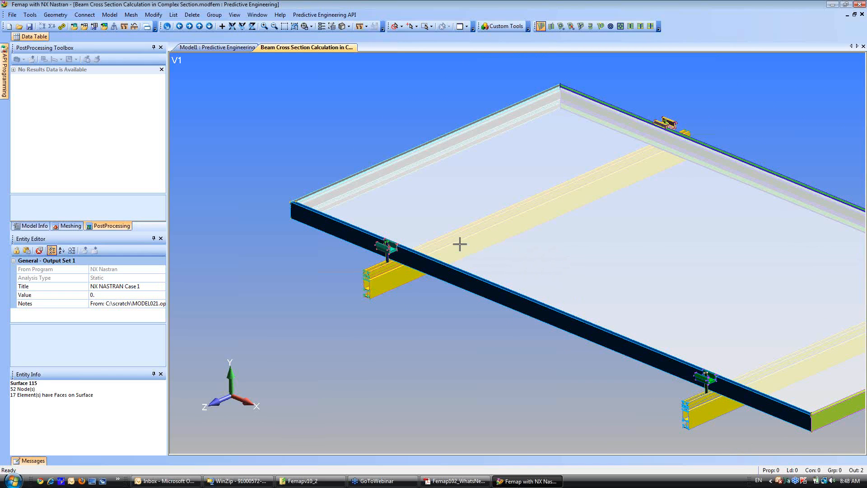
pyautogui.keyDown('shift'); pyautogui.moveTo(429, 243); pyautogui.dragTo(517, 261, button='middle'); pyautogui.keyUp('shift')
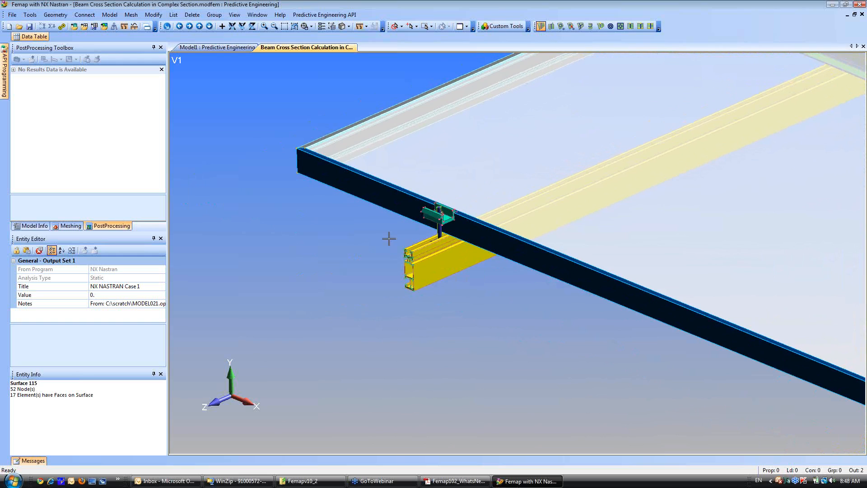
pyautogui.moveTo(411, 231); pyautogui.dragTo(439, 241, button='middle')
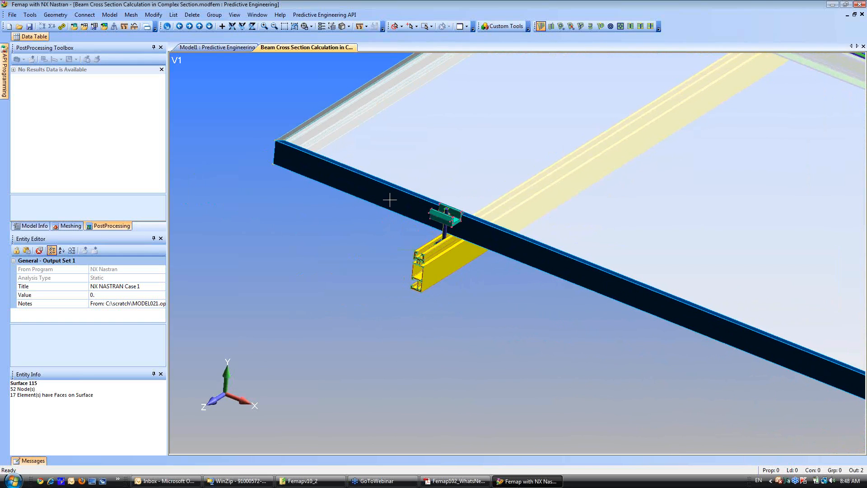
pyautogui.keyDown('shift'); pyautogui.moveTo(389, 199); pyautogui.dragTo(379, 306, button='middle'); pyautogui.keyUp('shift')
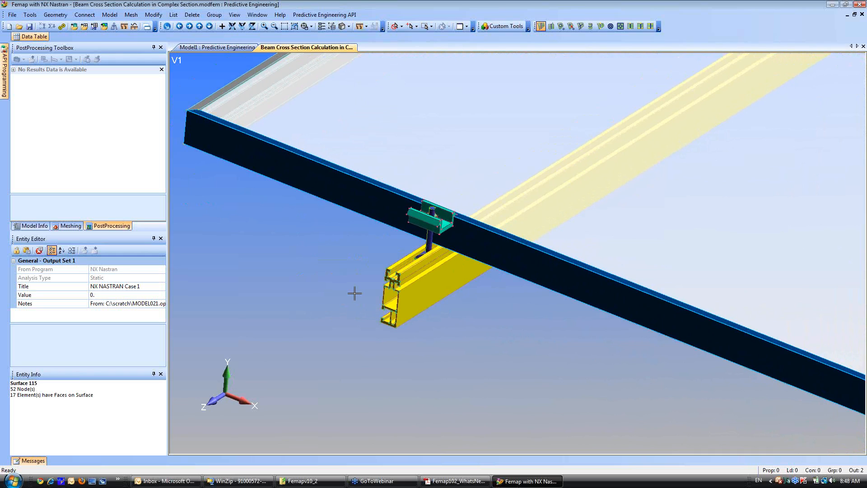
# Show the model tree and start a coordinates line at the centre of gravity of the yellow rail's near end face, surface 105.
pyautogui.click(32, 226)
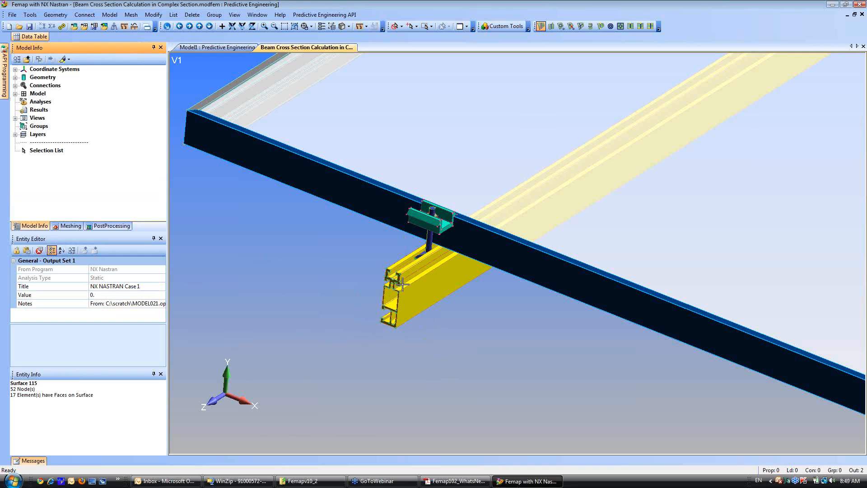
pyautogui.scroll(2, 408, 331)
pyautogui.scroll(1, 409, 334)
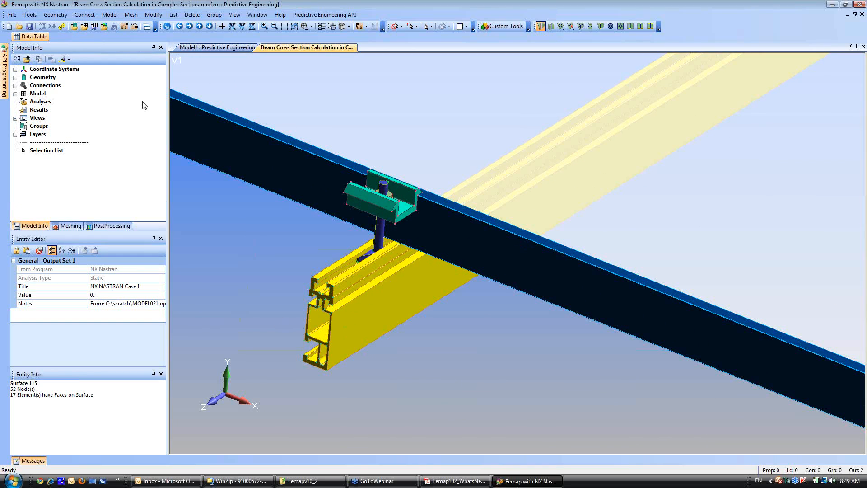
pyautogui.click(53, 16)
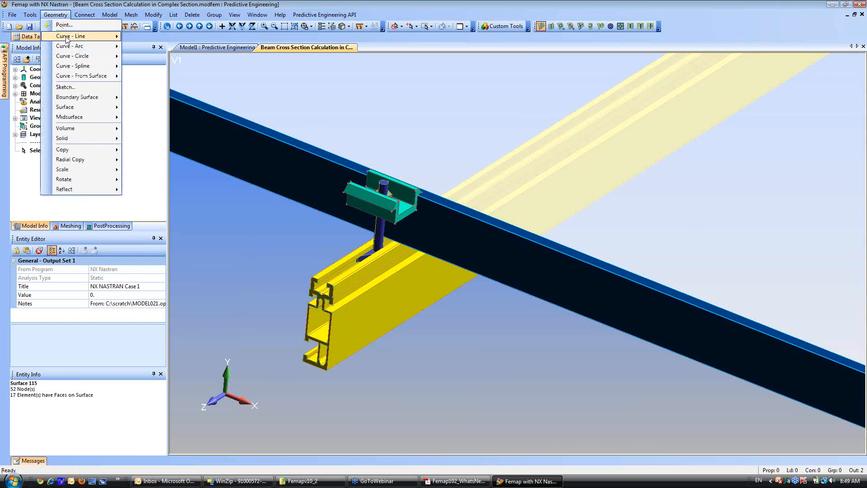
pyautogui.moveTo(66, 39)
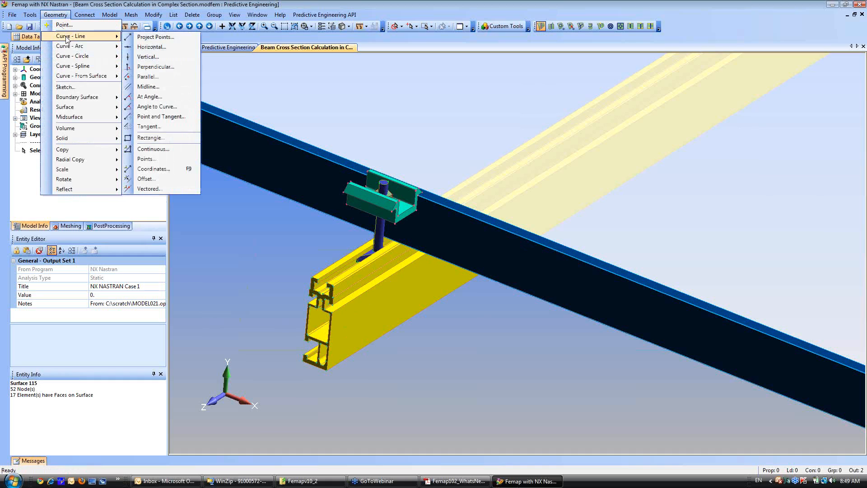
pyautogui.click(162, 171)
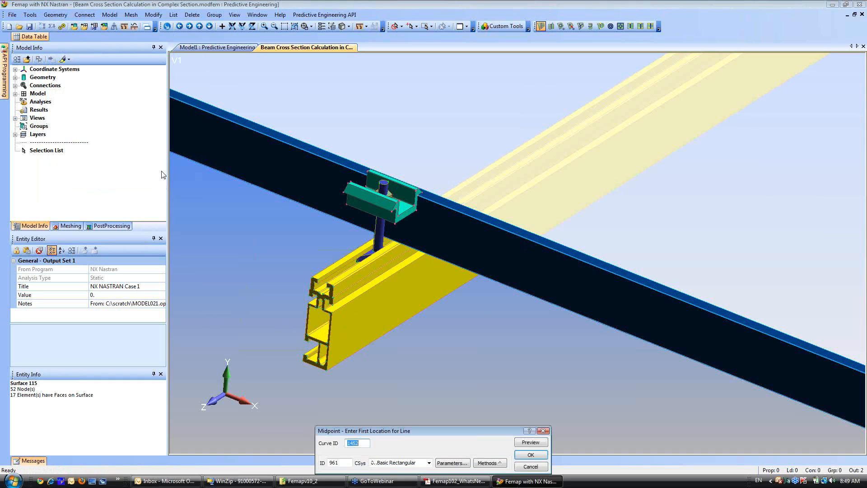
pyautogui.click(487, 463)
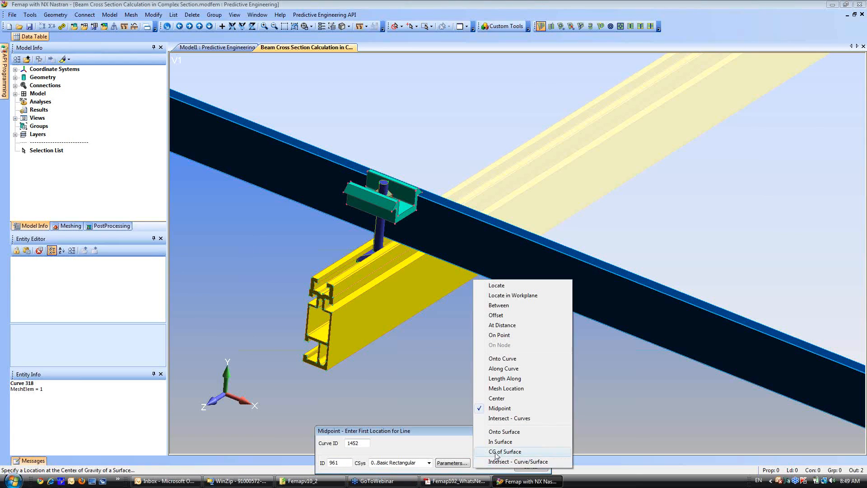
pyautogui.click(496, 452)
pyautogui.click(316, 329)
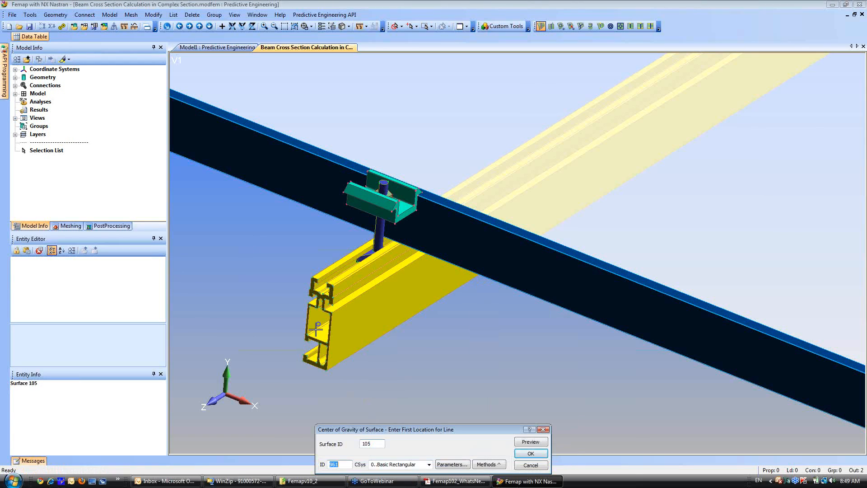
pyautogui.click(531, 453)
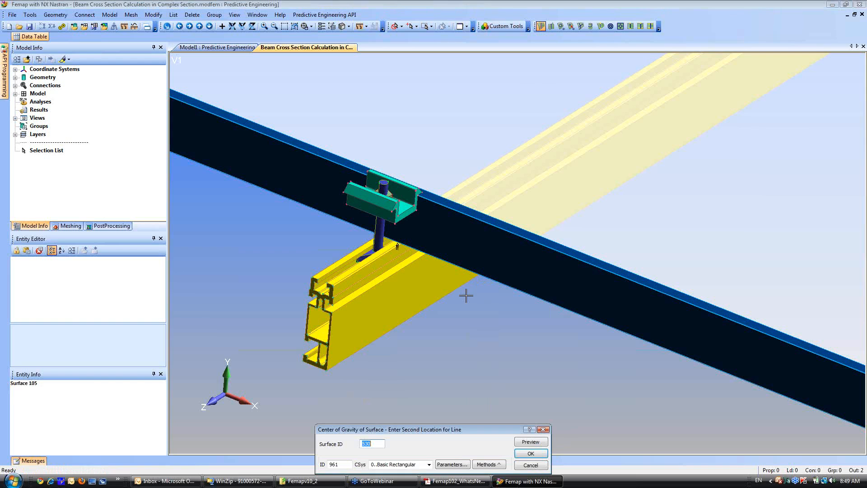
# Finish the line at the centre of gravity of the rail's opposite end face, surface 101, and end the line command.
pyautogui.moveTo(466, 294); pyautogui.dragTo(482, 310, button='middle')
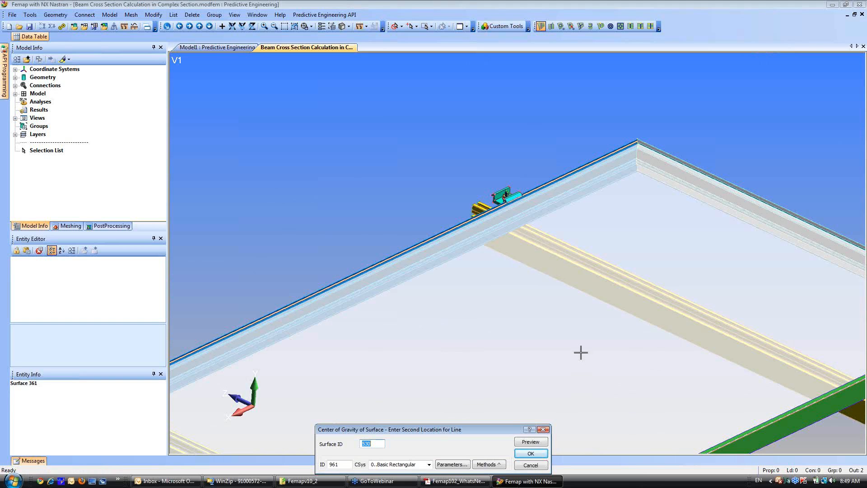
pyautogui.moveTo(581, 353); pyautogui.dragTo(278, 191, button='middle')
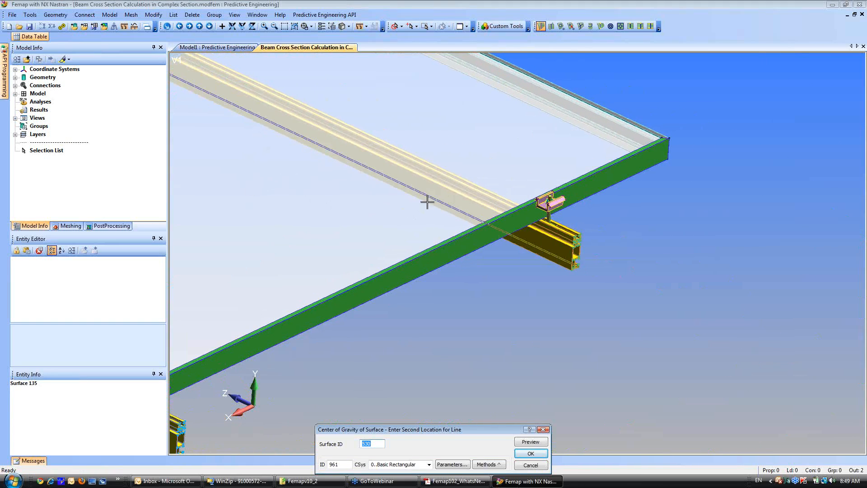
pyautogui.keyDown('shift'); pyautogui.moveTo(424, 192); pyautogui.dragTo(452, 389, button='middle'); pyautogui.keyUp('shift')
pyautogui.keyDown('ctrl'); pyautogui.moveTo(499, 349); pyautogui.dragTo(348, 366, button='middle'); pyautogui.keyUp('ctrl')
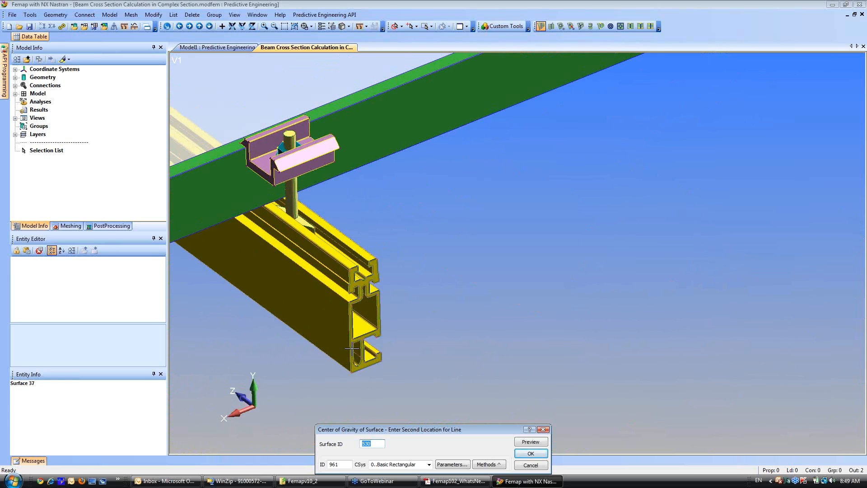
pyautogui.click(364, 325)
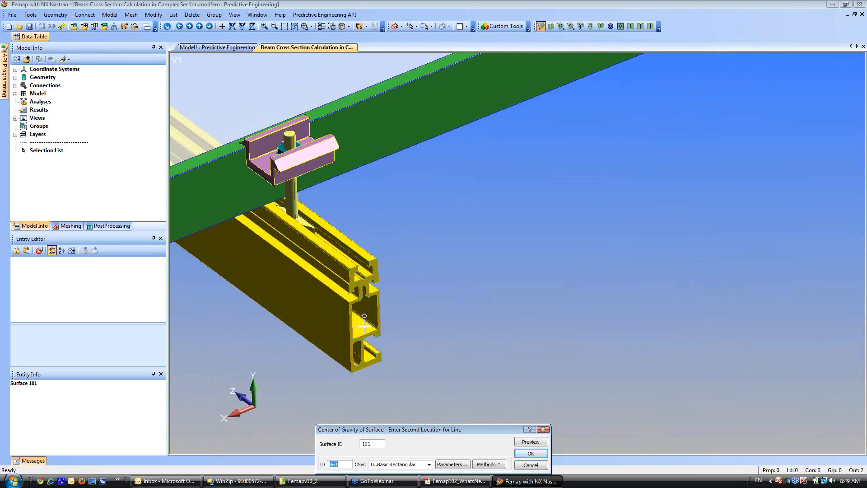
pyautogui.click(530, 453)
pyautogui.click(531, 466)
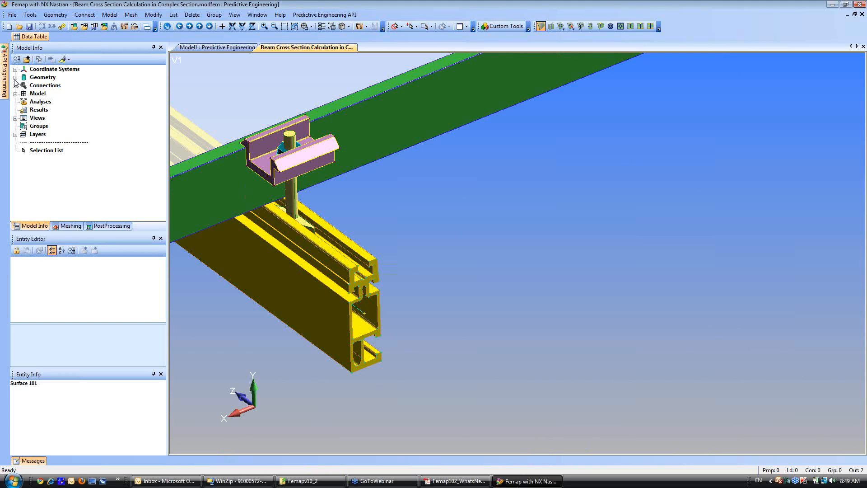
# Break the new centroid line, curve 1453, at the centre of the bolt's lower circular edge, curve 65, near this rail end.
pyautogui.scroll(5, 437, 364)
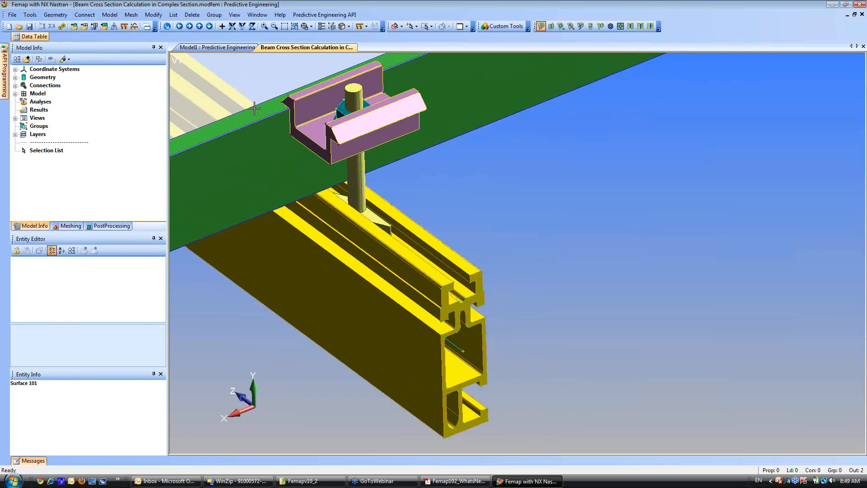
pyautogui.click(147, 15)
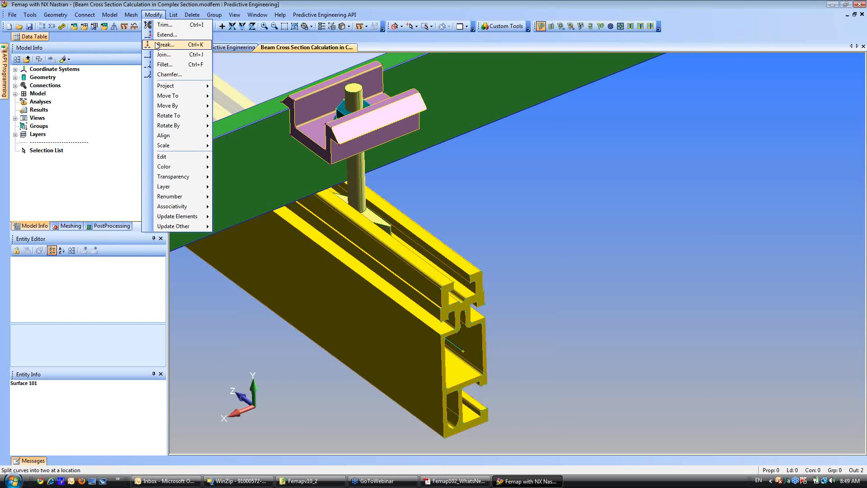
pyautogui.click(171, 66)
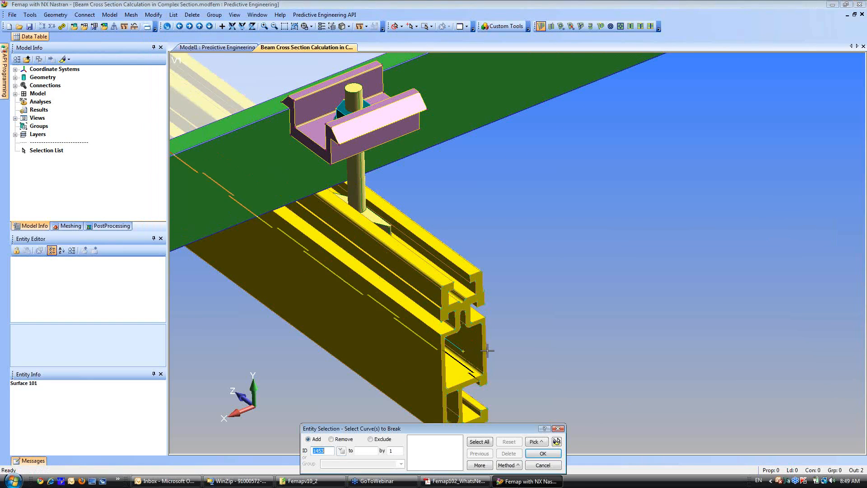
pyautogui.click(457, 347)
pyautogui.click(558, 441)
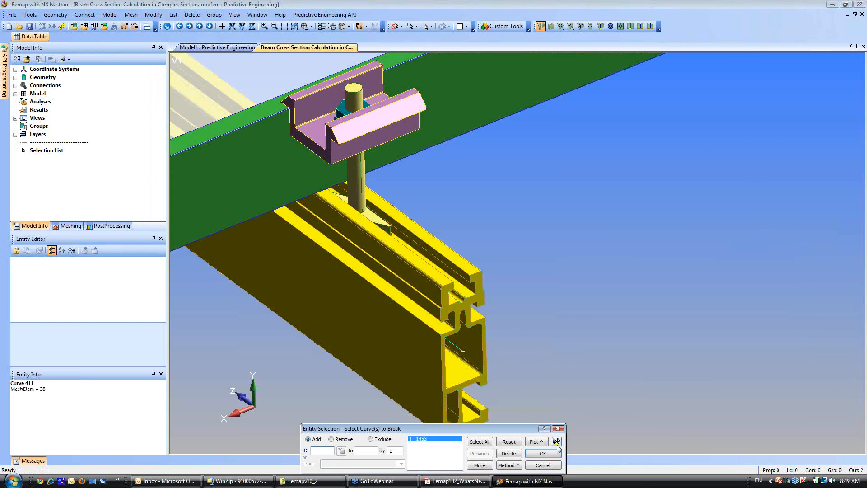
pyautogui.click(543, 453)
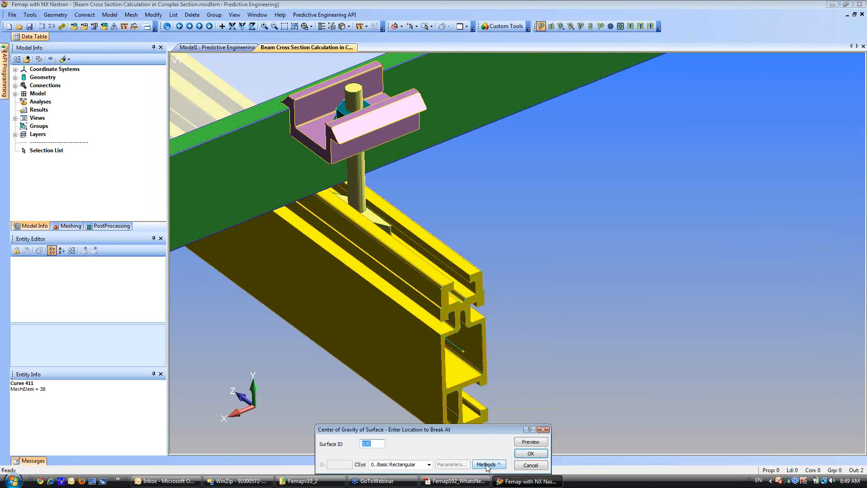
pyautogui.click(487, 466)
pyautogui.click(494, 399)
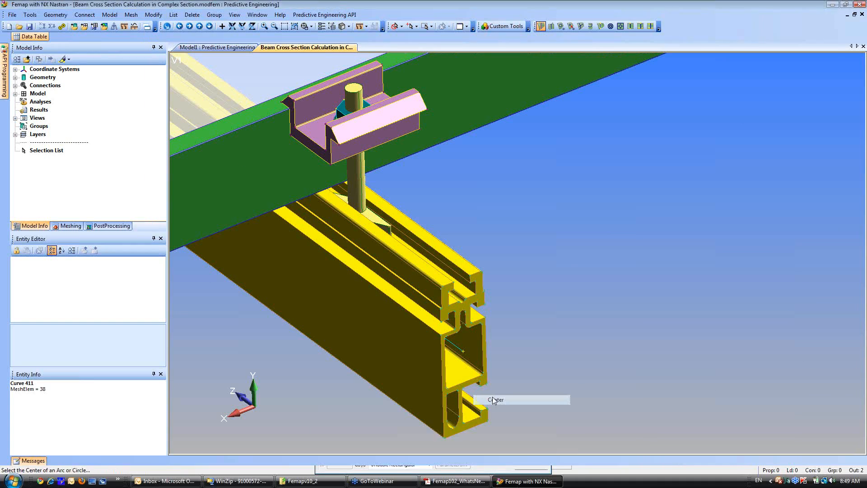
pyautogui.click(365, 209)
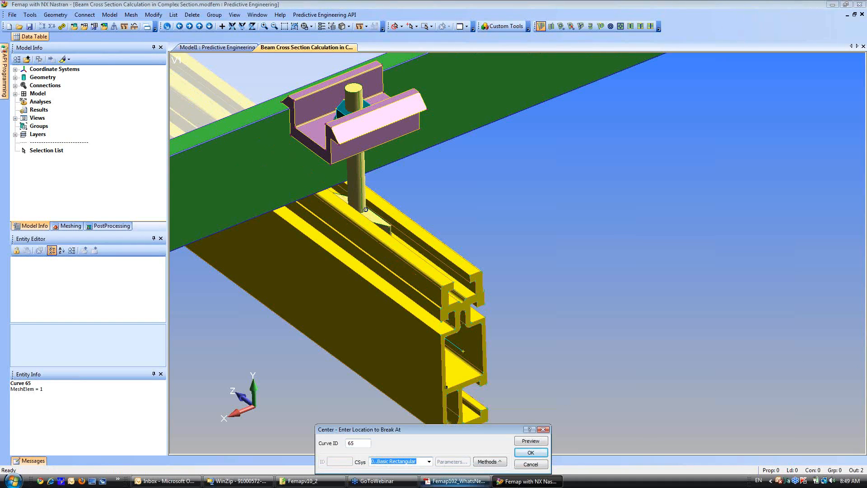
pyautogui.click(532, 452)
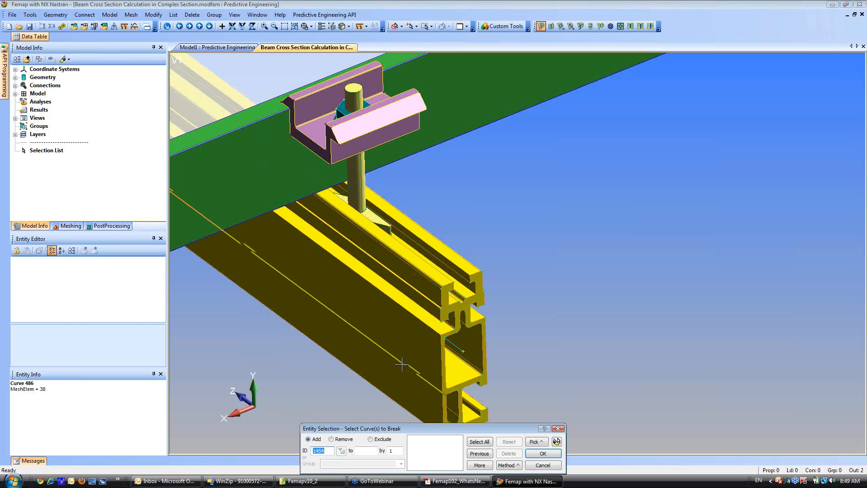
# Break the rail's centroid line at the centre of the bolt's circular edge, curve 93, near the other end, and finish breaking curves.
pyautogui.keyDown('shift'); pyautogui.moveTo(400, 357); pyautogui.dragTo(327, 14, button='middle'); pyautogui.keyUp('shift')
pyautogui.moveTo(366, 231); pyautogui.dragTo(578, 232, button='middle')
pyautogui.keyDown('ctrl'); pyautogui.moveTo(447, 269); pyautogui.dragTo(384, 381, button='middle'); pyautogui.keyUp('ctrl')
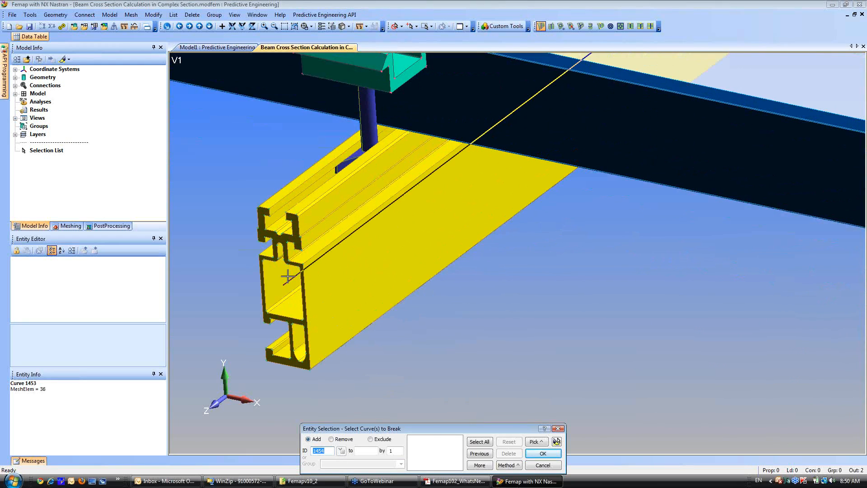
pyautogui.press('Return')
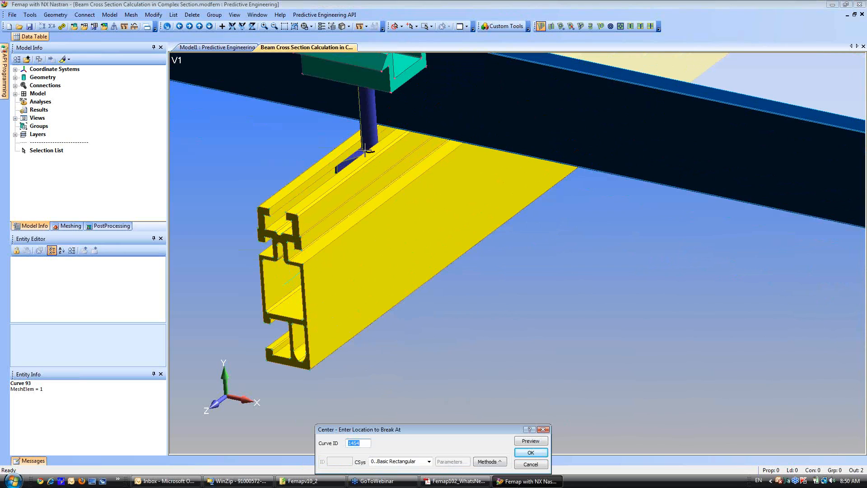
pyautogui.click(365, 150)
pyautogui.click(532, 453)
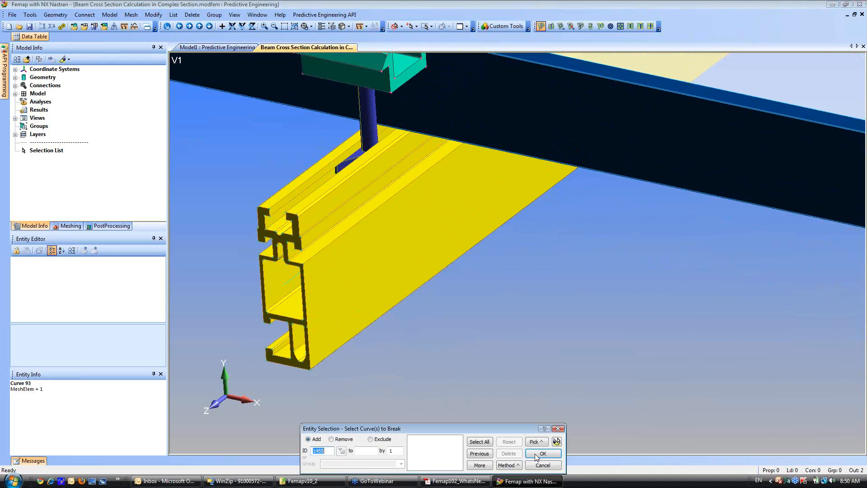
pyautogui.click(542, 466)
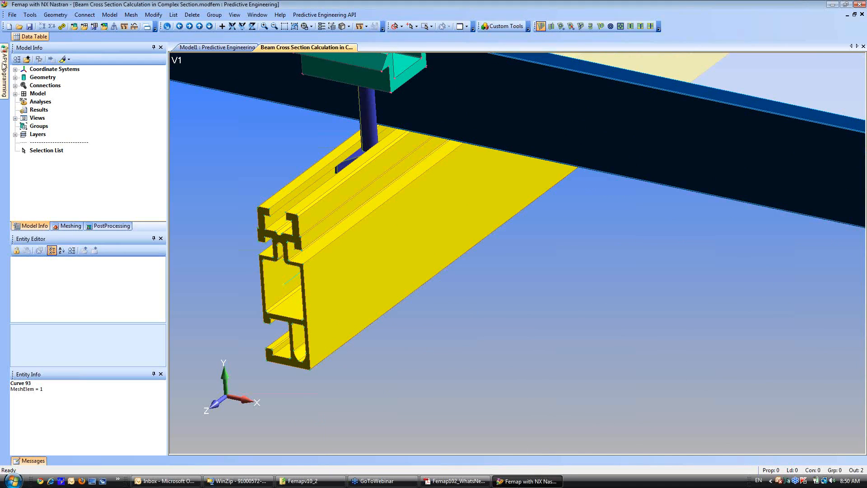
# Hide all solids and examine the split centroid line on its own.
pyautogui.click(15, 77)
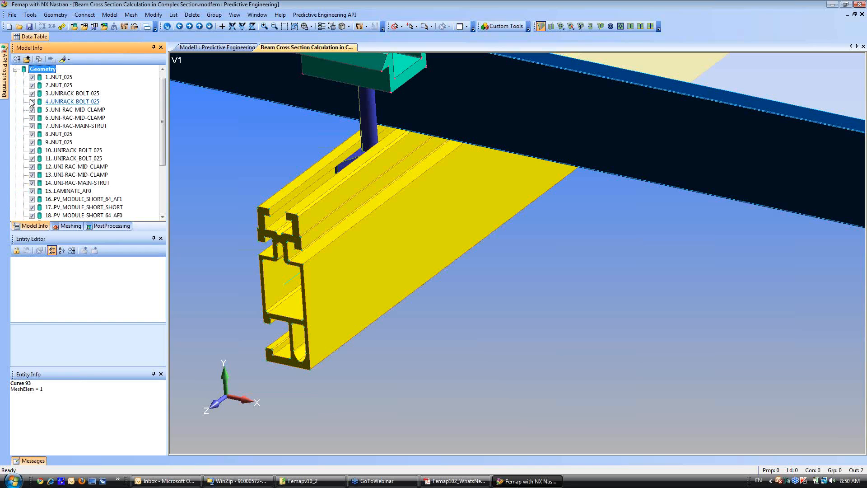
pyautogui.rightClick(31, 103)
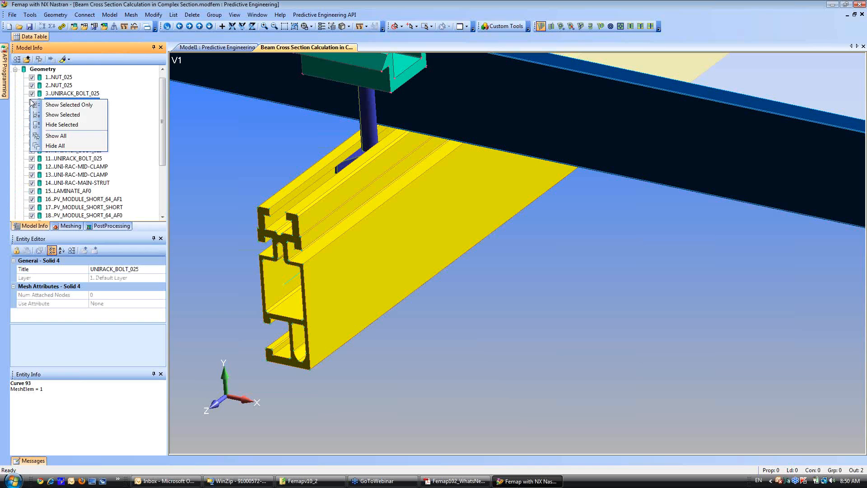
pyautogui.click(45, 142)
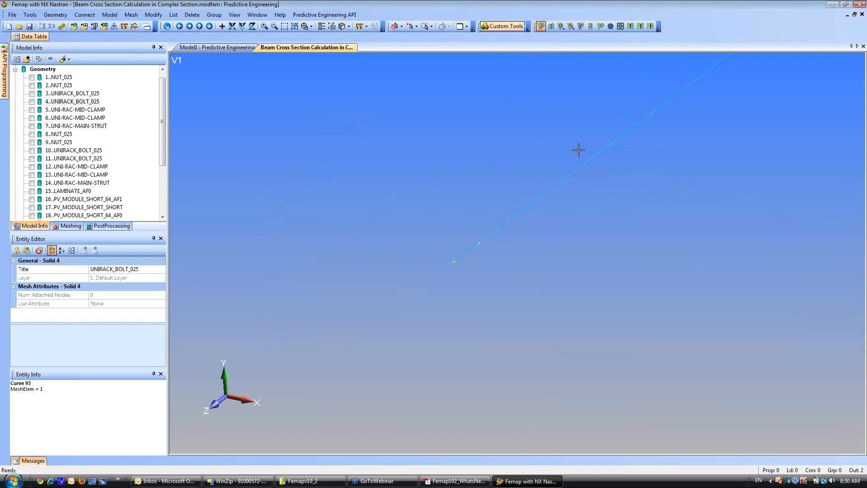
pyautogui.keyDown('ctrl'); pyautogui.moveTo(495, 277); pyautogui.dragTo(453, 234, button='middle'); pyautogui.keyUp('ctrl')
pyautogui.scroll(1, 447, 322)
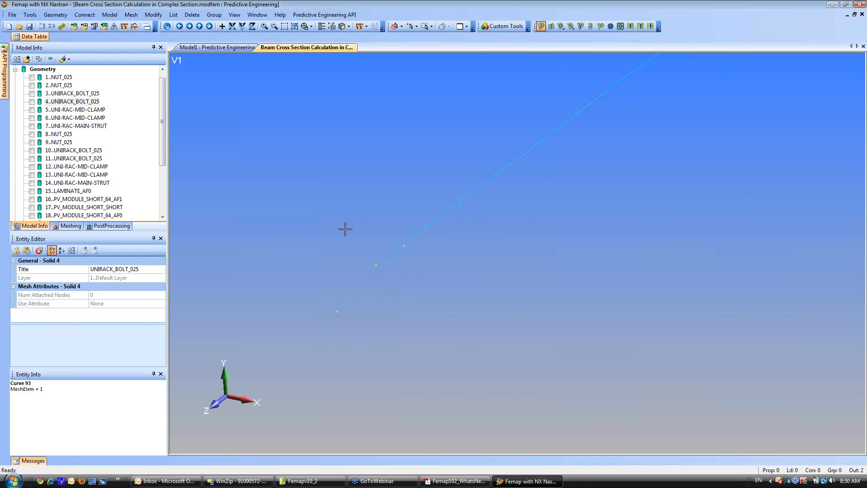
# Show all solids again and bring the yellow rail's near end face into view.
pyautogui.click(59, 142)
pyautogui.rightClick(30, 144)
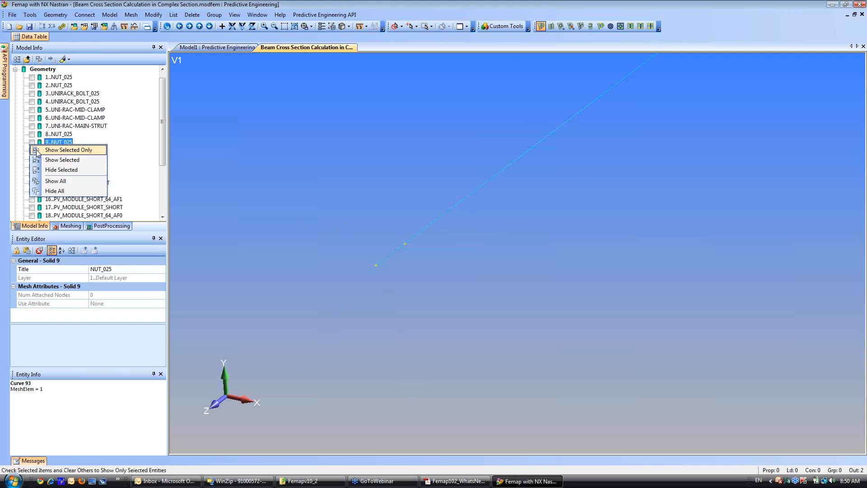
pyautogui.click(49, 181)
pyautogui.keyDown('ctrl'); pyautogui.moveTo(271, 266); pyautogui.dragTo(387, 329, button='middle'); pyautogui.keyUp('ctrl')
pyautogui.keyDown('ctrl'); pyautogui.moveTo(433, 217); pyautogui.dragTo(339, 326, button='middle'); pyautogui.keyUp('ctrl')
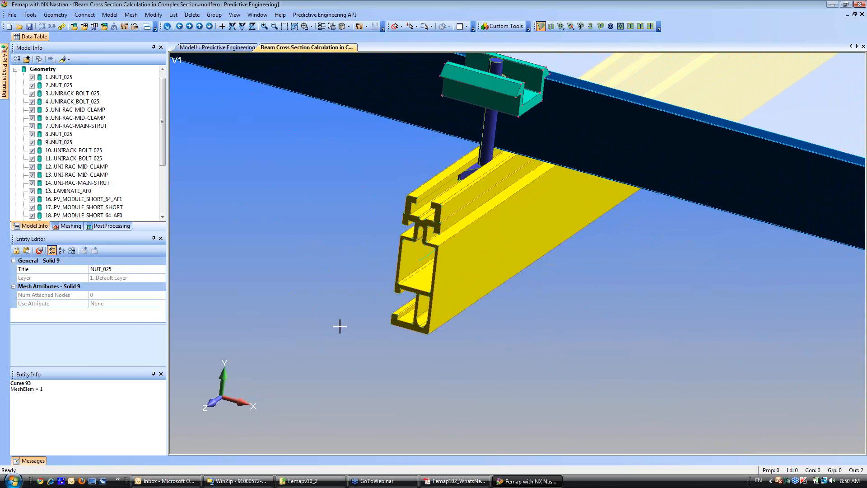
# Start a new property in the model tree and set its element type to Beam.
pyautogui.click(15, 69)
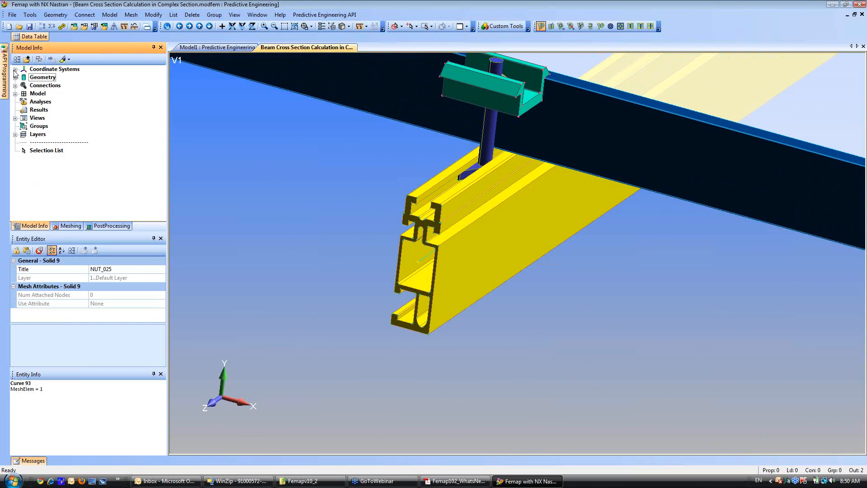
pyautogui.click(15, 93)
pyautogui.rightClick(51, 119)
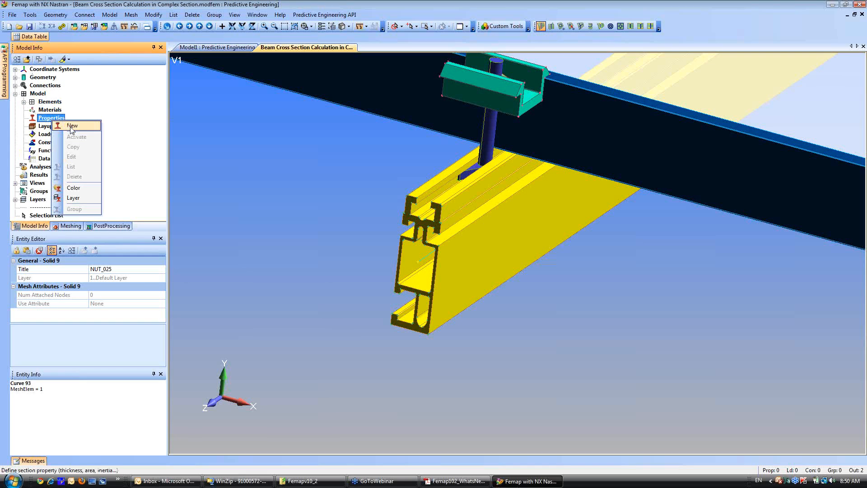
pyautogui.click(71, 126)
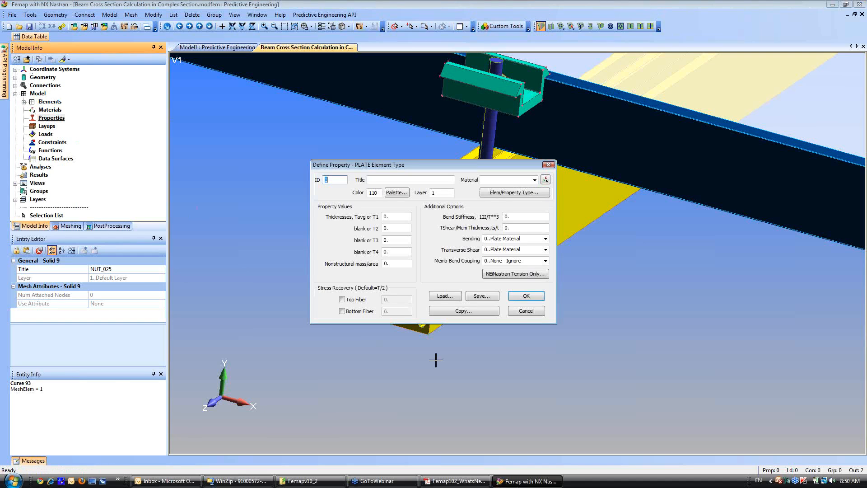
pyautogui.click(517, 194)
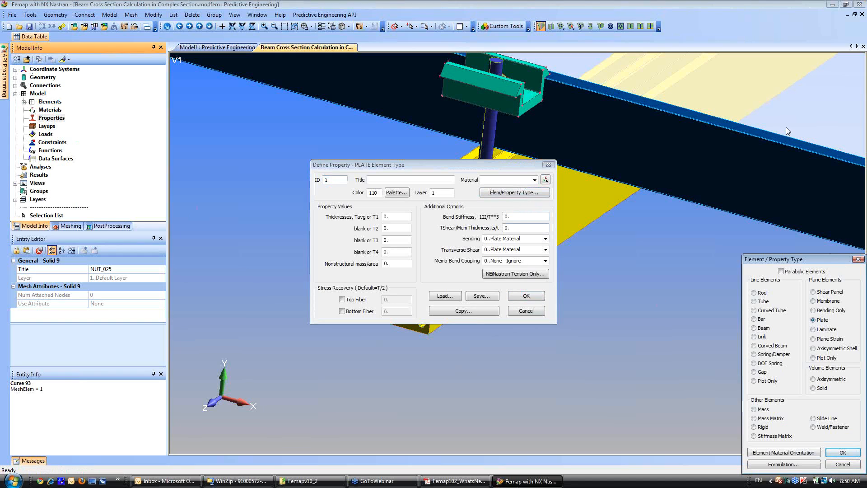
pyautogui.click(795, 104)
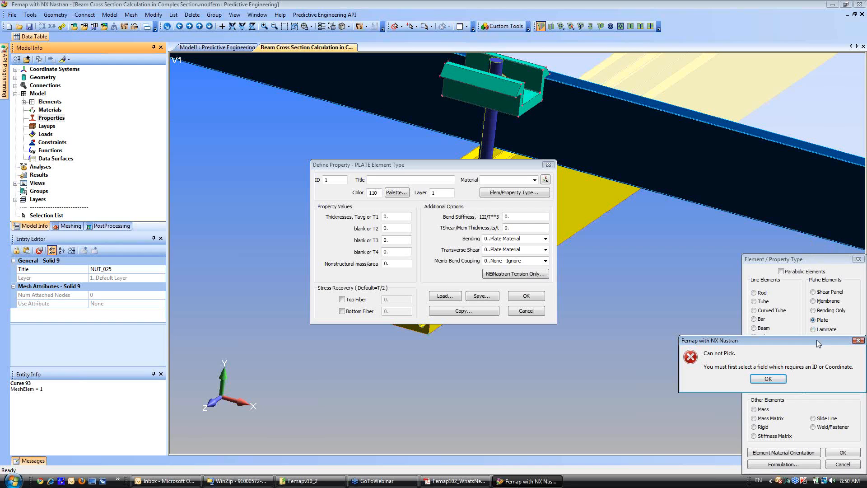
pyautogui.moveTo(818, 344); pyautogui.dragTo(588, 195)
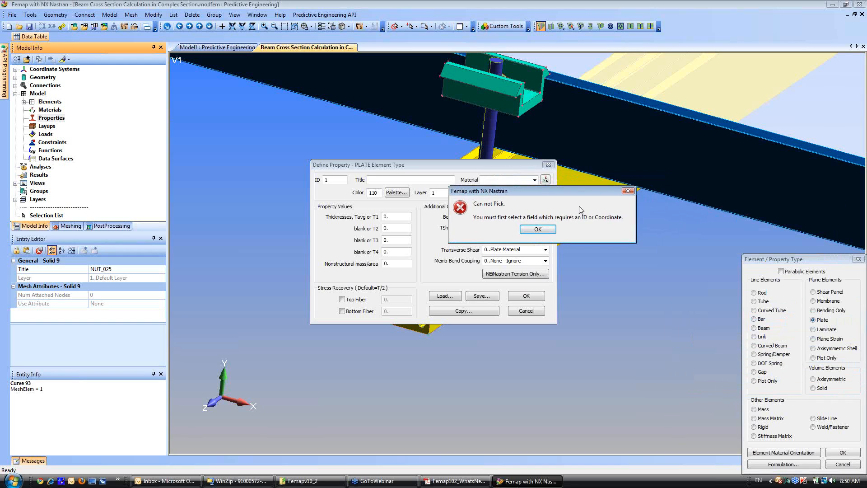
pyautogui.click(538, 229)
pyautogui.moveTo(810, 263); pyautogui.dragTo(546, 234)
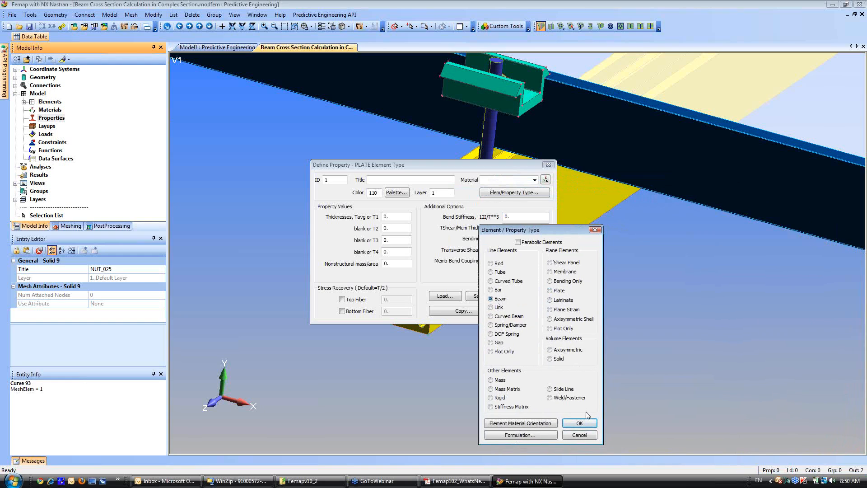
pyautogui.click(580, 424)
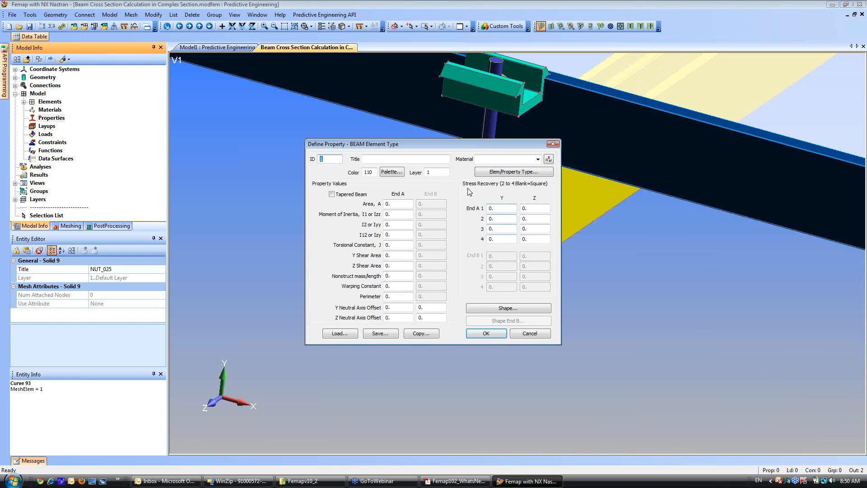
# Title the beam property PVT Solar Panel Support Cross Section and load 2024-T351 Al Plate .25-.5 from the material library as its material.
pyautogui.click(422, 161)
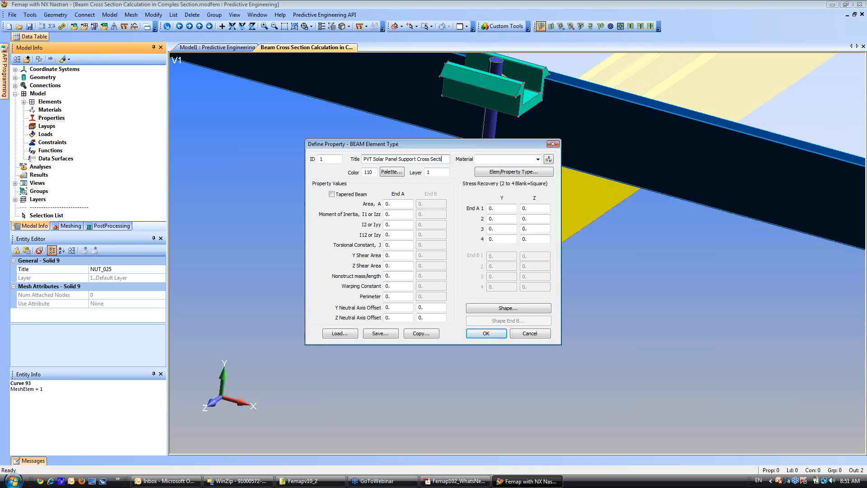
pyautogui.click(549, 160)
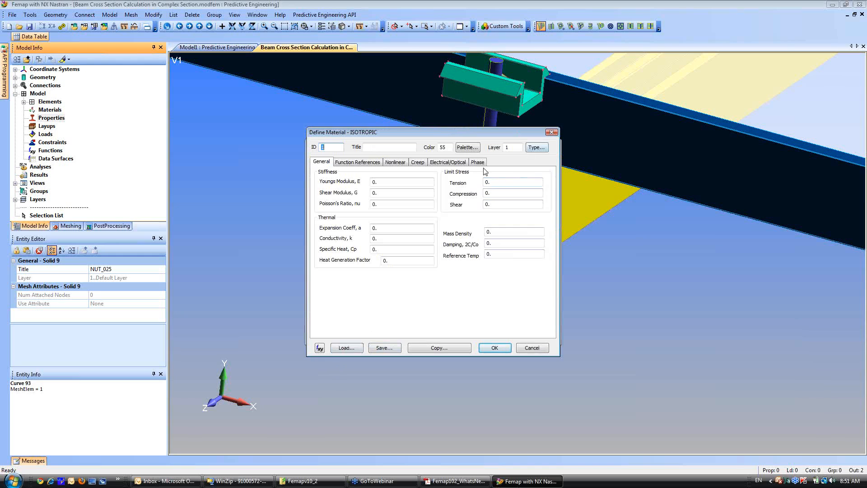
pyautogui.click(346, 348)
pyautogui.click(360, 197)
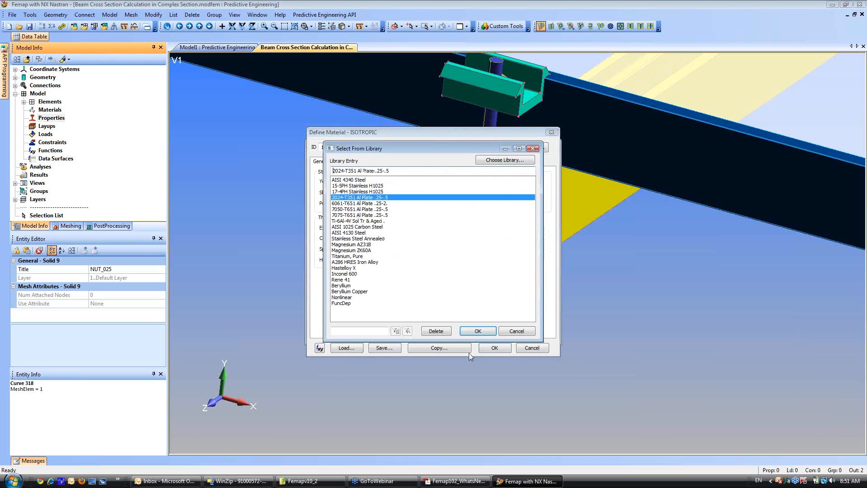
pyautogui.click(479, 332)
pyautogui.click(495, 348)
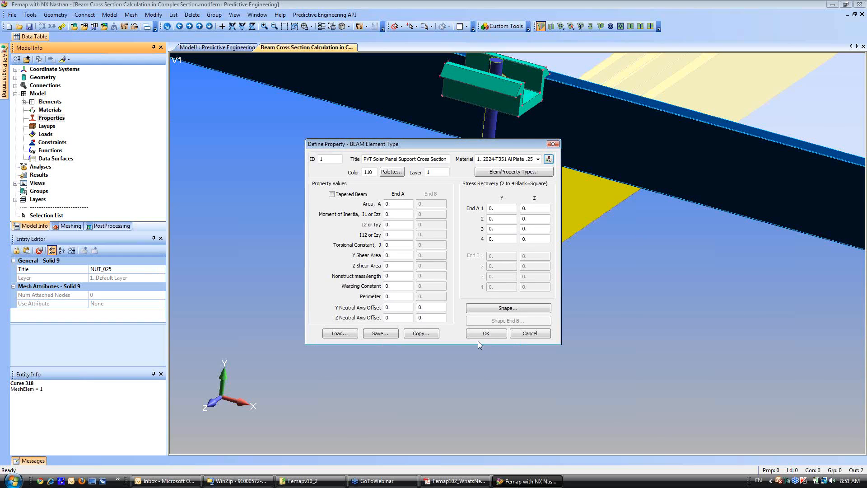
# Set the beam's cross-section shape to General Section, using the yellow rail's near end face, surface 105.
pyautogui.click(499, 309)
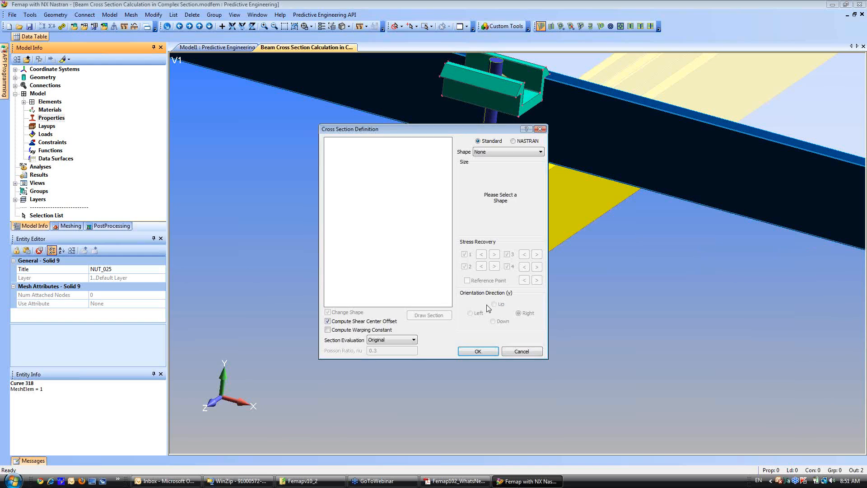
pyautogui.click(522, 152)
pyautogui.click(503, 250)
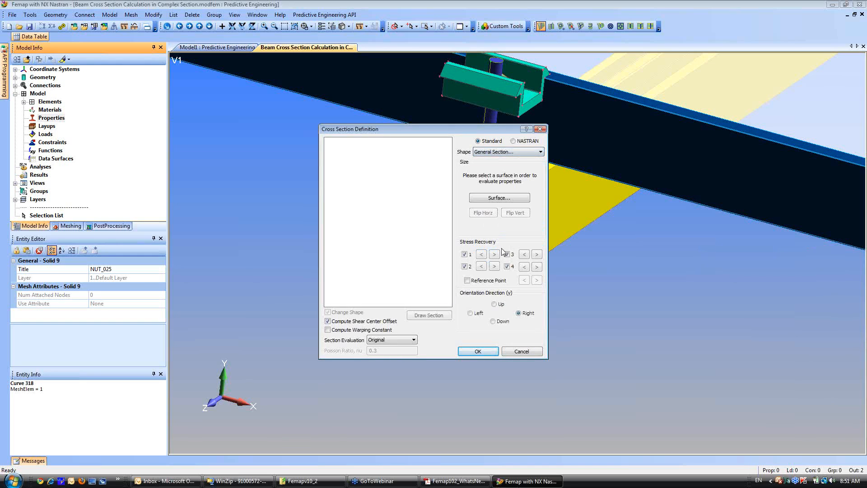
pyautogui.click(499, 198)
pyautogui.click(417, 264)
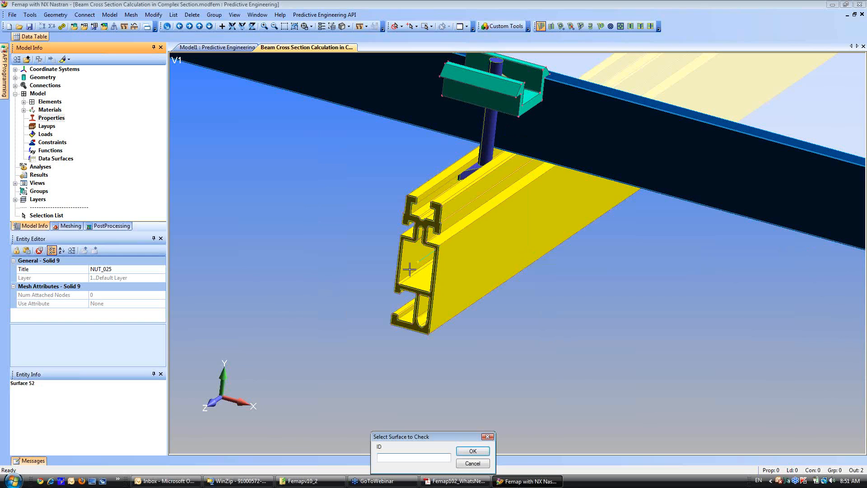
pyautogui.click(472, 451)
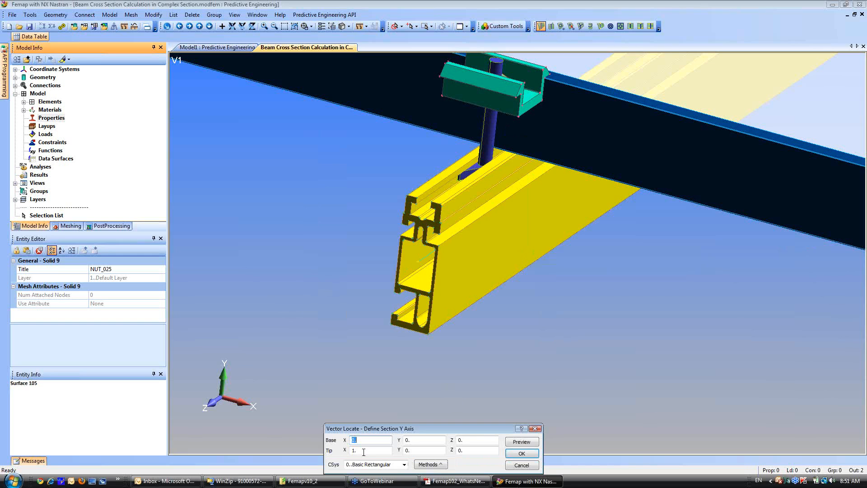
# Define the section's Y axis vector, accept the computed cross section and finish creating beam properties.
pyautogui.press('BackSpace')
pyautogui.press('Tab')
pyautogui.click(522, 454)
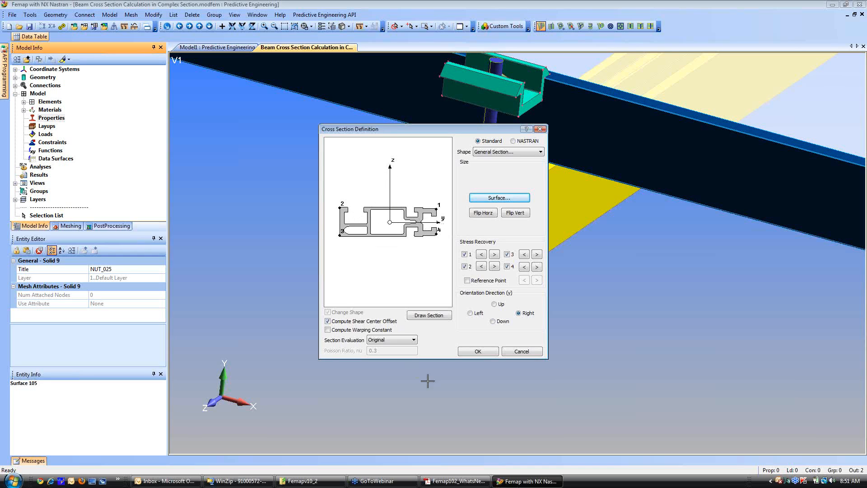
pyautogui.click(478, 352)
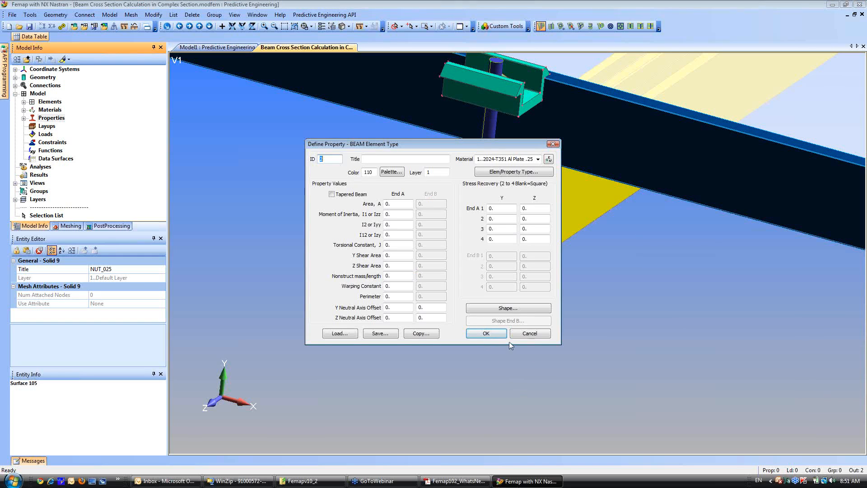
pyautogui.click(531, 335)
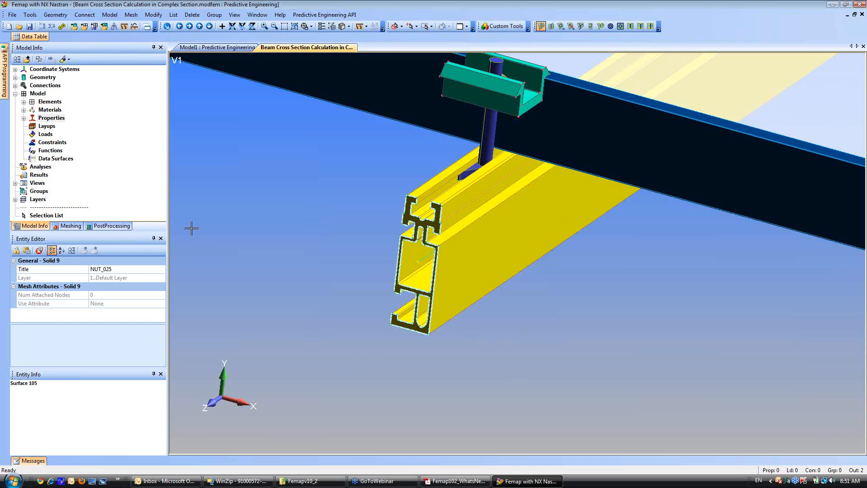
# Hide all solids in the geometry list so only the rail's centroid line is displayed.
pyautogui.click(15, 77)
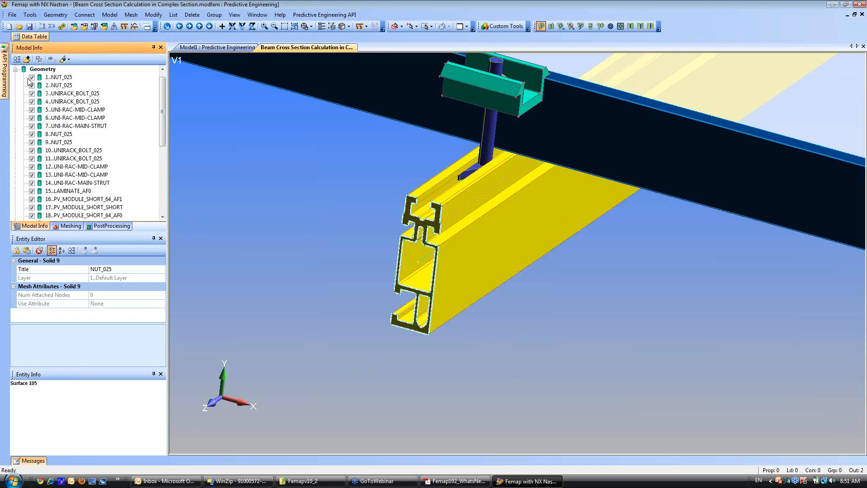
pyautogui.rightClick(31, 80)
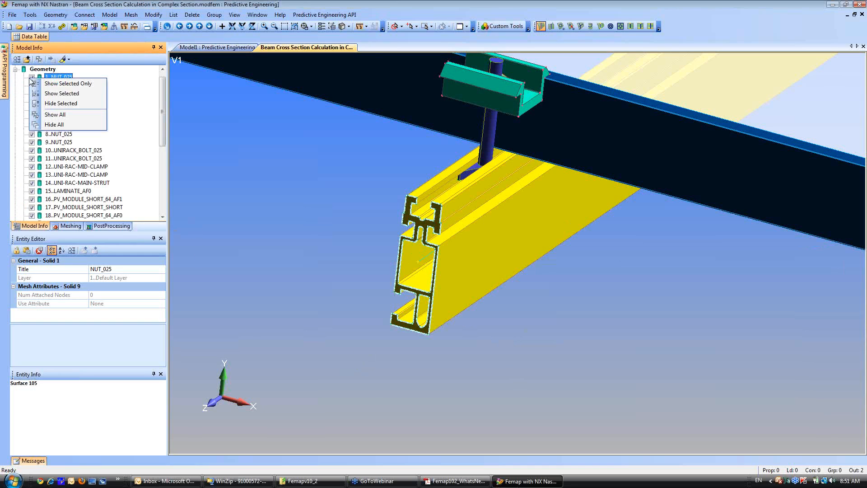
pyautogui.click(54, 125)
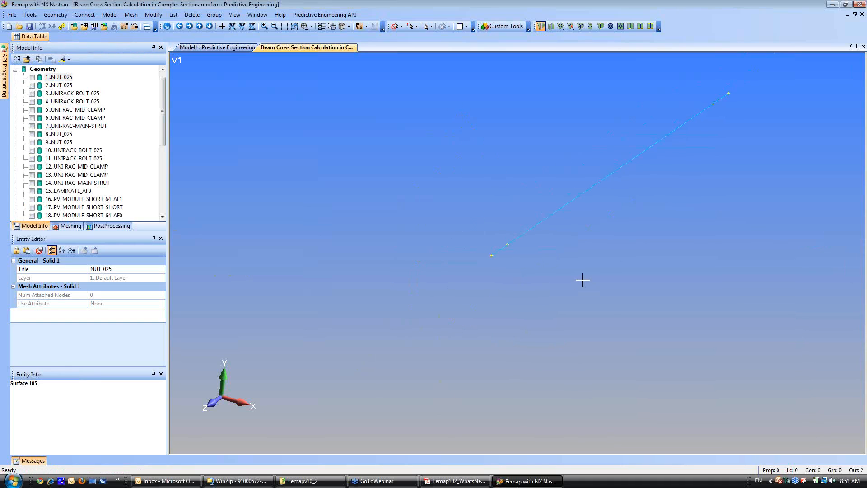
pyautogui.moveTo(583, 280); pyautogui.dragTo(374, 339, button='middle')
# Accept a default mesh size of 1 with a minimum of 1 element.
pyautogui.click(131, 14)
pyautogui.moveTo(154, 25)
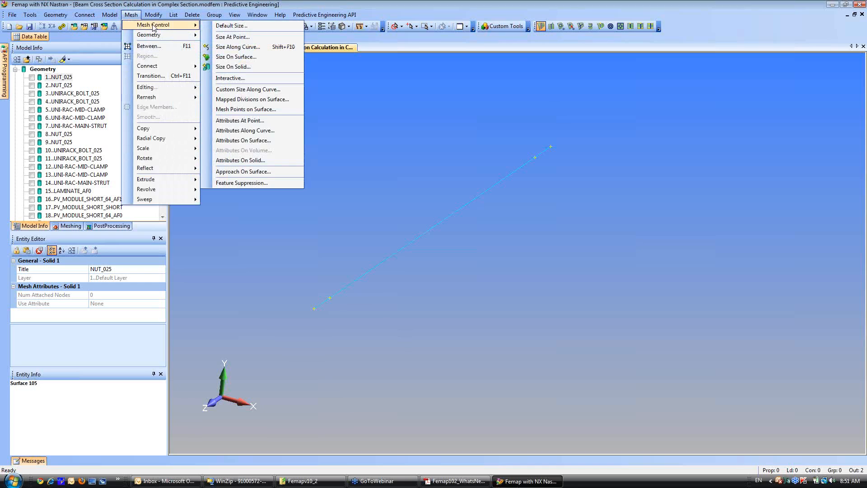
pyautogui.click(232, 26)
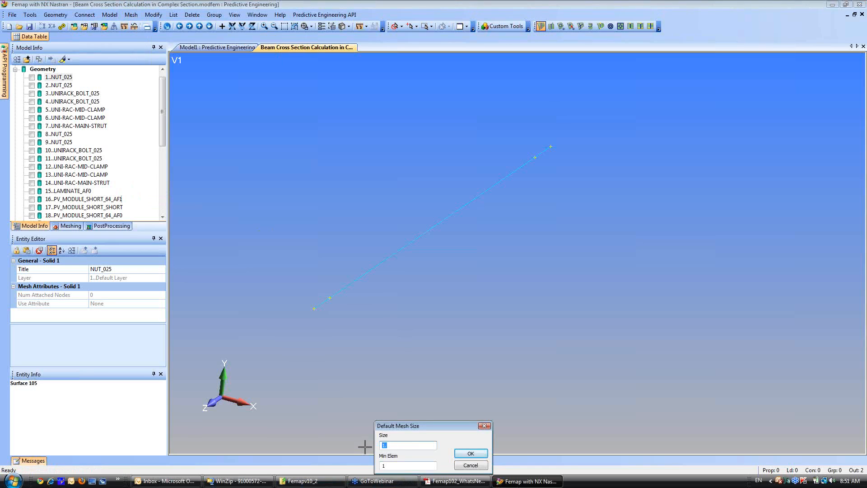
pyautogui.click(480, 454)
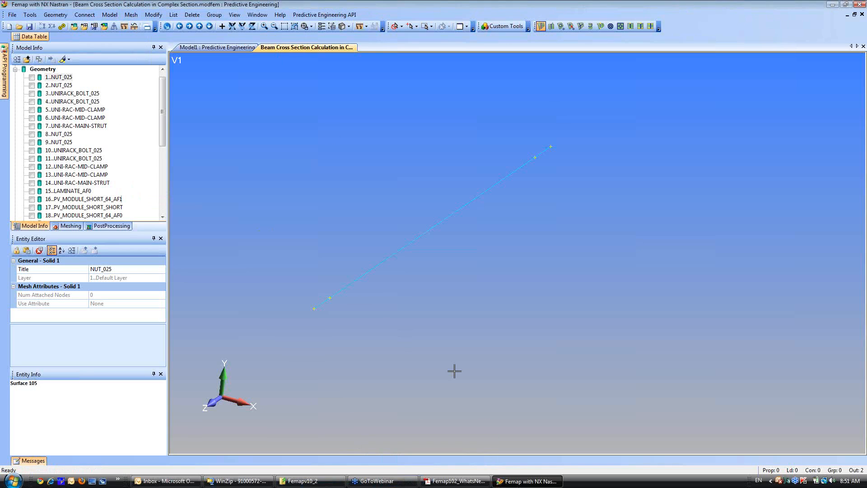
# Mesh the three centroid line curves using the PVT Solar Panel Support Cross Section property and an orientation vector with its tip at Y 1.
pyautogui.click(131, 14)
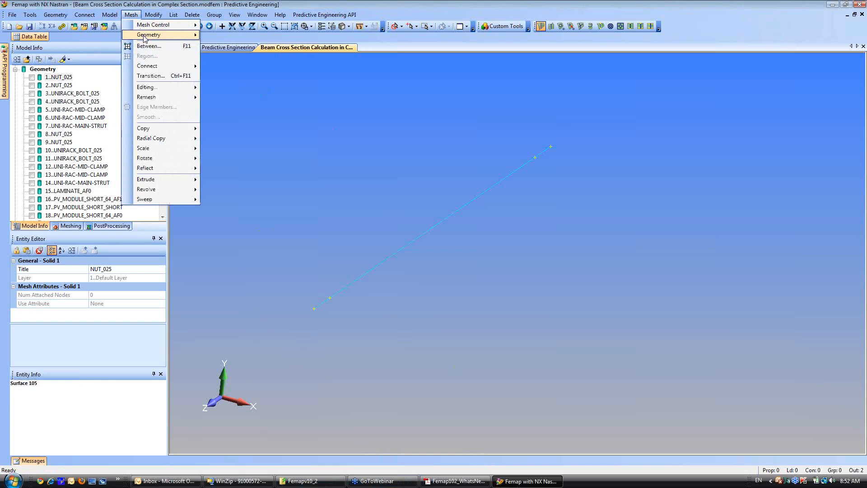
pyautogui.moveTo(143, 36)
pyautogui.click(231, 49)
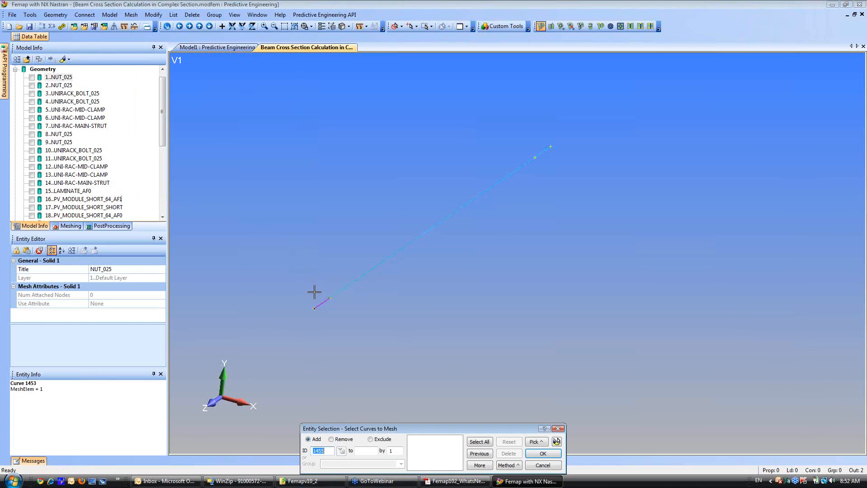
pyautogui.click(314, 292)
pyautogui.click(374, 284)
pyautogui.click(519, 193)
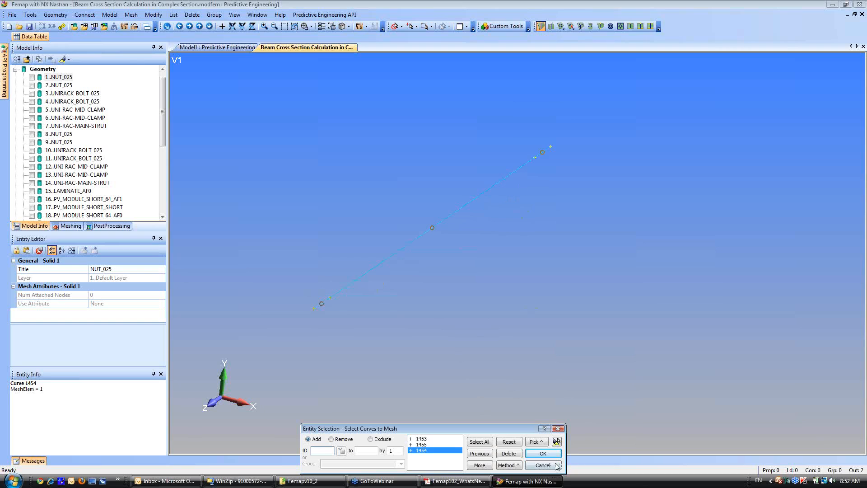
pyautogui.click(543, 453)
pyautogui.click(489, 422)
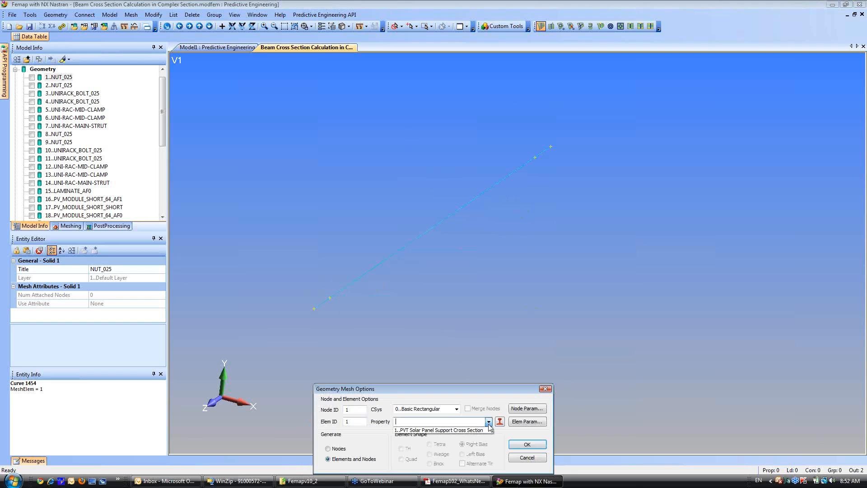
pyautogui.click(451, 430)
pyautogui.click(527, 445)
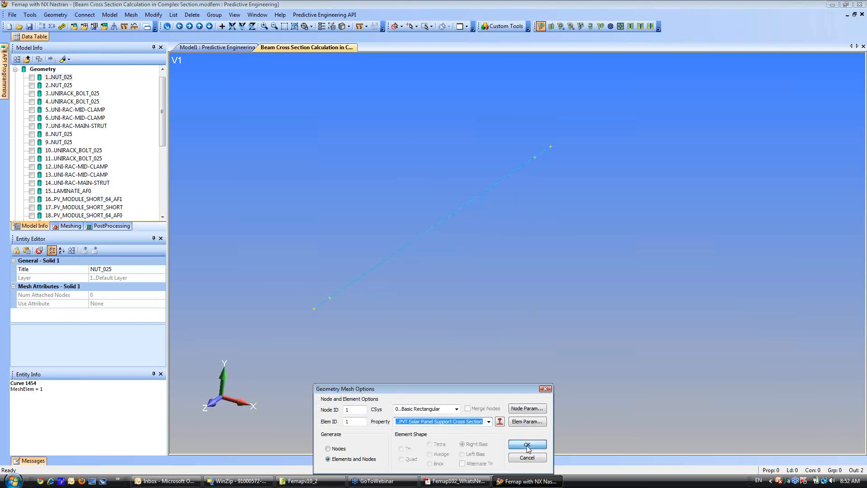
pyautogui.click(382, 453)
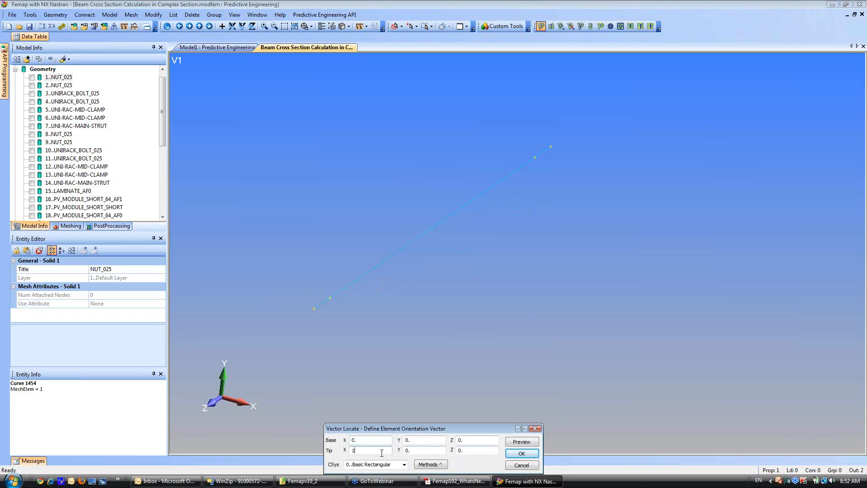
pyautogui.click(524, 453)
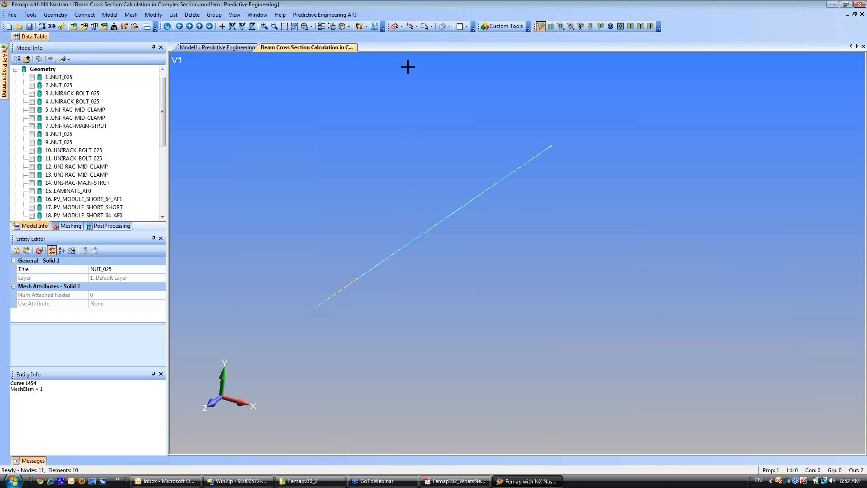
# Turn on the Thickness/Cross Section display for the beam elements.
pyautogui.click(348, 26)
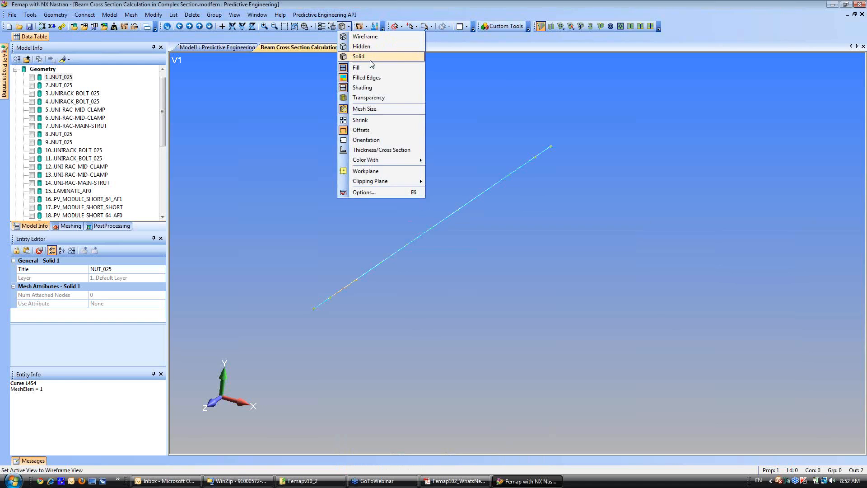
pyautogui.click(373, 150)
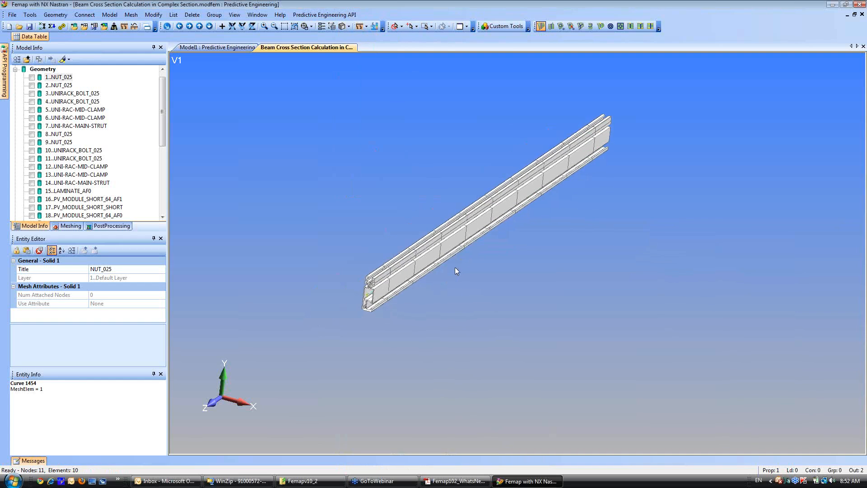
pyautogui.keyDown('shift'); pyautogui.moveTo(432, 211); pyautogui.dragTo(373, 317, button='middle'); pyautogui.keyUp('shift')
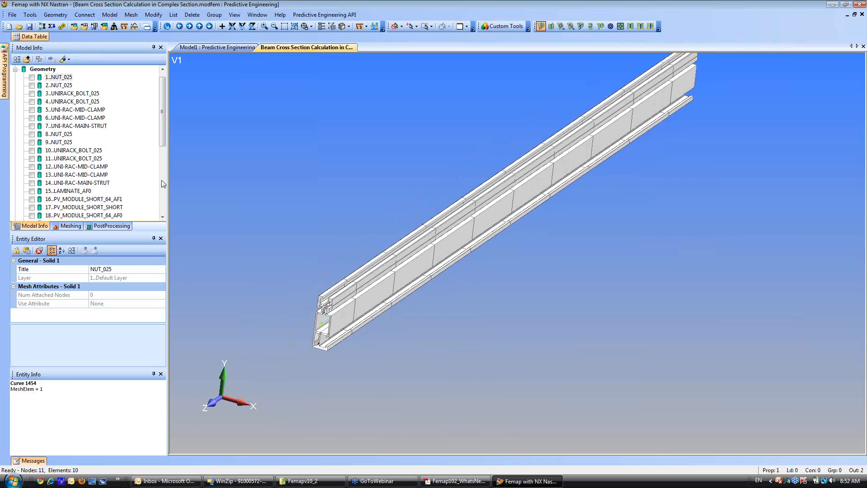
# Show all solids and compare the beam's cross section with the rail's near end face.
pyautogui.rightClick(32, 136)
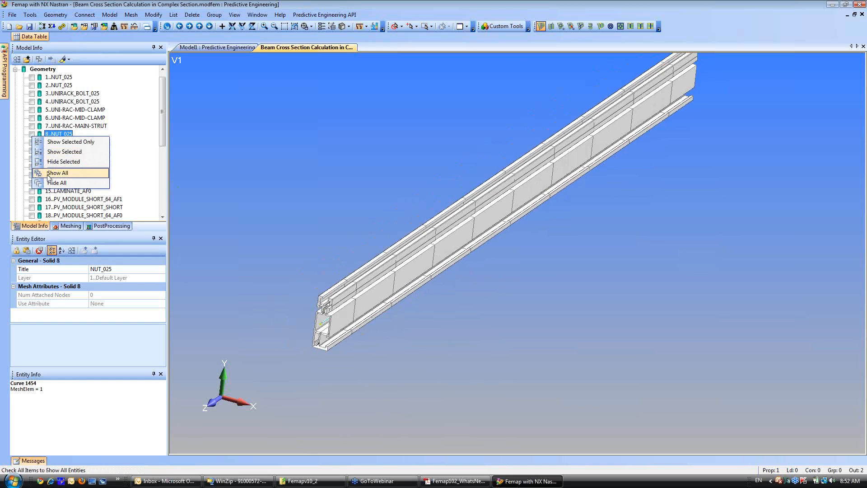
pyautogui.click(49, 174)
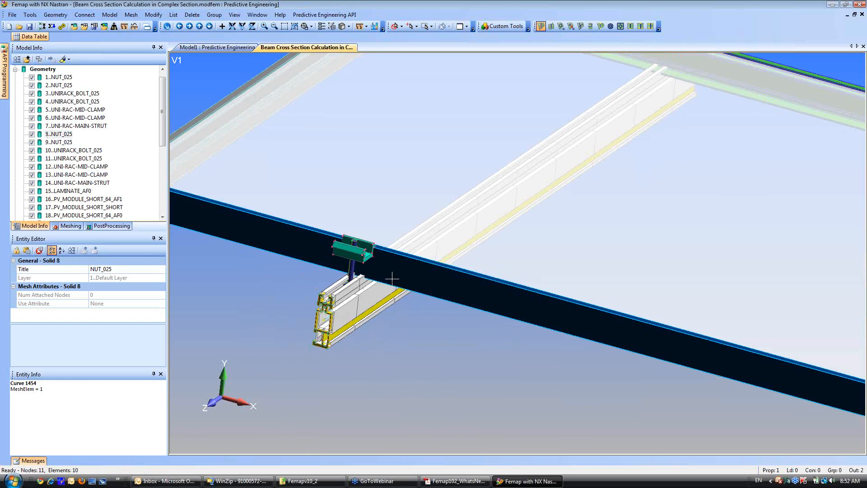
pyautogui.keyDown('ctrl'); pyautogui.moveTo(393, 279); pyautogui.dragTo(520, 204, button='middle'); pyautogui.keyUp('ctrl')
pyautogui.keyDown('shift'); pyautogui.moveTo(483, 246); pyautogui.dragTo(432, 380, button='middle'); pyautogui.keyUp('shift')
pyautogui.keyDown('ctrl'); pyautogui.moveTo(390, 340); pyautogui.dragTo(413, 351, button='middle'); pyautogui.keyUp('ctrl')
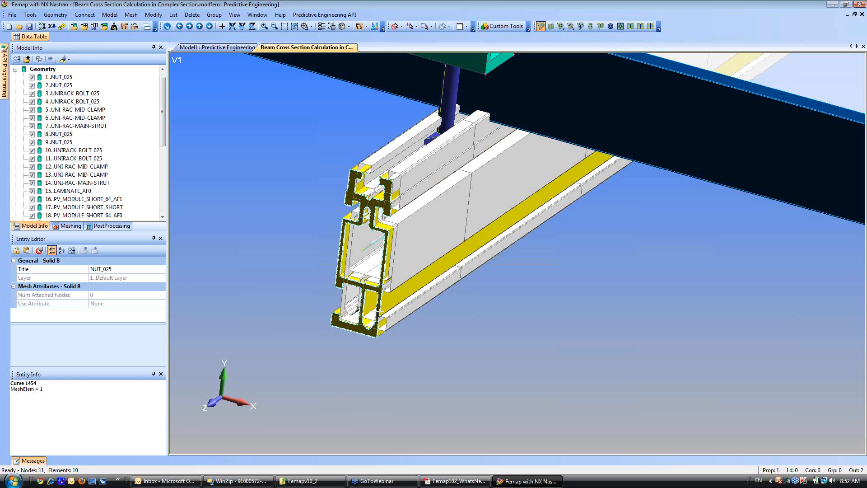
pyautogui.keyDown('shift'); pyautogui.moveTo(401, 334); pyautogui.dragTo(402, 261, button='middle'); pyautogui.keyUp('shift')
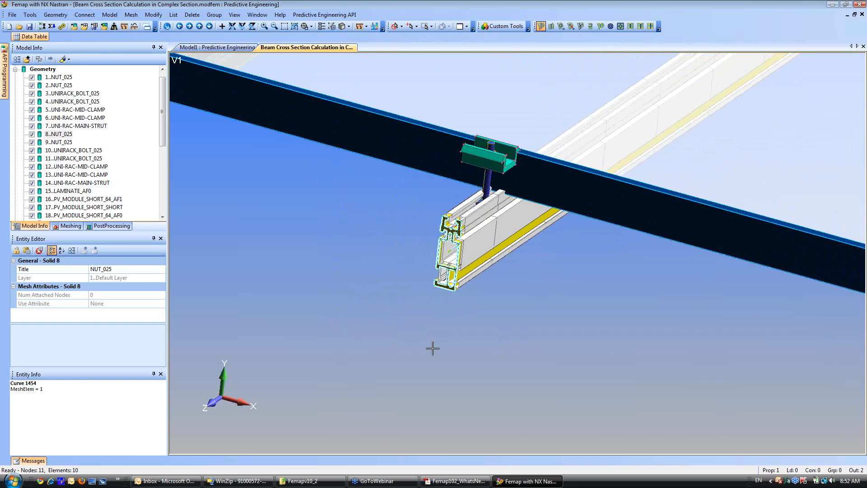
pyautogui.keyDown('ctrl'); pyautogui.moveTo(433, 348); pyautogui.dragTo(408, 375, button='middle'); pyautogui.keyUp('ctrl')
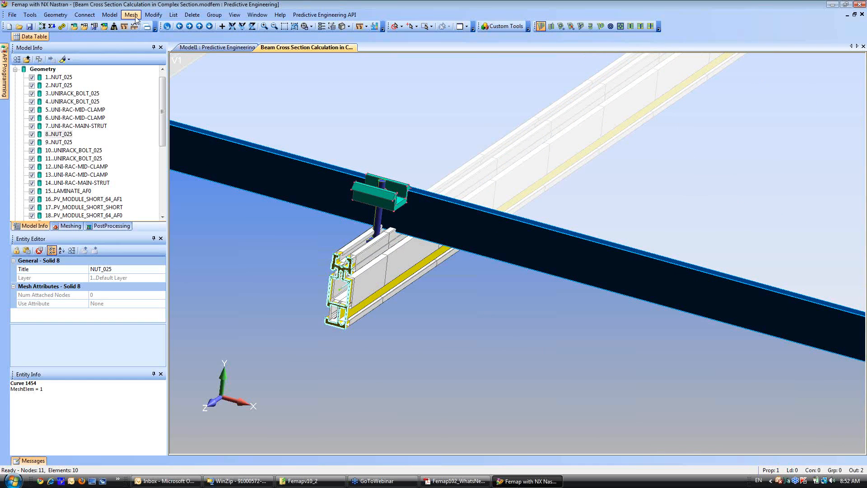
# Reverse the direction of all beam elements.
pyautogui.click(152, 15)
pyautogui.moveTo(166, 219)
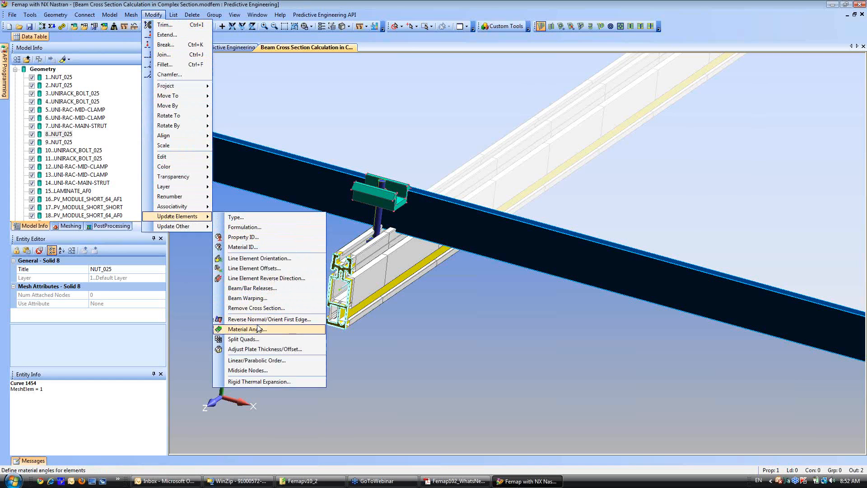
pyautogui.click(244, 278)
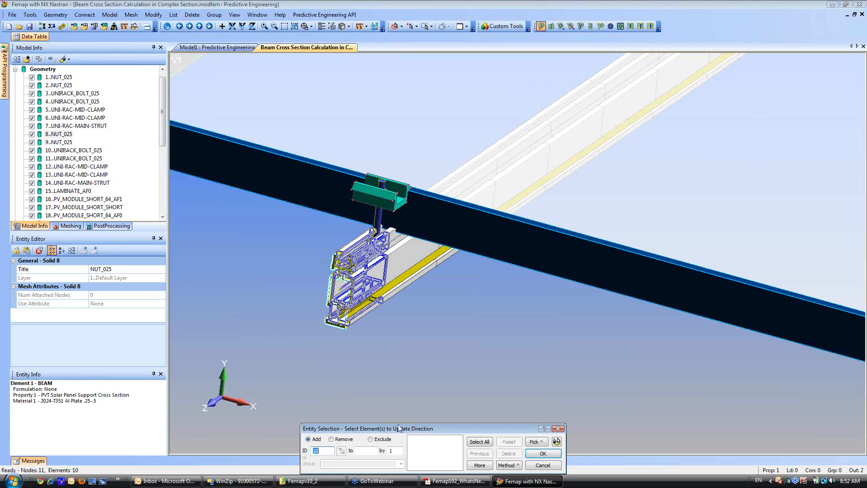
pyautogui.click(479, 442)
pyautogui.click(543, 453)
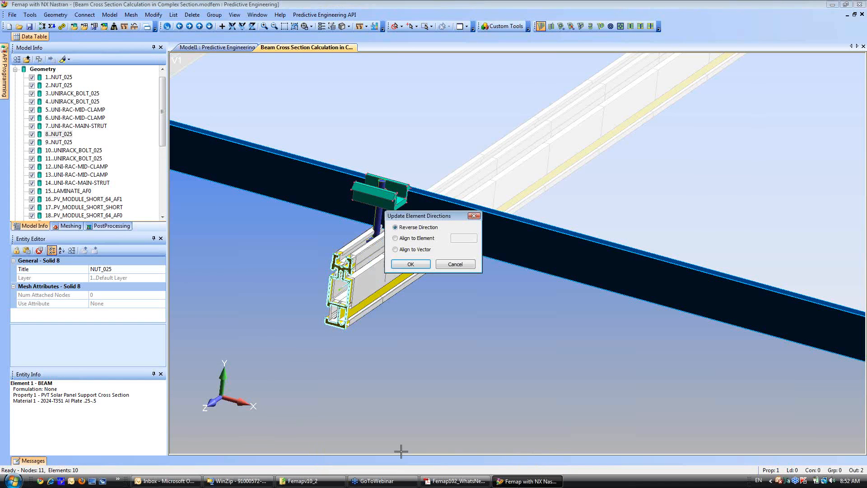
pyautogui.click(409, 264)
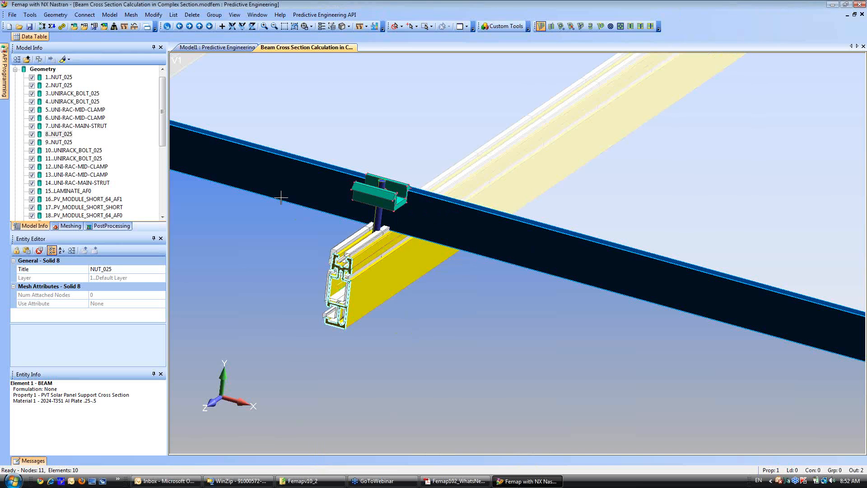
# Clear the Y and Z neutral axis offsets at both ends of the PVT Solar Panel Support Cross Section property.
pyautogui.scroll(10, 296, 355)
pyautogui.keyDown('ctrl'); pyautogui.moveTo(265, 325); pyautogui.dragTo(572, 277, button='middle'); pyautogui.keyUp('ctrl')
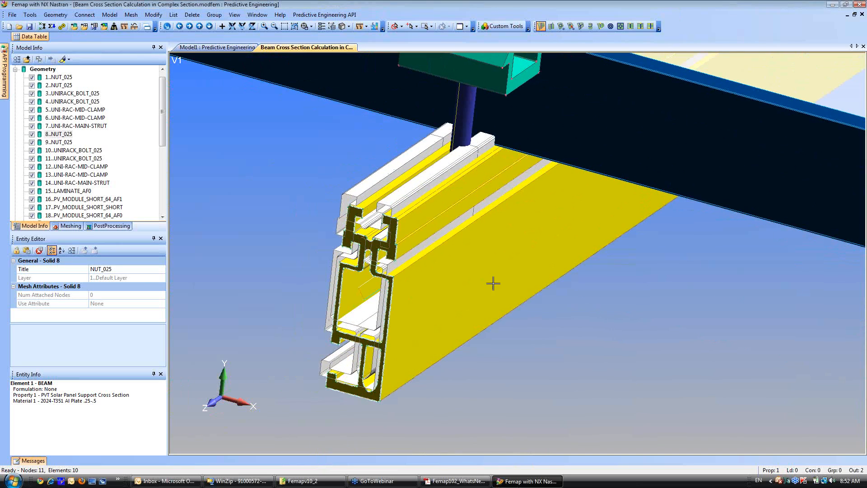
pyautogui.scroll(2, 407, 287)
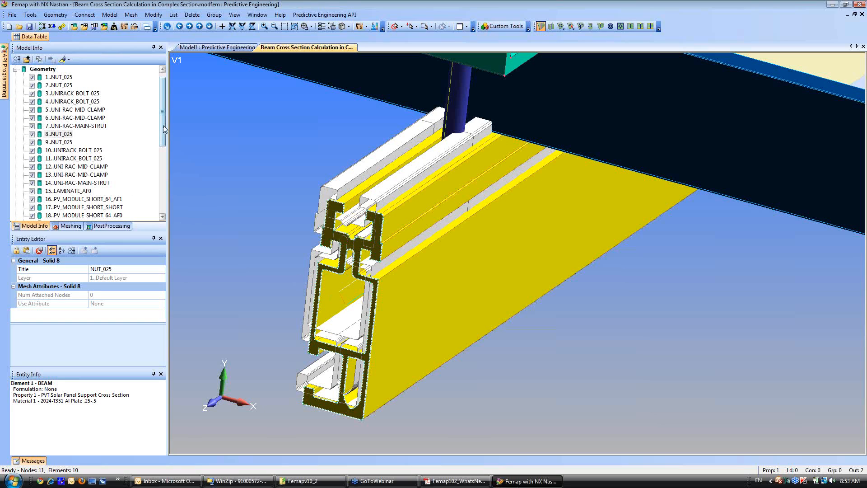
pyautogui.moveTo(163, 118); pyautogui.dragTo(167, 214)
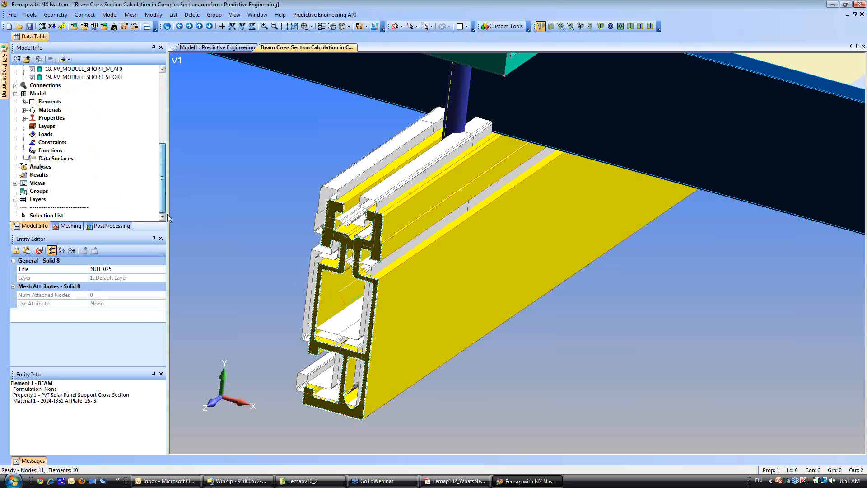
pyautogui.click(24, 118)
pyautogui.rightClick(69, 127)
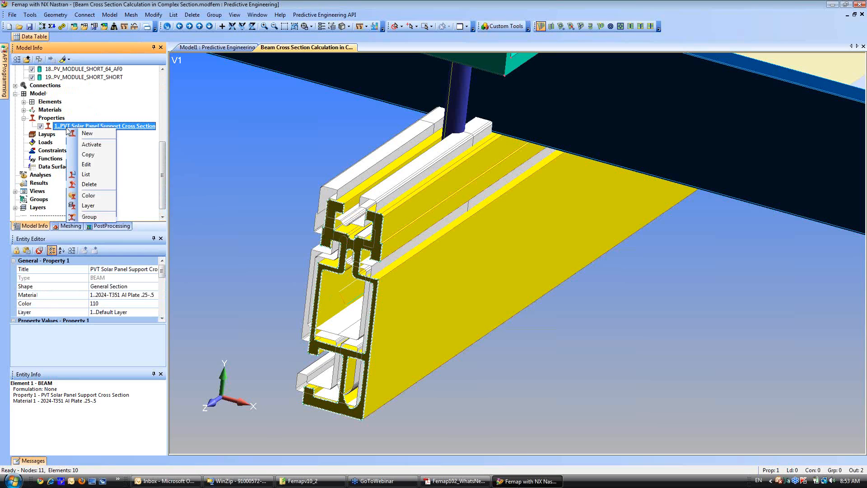
pyautogui.click(87, 164)
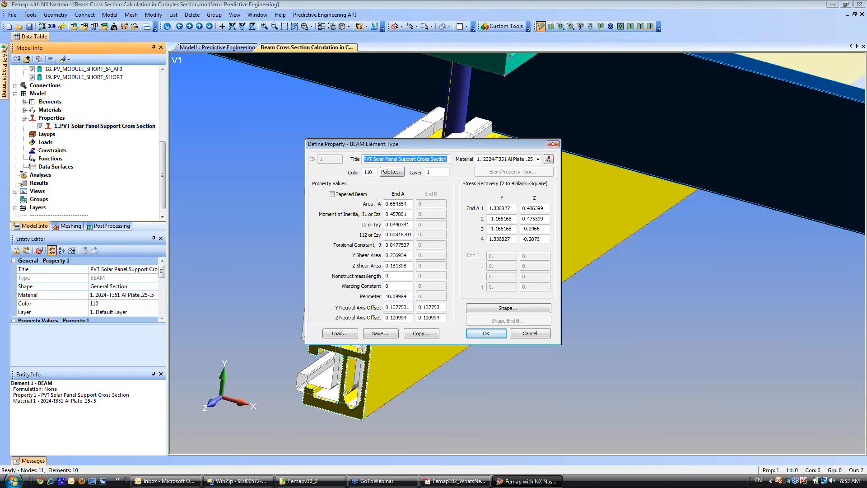
pyautogui.moveTo(409, 308); pyautogui.dragTo(367, 312)
pyautogui.press('Delete')
pyautogui.press('Tab')
pyautogui.press('Delete')
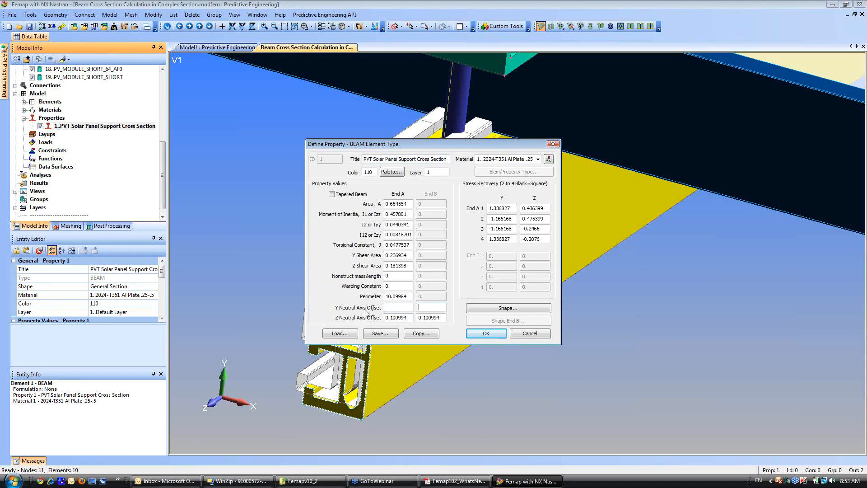
pyautogui.press('Tab')
pyautogui.press('Delete')
pyautogui.press('Tab')
pyautogui.press('Delete')
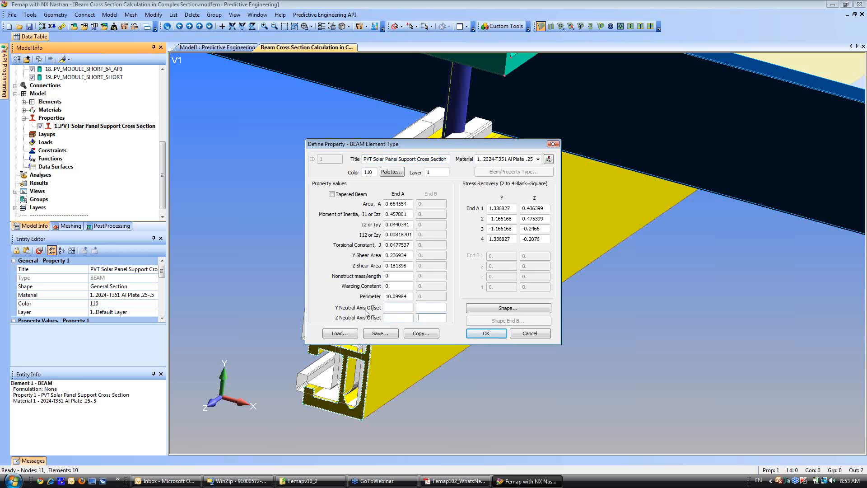
pyautogui.click(481, 333)
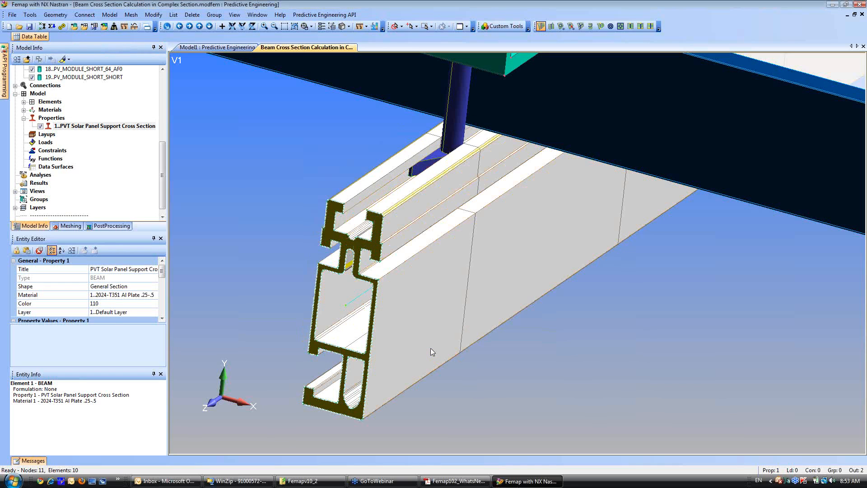
# Review the beam property's cross section shape and values, and close its definition without changes.
pyautogui.rightClick(111, 126)
pyautogui.click(124, 162)
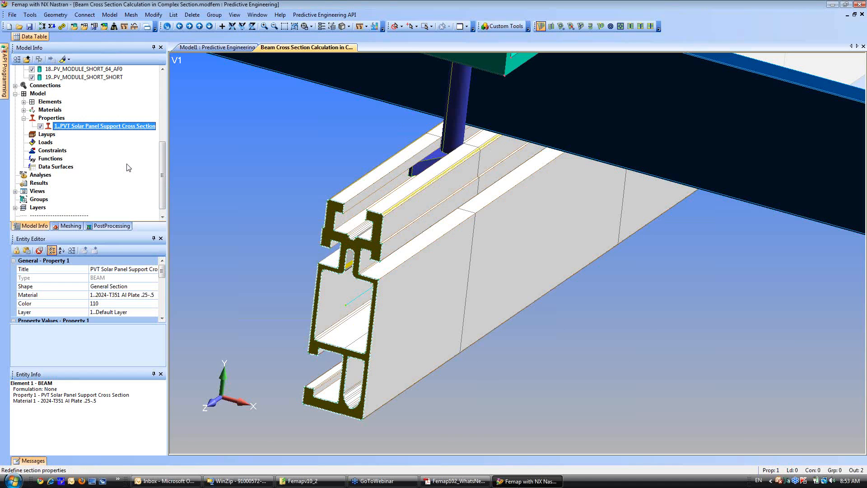
pyautogui.click(484, 309)
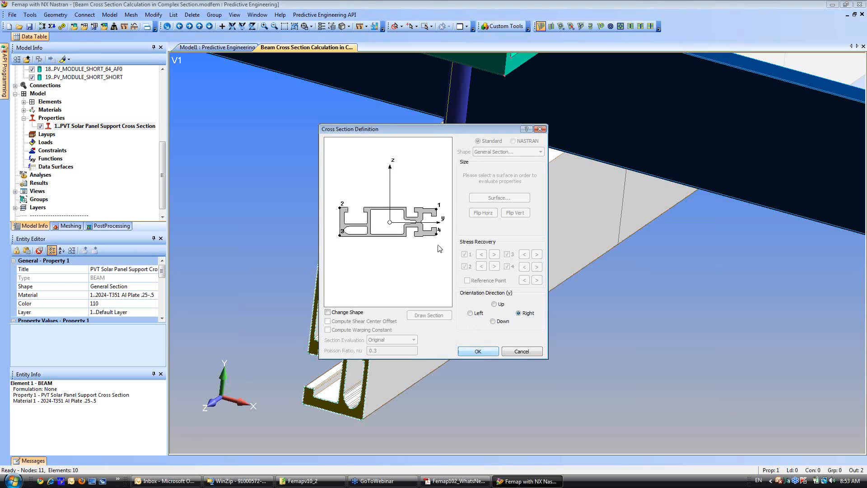
pyautogui.click(479, 352)
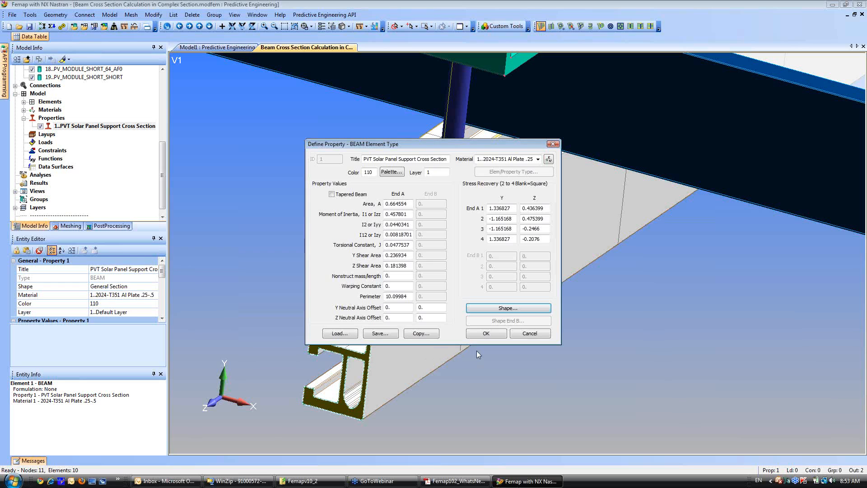
pyautogui.click(533, 335)
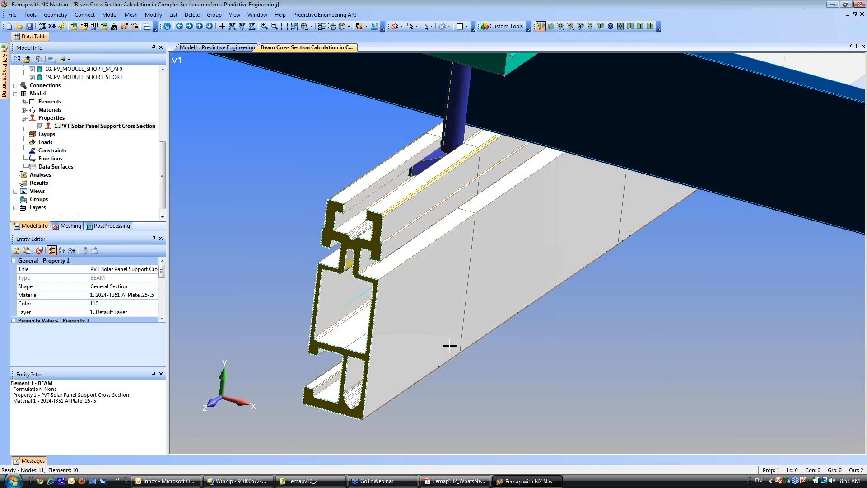
# Hide all solids in the geometry list to leave only the beam elements displayed.
pyautogui.scroll(-6, 395, 154)
pyautogui.keyDown('ctrl'); pyautogui.moveTo(413, 157); pyautogui.dragTo(350, 193, button='middle'); pyautogui.keyUp('ctrl')
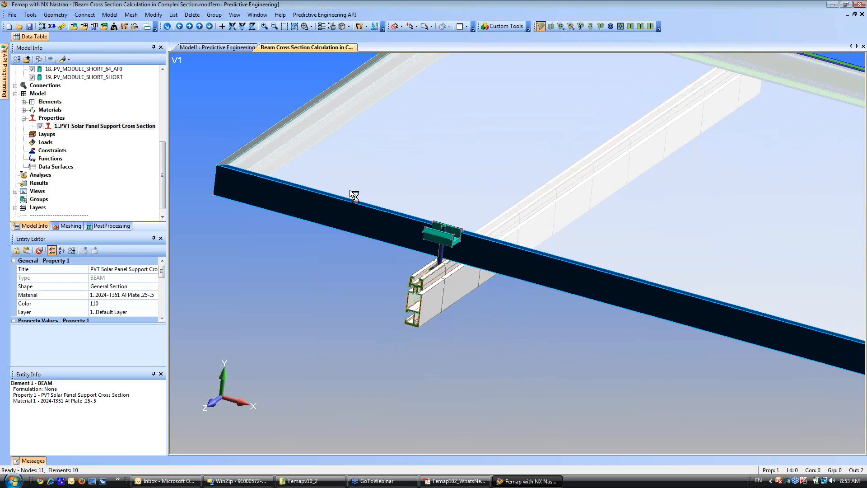
pyautogui.scroll(6, 28, 114)
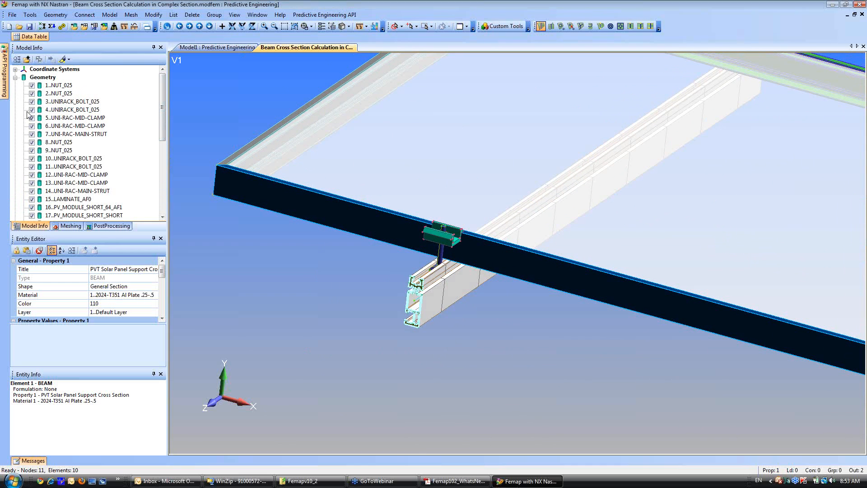
pyautogui.rightClick(28, 113)
pyautogui.rightClick(34, 94)
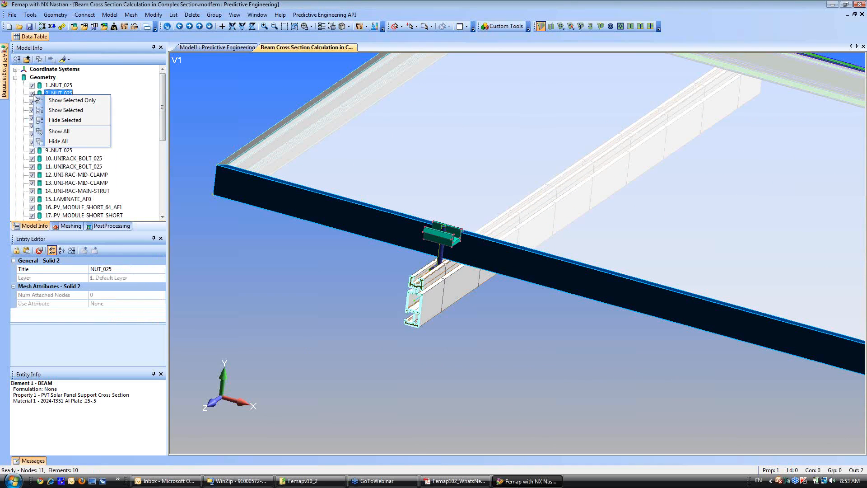
pyautogui.click(54, 141)
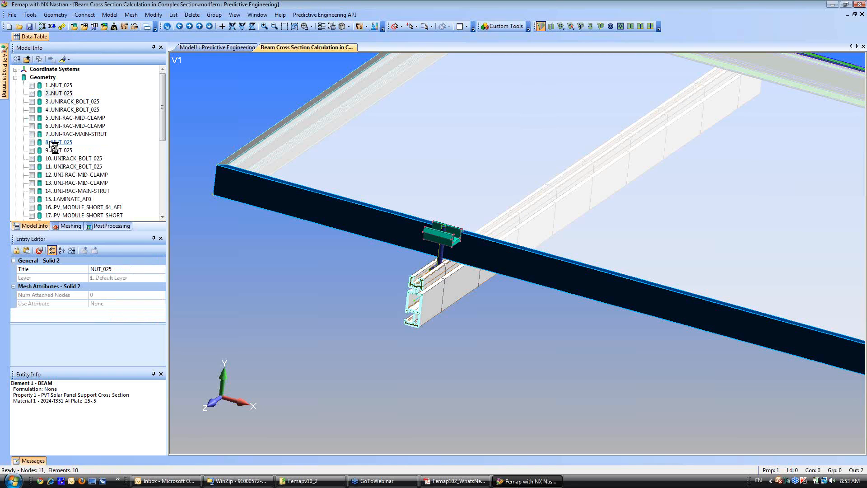
# Set the graphics selection to nodes, with several nodes selectable together.
pyautogui.scroll(-5, 403, 246)
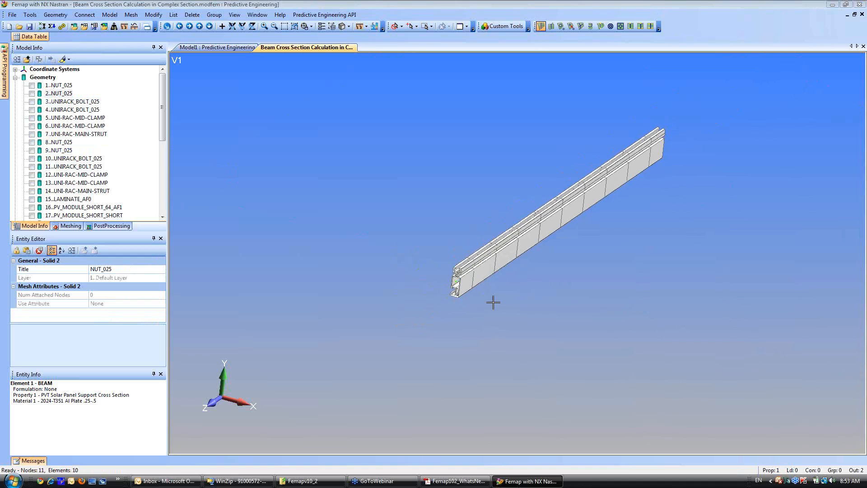
pyautogui.moveTo(486, 291); pyautogui.dragTo(461, 265, button='middle')
pyautogui.scroll(4, 450, 253)
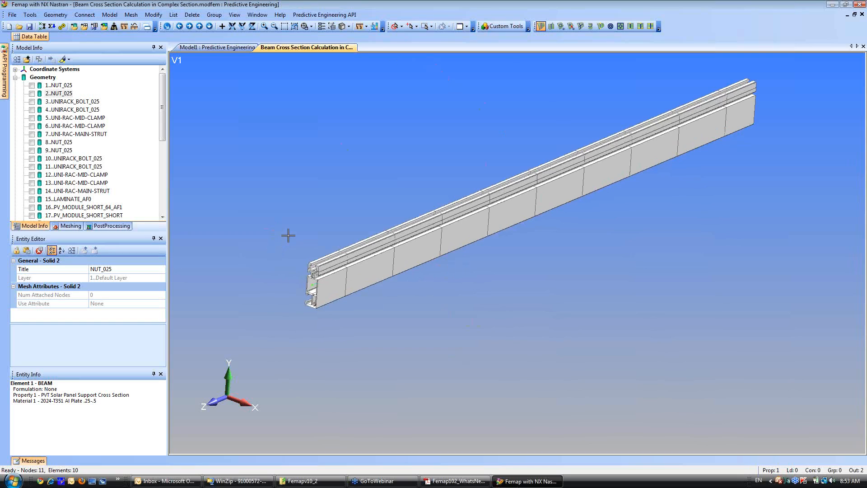
pyautogui.click(402, 27)
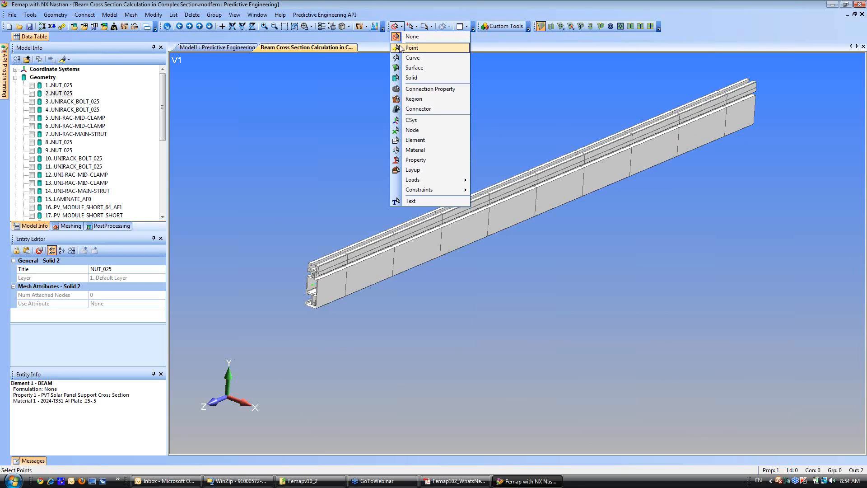
pyautogui.click(400, 132)
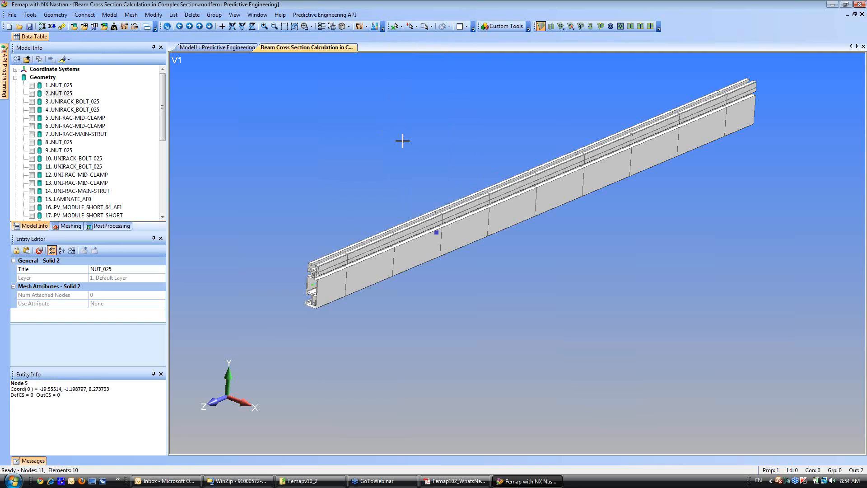
pyautogui.click(415, 27)
pyautogui.click(432, 131)
pyautogui.keyDown('ctrl'); pyautogui.moveTo(577, 237); pyautogui.dragTo(499, 269, button='middle'); pyautogui.keyUp('ctrl')
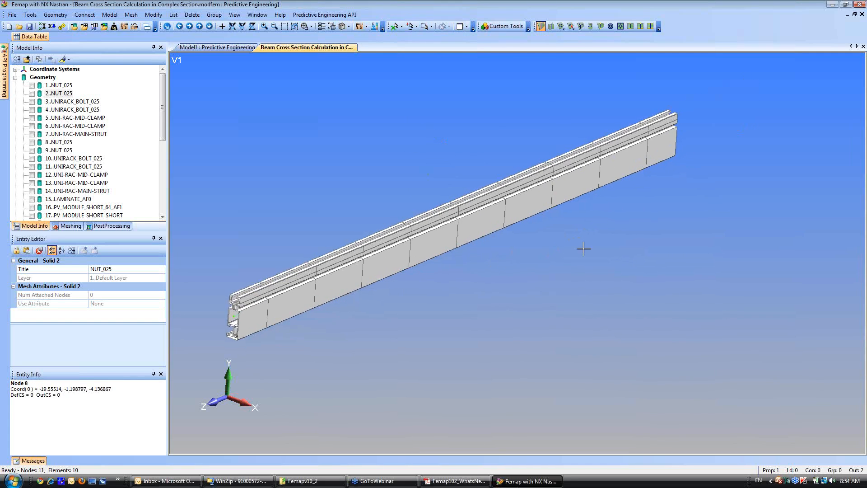
pyautogui.click(682, 156)
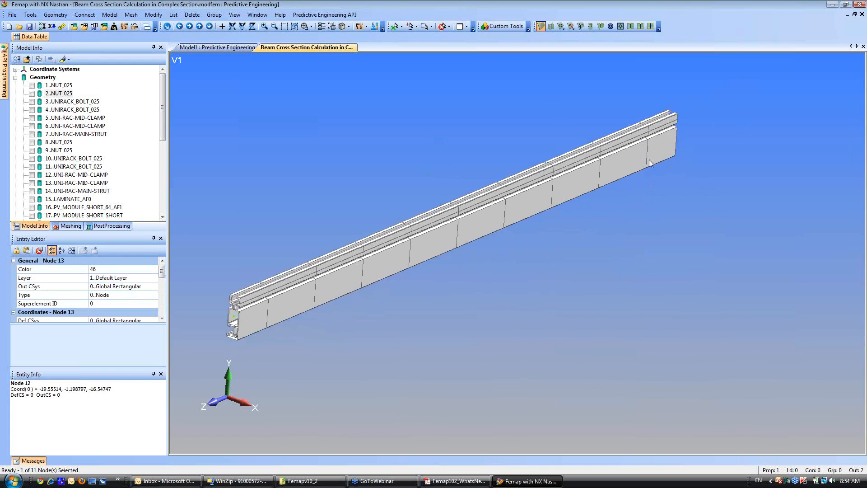
pyautogui.click(442, 27)
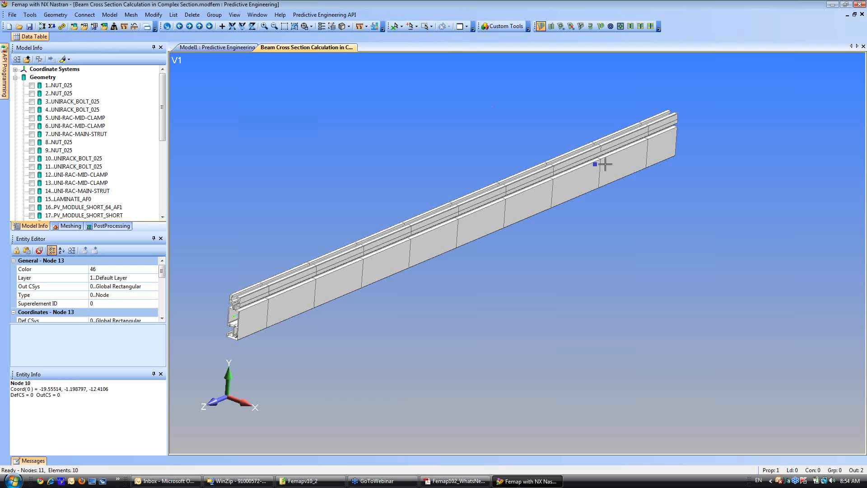
# Create an untitled load set and apply a force of 500 in FY to the second node from each end of the beam.
pyautogui.click(635, 165)
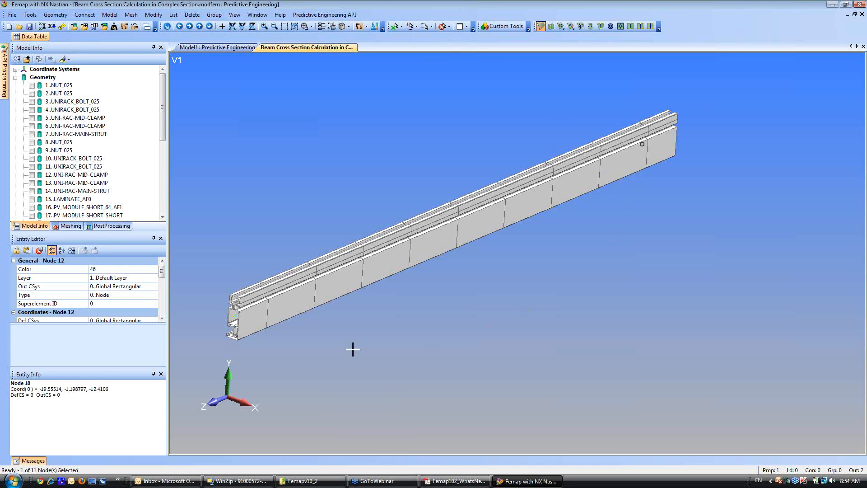
pyautogui.click(275, 325)
pyautogui.rightClick(551, 312)
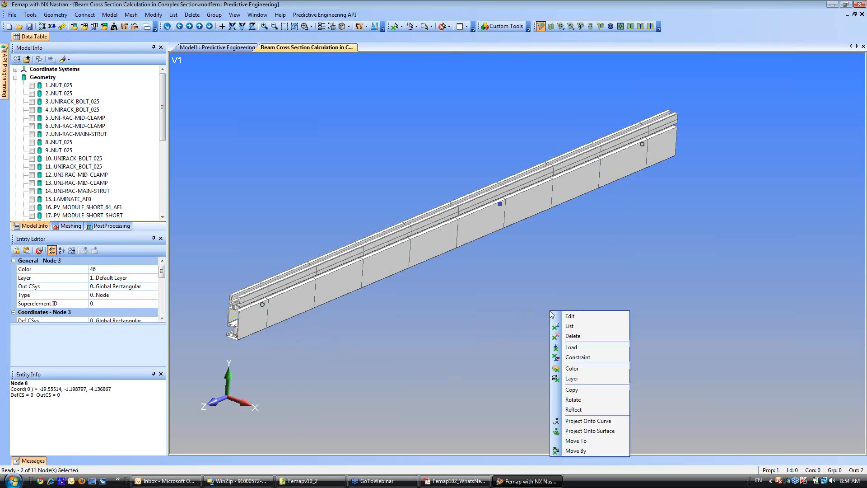
pyautogui.click(572, 347)
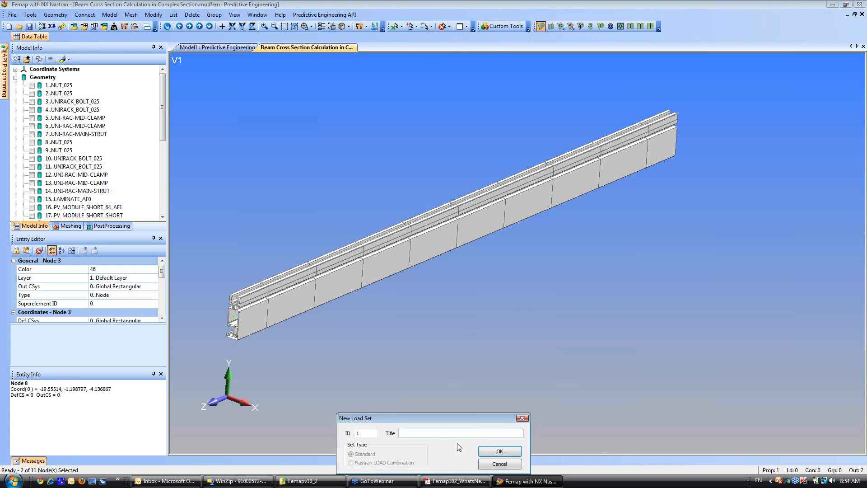
pyautogui.click(492, 451)
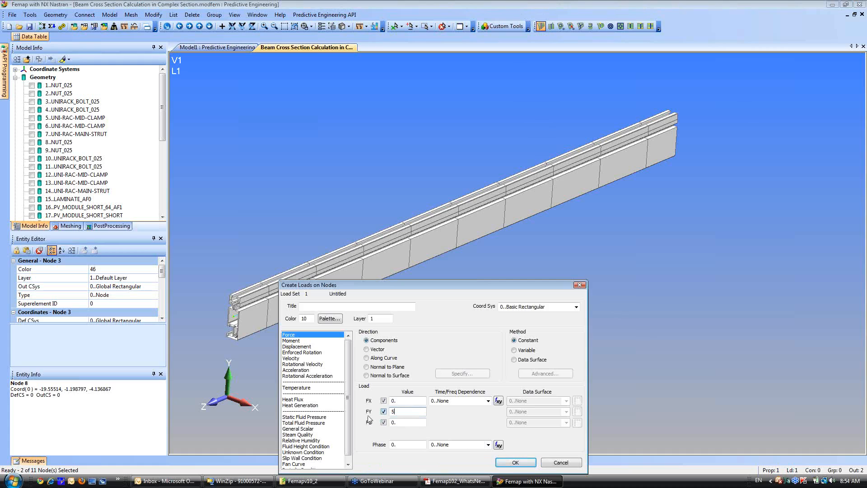
pyautogui.write('00.')
pyautogui.click(515, 462)
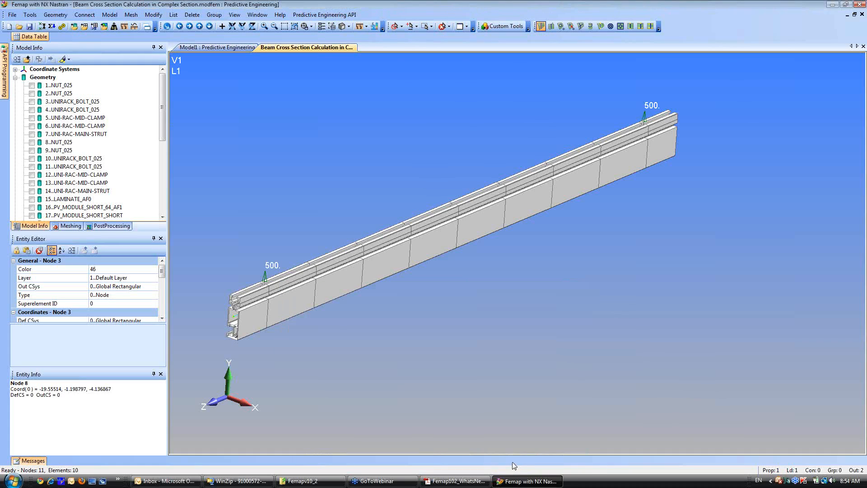
# Apply a moment of 1000 in MZ to the node at the far end of the beam.
pyautogui.keyDown('ctrl'); pyautogui.moveTo(453, 312); pyautogui.dragTo(484, 296, button='middle'); pyautogui.keyUp('ctrl')
pyautogui.scroll(-1, 484, 295)
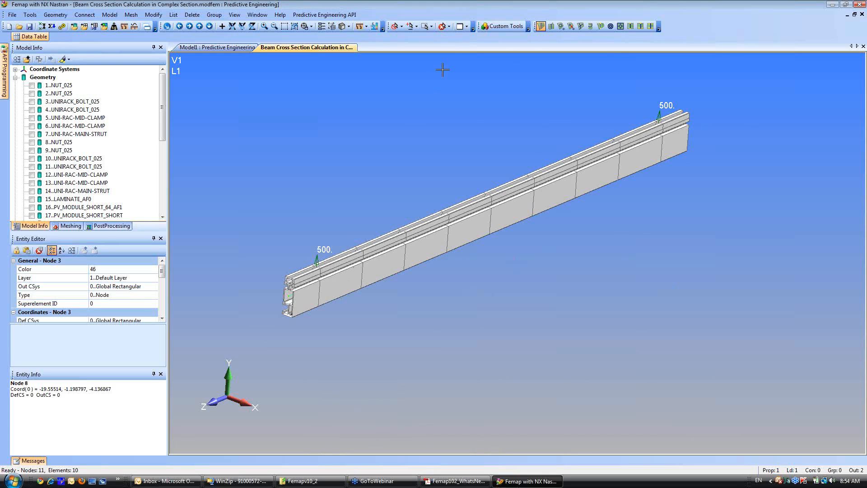
pyautogui.click(442, 28)
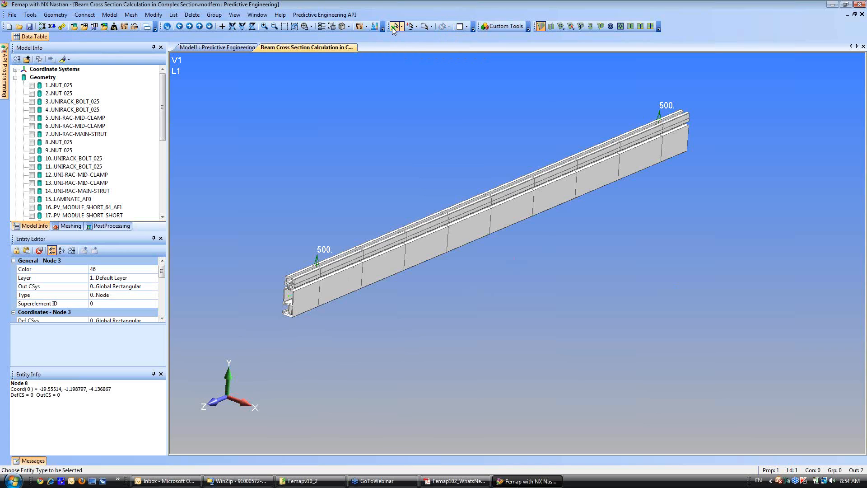
pyautogui.click(689, 136)
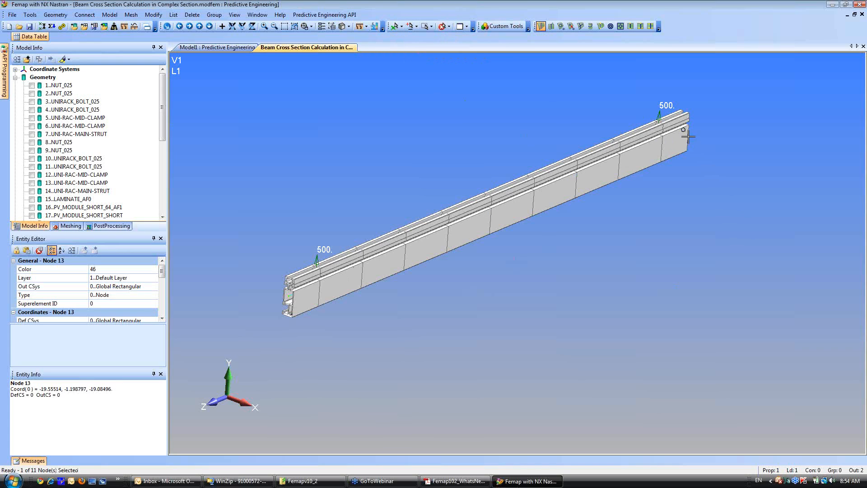
pyautogui.rightClick(670, 258)
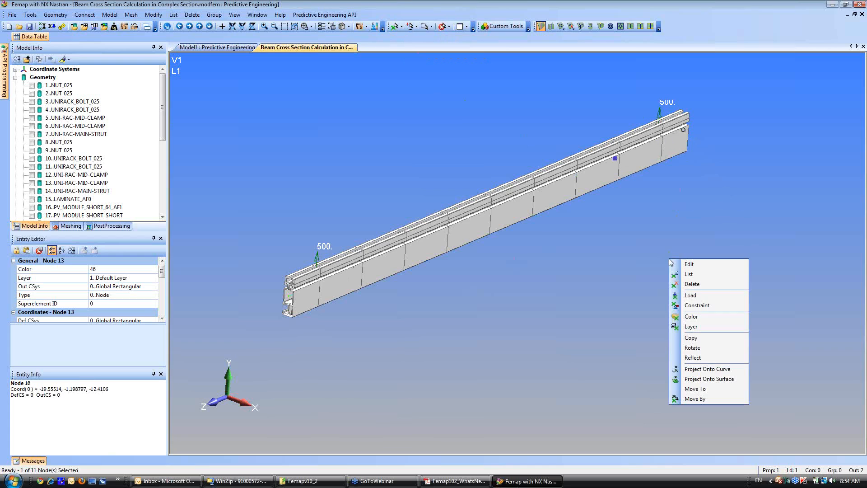
pyautogui.click(690, 296)
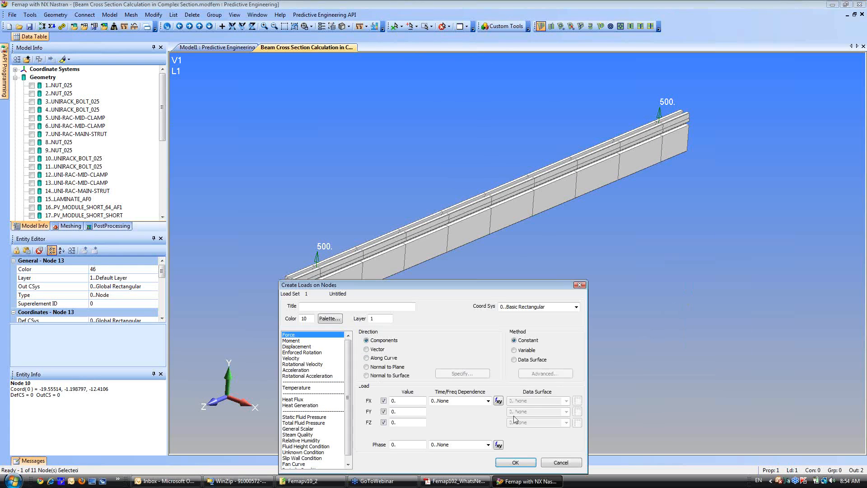
pyautogui.click(291, 341)
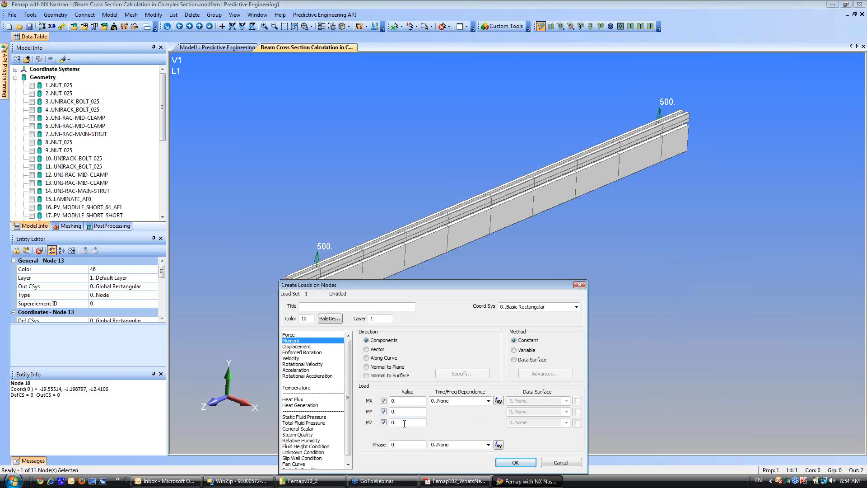
pyautogui.moveTo(404, 424); pyautogui.dragTo(384, 426)
pyautogui.click(514, 462)
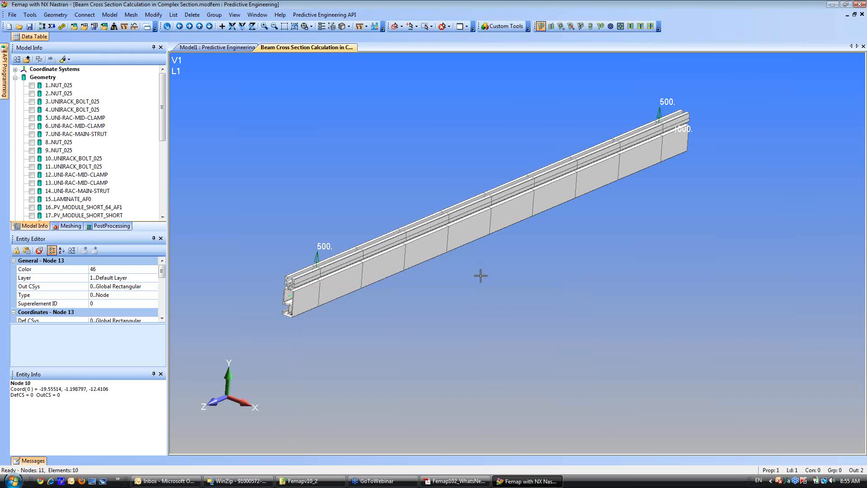
# Create an untitled constraint set and constrain the far end node of the beam in TX and TY.
pyautogui.click(442, 27)
pyautogui.click(691, 143)
pyautogui.rightClick(691, 143)
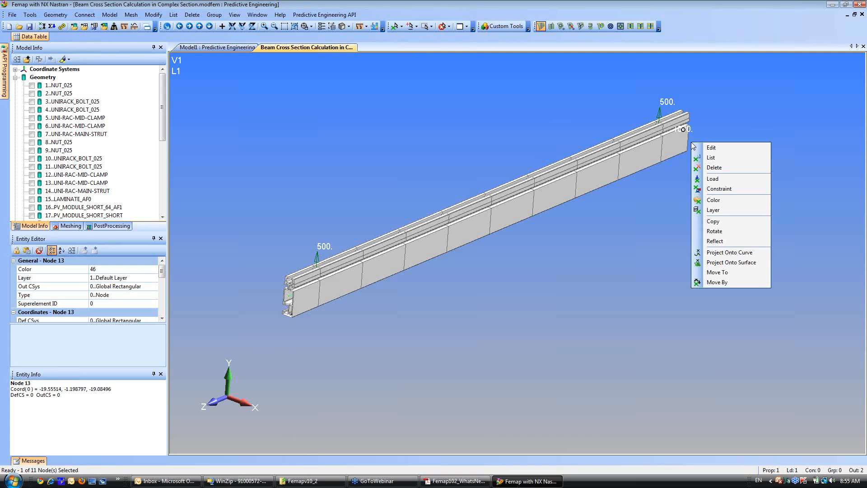
pyautogui.click(712, 190)
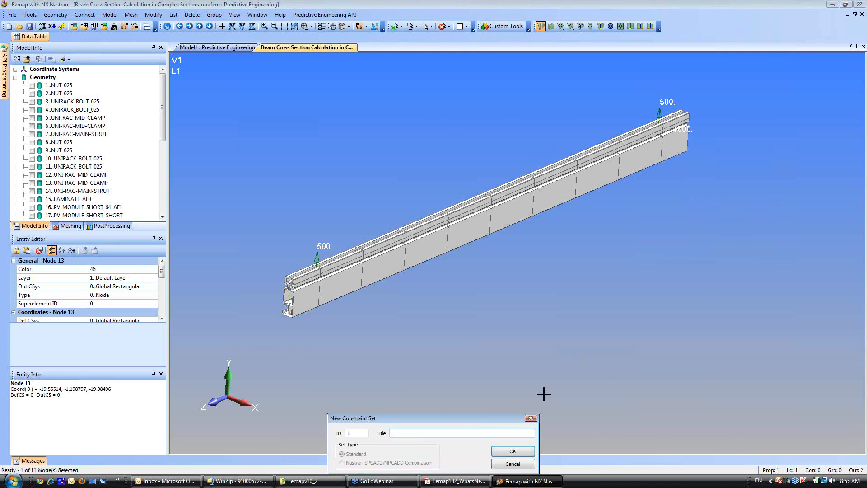
pyautogui.click(506, 450)
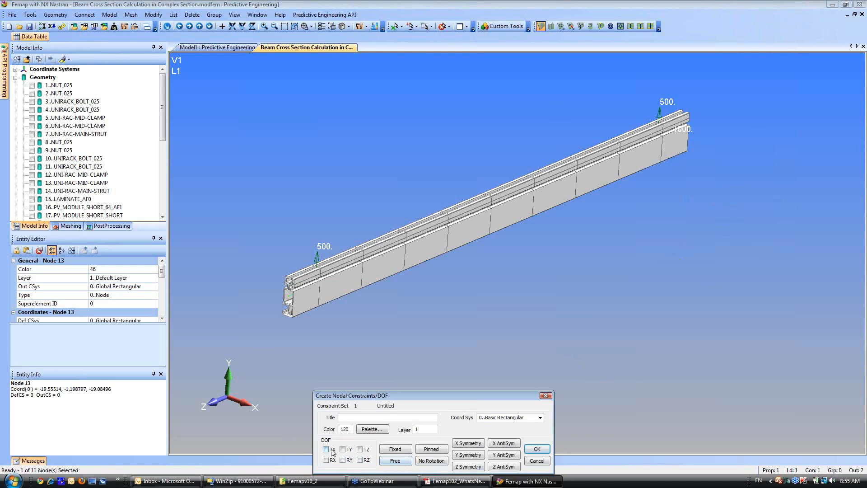
pyautogui.click(327, 450)
pyautogui.click(342, 451)
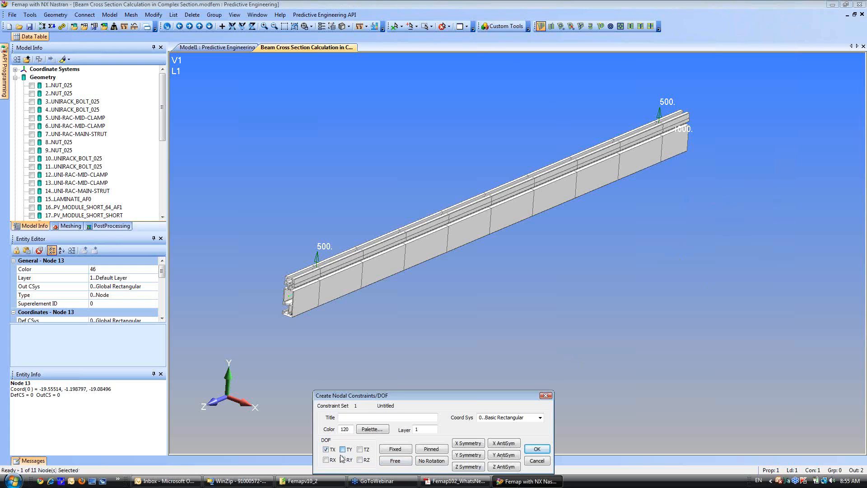
pyautogui.click(538, 450)
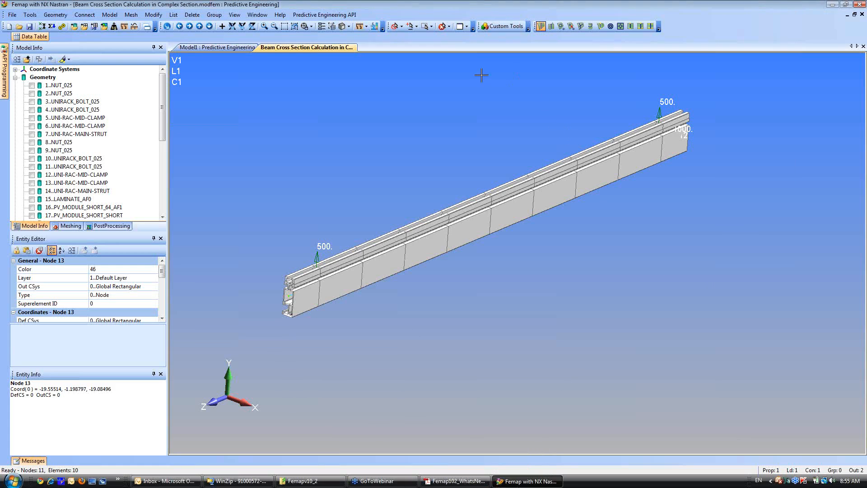
# Constrain the near end node of the beam in TX, TY, TZ and RZ.
pyautogui.click(396, 29)
pyautogui.click(290, 319)
pyautogui.rightClick(323, 354)
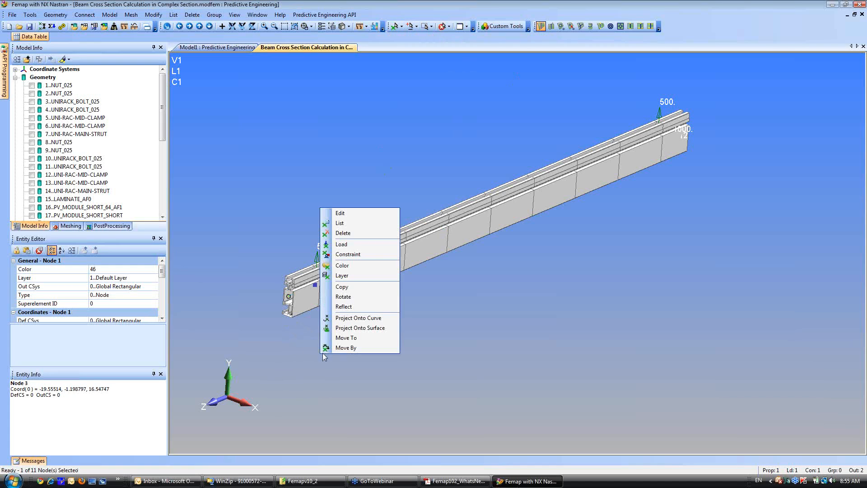
pyautogui.click(348, 254)
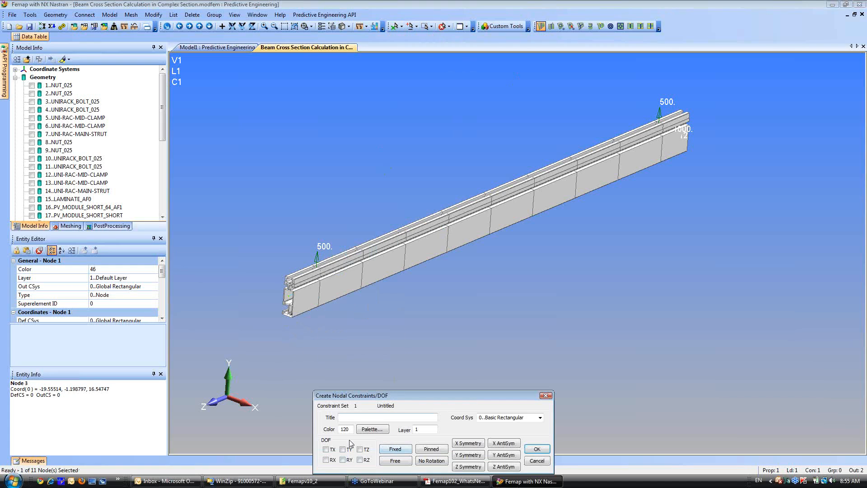
pyautogui.click(326, 450)
pyautogui.click(342, 449)
pyautogui.click(360, 450)
pyautogui.click(360, 461)
pyautogui.click(538, 449)
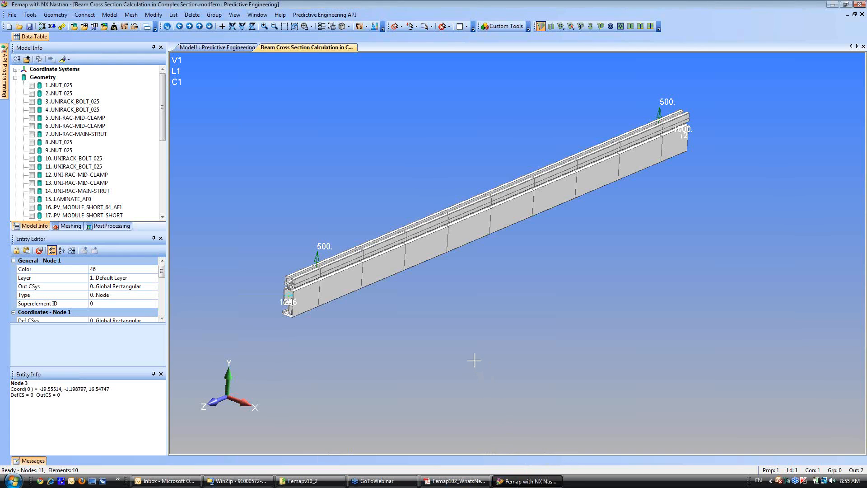
# Create an untitled NX Nastran static analysis set, run it, and close the analysis monitor.
pyautogui.click(15, 79)
pyautogui.rightClick(34, 175)
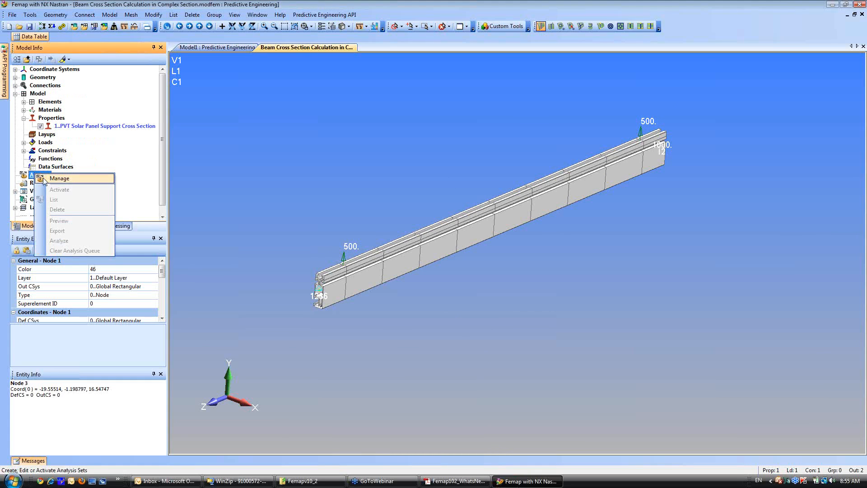
pyautogui.click(45, 179)
pyautogui.click(497, 306)
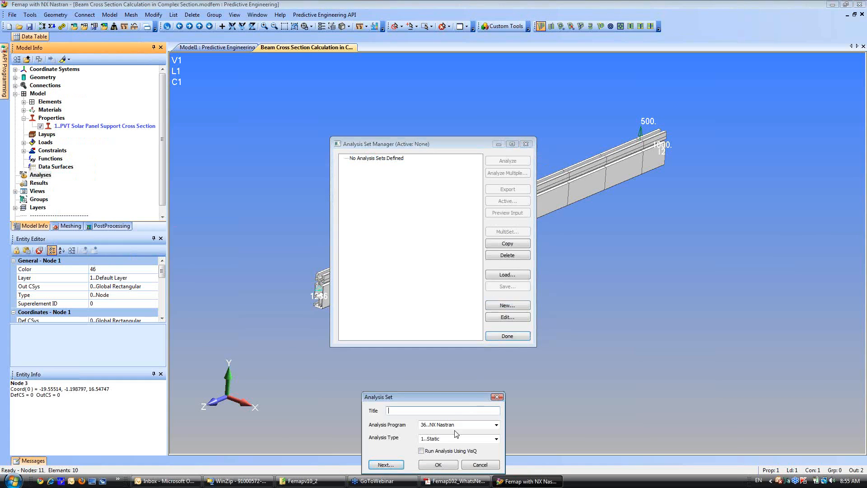
pyautogui.click(440, 466)
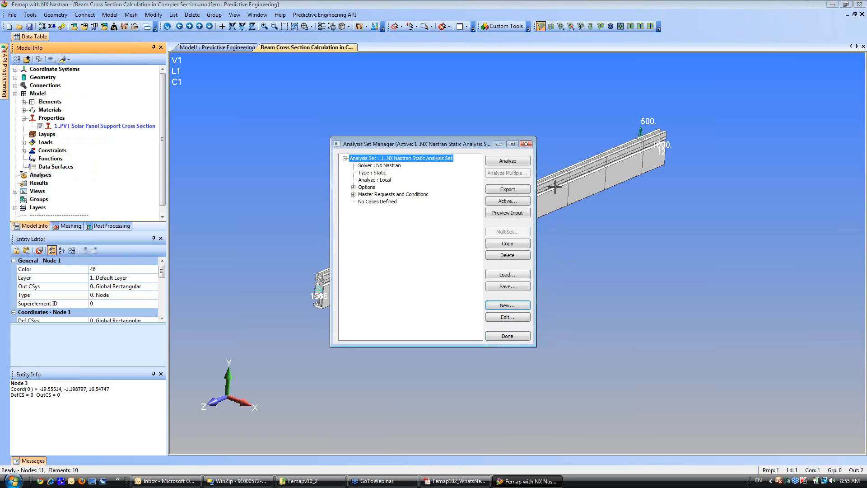
pyautogui.click(507, 162)
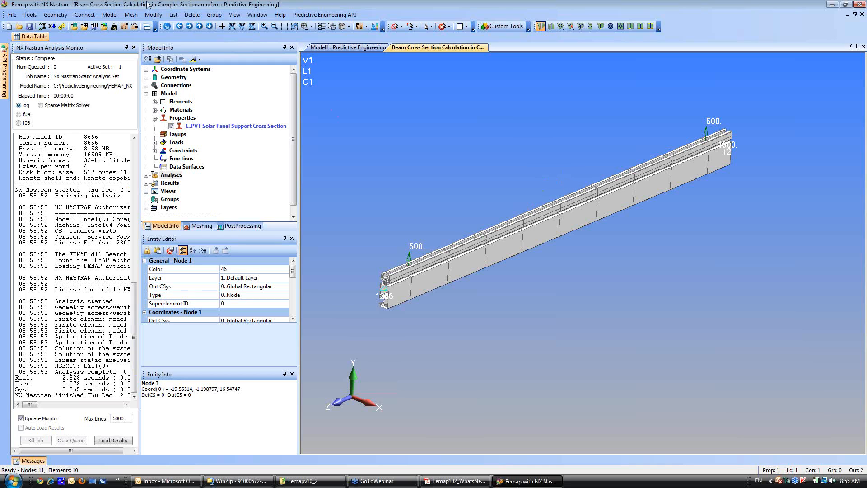
pyautogui.click(134, 48)
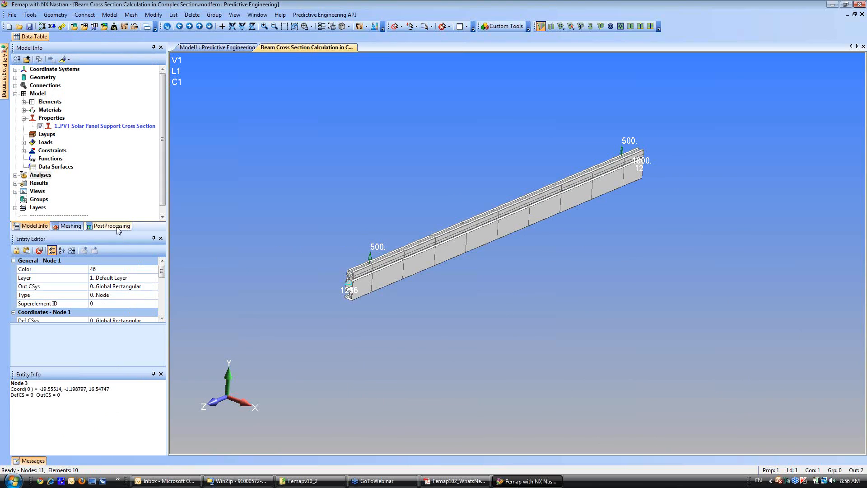
# Show the beam's deformed shape using the NX NASTRAN Case 1 output set.
pyautogui.click(118, 229)
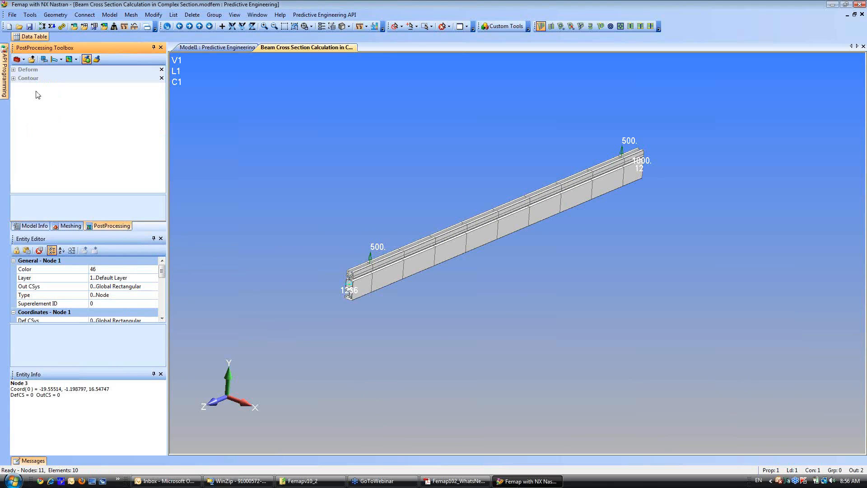
pyautogui.click(14, 70)
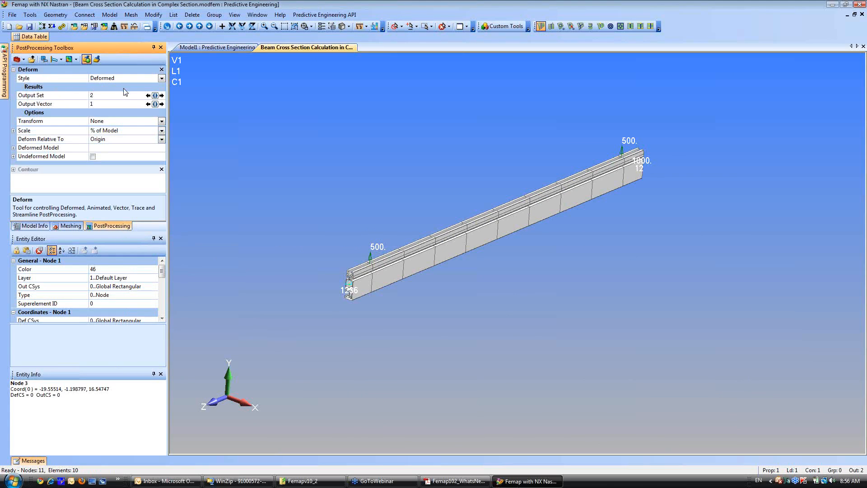
pyautogui.click(155, 96)
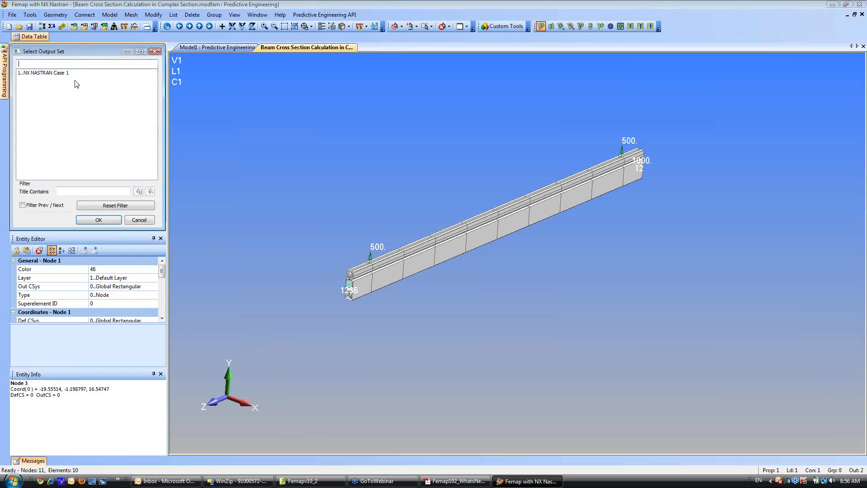
pyautogui.click(49, 74)
pyautogui.click(90, 220)
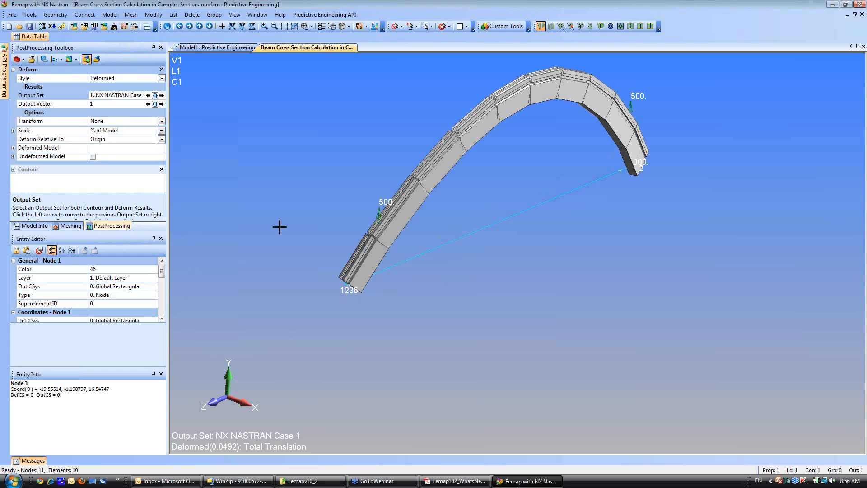
pyautogui.moveTo(280, 227); pyautogui.dragTo(495, 275, button='middle')
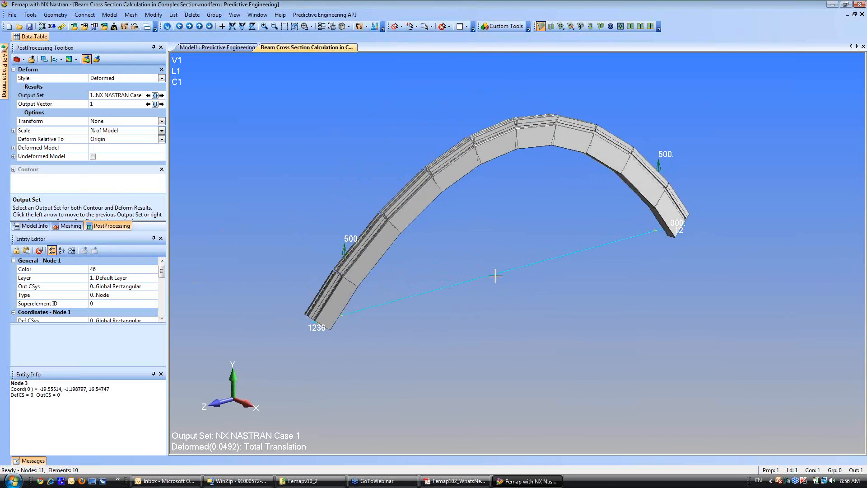
# Set the deformation scale's maximum percentage of model size to 5.
pyautogui.click(125, 132)
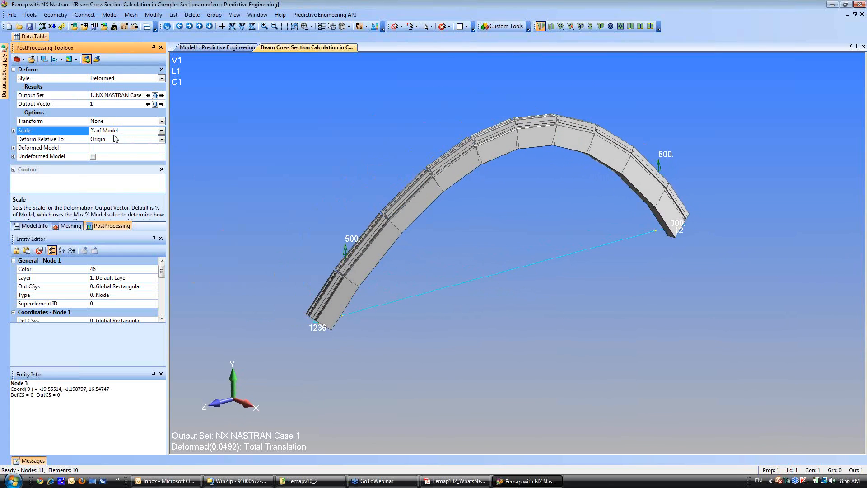
pyautogui.click(161, 131)
pyautogui.click(157, 131)
pyautogui.click(14, 130)
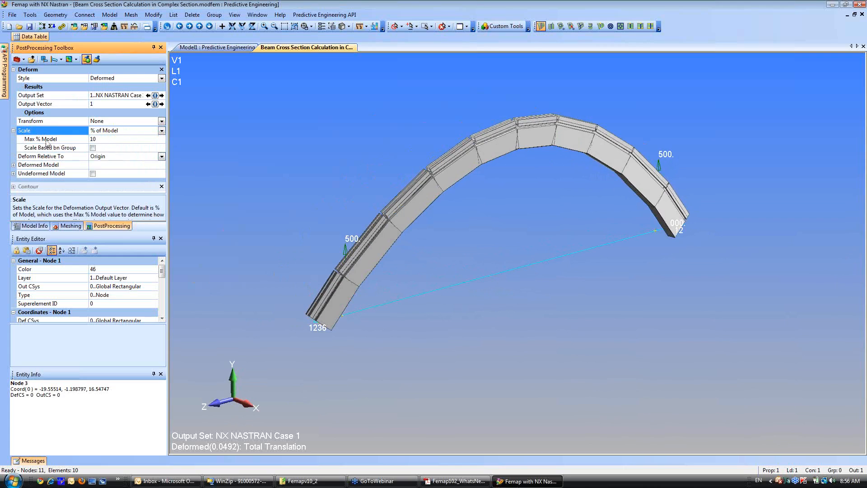
pyautogui.click(108, 139)
pyautogui.write('5')
pyautogui.press('Return')
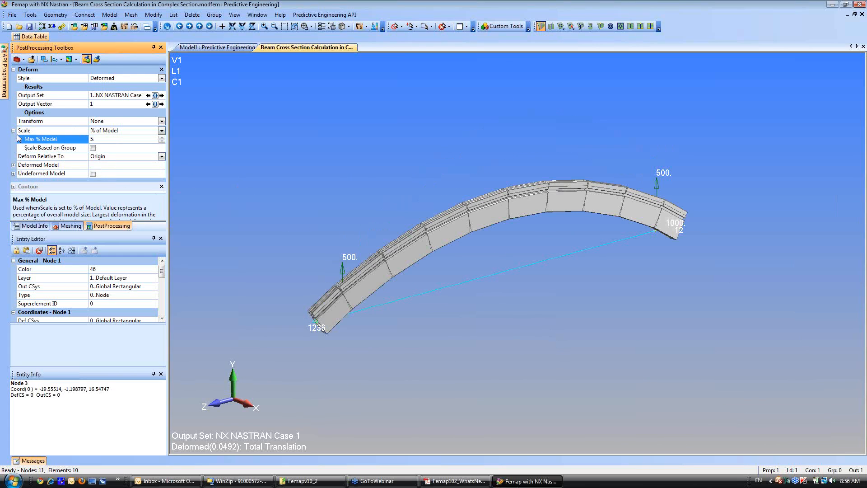
# Select 3166..Beam EndB Max Comb Stress as the contour output vector.
pyautogui.click(14, 69)
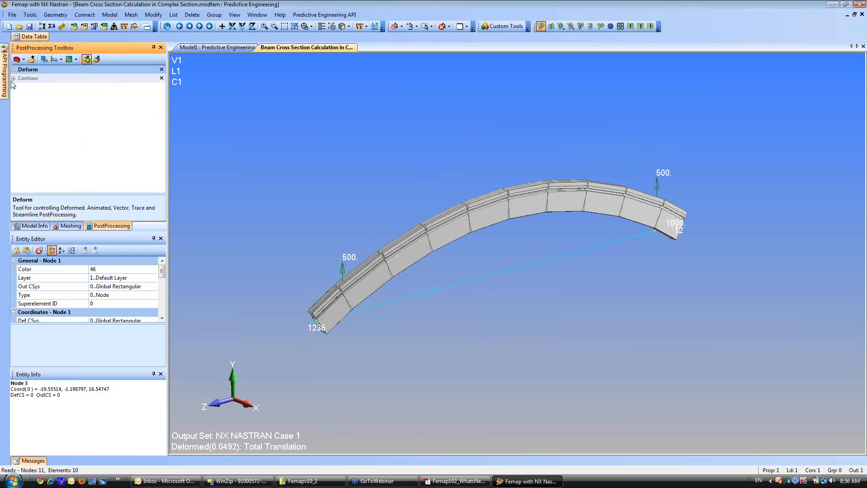
pyautogui.click(14, 79)
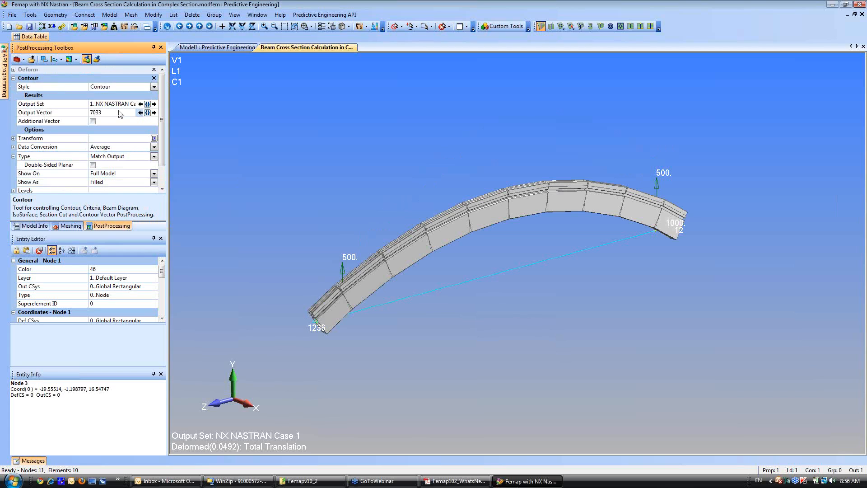
pyautogui.click(147, 113)
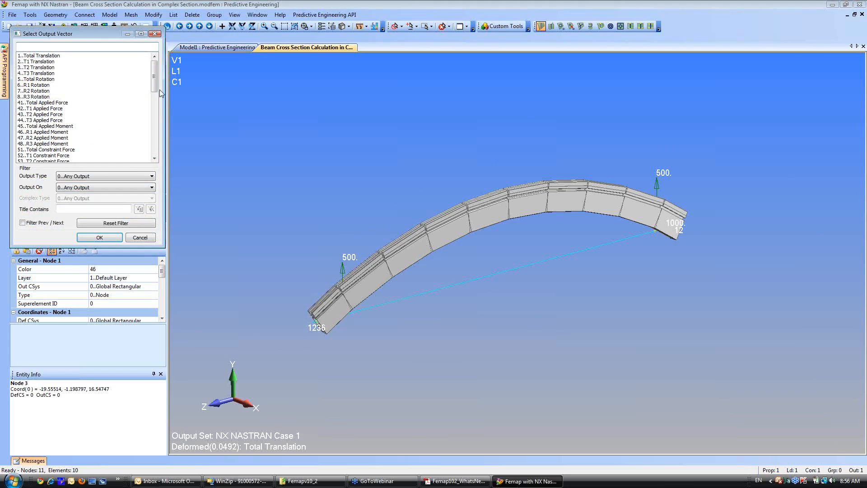
pyautogui.moveTo(154, 81); pyautogui.dragTo(154, 138)
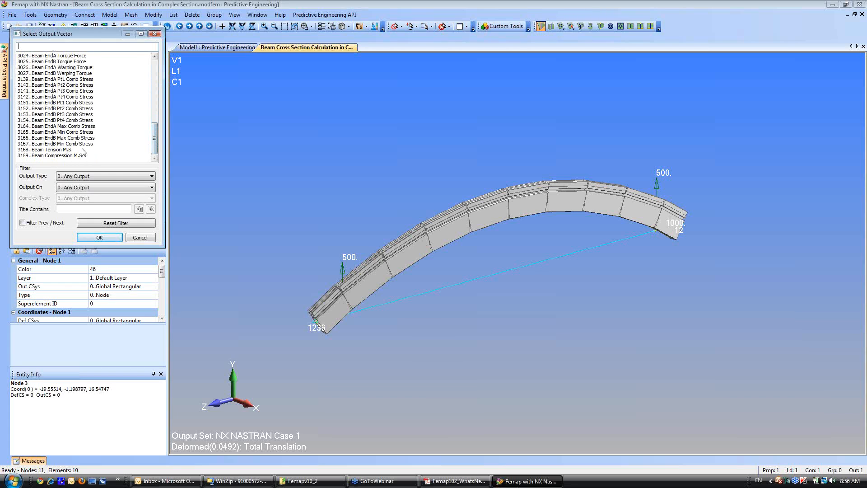
pyautogui.click(71, 139)
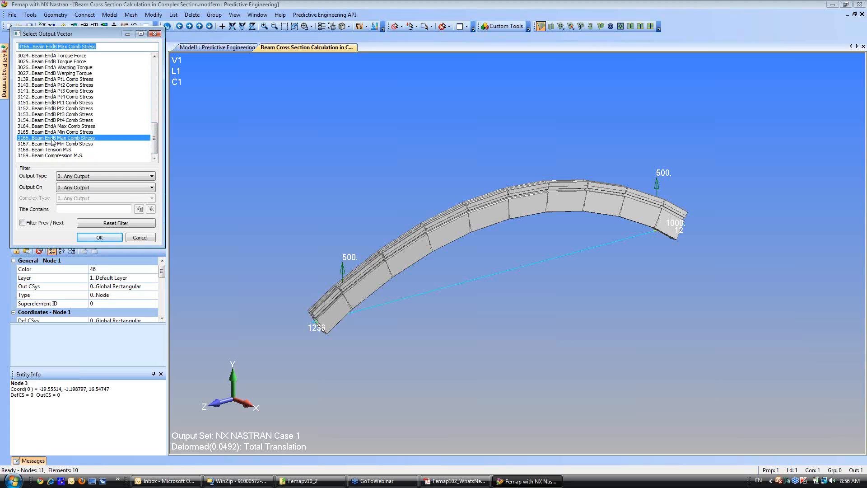
pyautogui.click(96, 238)
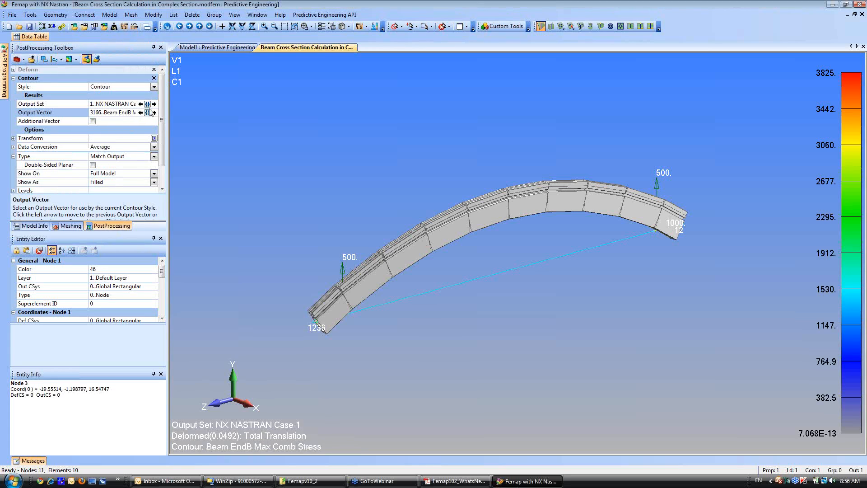
# Change the contour style to Beam Diagram and show it as Beam Contour.
pyautogui.click(154, 88)
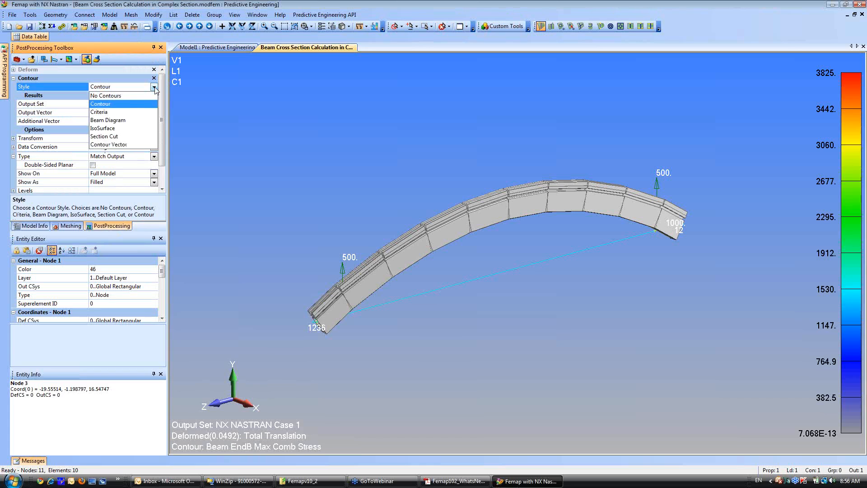
pyautogui.click(120, 120)
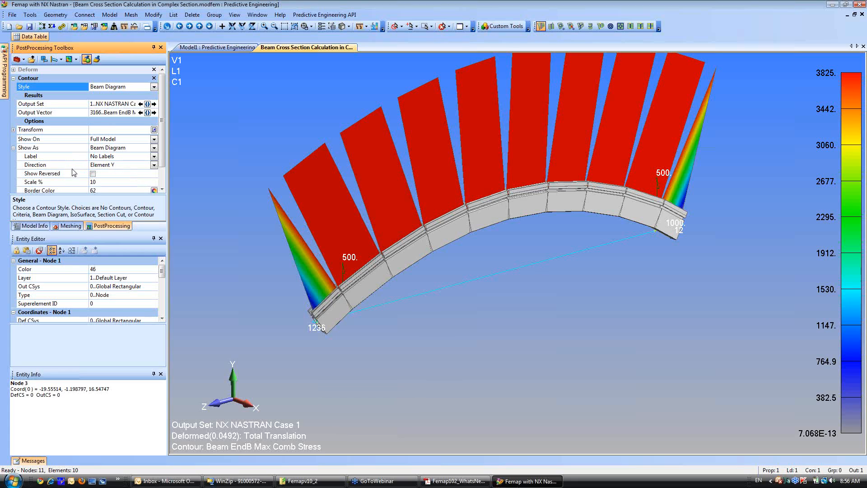
pyautogui.click(154, 149)
pyautogui.click(123, 165)
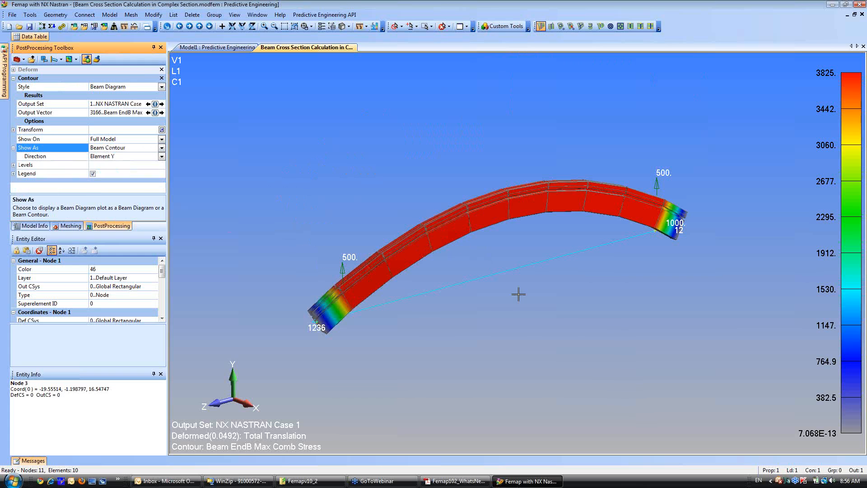
# Examine the combined stress contour along the deformed beam from several distances and angles.
pyautogui.moveTo(546, 325)
pyautogui.mouseDown(button='middle')
pyautogui.moveTo(569, 318)
pyautogui.moveTo(508, 326)
pyautogui.moveTo(552, 314)
pyautogui.mouseUp(button='middle')
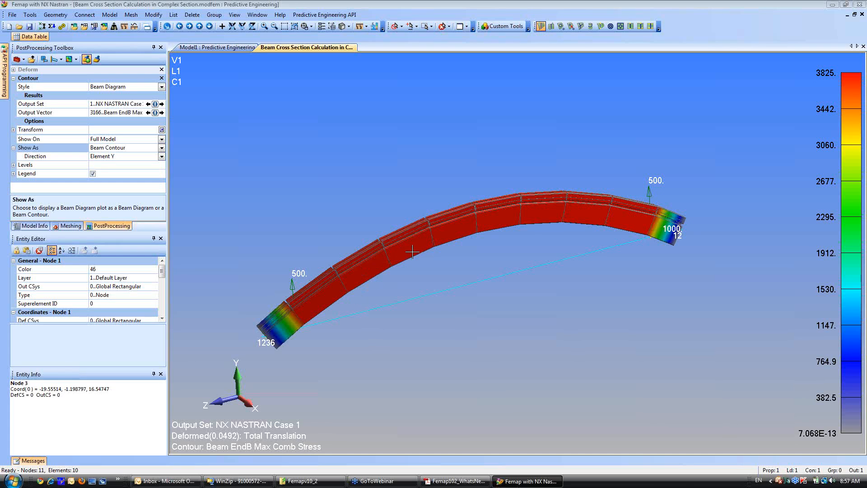
pyautogui.scroll(1, 429, 290)
pyautogui.scroll(3, 429, 290)
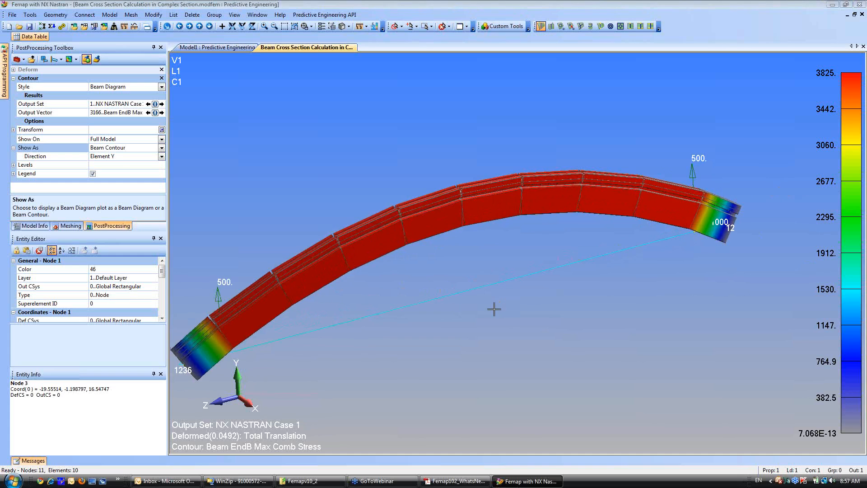
pyautogui.scroll(-3, 485, 270)
pyautogui.scroll(3, 520, 289)
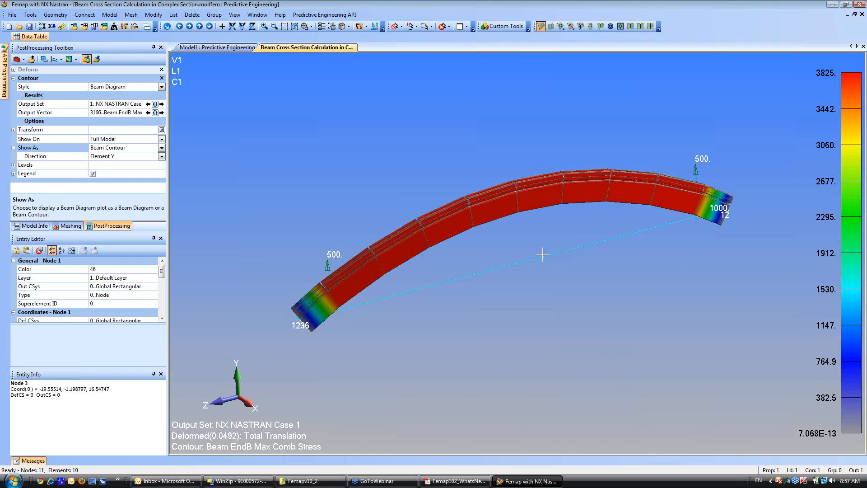
pyautogui.scroll(-3, 531, 272)
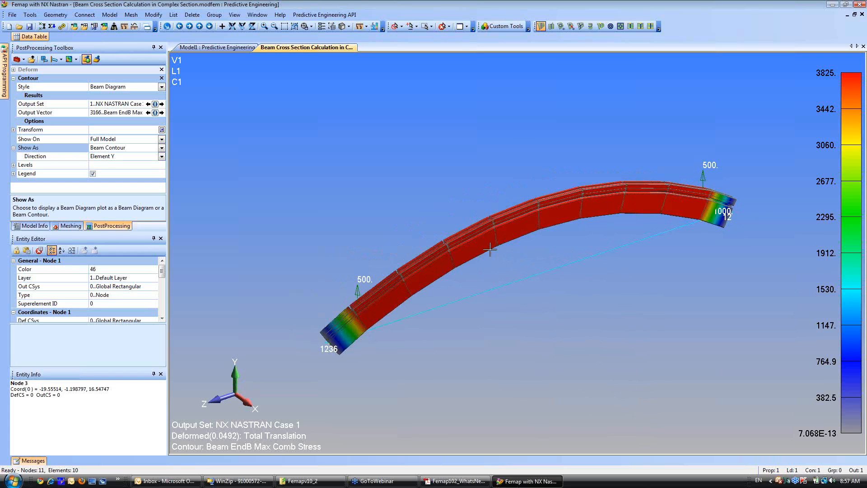
pyautogui.scroll(2, 496, 277)
pyautogui.scroll(1, 495, 276)
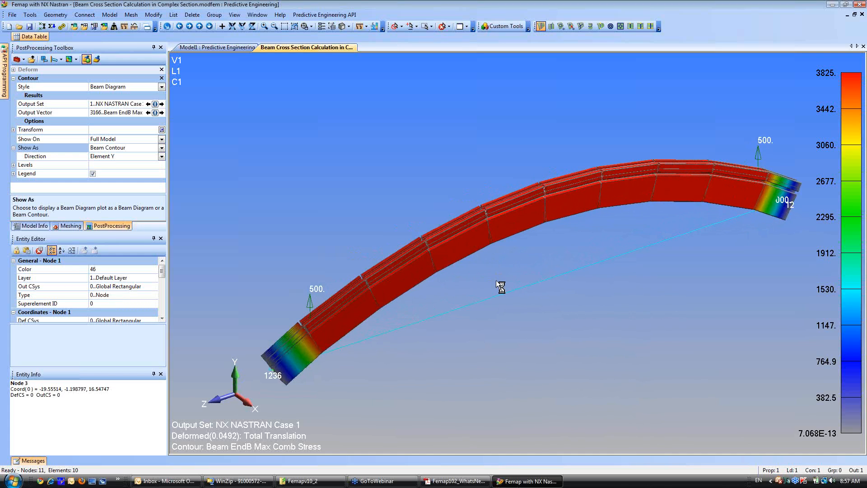
pyautogui.click(332, 27)
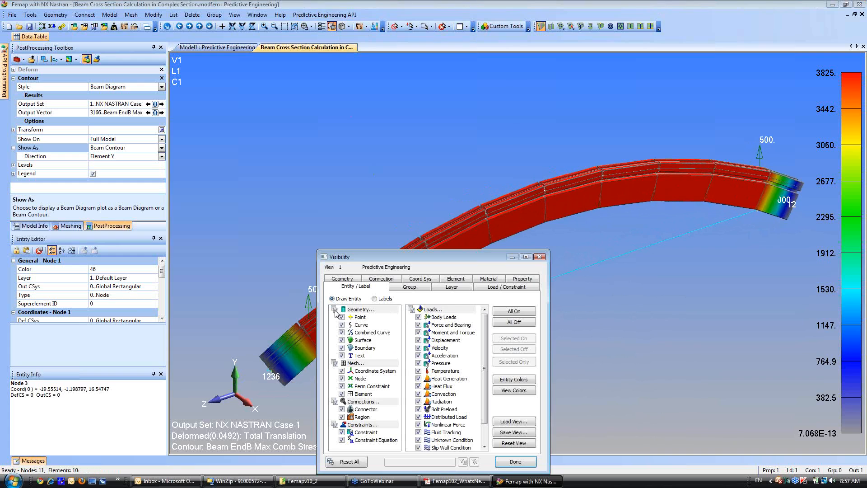
pyautogui.click(515, 461)
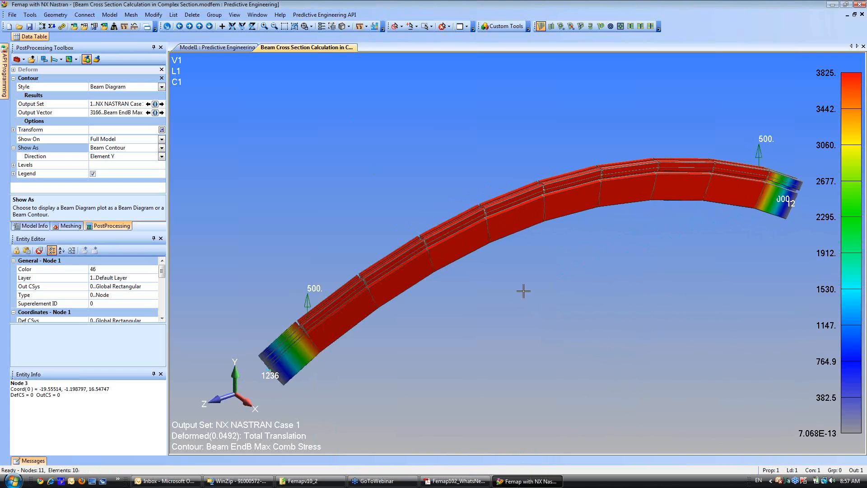
pyautogui.moveTo(517, 285); pyautogui.dragTo(500, 303, button='middle')
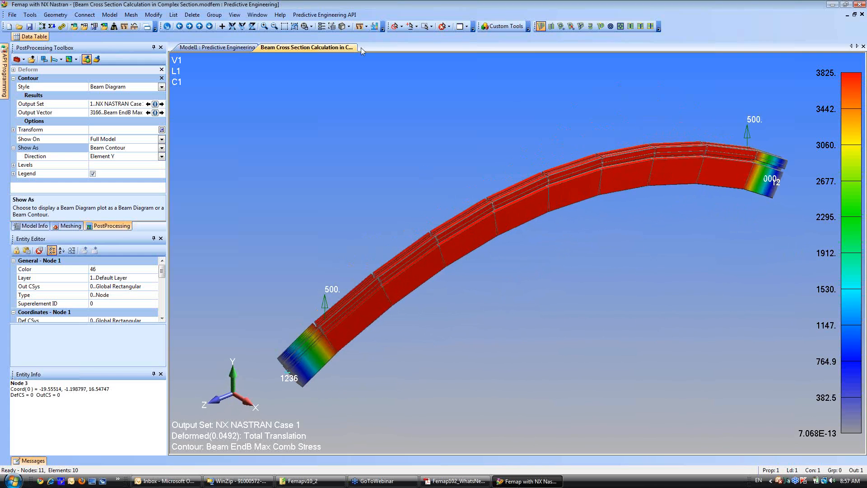
# Turn off the thickness/cross section display and set the Beam Cross Section stress plot to von Mises Stress.
pyautogui.click(348, 26)
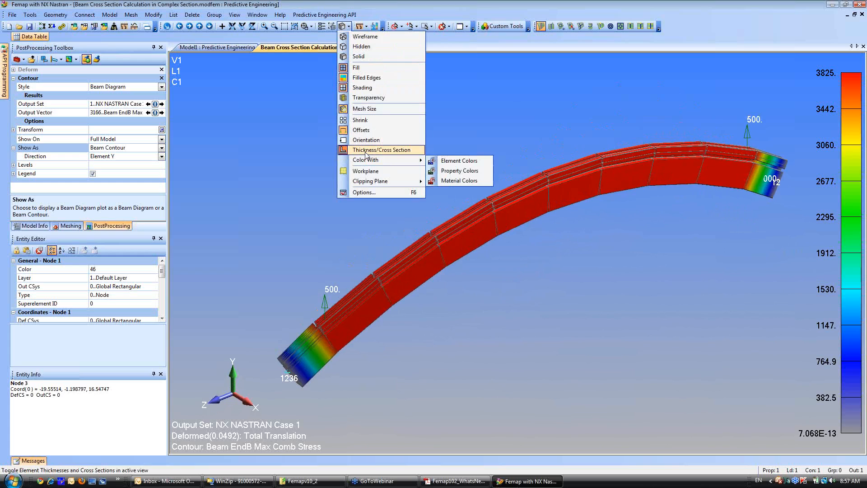
pyautogui.click(351, 153)
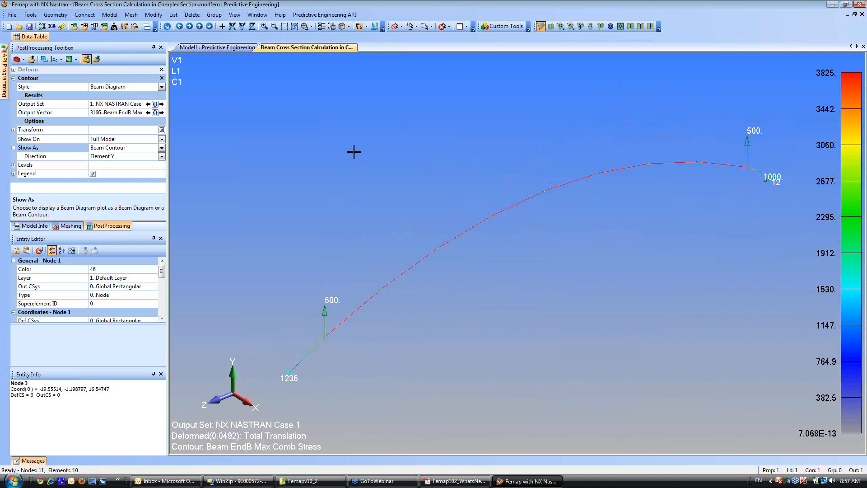
pyautogui.click(235, 16)
pyautogui.moveTo(271, 86)
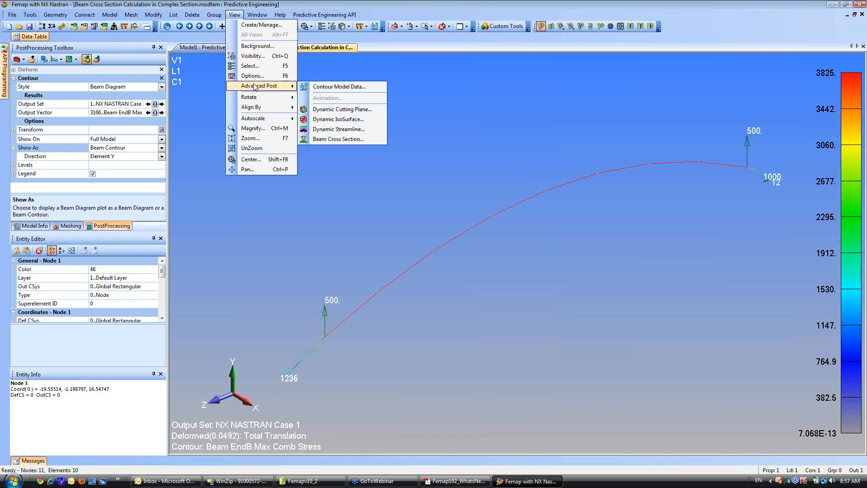
pyautogui.click(329, 140)
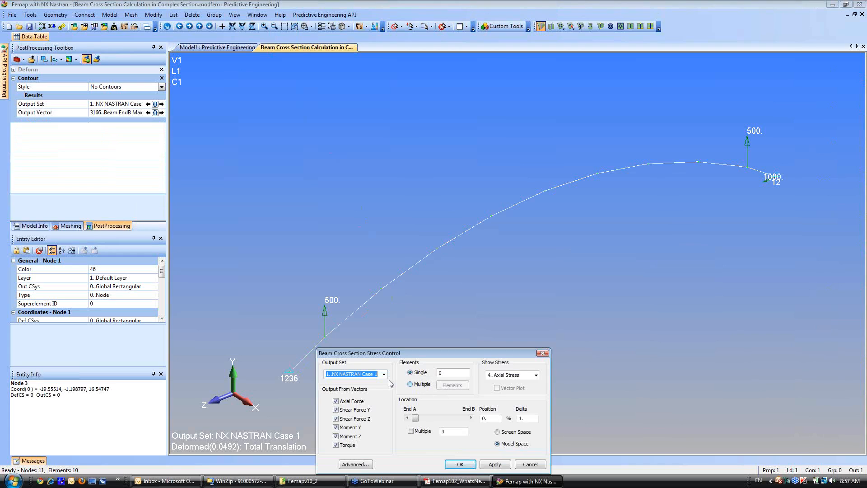
pyautogui.click(536, 375)
pyautogui.click(524, 383)
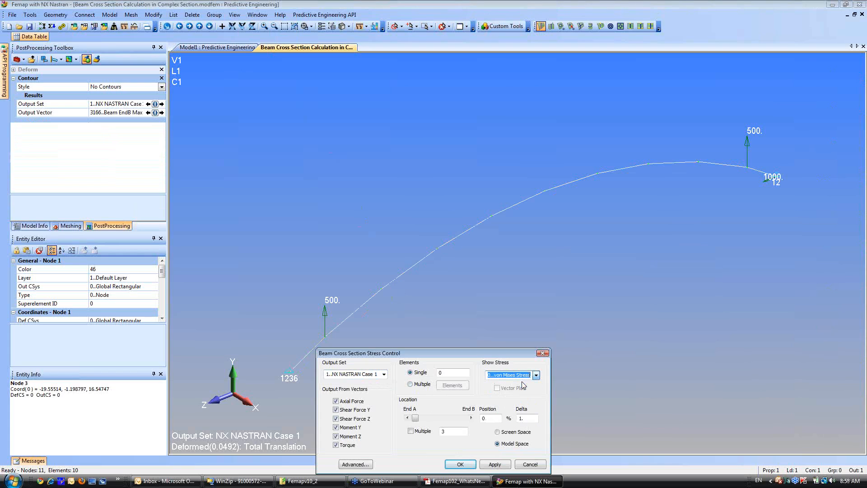
# Enable Section Outline in the advanced options of the beam cross section stress plot.
pyautogui.click(355, 465)
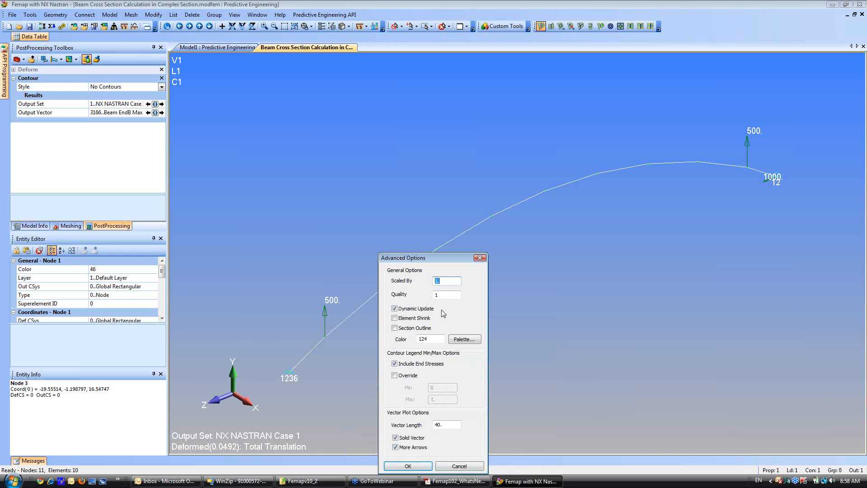
pyautogui.press('Tab')
pyautogui.click(395, 329)
pyautogui.click(412, 466)
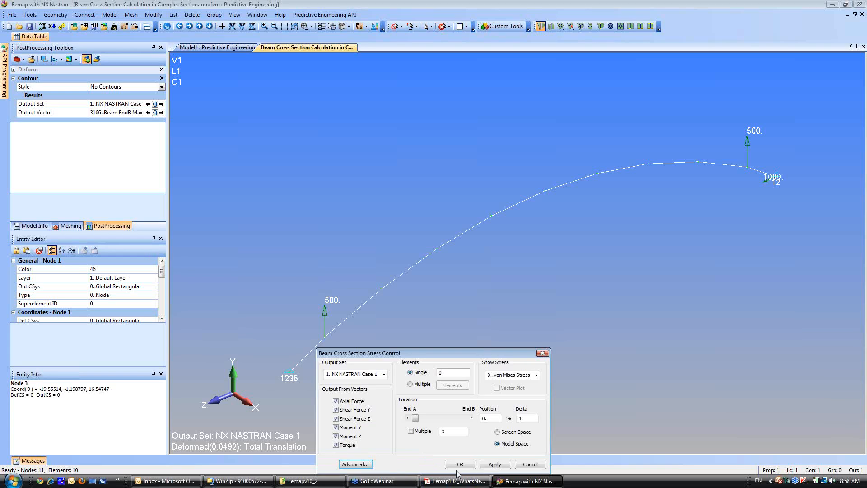
# Plot the cross section stress on multiple elements, selecting all beam elements of the model.
pyautogui.click(410, 384)
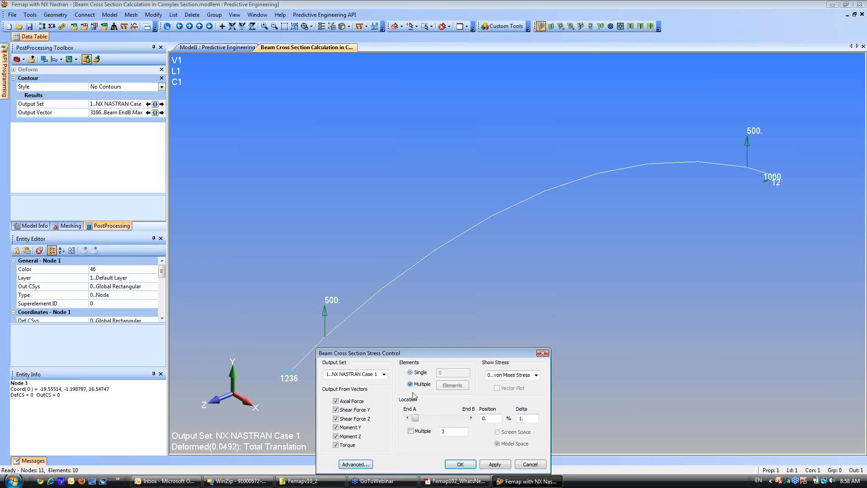
pyautogui.click(453, 386)
pyautogui.click(479, 442)
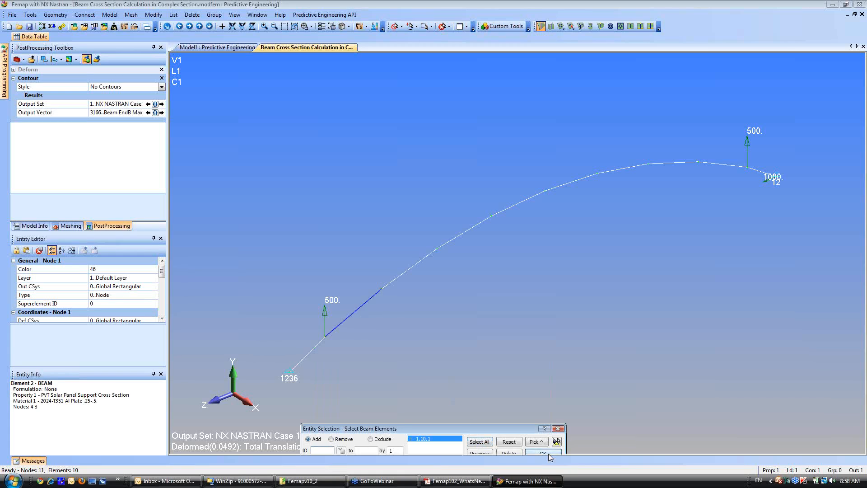
pyautogui.click(547, 453)
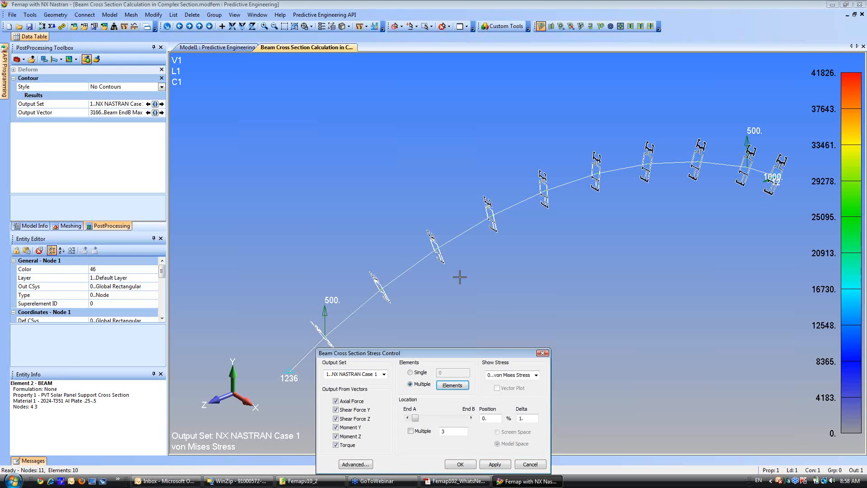
# Examine the von Mises cross section stress plots along the deformed beam from several distances and angles.
pyautogui.keyDown('shift'); pyautogui.moveTo(547, 124); pyautogui.dragTo(531, 317, button='middle'); pyautogui.keyUp('shift')
pyautogui.keyDown('ctrl'); pyautogui.moveTo(519, 228); pyautogui.dragTo(594, 172, button='middle'); pyautogui.keyUp('ctrl')
pyautogui.scroll(5, 621, 230)
pyautogui.keyDown('ctrl'); pyautogui.moveTo(568, 229); pyautogui.dragTo(342, 261, button='middle'); pyautogui.keyUp('ctrl')
pyautogui.keyDown('ctrl'); pyautogui.moveTo(610, 93); pyautogui.dragTo(494, 126, button='middle'); pyautogui.keyUp('ctrl')
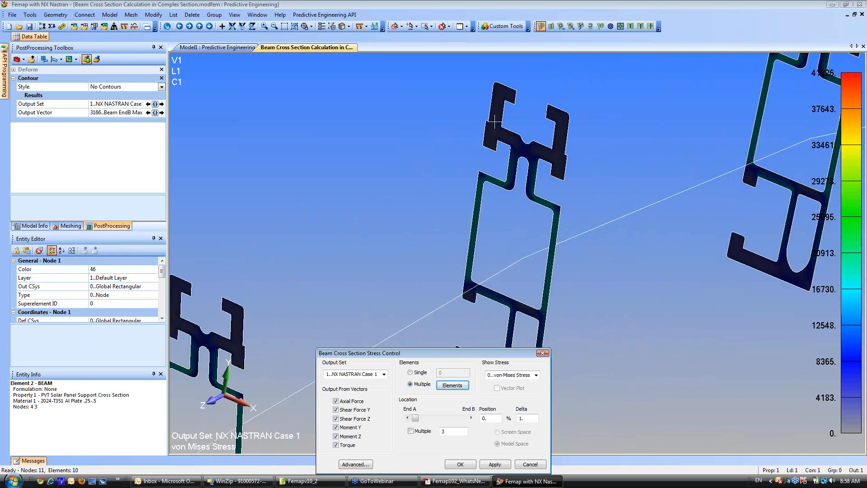
pyautogui.scroll(2, 485, 237)
pyautogui.keyDown('shift'); pyautogui.moveTo(485, 237); pyautogui.dragTo(487, 250, button='middle'); pyautogui.keyUp('shift')
pyautogui.keyDown('ctrl'); pyautogui.moveTo(490, 106); pyautogui.dragTo(457, 85, button='middle'); pyautogui.keyUp('ctrl')
pyautogui.scroll(-5, 457, 85)
pyautogui.keyDown('ctrl'); pyautogui.moveTo(518, 258); pyautogui.dragTo(527, 201, button='middle'); pyautogui.keyUp('ctrl')
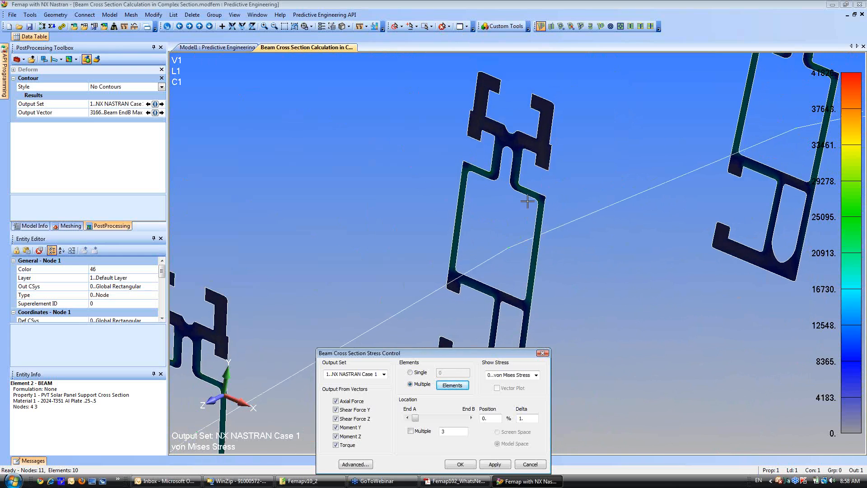
pyautogui.scroll(-5, 564, 218)
pyautogui.keyDown('shift'); pyautogui.moveTo(565, 226); pyautogui.dragTo(563, 138, button='middle'); pyautogui.keyUp('shift')
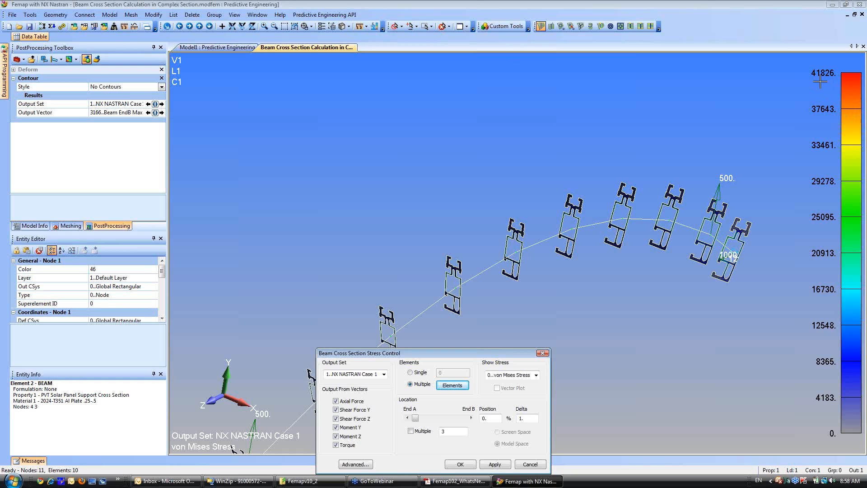
pyautogui.keyDown('ctrl'); pyautogui.moveTo(578, 297); pyautogui.dragTo(506, 294, button='middle'); pyautogui.keyUp('ctrl')
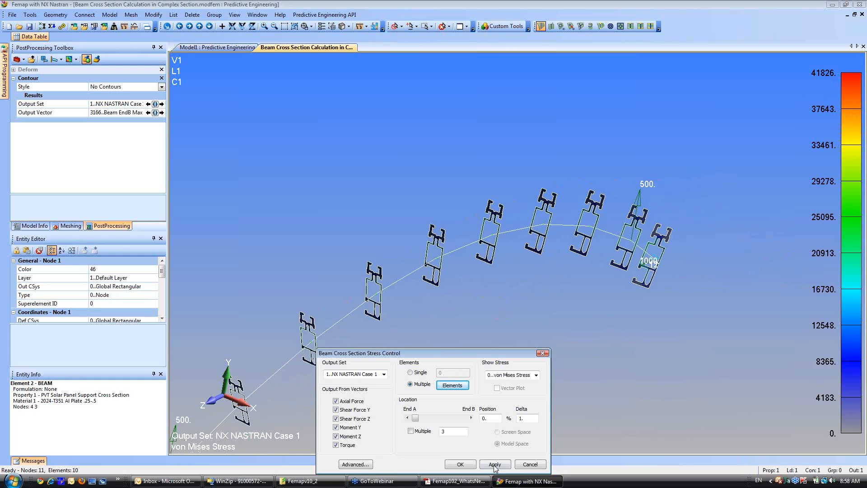
# Switch the cross section stress plot to a single element at position 37.38% and show it on element 10.
pyautogui.click(411, 373)
pyautogui.keyDown('ctrl'); pyautogui.moveTo(614, 275); pyautogui.dragTo(518, 312, button='middle'); pyautogui.keyUp('ctrl')
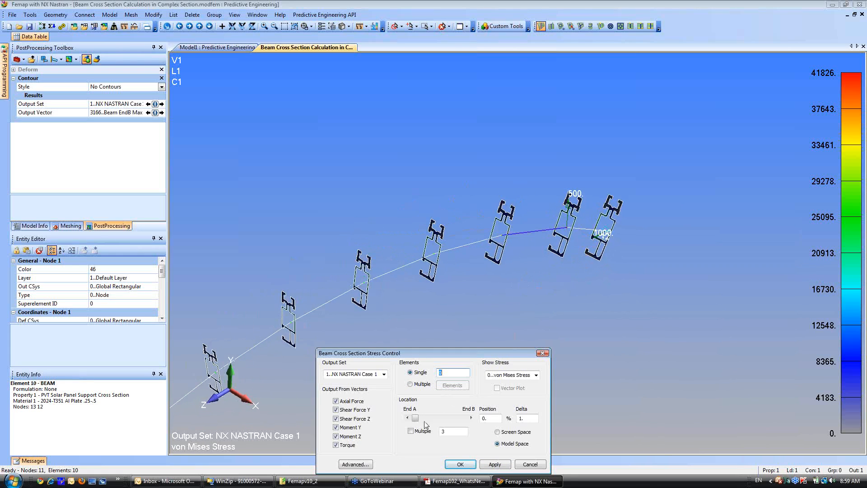
pyautogui.moveTo(416, 418); pyautogui.dragTo(433, 418)
pyautogui.click(428, 424)
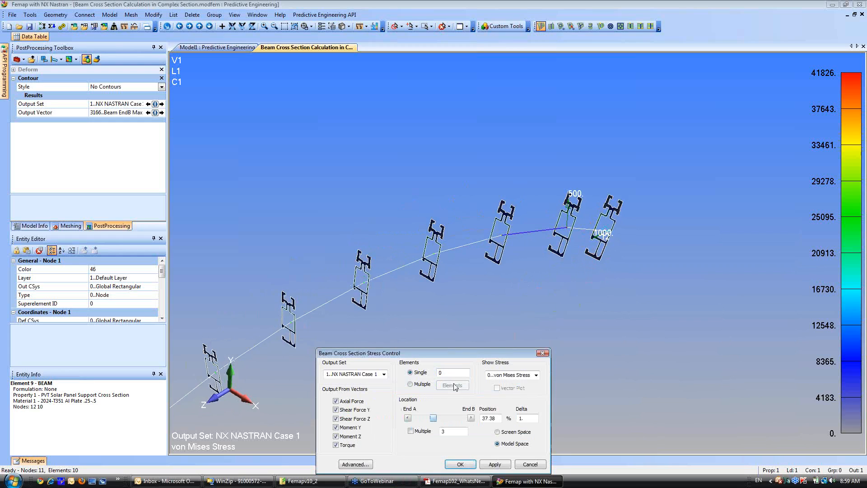
pyautogui.click(588, 256)
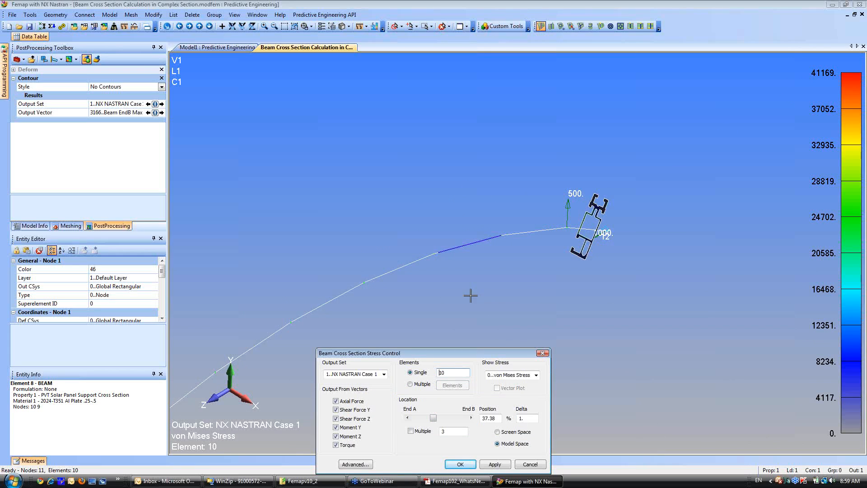
# Show the single-element cross section stress on elements 9, 8 and 10 in turn.
pyautogui.scroll(5, 556, 230)
pyautogui.click(526, 207)
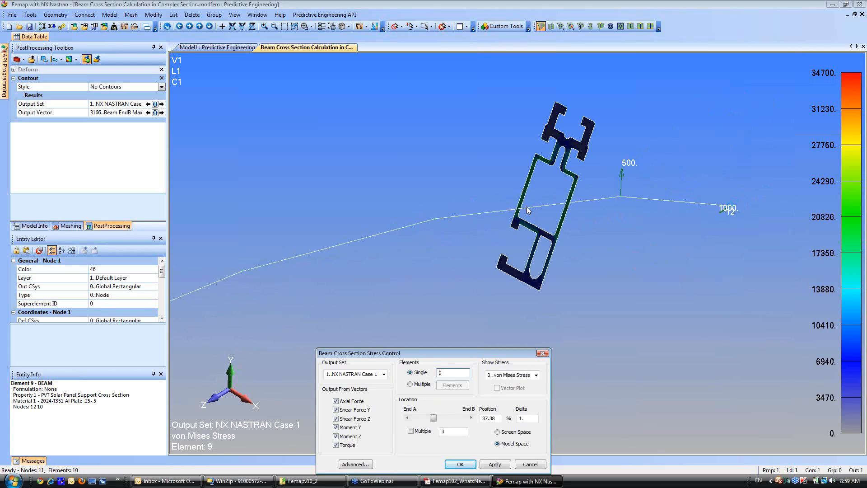
pyautogui.click(372, 239)
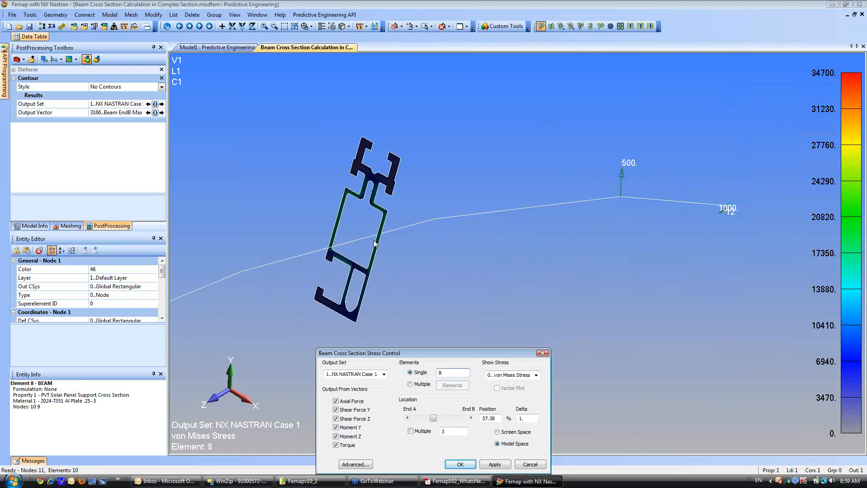
pyautogui.click(679, 211)
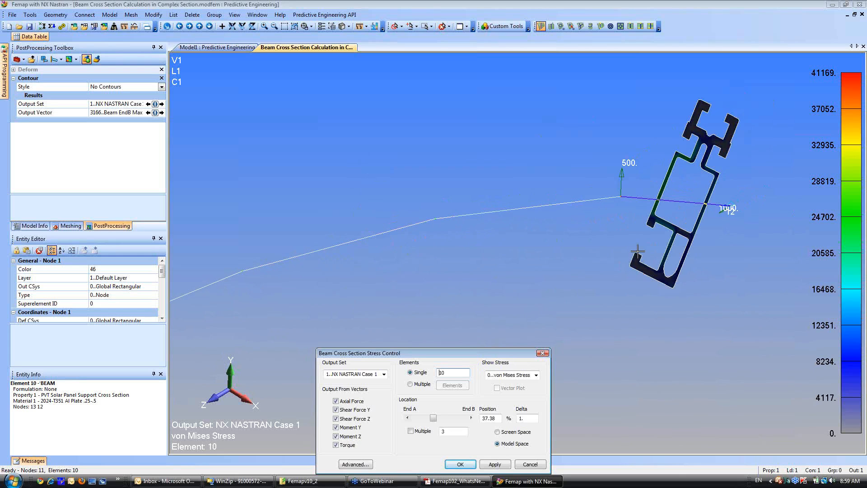
# Inspect the von Mises stress in element 10's cross section, including a close look at its inner corner.
pyautogui.keyDown('ctrl'); pyautogui.moveTo(632, 251); pyautogui.dragTo(500, 296, button='middle'); pyautogui.keyUp('ctrl')
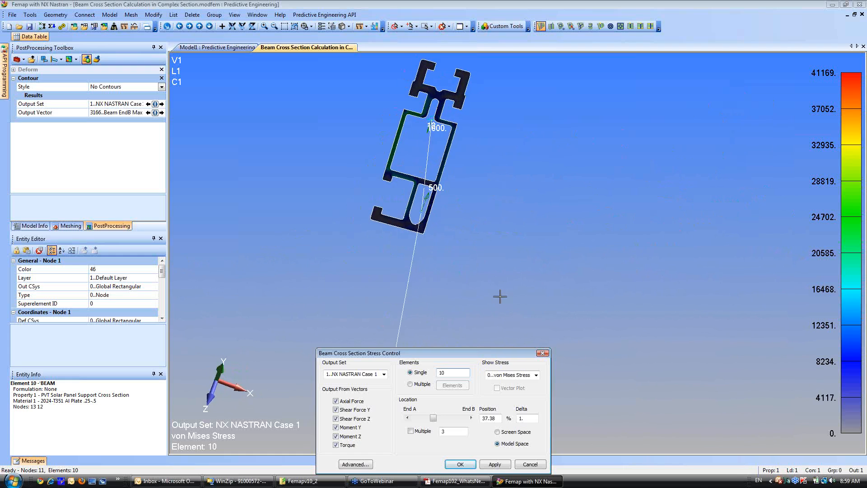
pyautogui.keyDown('ctrl'); pyautogui.moveTo(360, 98); pyautogui.dragTo(397, 226, button='middle'); pyautogui.keyUp('ctrl')
pyautogui.scroll(5, 397, 226)
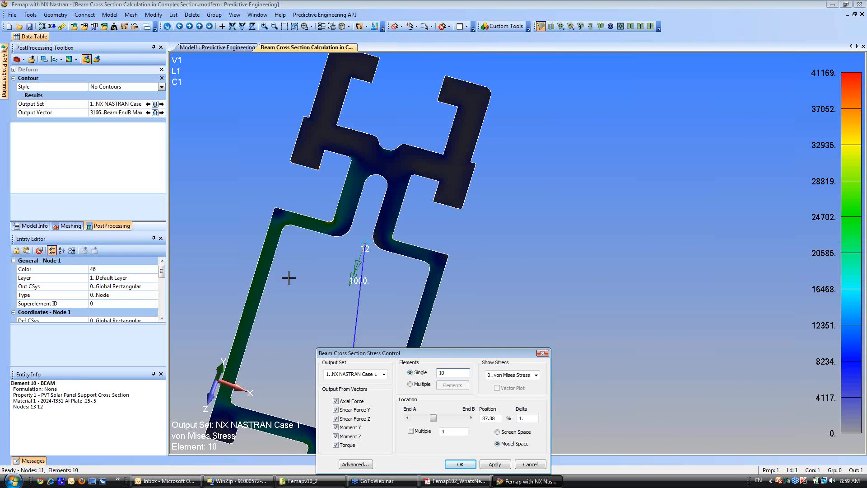
pyautogui.moveTo(339, 277); pyautogui.dragTo(388, 285, button='middle')
pyautogui.keyDown('shift'); pyautogui.moveTo(514, 176); pyautogui.dragTo(503, 335, button='middle'); pyautogui.keyUp('shift')
pyautogui.keyDown('ctrl'); pyautogui.moveTo(527, 156); pyautogui.dragTo(441, 163, button='middle'); pyautogui.keyUp('ctrl')
pyautogui.scroll(5, 442, 164)
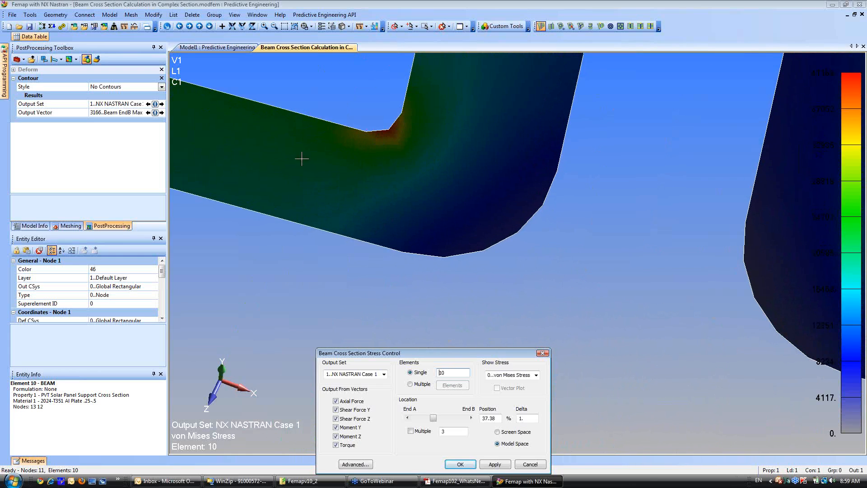
pyautogui.keyDown('shift'); pyautogui.moveTo(405, 264); pyautogui.dragTo(467, 188, button='middle'); pyautogui.keyUp('shift')
pyautogui.scroll(-5, 467, 188)
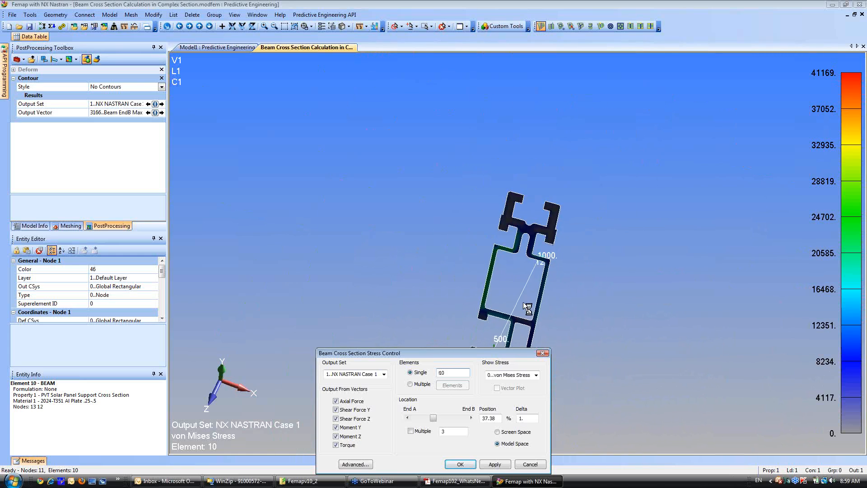
pyautogui.keyDown('ctrl'); pyautogui.moveTo(496, 247); pyautogui.dragTo(524, 195, button='middle'); pyautogui.keyUp('ctrl')
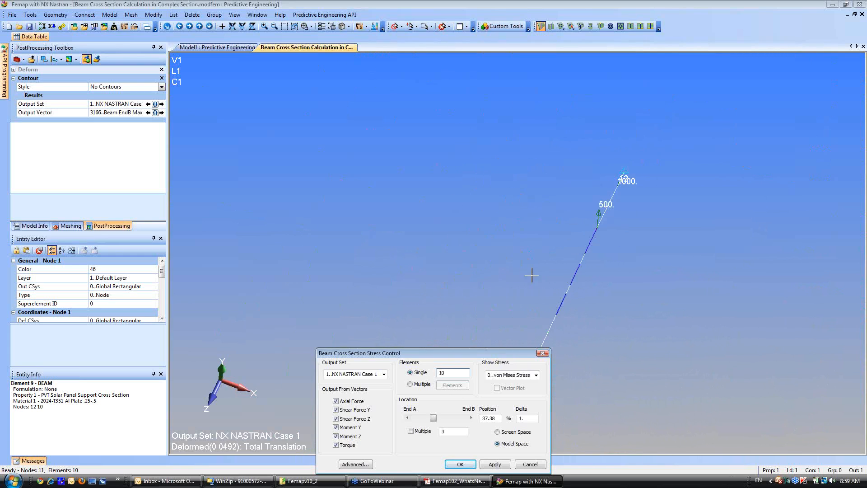
# Plot the single-element cross section stress on element 9 and close the stress control dialog.
pyautogui.click(572, 280)
pyautogui.keyDown('shift'); pyautogui.moveTo(459, 247); pyautogui.dragTo(468, 134, button='middle'); pyautogui.keyUp('shift')
pyautogui.moveTo(463, 265); pyautogui.dragTo(434, 242, button='middle')
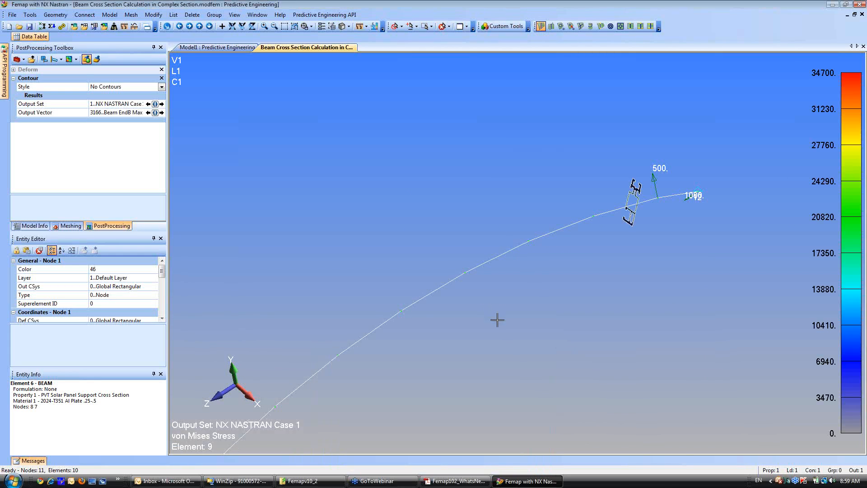
pyautogui.moveTo(498, 319); pyautogui.dragTo(487, 212, button='middle')
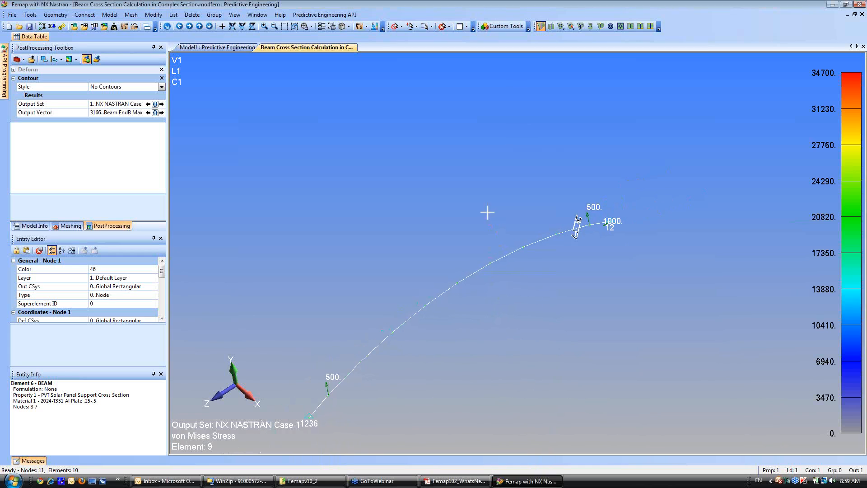
# Turn on the Thickness/Cross Section display so the deformed beam is drawn with its full profile.
pyautogui.click(351, 28)
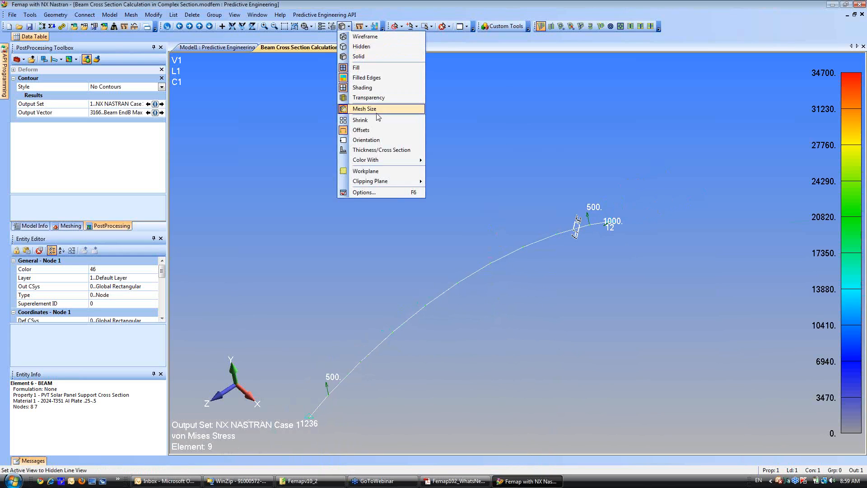
pyautogui.click(378, 151)
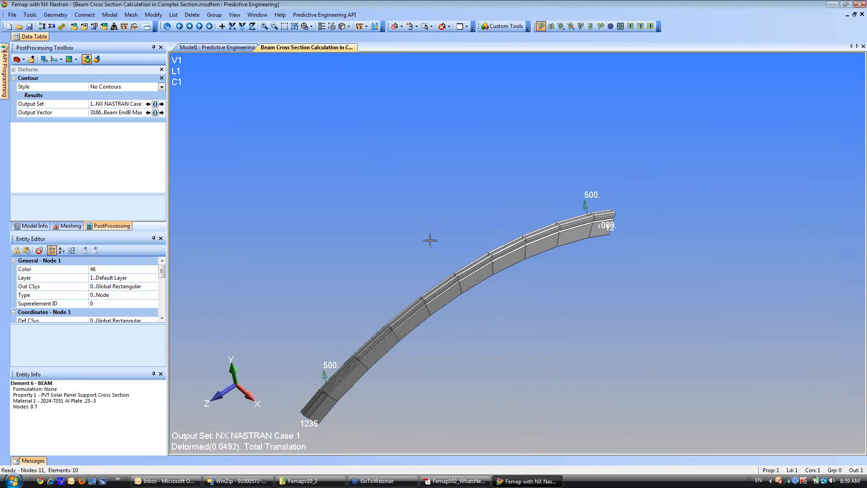
pyautogui.moveTo(436, 231); pyautogui.dragTo(448, 183, button='middle')
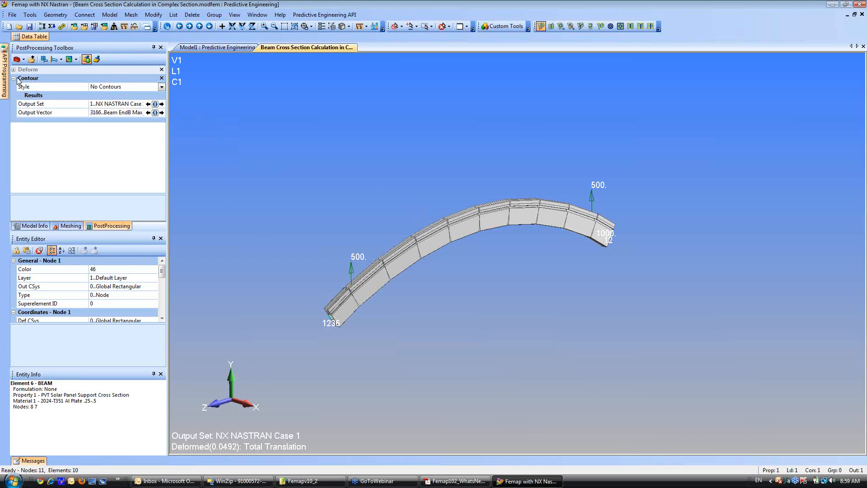
# Set the contour style to Beam Diagram for the beam's combined stress results.
pyautogui.click(162, 87)
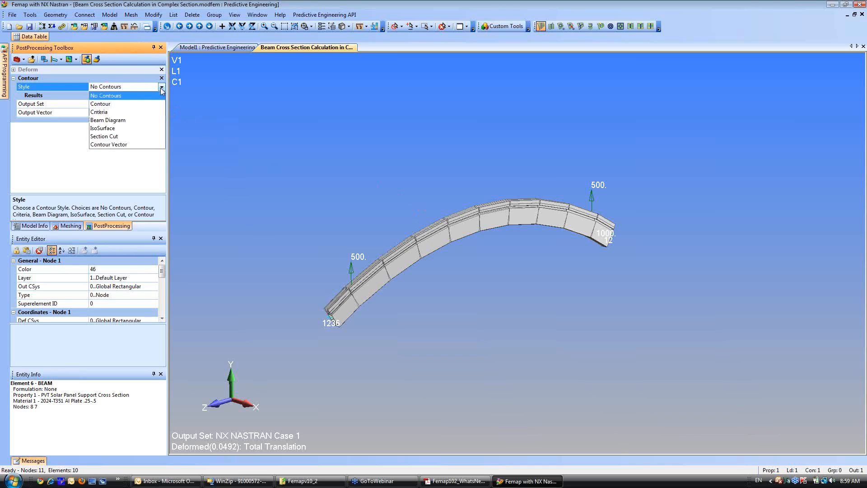
pyautogui.click(107, 120)
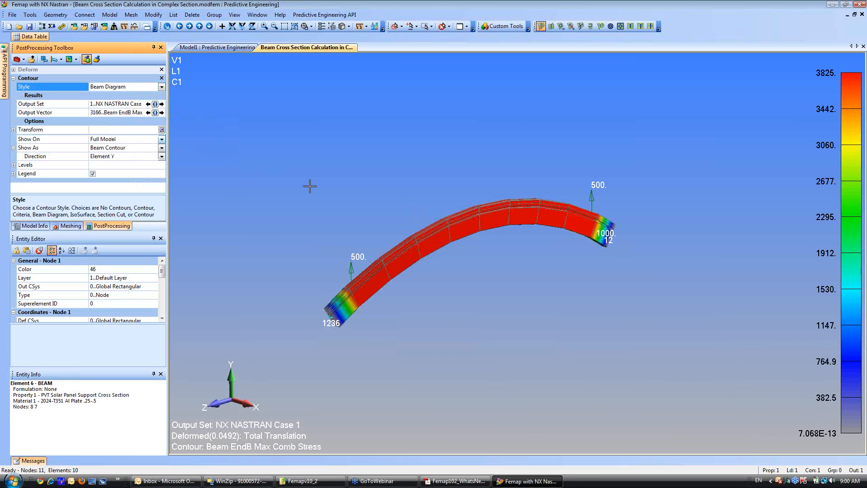
pyautogui.moveTo(489, 257); pyautogui.dragTo(487, 246, button='middle')
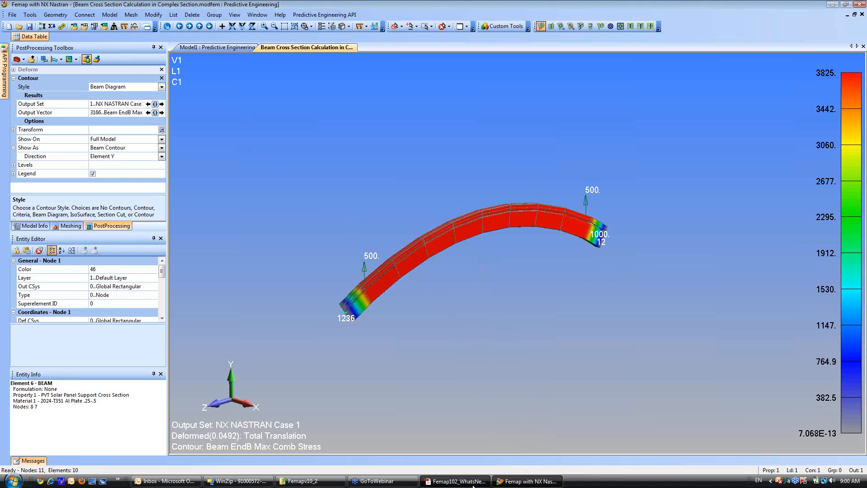
# Switch to the Femap 10.2 What's New PDF in Adobe Acrobat and advance to page 12.
pyautogui.click(457, 480)
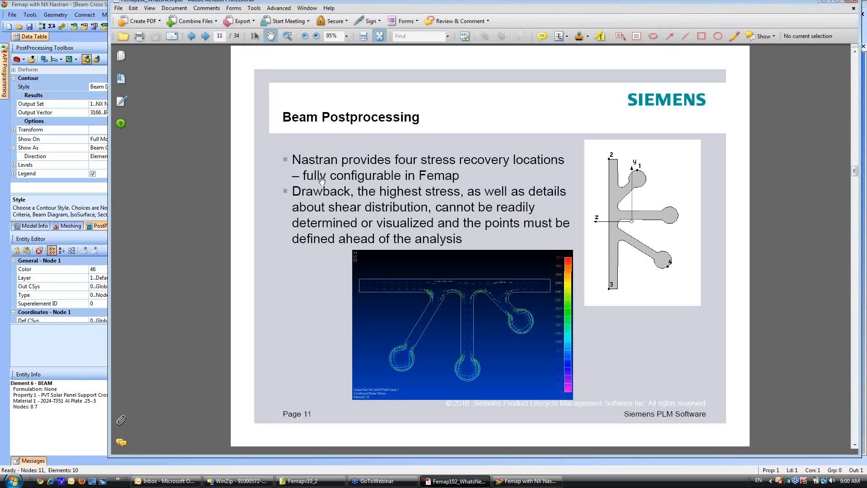
pyautogui.click(205, 36)
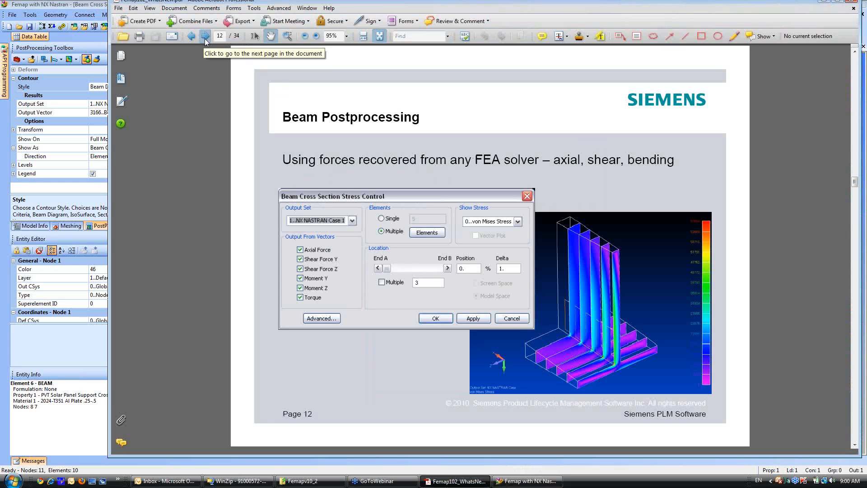
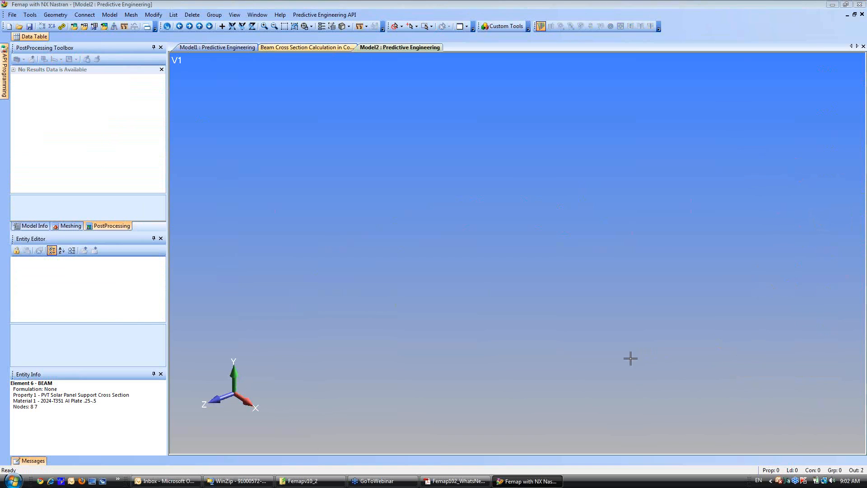
# Import AEROSPACE BRACKET.X_T from the Femapv10_2 Advanced Surface Modeling folder with a geometry scale factor of 39.37.
pyautogui.click(74, 27)
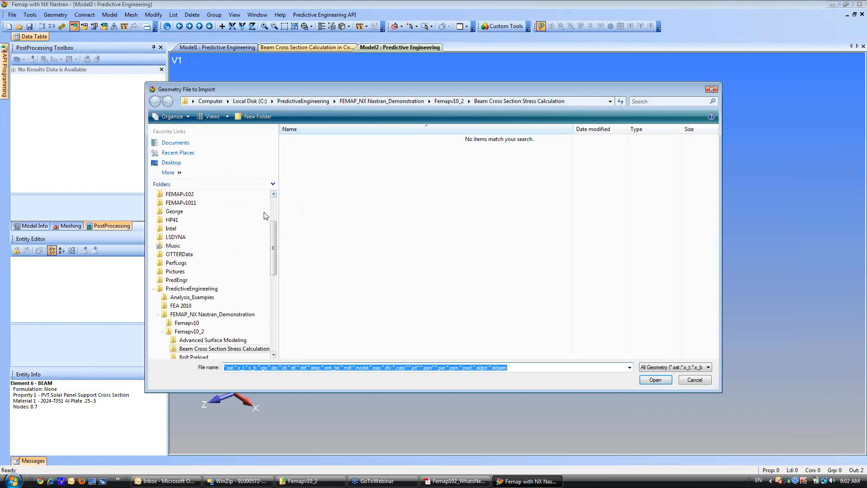
pyautogui.click(154, 289)
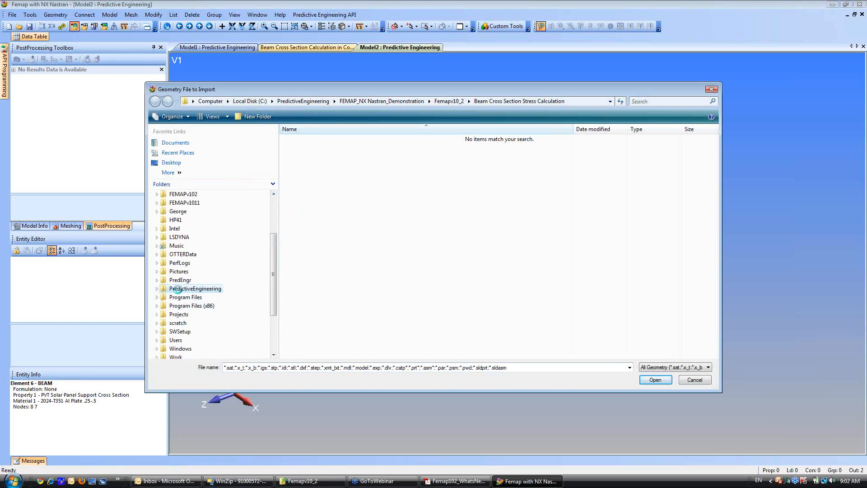
pyautogui.click(180, 290)
pyautogui.doubleClick(340, 158)
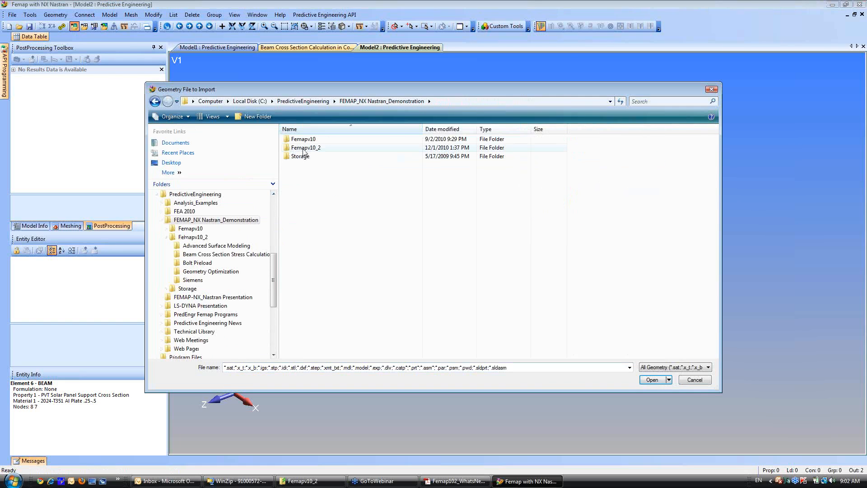
pyautogui.doubleClick(317, 141)
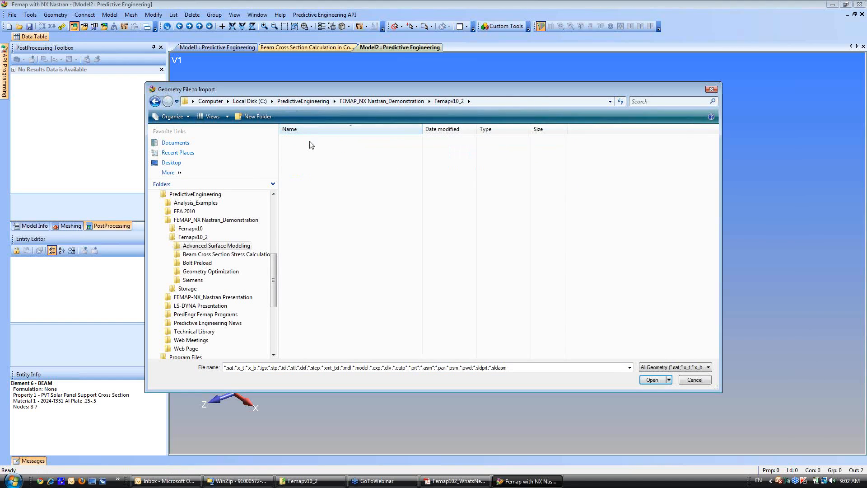
pyautogui.click(317, 147)
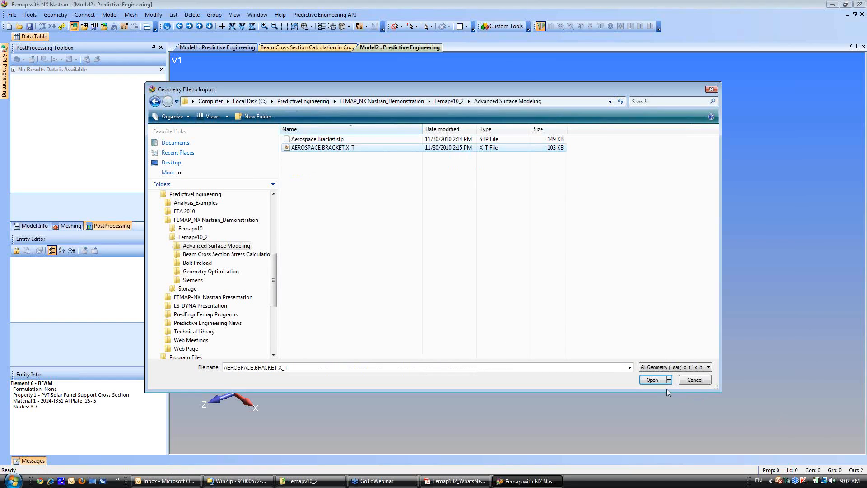
pyautogui.click(651, 379)
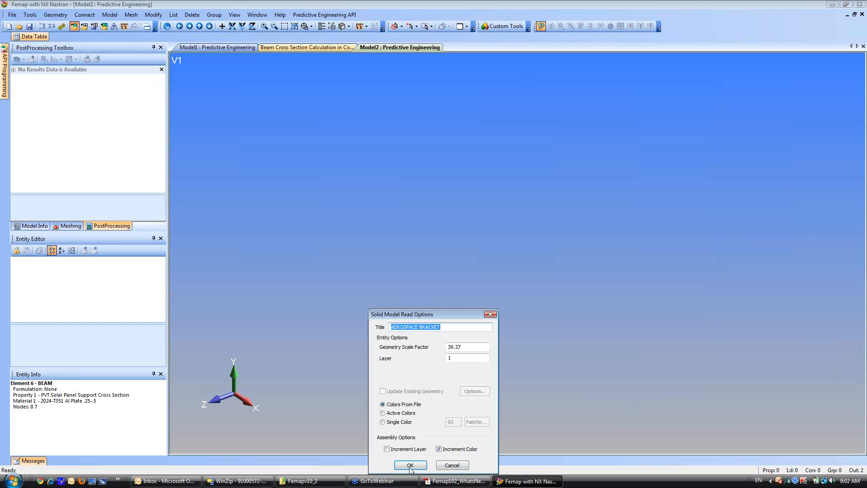
pyautogui.click(411, 469)
# Examine the imported bracket assembly from several angles and zoom levels.
pyautogui.moveTo(517, 284); pyautogui.dragTo(704, 247, button='middle')
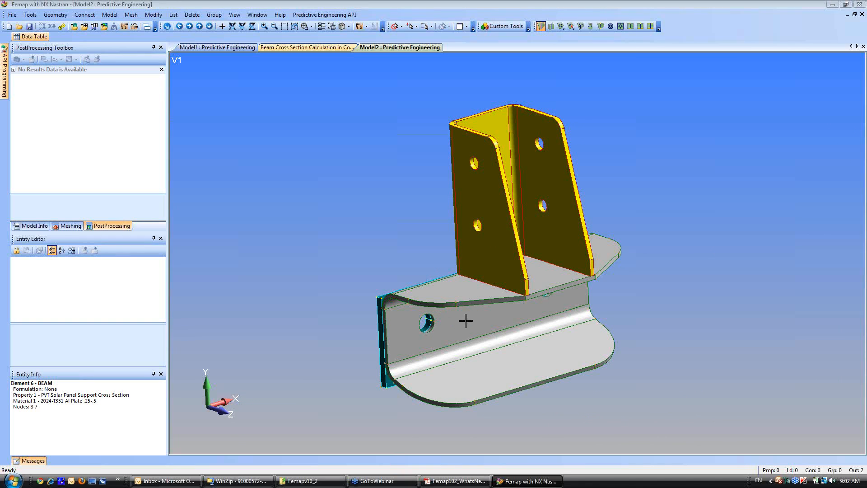
pyautogui.keyDown('ctrl'); pyautogui.moveTo(461, 295); pyautogui.dragTo(460, 303, button='middle'); pyautogui.keyUp('ctrl')
pyautogui.scroll(1, 461, 303)
pyautogui.scroll(2, 387, 228)
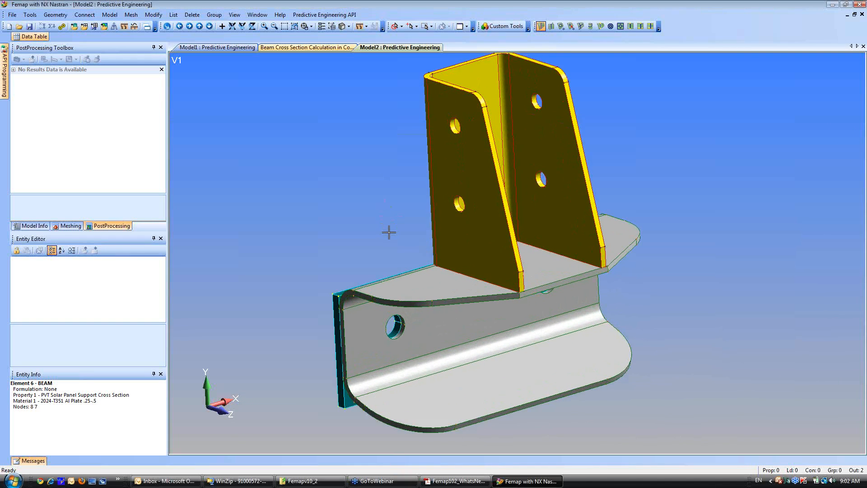
pyautogui.scroll(-1, 402, 260)
pyautogui.scroll(1, 429, 253)
pyautogui.moveTo(438, 252); pyautogui.dragTo(451, 293, button='middle')
pyautogui.scroll(-1, 436, 280)
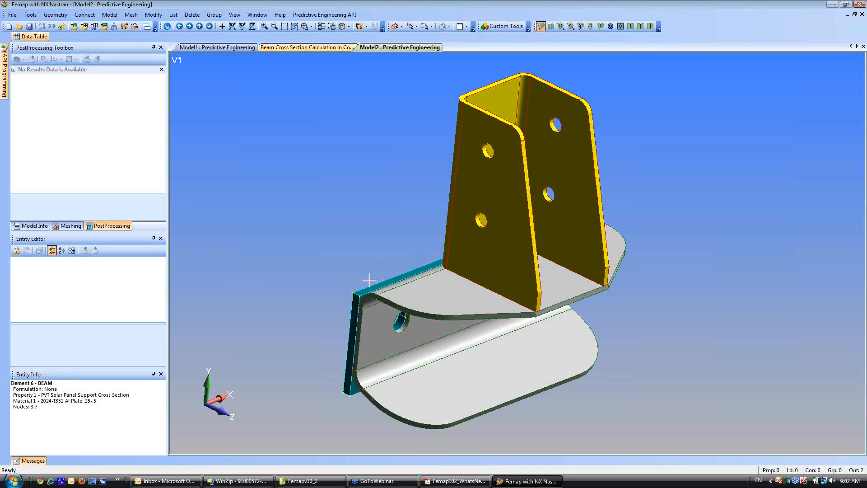
# List the model's geometry in the model tree and hide the Backside Bracket solid.
pyautogui.click(32, 226)
pyautogui.moveTo(451, 218); pyautogui.dragTo(501, 260, button='middle')
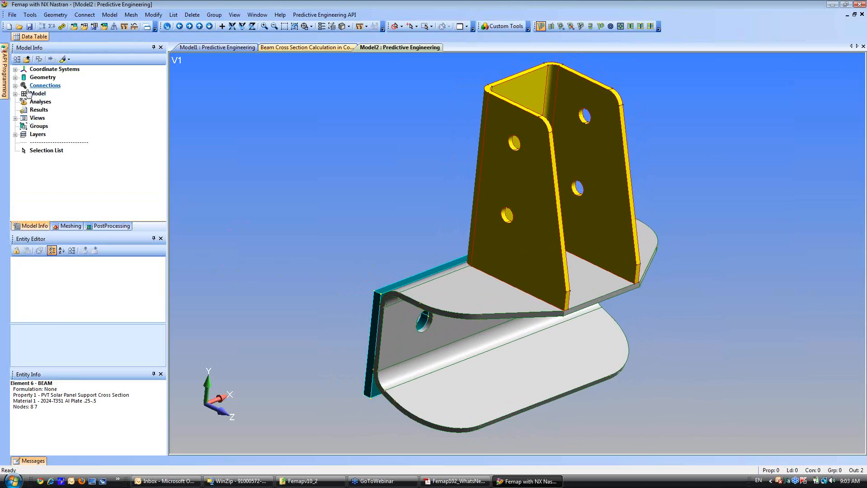
pyautogui.click(15, 78)
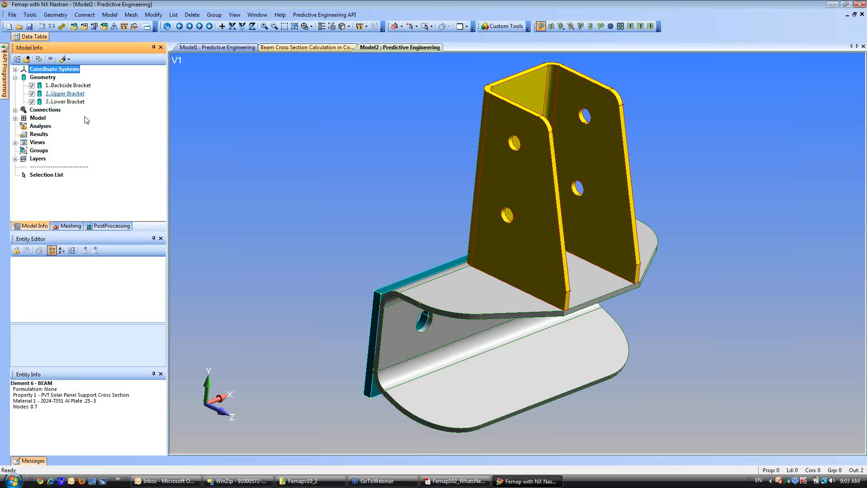
pyautogui.moveTo(377, 309); pyautogui.dragTo(427, 302, button='middle')
pyautogui.moveTo(574, 364); pyautogui.dragTo(452, 375, button='middle')
pyautogui.click(68, 86)
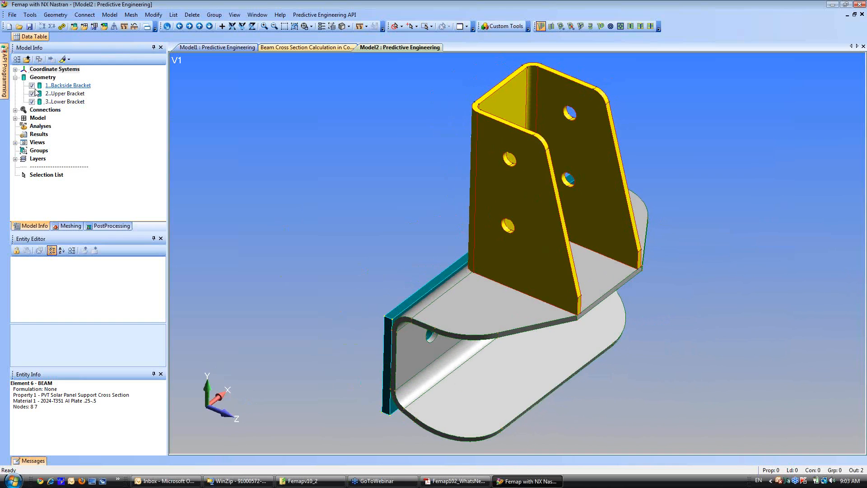
pyautogui.click(32, 86)
# Generate automatic midsurfaces from all surfaces of the Upper and Lower Brackets with target thickness 0.1, and hide both solids.
pyautogui.moveTo(396, 301); pyautogui.dragTo(528, 300, button='middle')
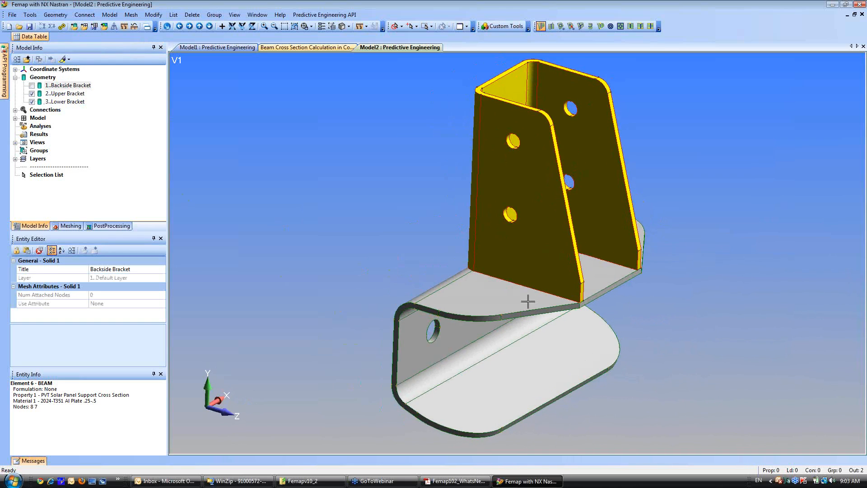
pyautogui.moveTo(418, 399); pyautogui.dragTo(441, 358, button='middle')
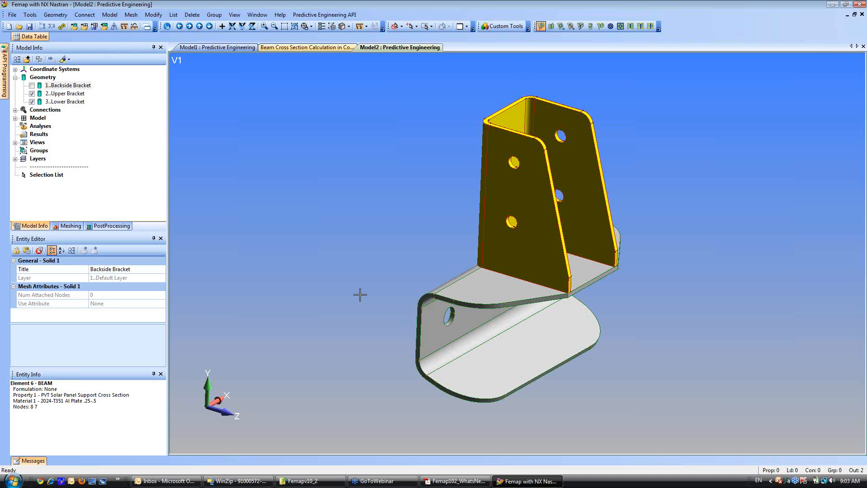
pyautogui.scroll(1, 506, 223)
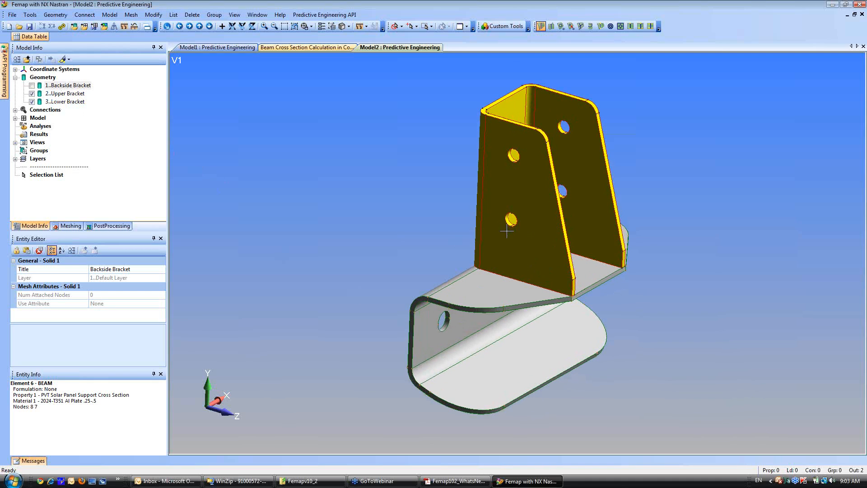
pyautogui.keyDown('ctrl'); pyautogui.moveTo(513, 237); pyautogui.dragTo(493, 242, button='middle'); pyautogui.keyUp('ctrl')
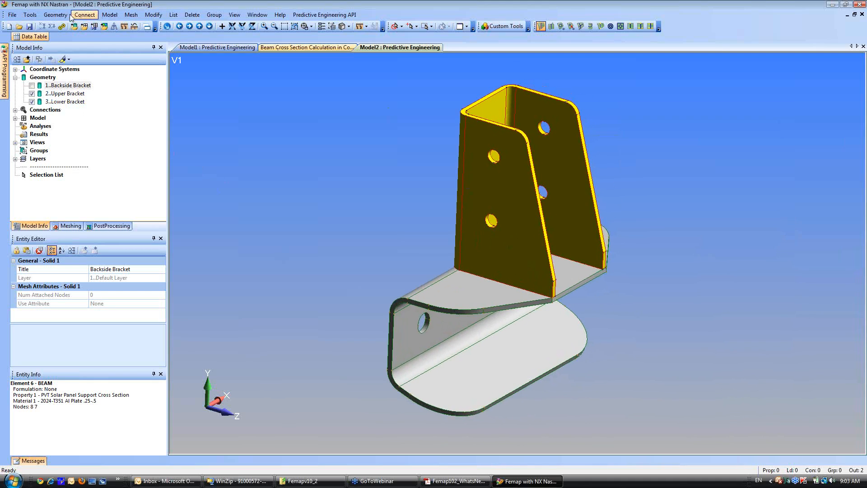
pyautogui.click(55, 14)
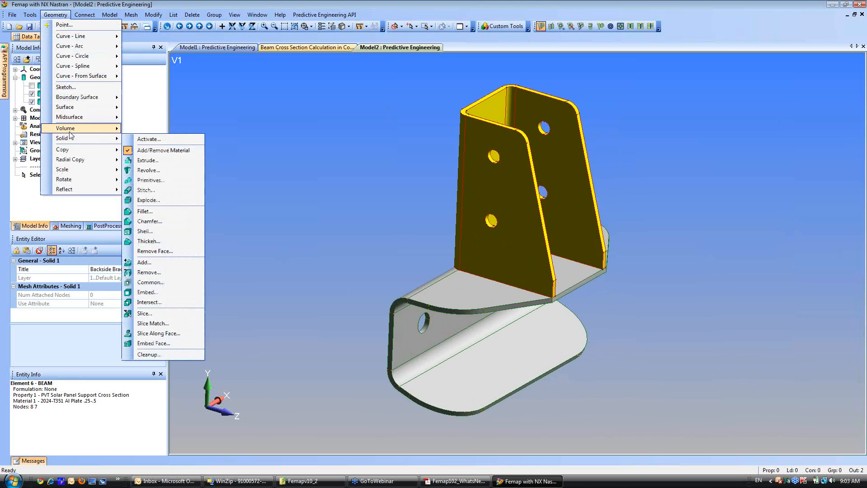
pyautogui.moveTo(71, 122)
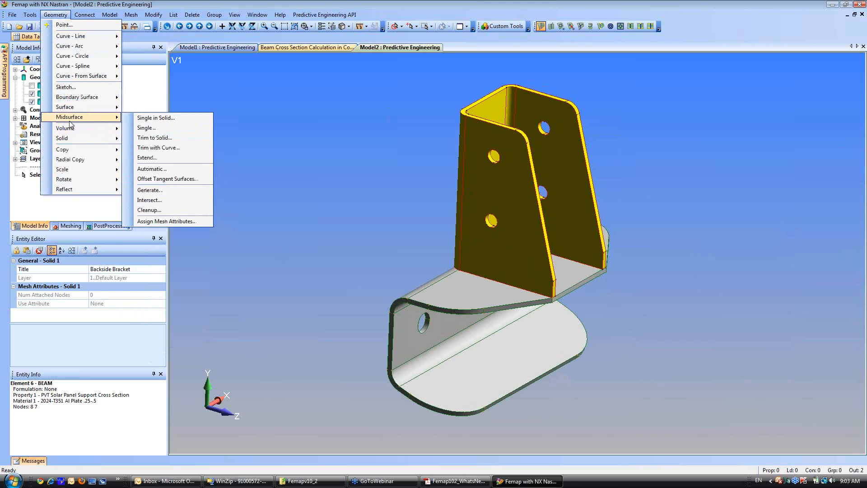
pyautogui.click(168, 170)
pyautogui.moveTo(345, 95); pyautogui.dragTo(624, 391)
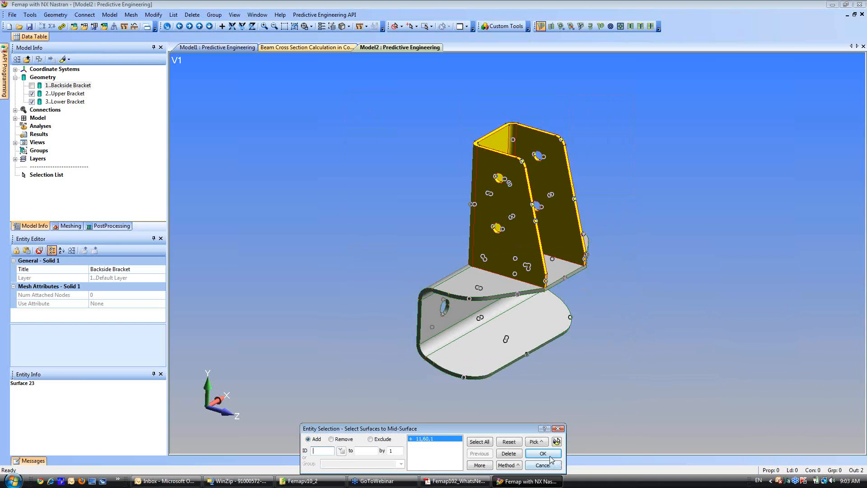
pyautogui.click(543, 453)
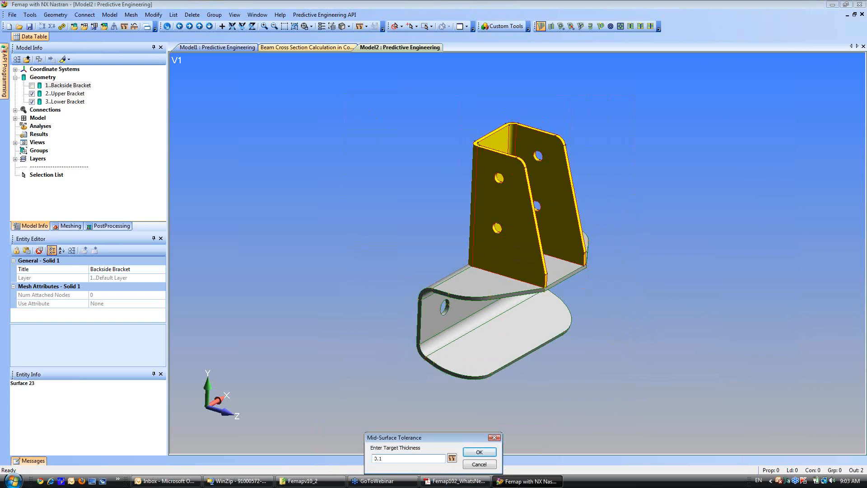
pyautogui.click(481, 452)
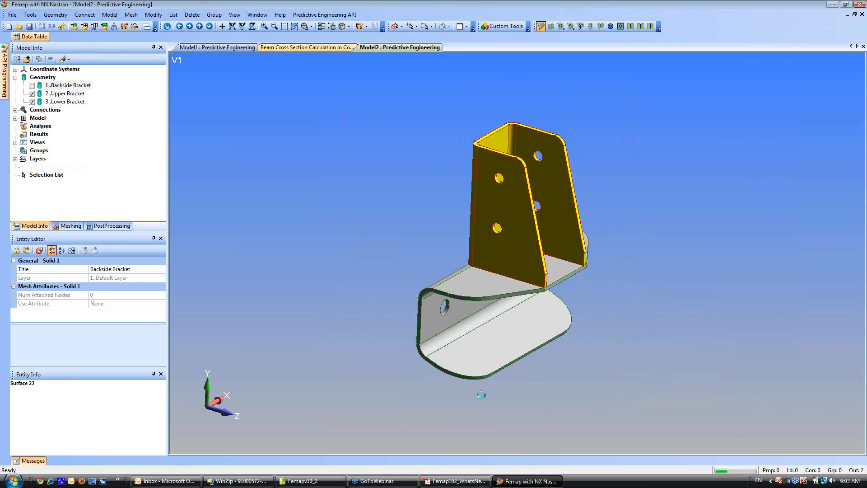
pyautogui.click(36, 101)
pyautogui.click(31, 94)
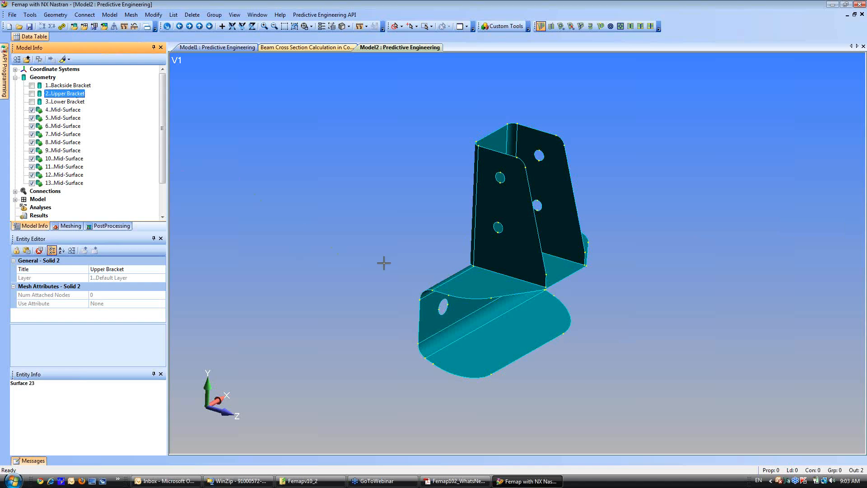
# Stitch all the midsurfaces together with a gap tolerance of 1.E-6 and Cleanup Mergeable Curves enabled.
pyautogui.click(55, 14)
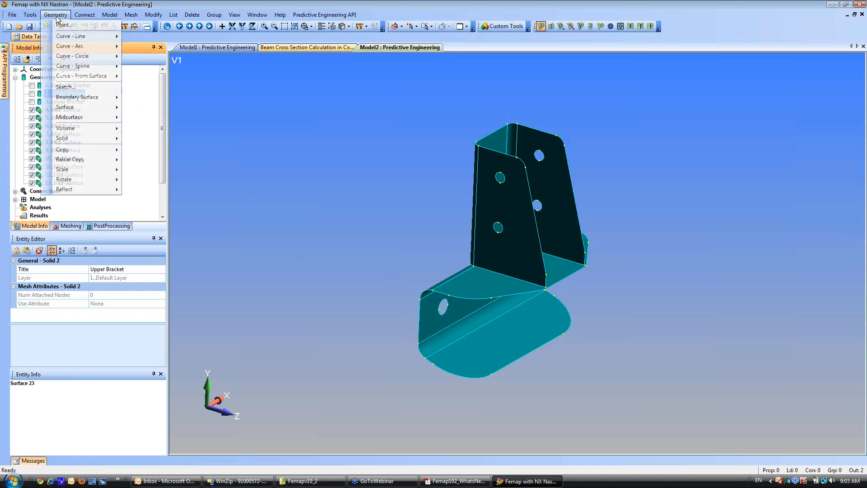
pyautogui.moveTo(79, 140)
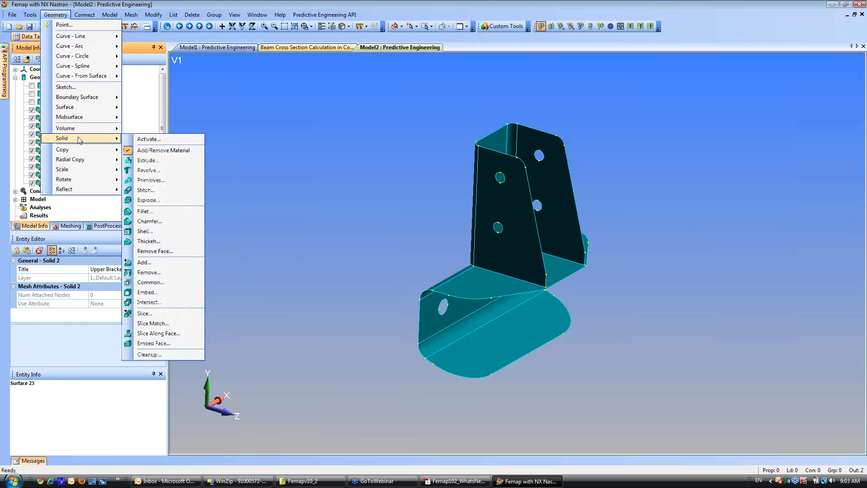
pyautogui.click(146, 190)
pyautogui.moveTo(366, 100); pyautogui.dragTo(657, 391)
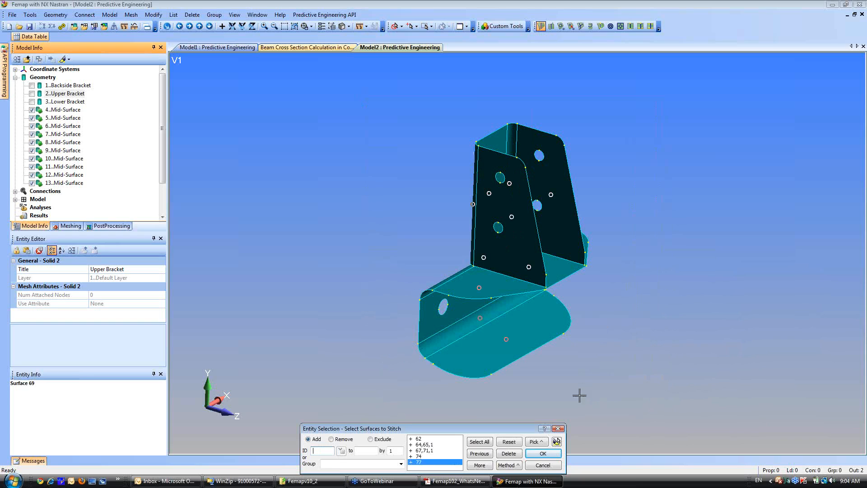
pyautogui.click(544, 453)
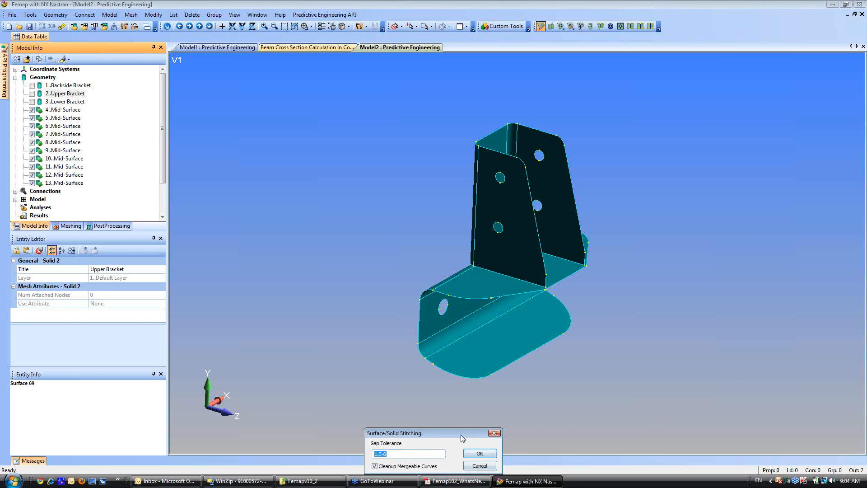
pyautogui.moveTo(463, 439); pyautogui.dragTo(454, 313)
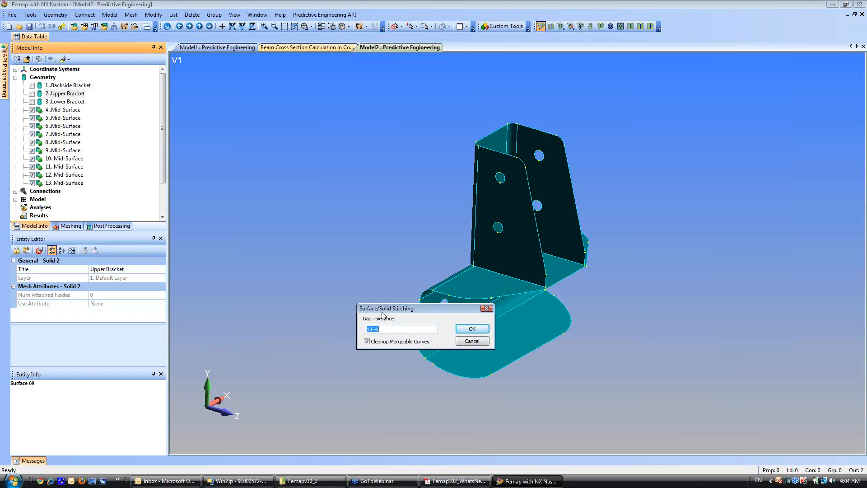
pyautogui.click(472, 331)
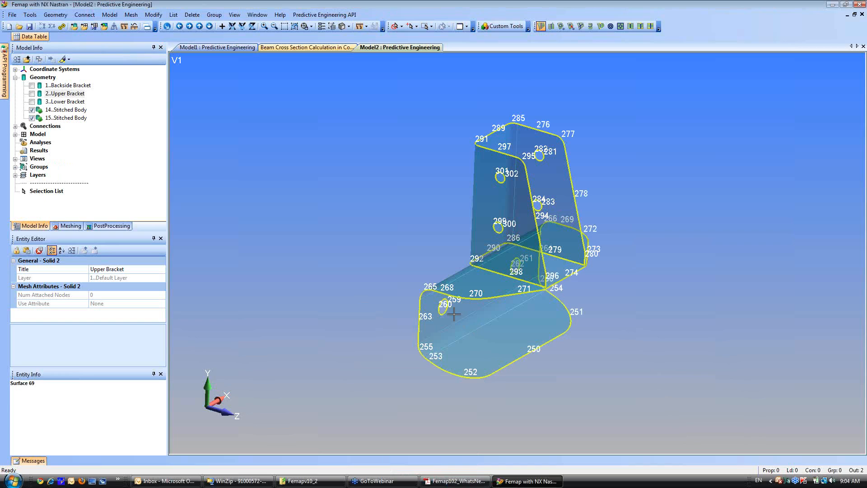
# Highlight the second stitched body in the model and inspect the junction between the upper and lower bracket surfaces.
pyautogui.click(66, 118)
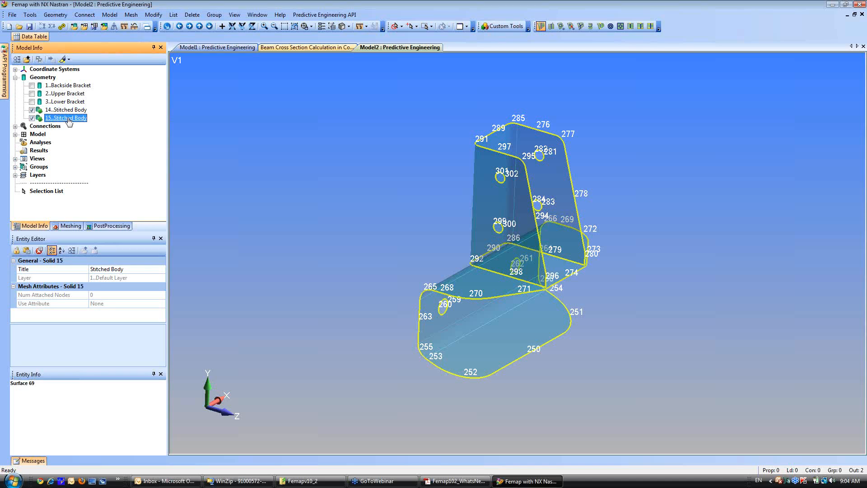
pyautogui.click(390, 226)
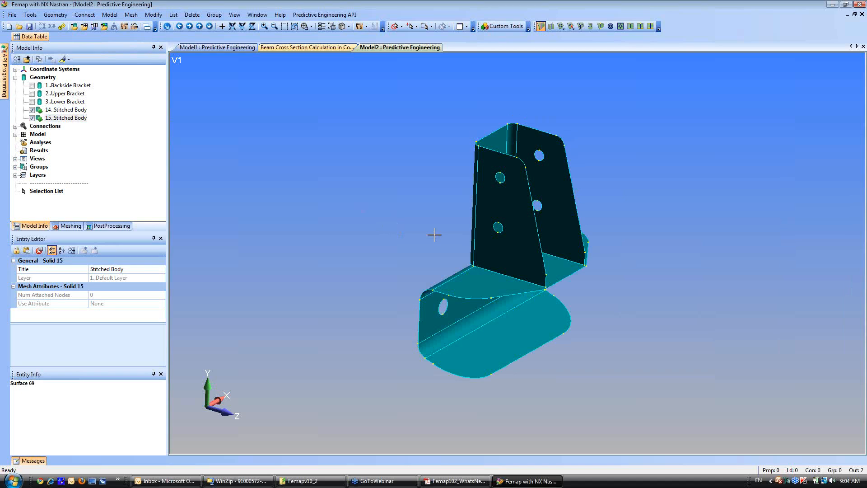
pyautogui.scroll(6, 459, 343)
pyautogui.moveTo(459, 320); pyautogui.dragTo(430, 300, button='middle')
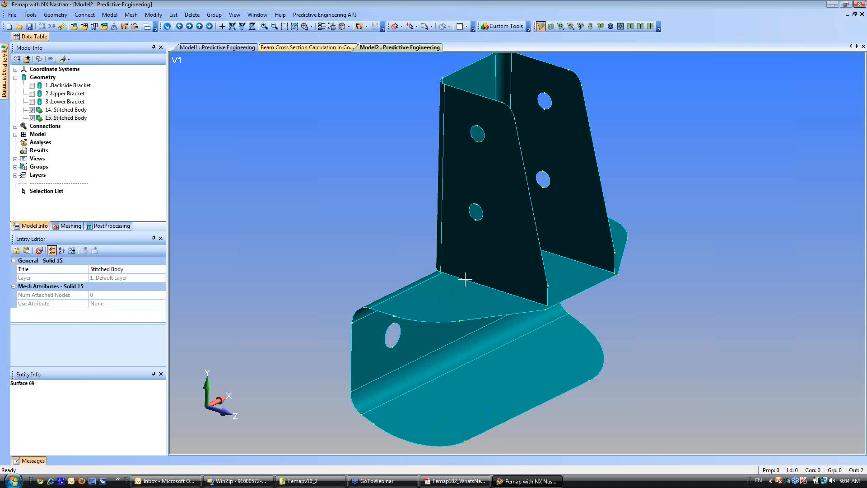
# Switch to the What's New PDF in Adobe Acrobat, go back to page 18 on Edge to Face Glue, and return to Femap.
pyautogui.click(453, 481)
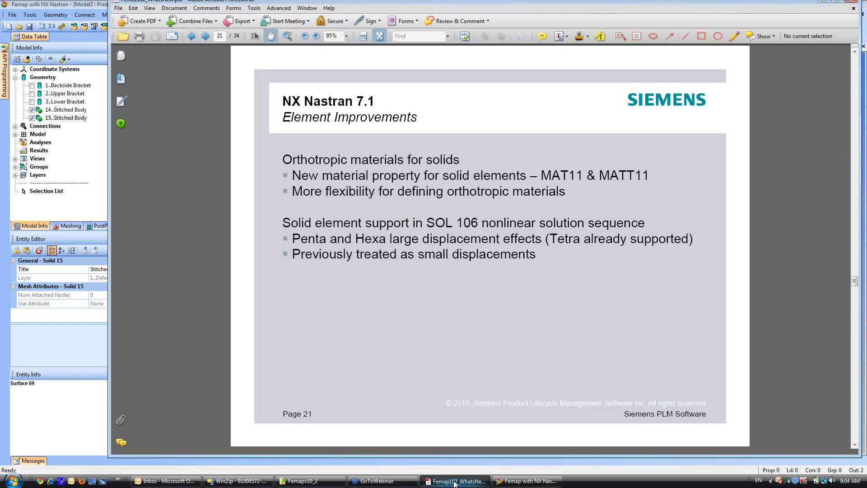
pyautogui.click(193, 40)
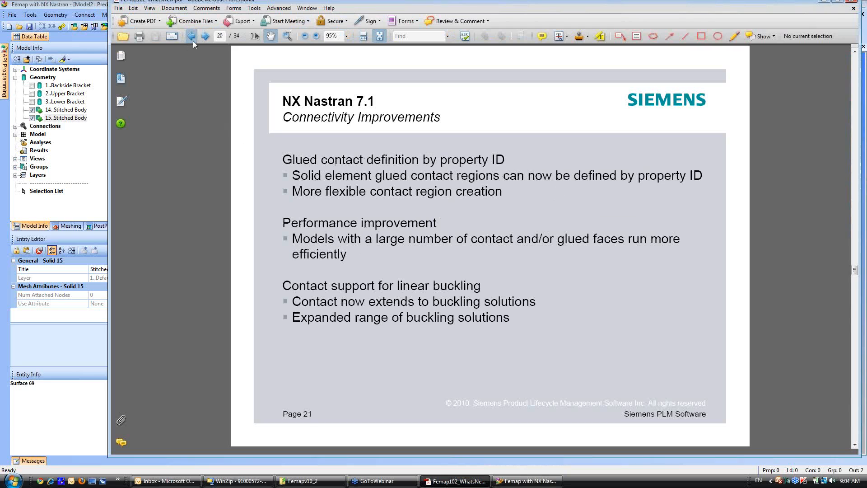
pyautogui.click(193, 41)
pyautogui.click(192, 40)
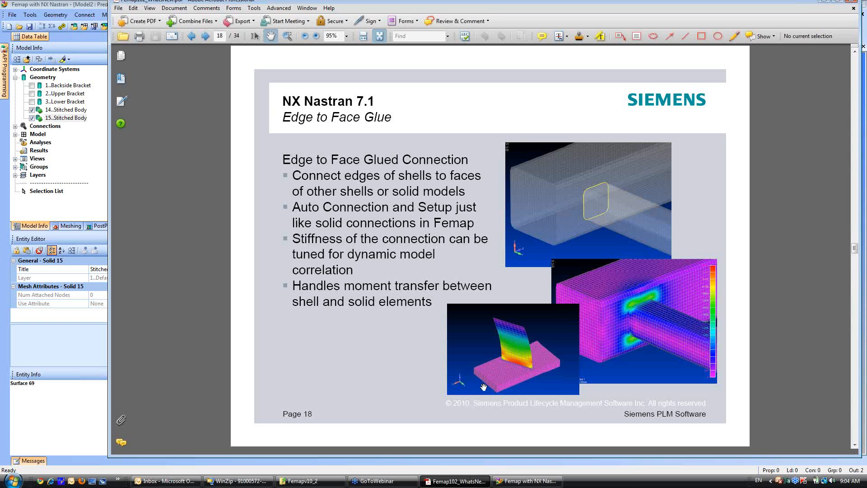
pyautogui.click(55, 341)
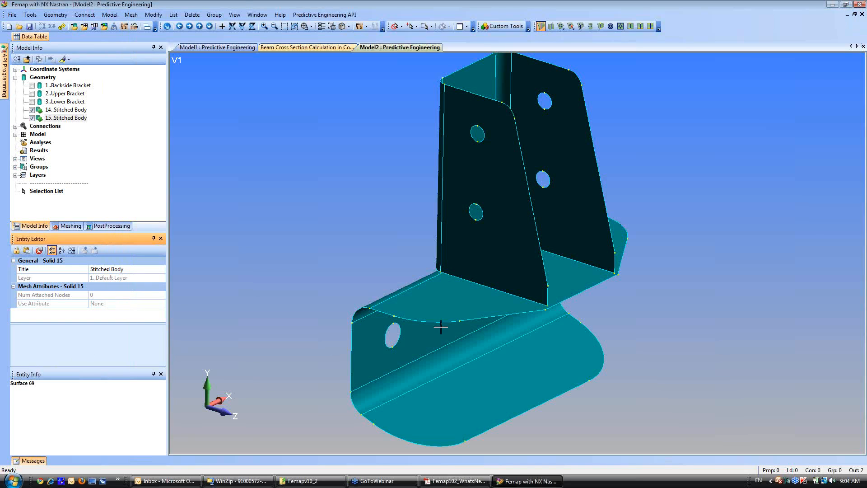
# Extend the five bottom edge curves of the upper bracket midsurfaces linearly to solid 14, the lower bracket body.
pyautogui.moveTo(478, 300); pyautogui.dragTo(465, 325, button='middle')
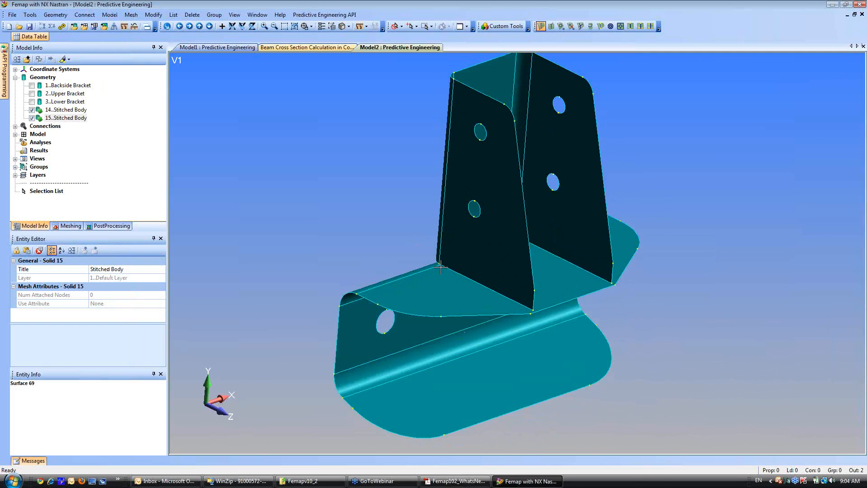
pyautogui.click(58, 17)
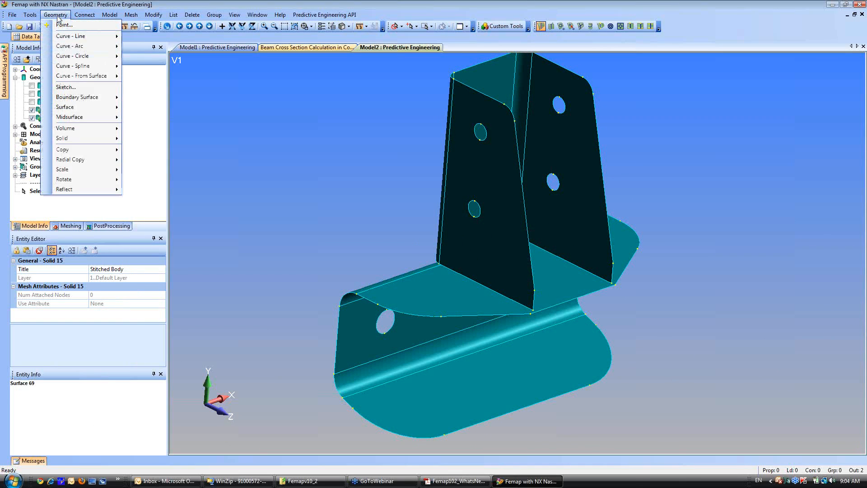
pyautogui.moveTo(75, 118)
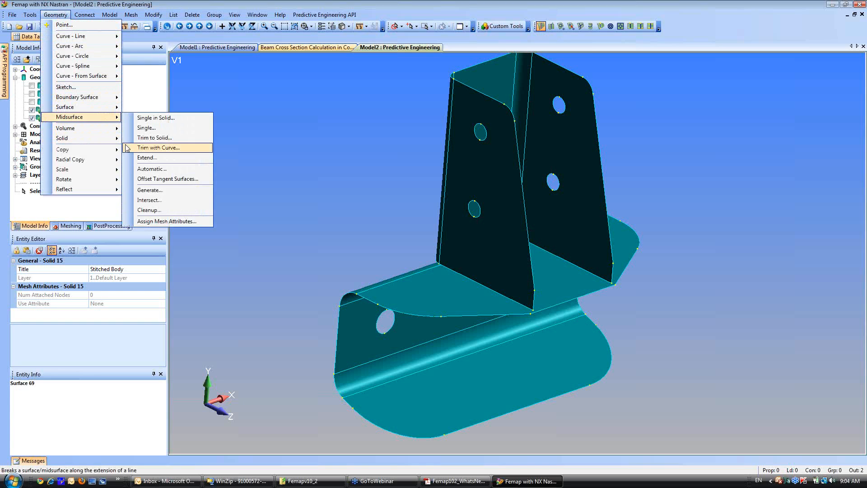
pyautogui.click(146, 158)
pyautogui.click(483, 282)
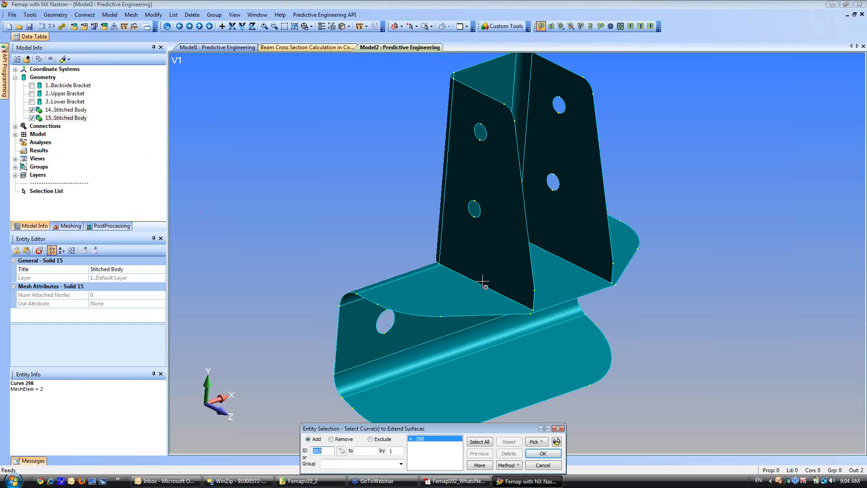
pyautogui.click(436, 261)
pyautogui.click(471, 246)
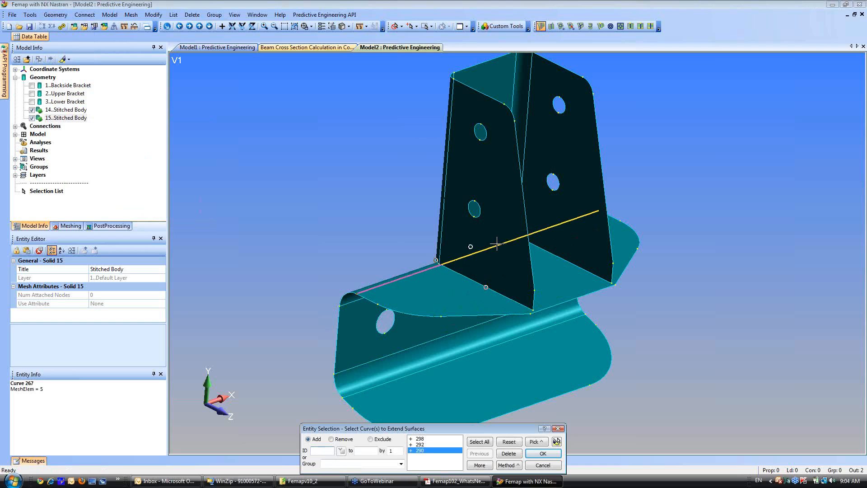
pyautogui.click(510, 234)
pyautogui.click(567, 251)
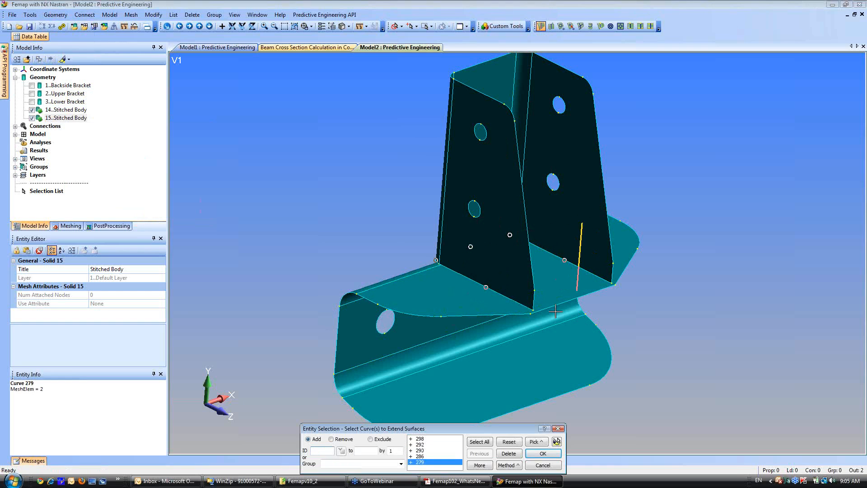
pyautogui.moveTo(556, 312); pyautogui.dragTo(508, 300, button='middle')
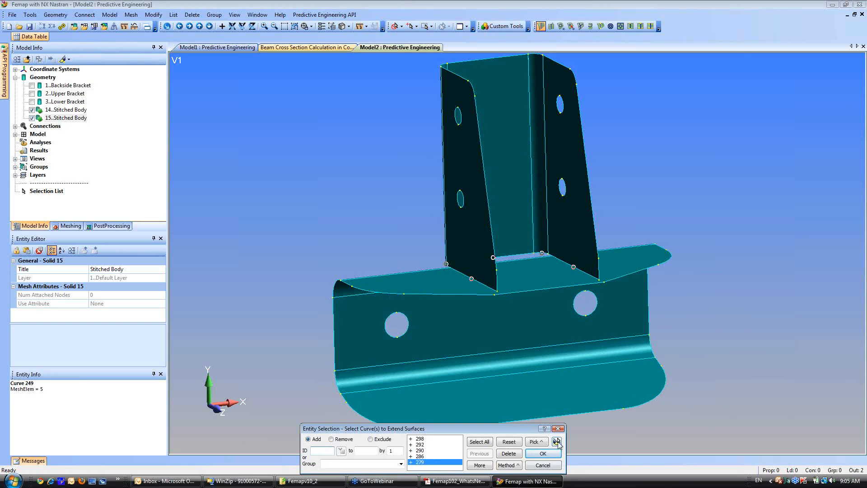
pyautogui.click(557, 442)
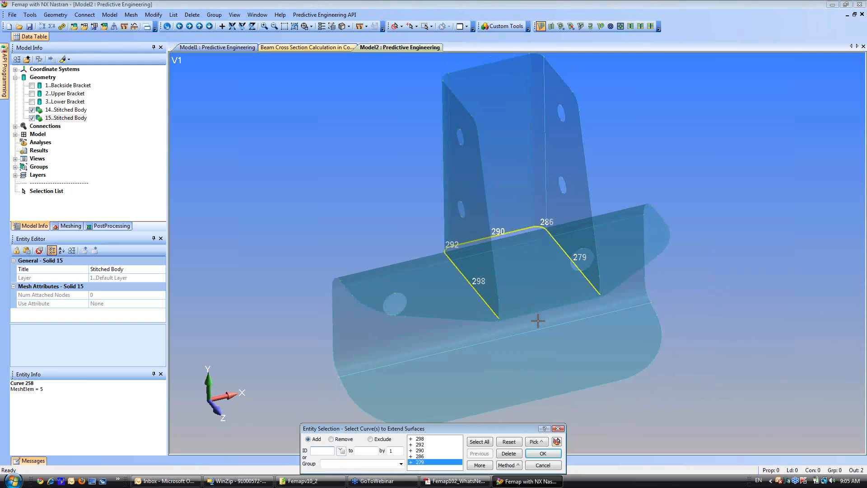
pyautogui.click(557, 441)
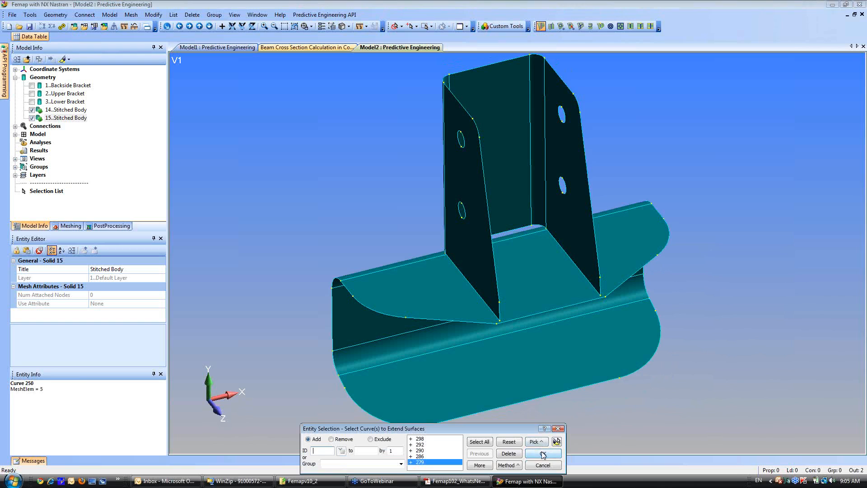
pyautogui.click(542, 454)
pyautogui.click(450, 336)
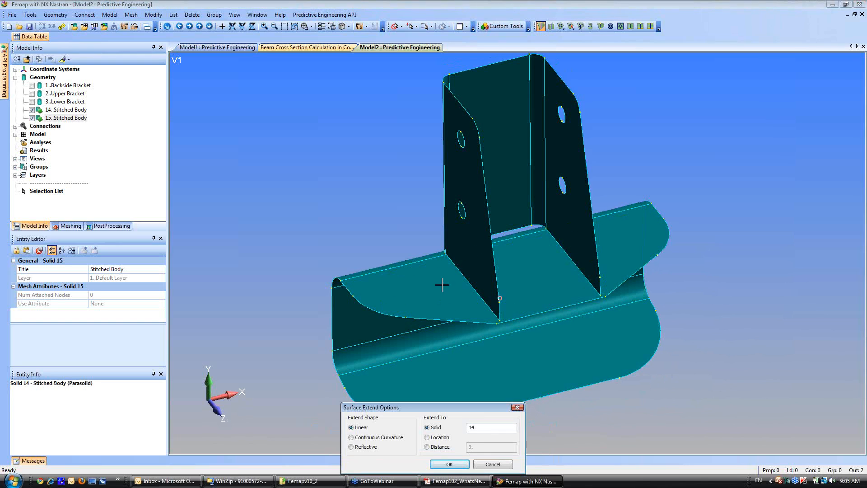
pyautogui.click(449, 464)
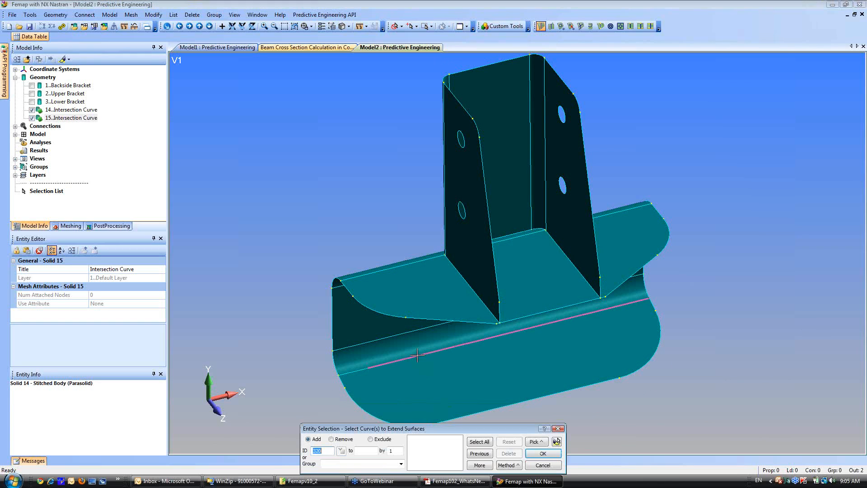
pyautogui.moveTo(447, 341); pyautogui.dragTo(463, 303, button='middle')
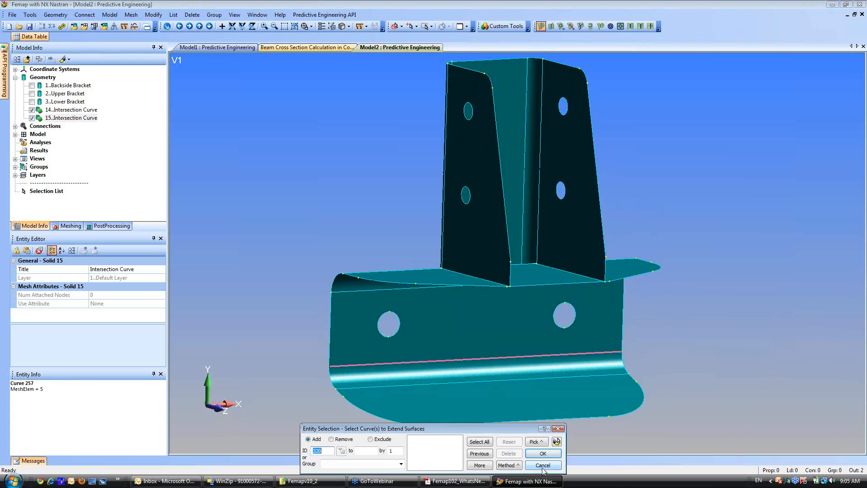
pyautogui.click(543, 469)
# Clean up both bracket bodies with the Midsurface or Solid Cleanup operation, using Remove Redundant Geometry only.
pyautogui.keyDown('shift'); pyautogui.moveTo(390, 194); pyautogui.dragTo(431, 277, button='middle'); pyautogui.keyUp('shift')
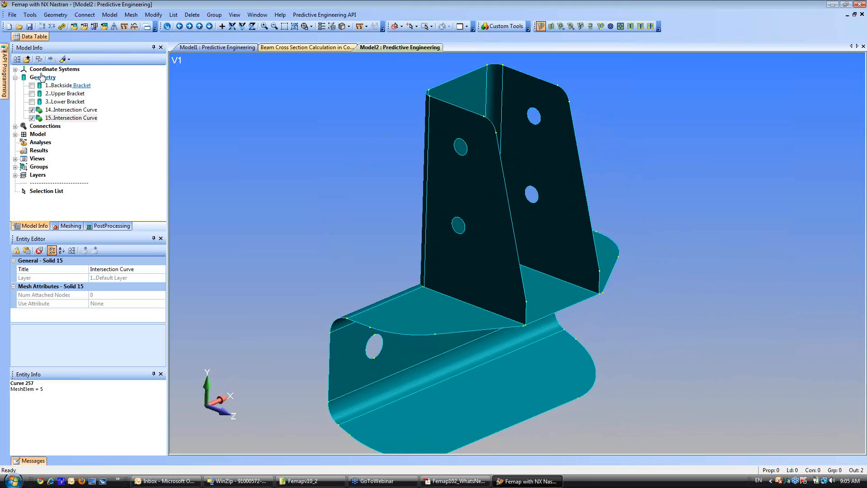
pyautogui.click(54, 14)
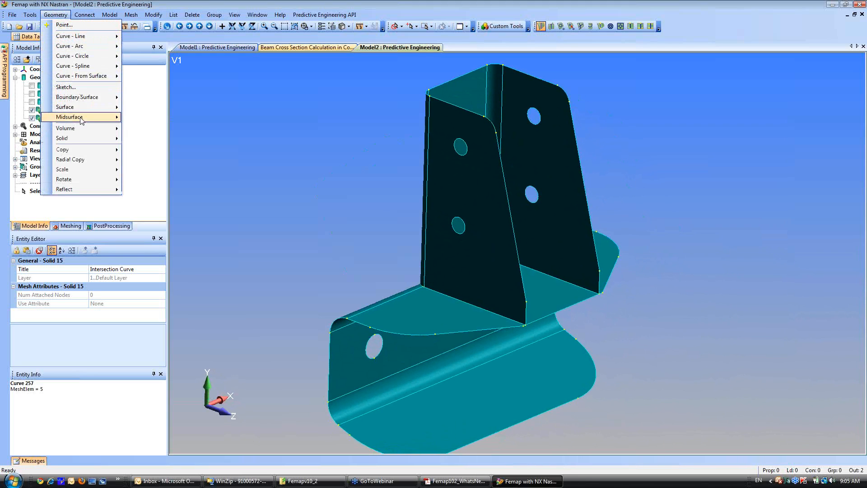
pyautogui.moveTo(91, 139)
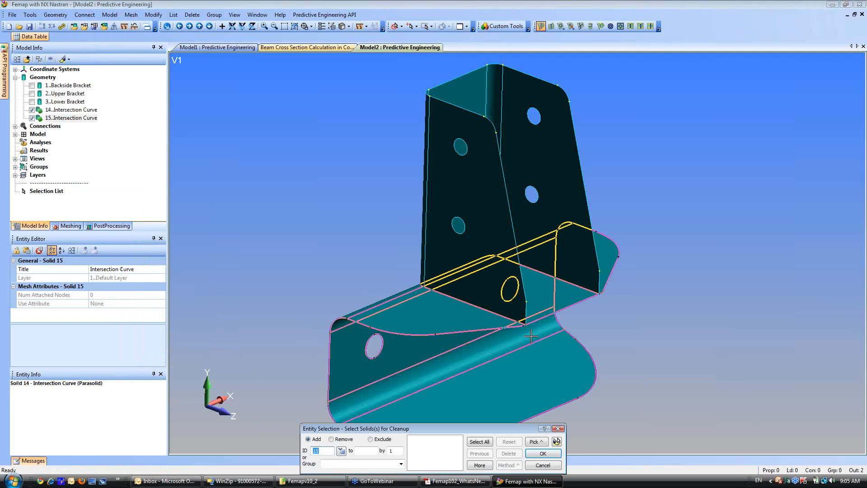
pyautogui.click(474, 314)
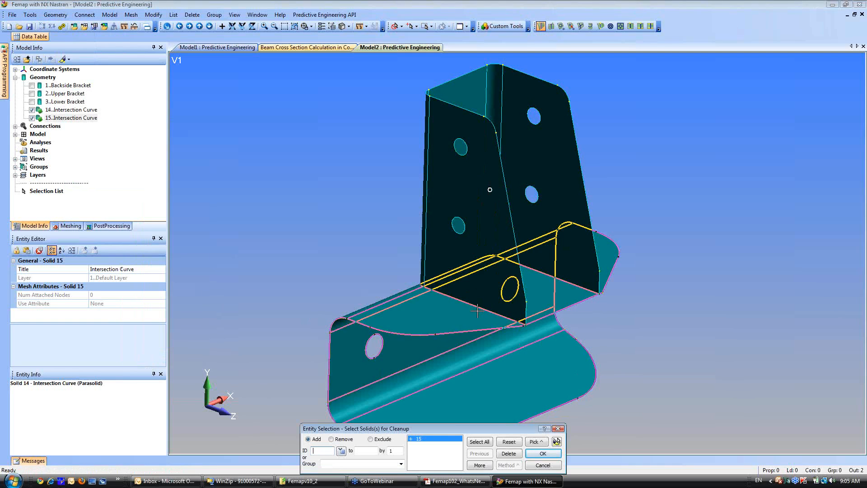
pyautogui.click(490, 190)
pyautogui.click(543, 453)
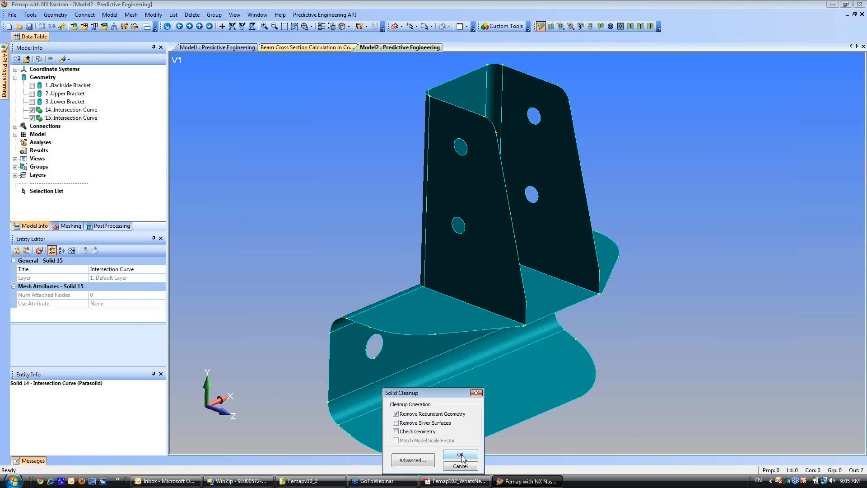
pyautogui.click(461, 455)
# Combine the upper and lower bracket surface bodies with NonManifold Add, inspect the highlighted curves, and clear the highlighting.
pyautogui.scroll(5, 361, 182)
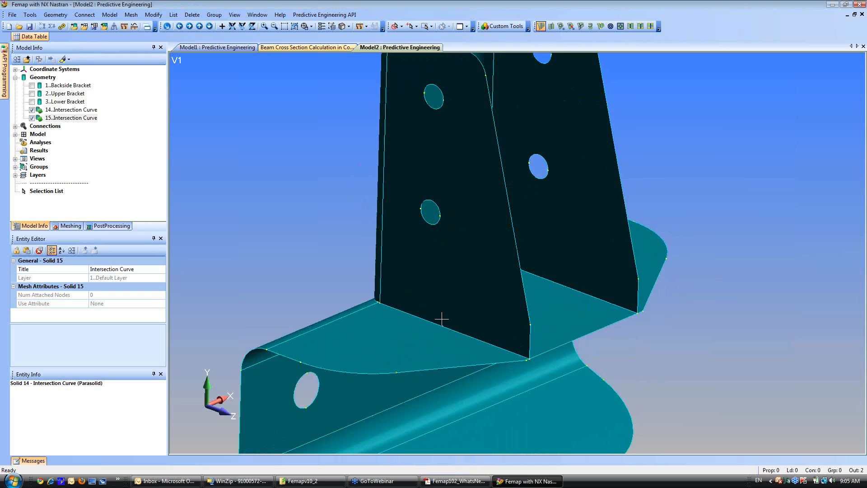
pyautogui.scroll(-5, 442, 319)
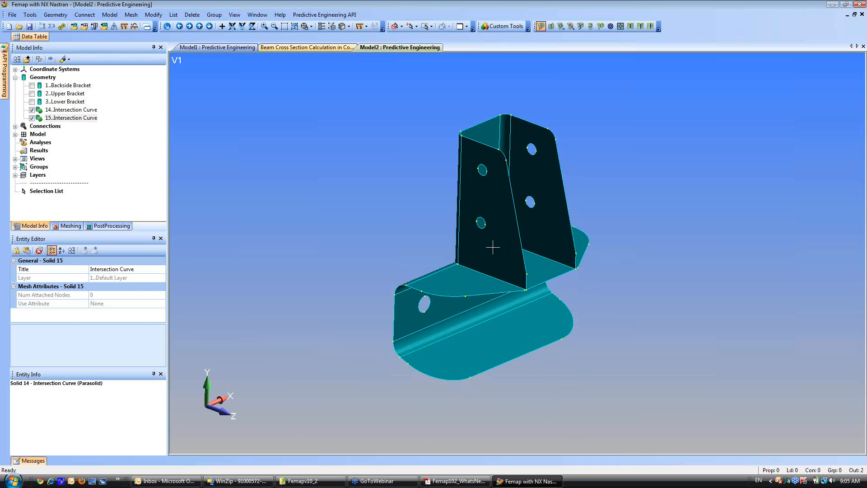
pyautogui.click(55, 14)
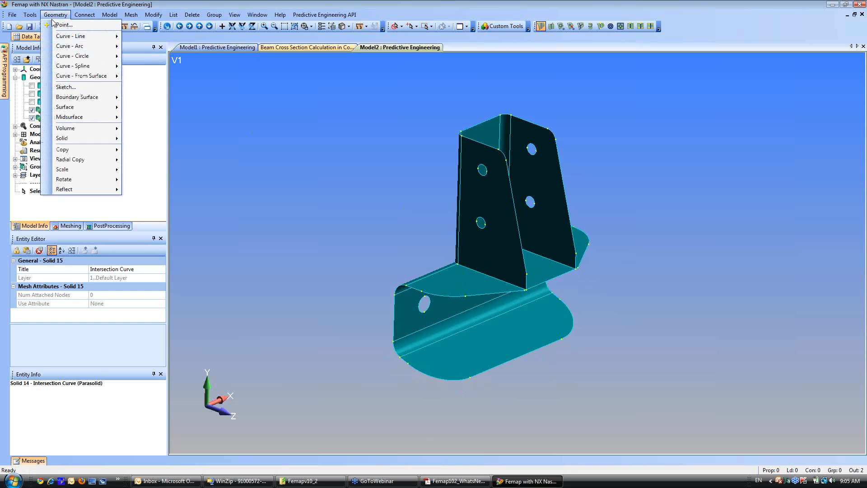
pyautogui.moveTo(86, 107)
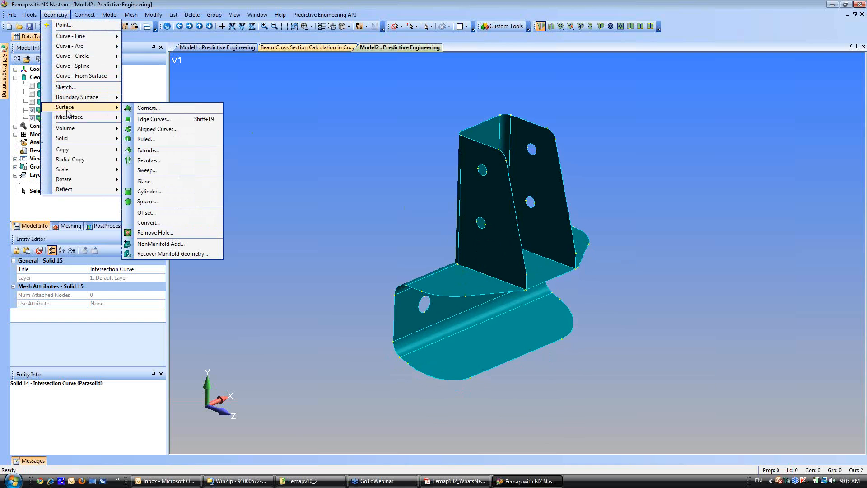
pyautogui.click(166, 248)
pyautogui.scroll(4, 465, 294)
pyautogui.moveTo(465, 294); pyautogui.dragTo(374, 285, button='middle')
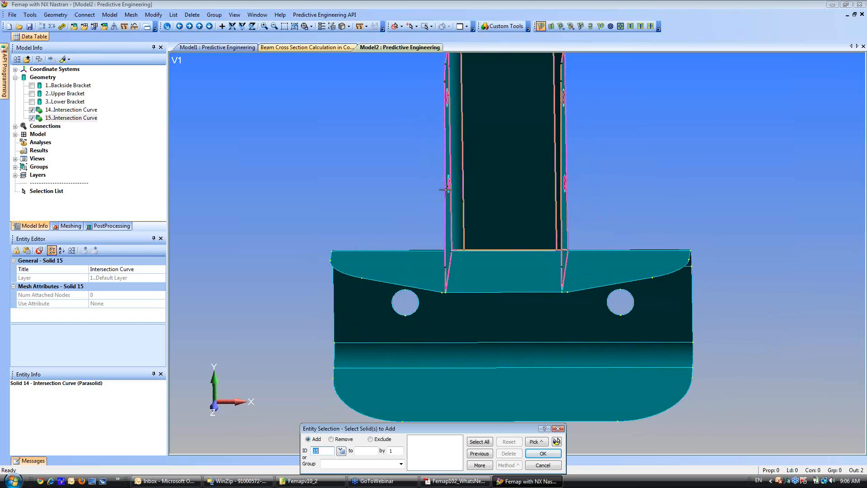
pyautogui.click(431, 299)
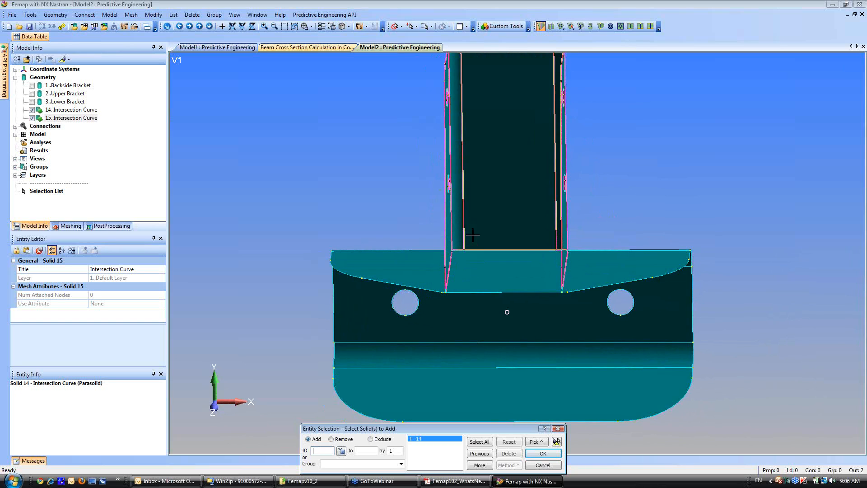
pyautogui.click(472, 234)
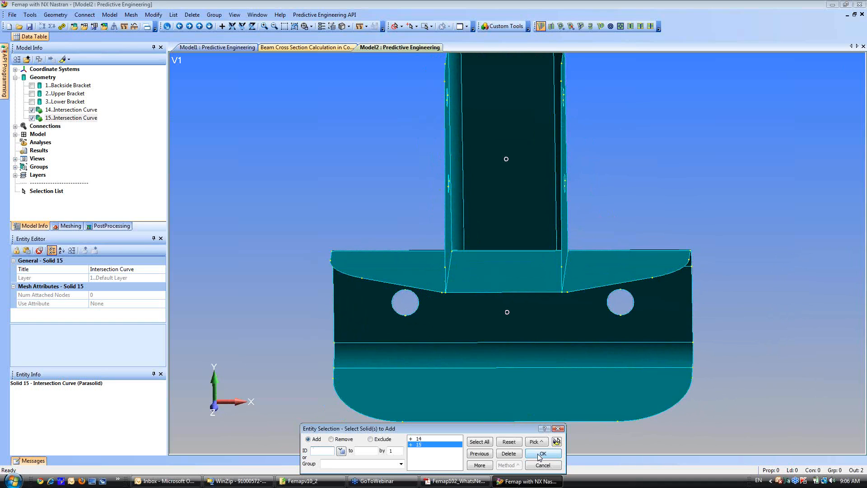
pyautogui.click(540, 455)
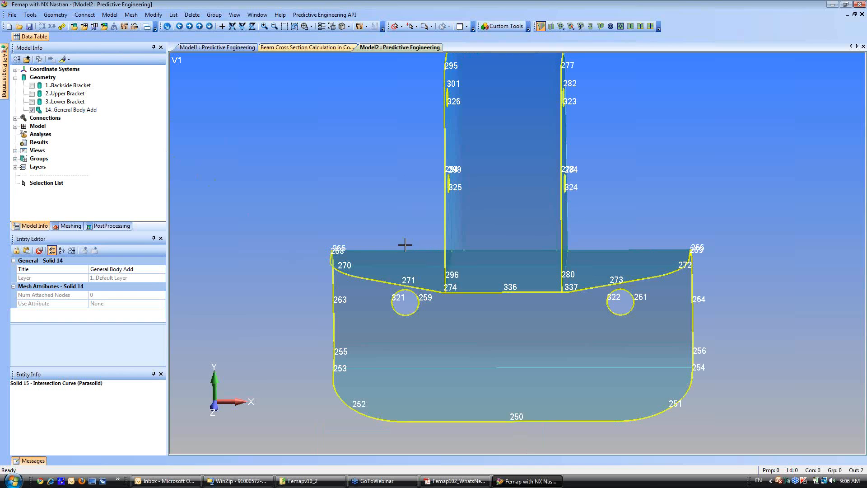
pyautogui.moveTo(459, 242); pyautogui.dragTo(428, 234, button='middle')
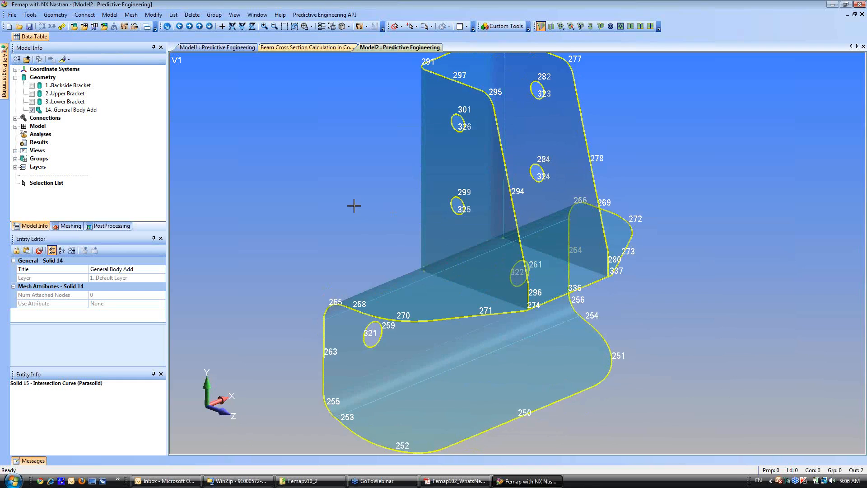
pyautogui.hotkey('ctrl', 'g')
# Select all surfaces of the combined bracket with multiple surface selection and apply the default mesh size to them.
pyautogui.scroll(-4, 444, 244)
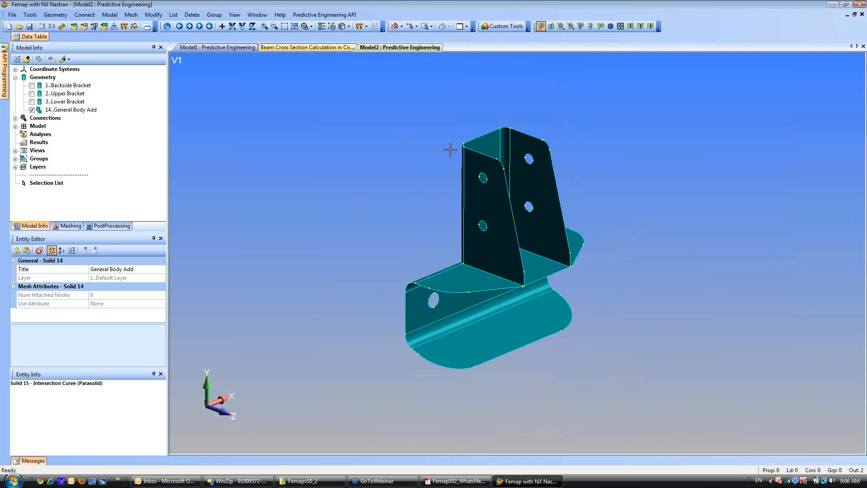
pyautogui.click(402, 27)
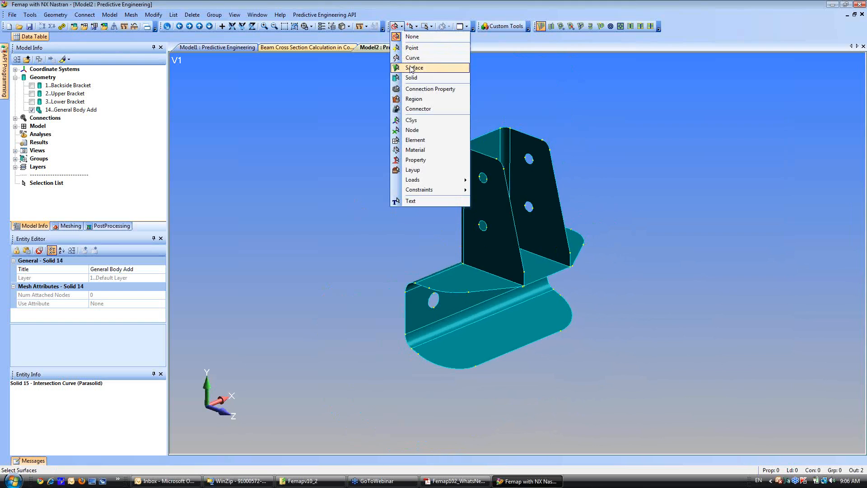
pyautogui.click(412, 68)
pyautogui.click(414, 26)
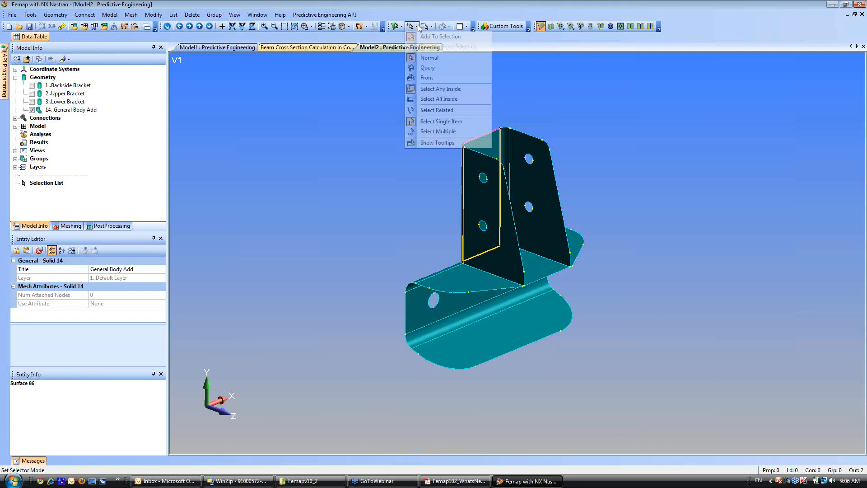
pyautogui.click(439, 131)
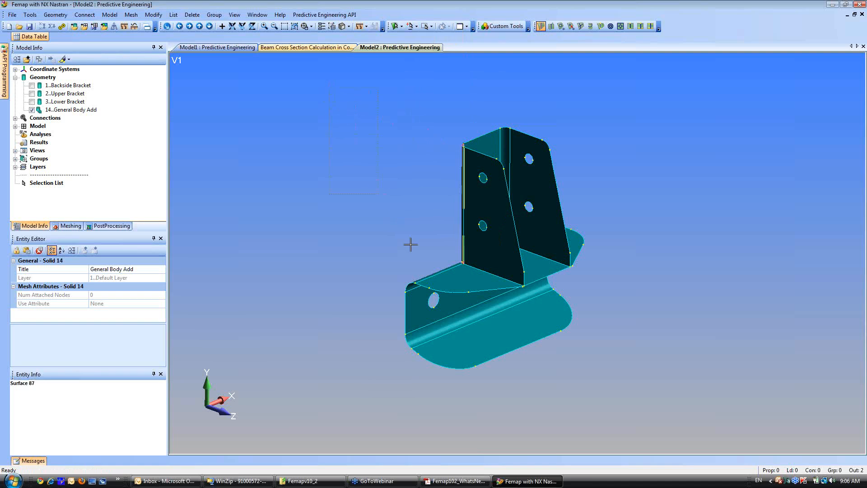
pyautogui.moveTo(410, 245); pyautogui.dragTo(639, 415)
pyautogui.rightClick(356, 178)
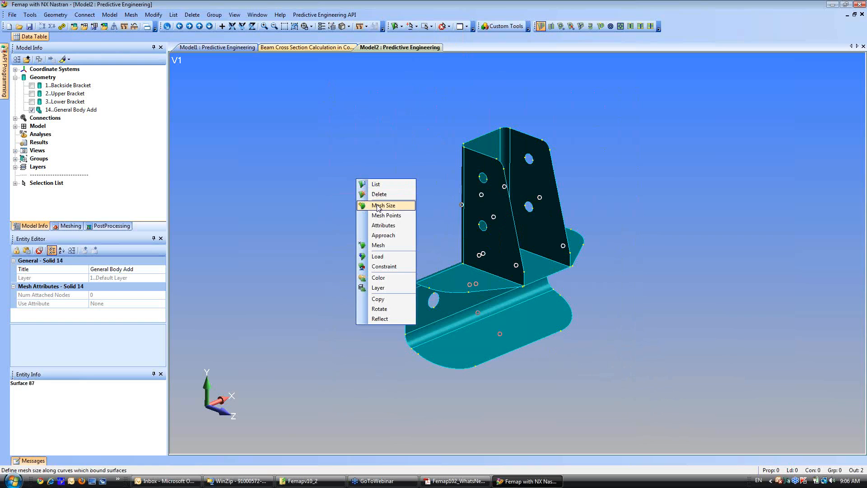
pyautogui.click(381, 204)
pyautogui.click(483, 464)
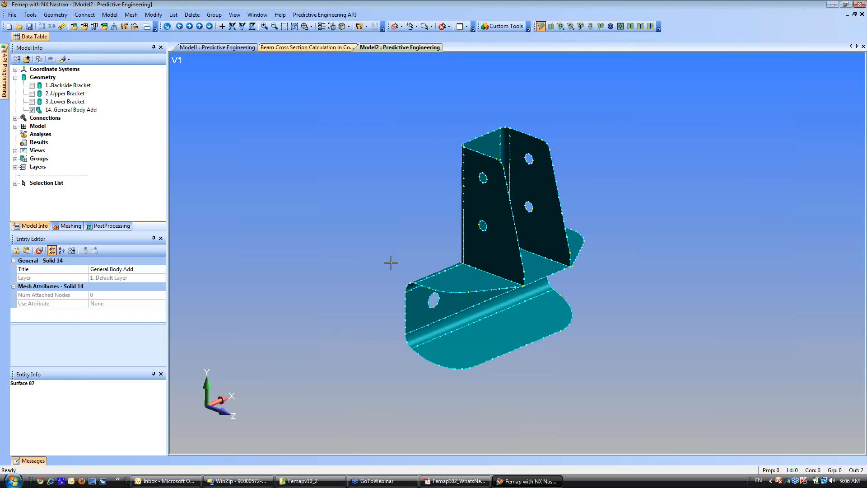
# Start meshing the selected bracket surfaces and define a new plate property titled Plate with a thickness of 0.09.
pyautogui.click(394, 30)
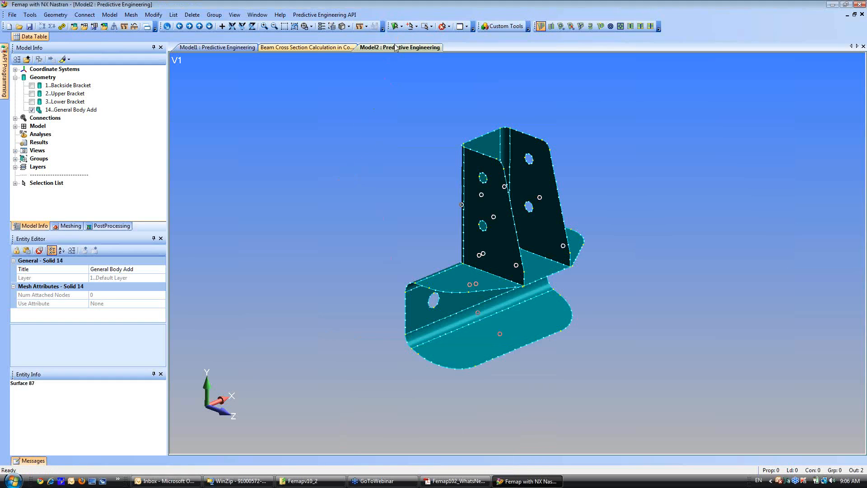
pyautogui.rightClick(355, 149)
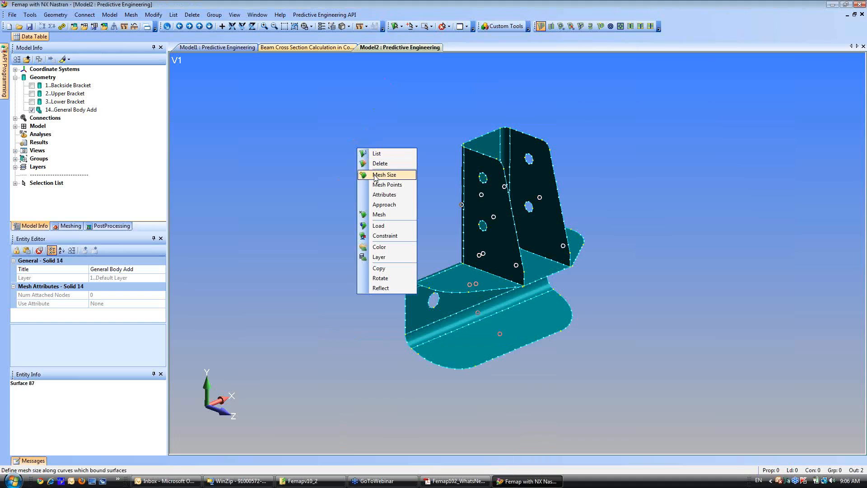
pyautogui.click(379, 214)
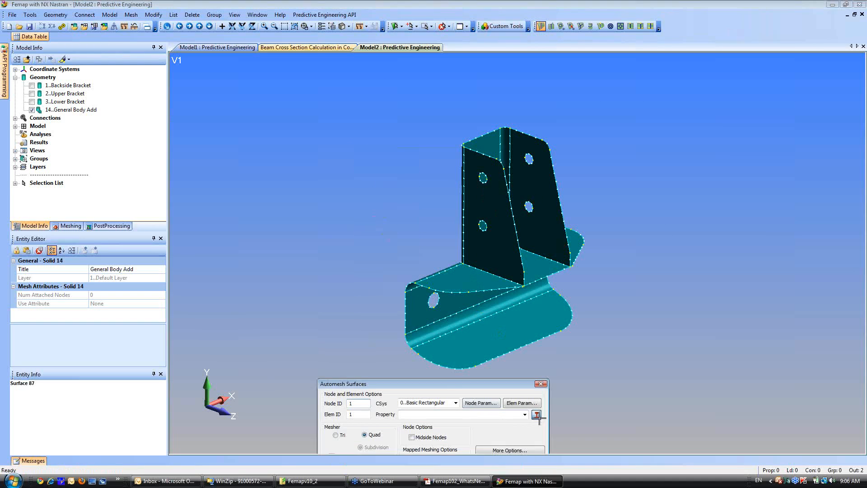
pyautogui.click(537, 414)
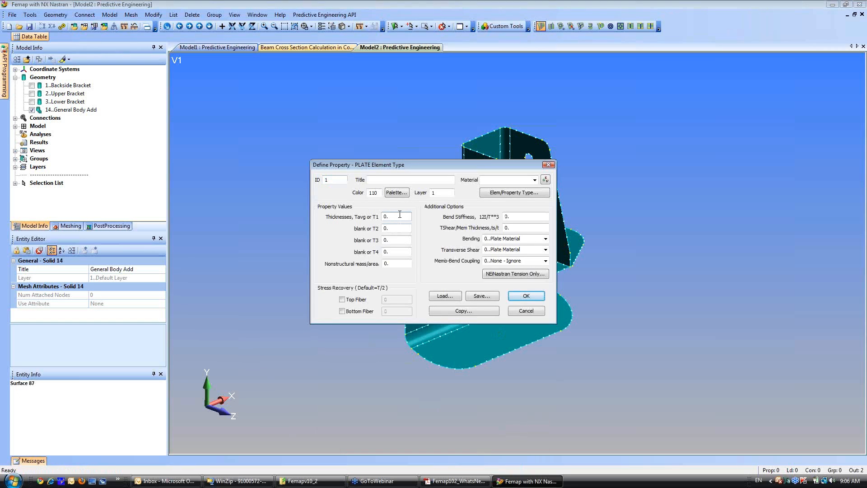
pyautogui.click(395, 178)
# Assign the library material 6061-T651 Al Plate .25-2. to the plate property and mesh the bracket surfaces with it.
pyautogui.click(545, 180)
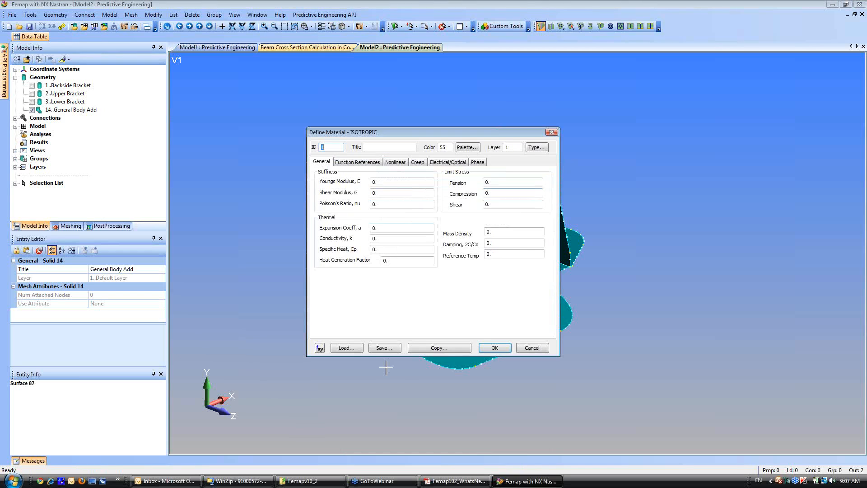
pyautogui.click(351, 350)
pyautogui.click(362, 206)
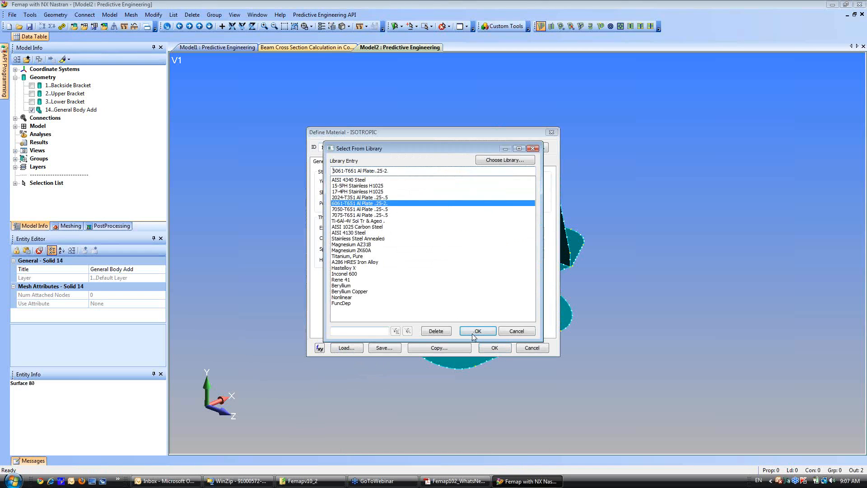
pyautogui.click(475, 333)
pyautogui.click(493, 347)
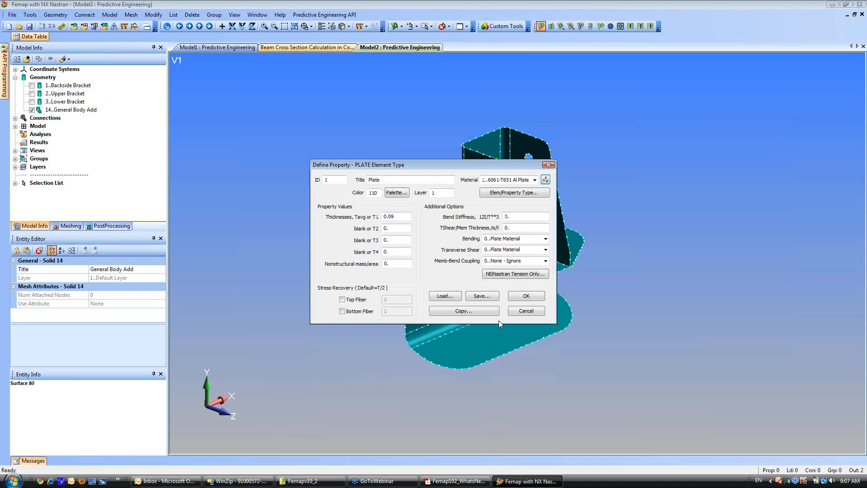
pyautogui.click(524, 296)
pyautogui.click(491, 463)
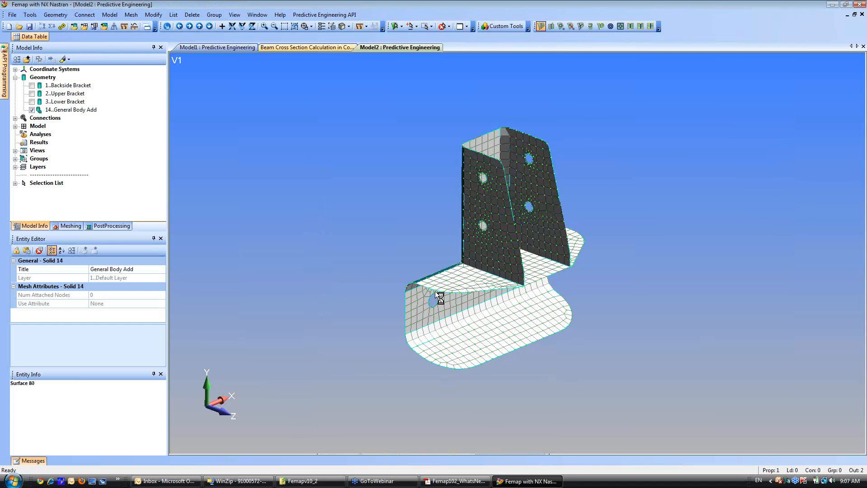
# Display the element thicknesses on the meshed bracket and examine the joint from the side and back.
pyautogui.scroll(5, 432, 244)
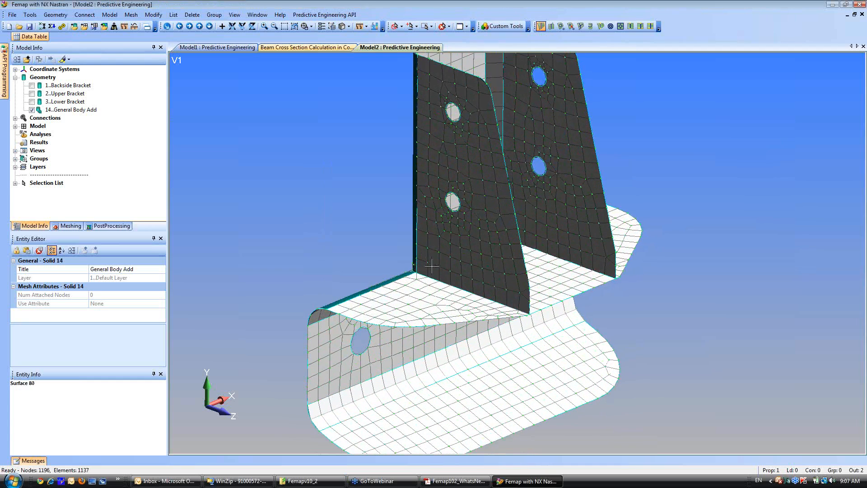
pyautogui.moveTo(440, 234); pyautogui.dragTo(510, 207, button='middle')
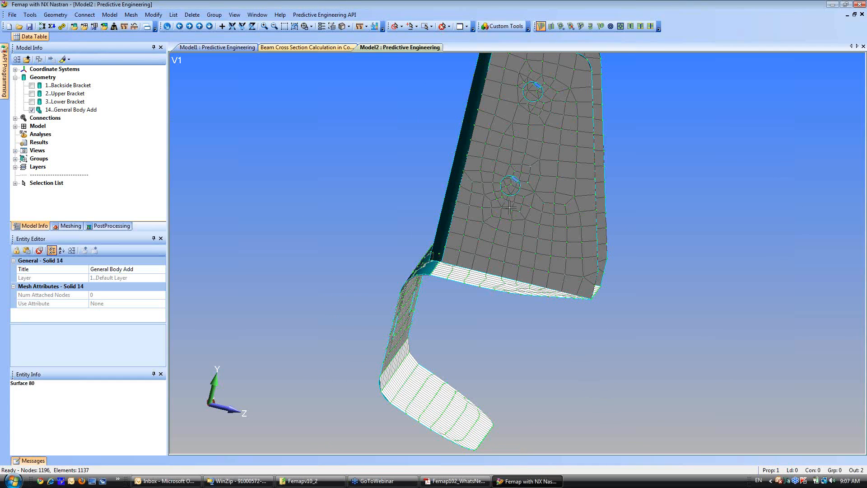
pyautogui.click(345, 27)
pyautogui.click(373, 150)
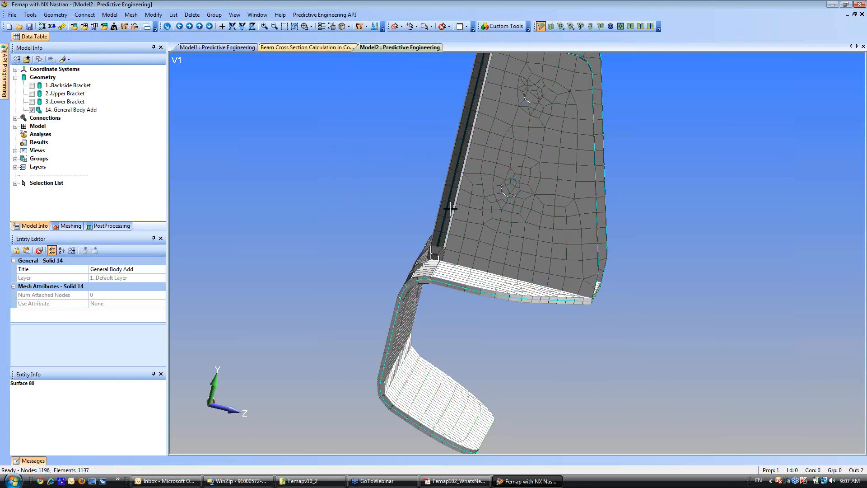
pyautogui.moveTo(424, 197); pyautogui.dragTo(558, 245, button='middle')
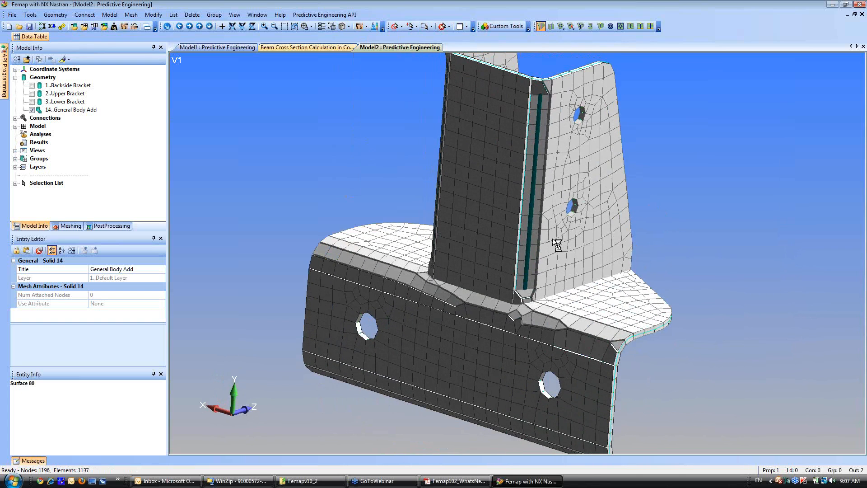
# Turn off the element thickness display, leaving element orientation switched off as well.
pyautogui.click(348, 26)
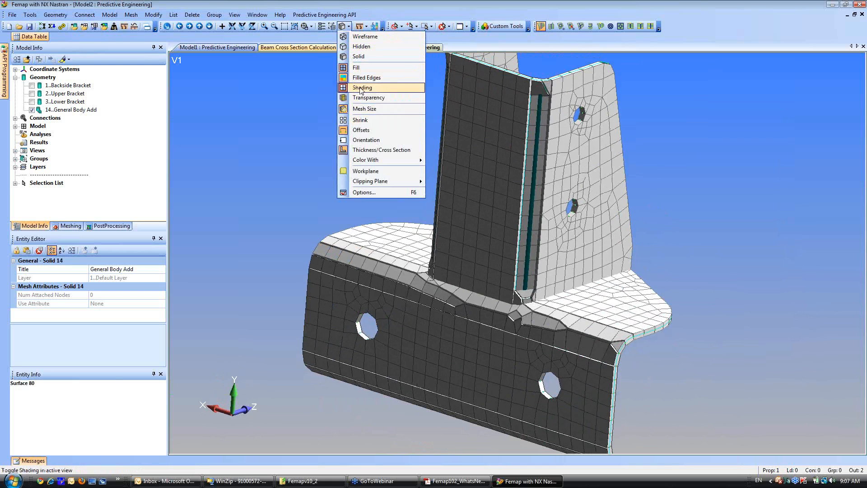
pyautogui.click(367, 140)
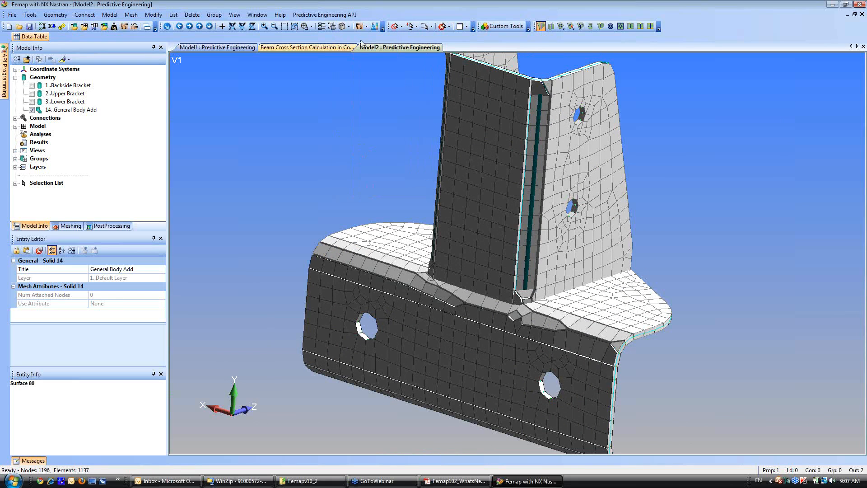
pyautogui.click(349, 26)
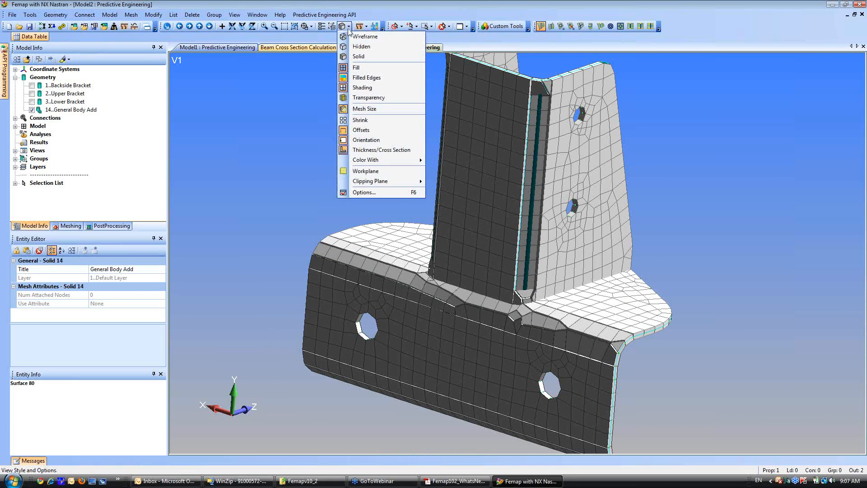
pyautogui.click(371, 151)
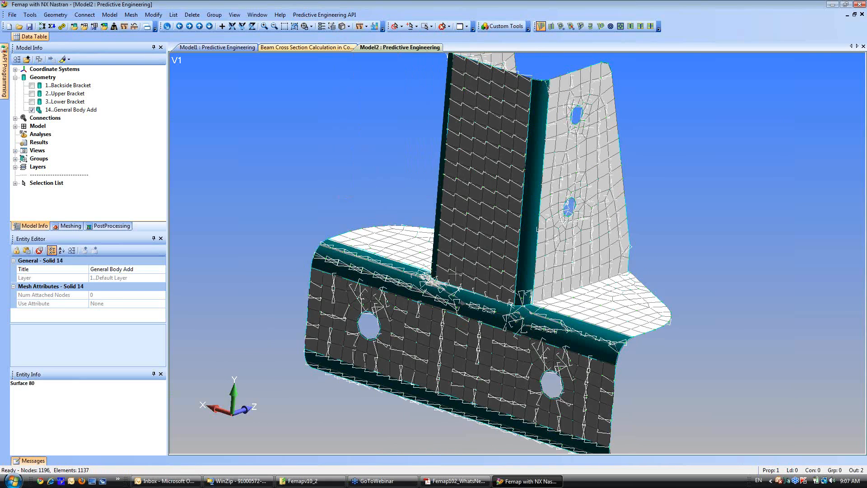
pyautogui.click(349, 26)
pyautogui.click(361, 143)
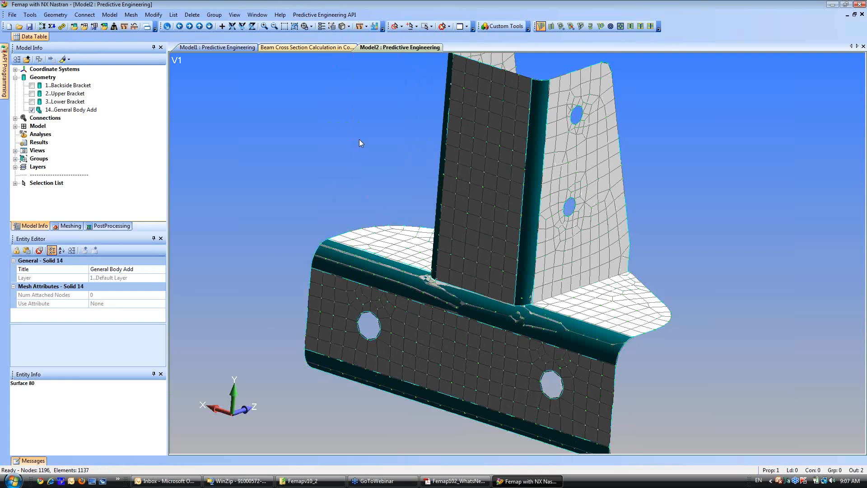
# Hide all geometry entities and the nodes so that only the bracket elements are drawn.
pyautogui.keyDown('shift'); pyautogui.moveTo(374, 249); pyautogui.dragTo(498, 213, button='middle'); pyautogui.keyUp('shift')
pyautogui.keyDown('shift'); pyautogui.moveTo(454, 160); pyautogui.dragTo(473, 279, button='middle'); pyautogui.keyUp('shift')
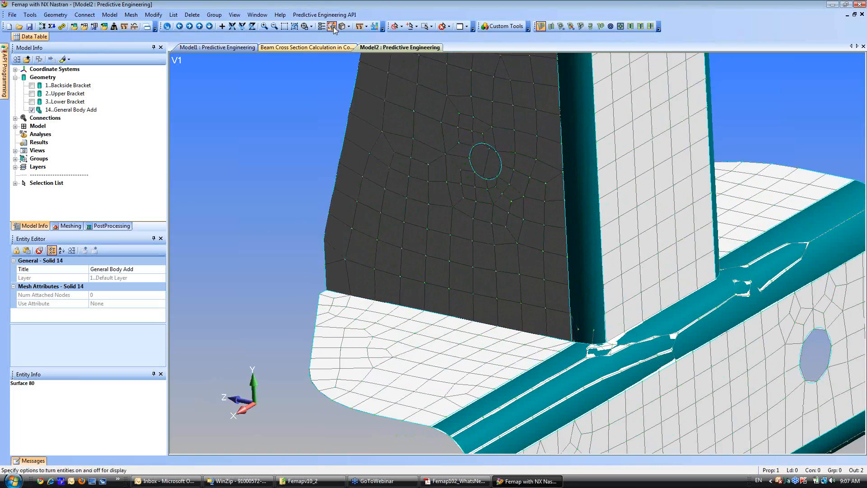
pyautogui.click(333, 27)
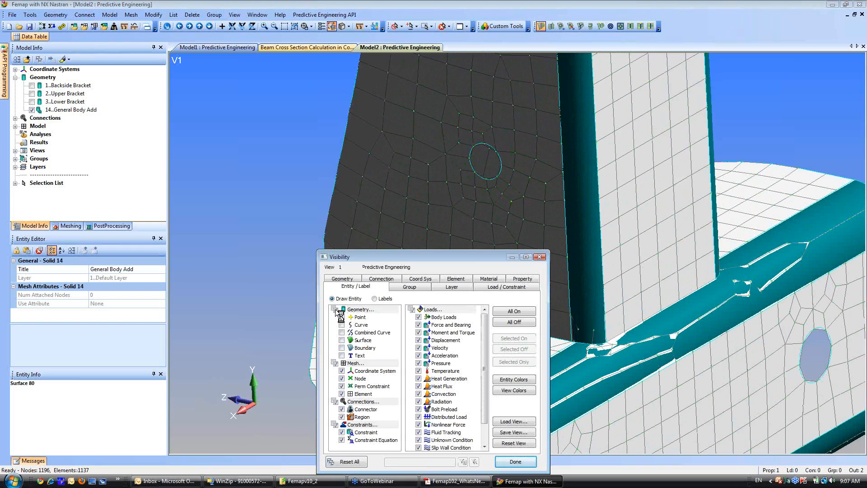
pyautogui.click(344, 380)
pyautogui.click(505, 464)
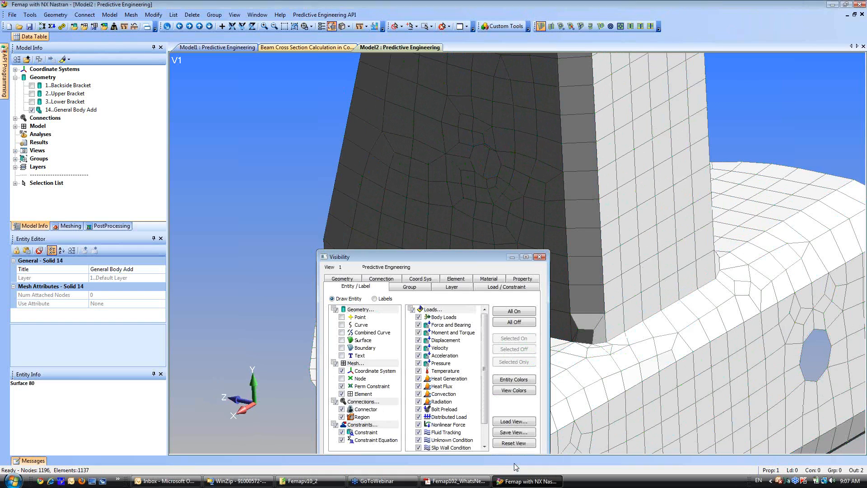
# Suppress the short curve at the upper bracket's base corner with Feature Suppression set to Curves, updating the mesh.
pyautogui.keyDown('ctrl'); pyautogui.moveTo(408, 241); pyautogui.dragTo(377, 197, button='middle'); pyautogui.keyUp('ctrl')
pyautogui.scroll(4, 393, 288)
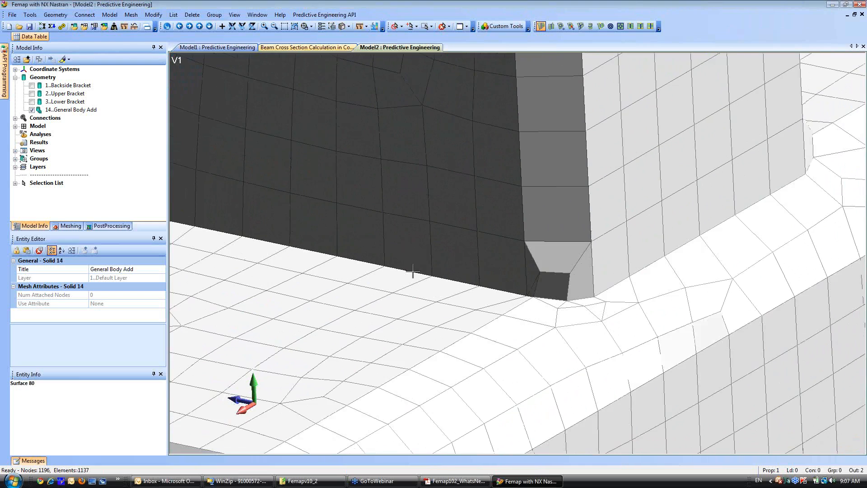
pyautogui.click(70, 226)
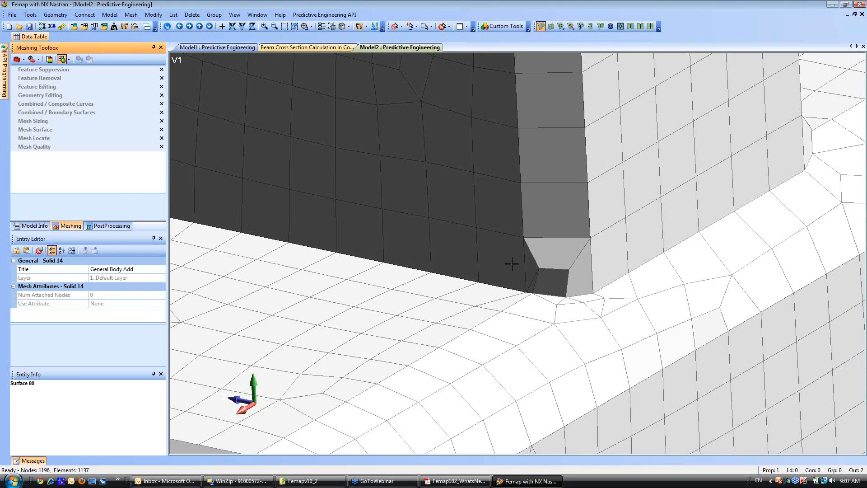
pyautogui.keyDown('shift'); pyautogui.moveTo(487, 189); pyautogui.dragTo(546, 324, button='middle'); pyautogui.keyUp('shift')
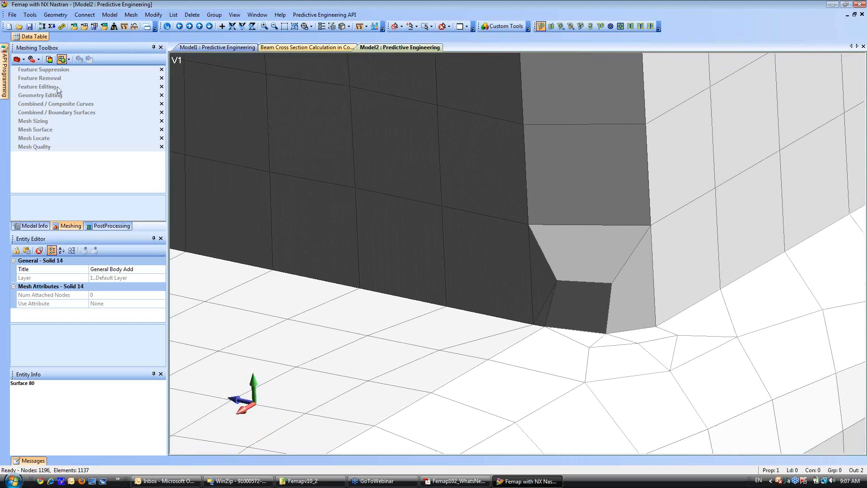
pyautogui.click(44, 70)
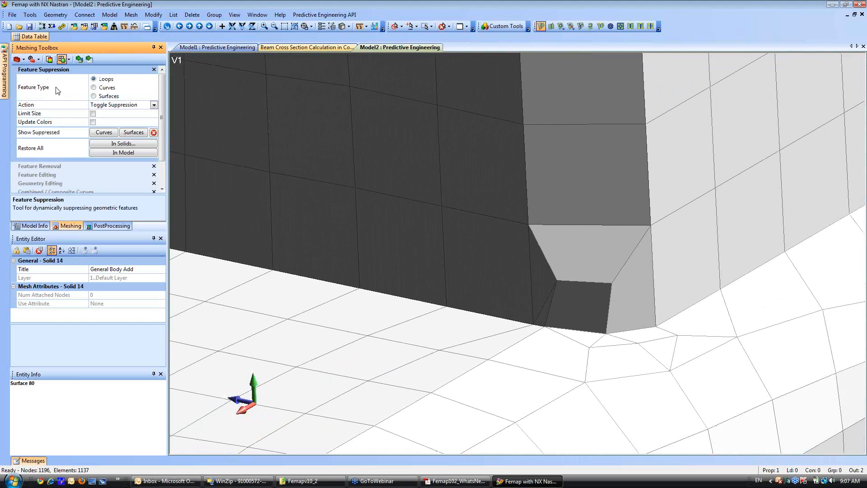
pyautogui.click(94, 88)
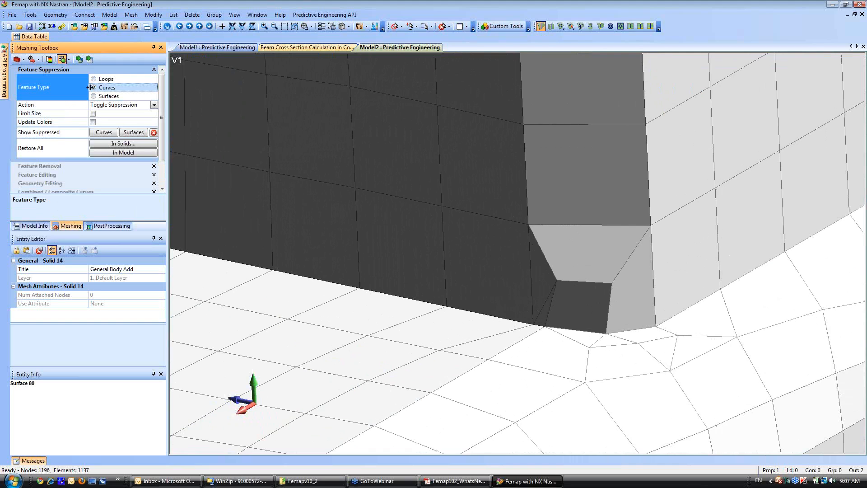
pyautogui.click(535, 326)
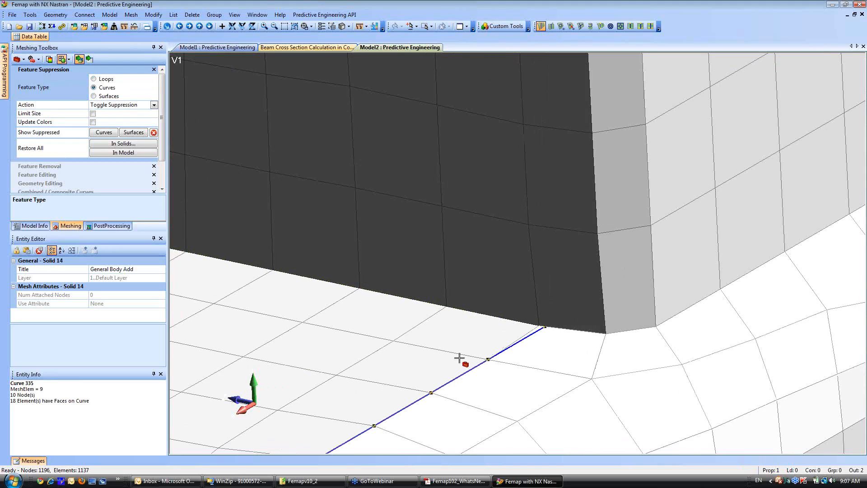
# Suppress the matching short curve at the upper bracket's other base corner and inspect the updated mesh.
pyautogui.scroll(-6, 453, 327)
pyautogui.moveTo(446, 91); pyautogui.dragTo(401, 175, button='middle')
pyautogui.scroll(7, 410, 350)
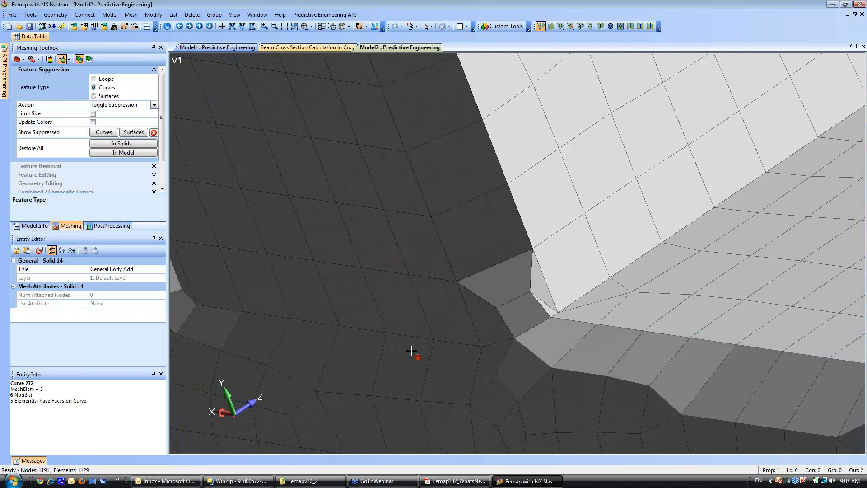
pyautogui.click(559, 326)
pyautogui.scroll(-7, 347, 161)
pyautogui.moveTo(362, 192); pyautogui.dragTo(577, 196, button='middle')
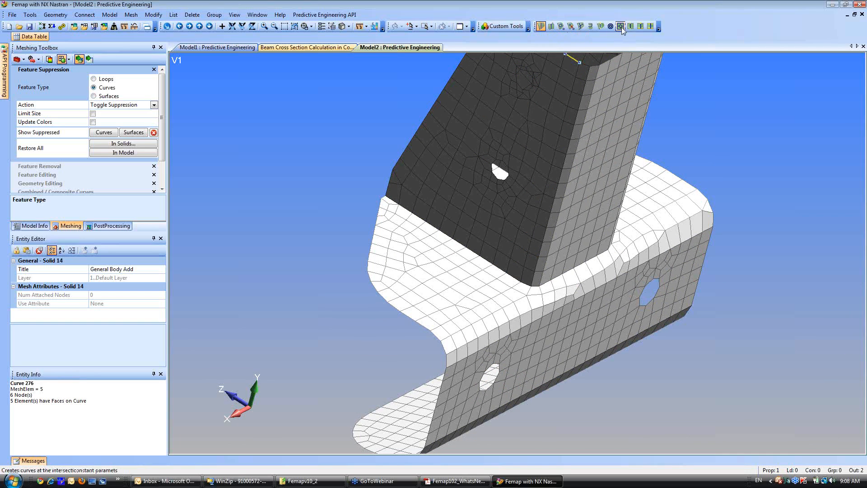
pyautogui.click(660, 27)
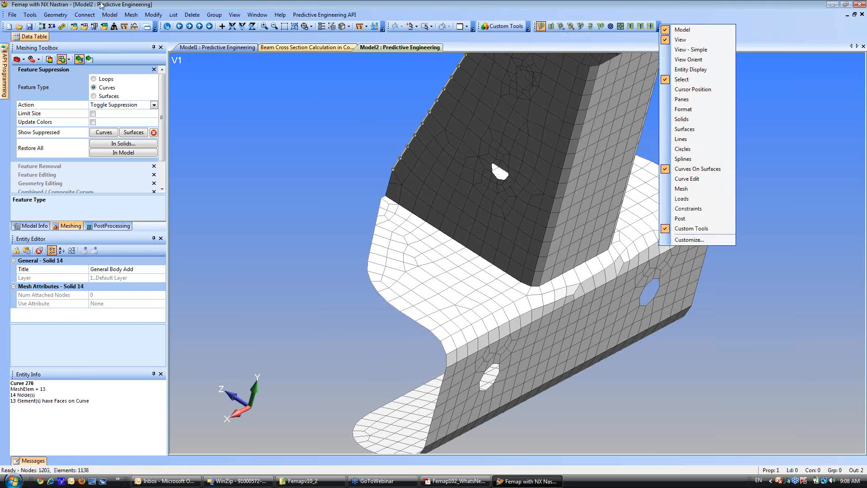
pyautogui.click(58, 15)
pyautogui.moveTo(80, 76)
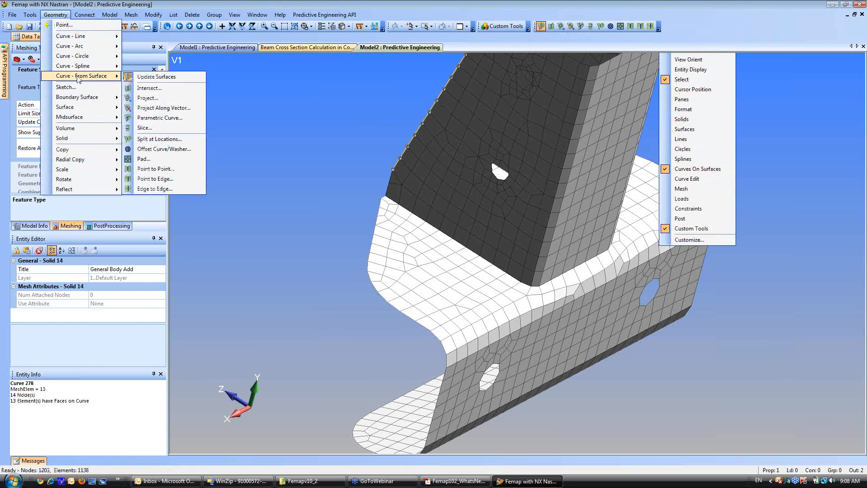
pyautogui.click(661, 26)
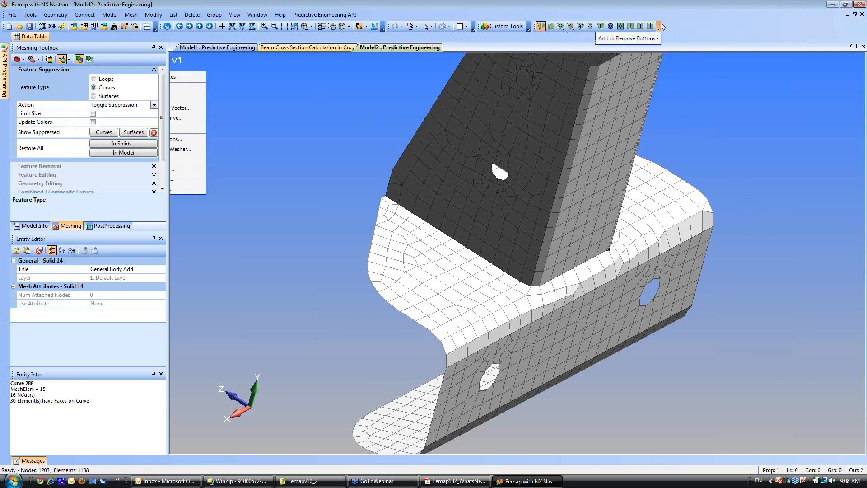
pyautogui.click(706, 40)
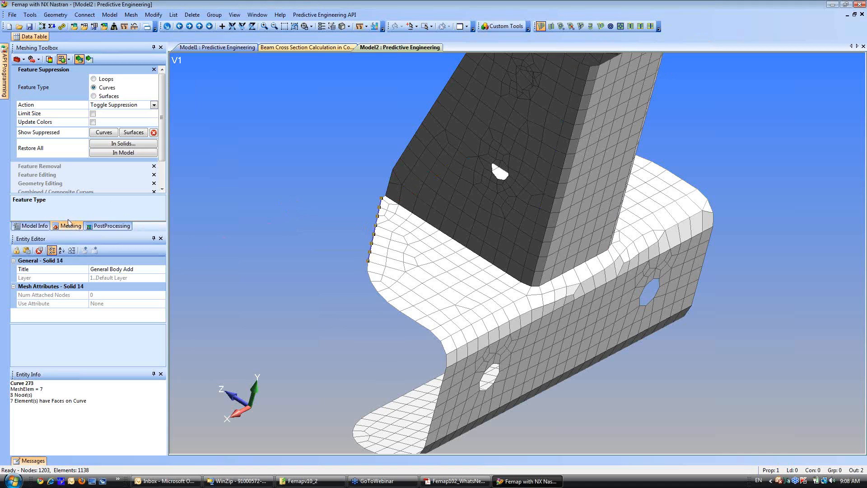
# Set up Geometry Editing for the Washer operation with an offset distance of .15.
pyautogui.click(39, 174)
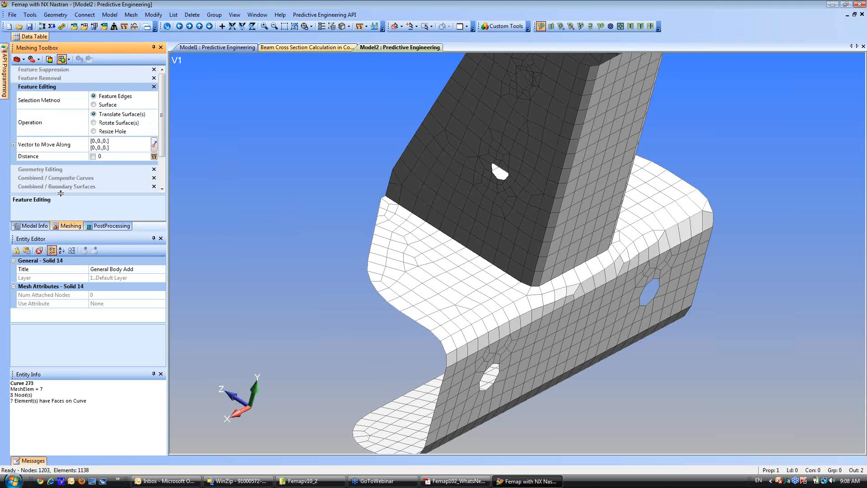
pyautogui.click(44, 170)
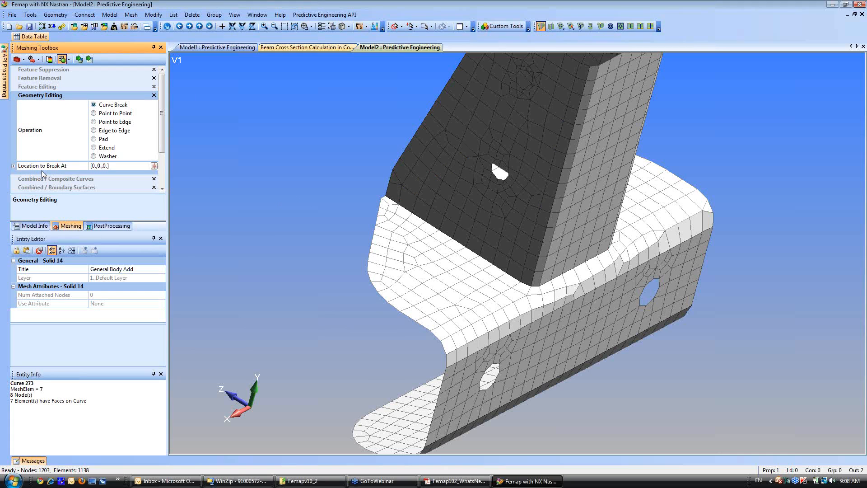
pyautogui.click(93, 156)
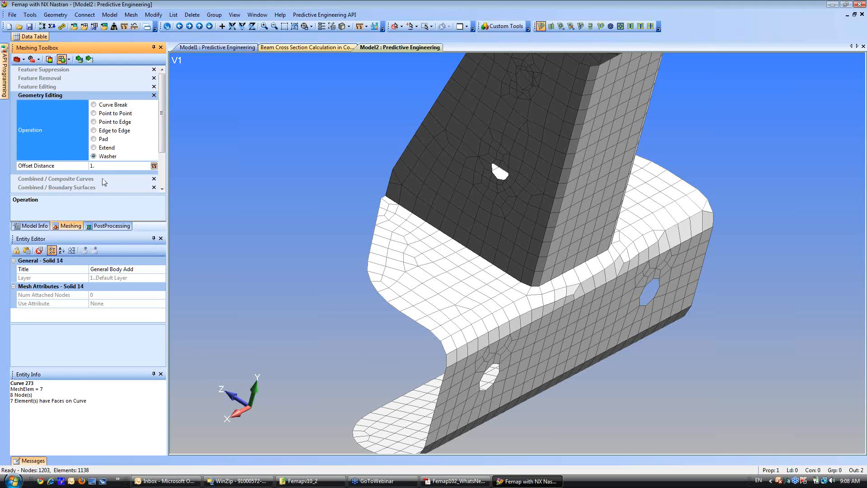
pyautogui.click(112, 165)
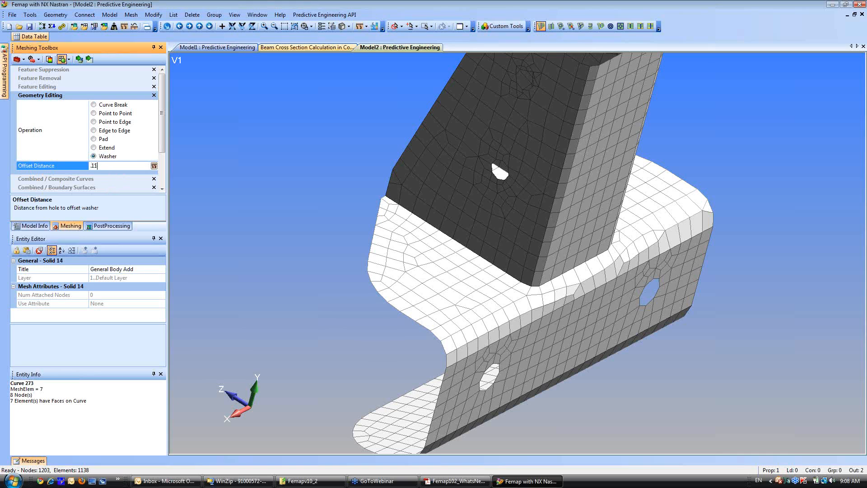
# Create washers around the two base flange holes and the holes in both upright flanges by selecting the hole curves together.
pyautogui.click(90, 59)
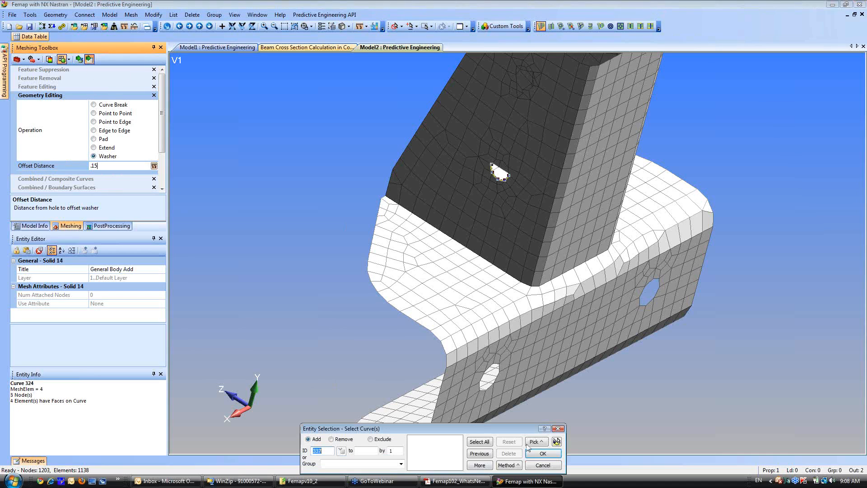
pyautogui.click(552, 369)
pyautogui.click(618, 328)
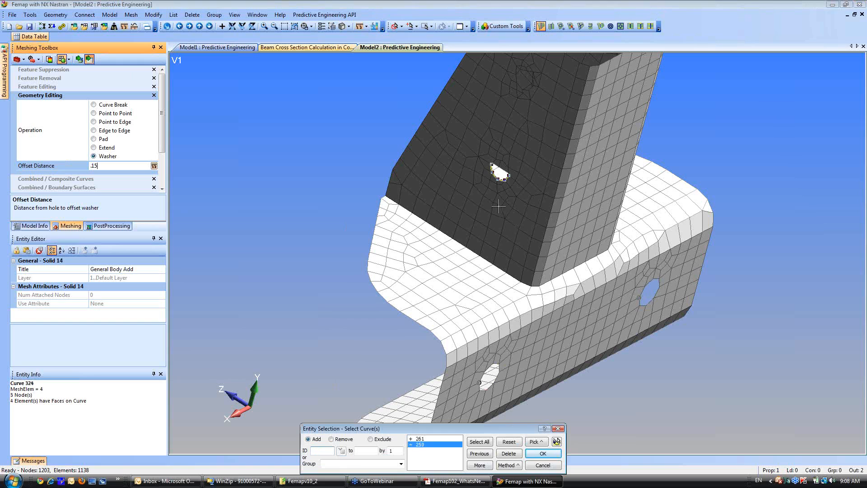
pyautogui.click(499, 206)
pyautogui.scroll(-3, 472, 221)
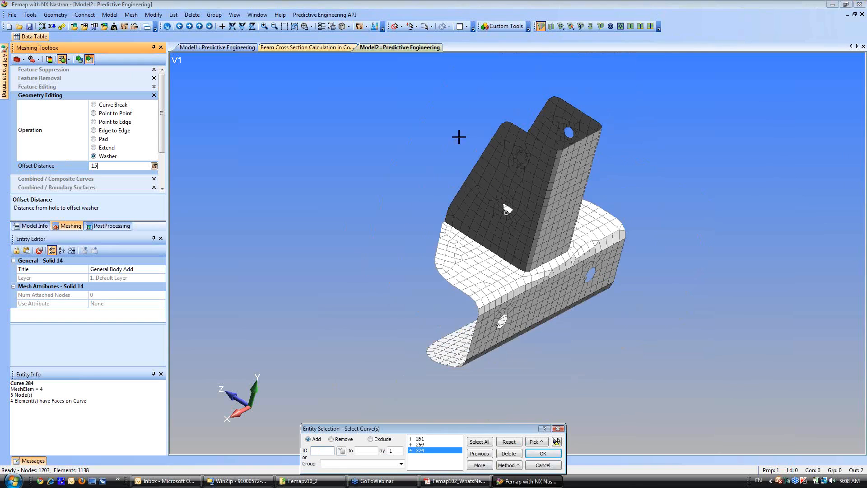
pyautogui.click(528, 163)
pyautogui.click(565, 139)
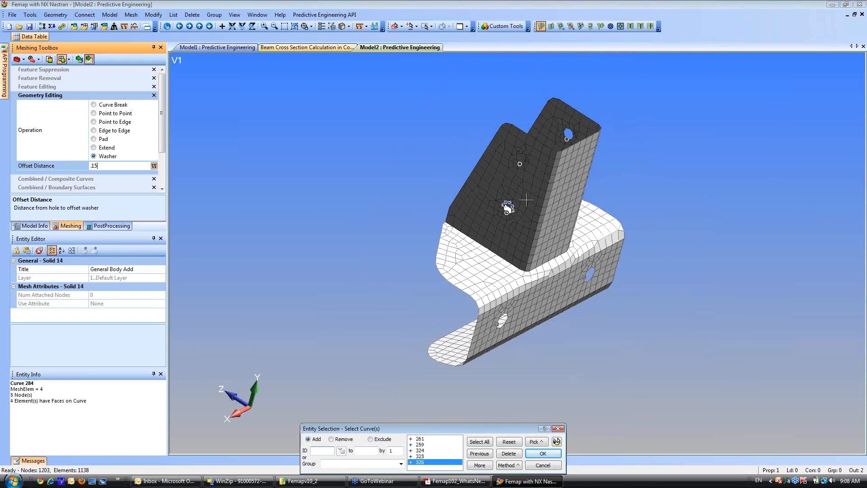
pyautogui.click(544, 454)
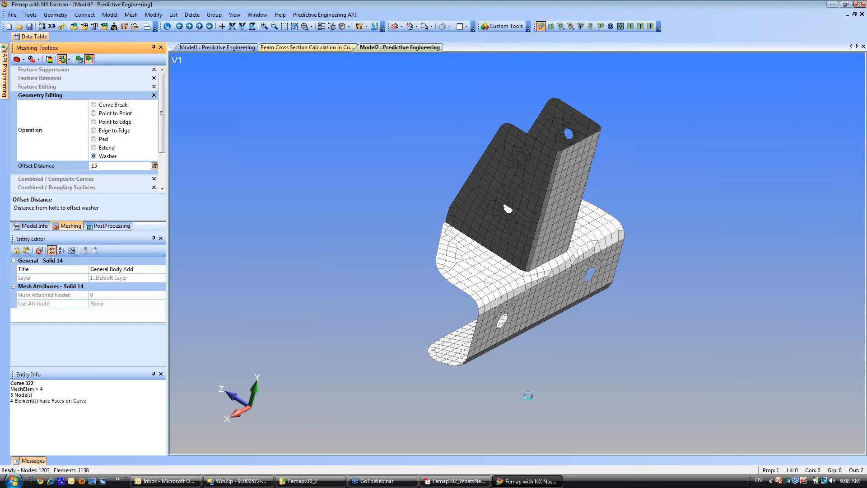
# Examine the updated mesh around the washered holes and the upright's base from several angles.
pyautogui.scroll(5, 409, 201)
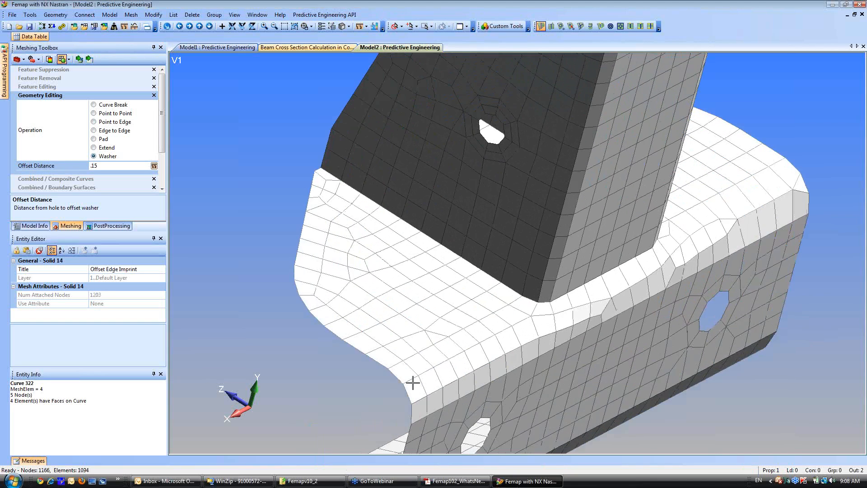
pyautogui.moveTo(451, 270); pyautogui.dragTo(225, 279, button='middle')
pyautogui.moveTo(402, 207); pyautogui.dragTo(461, 251, button='middle')
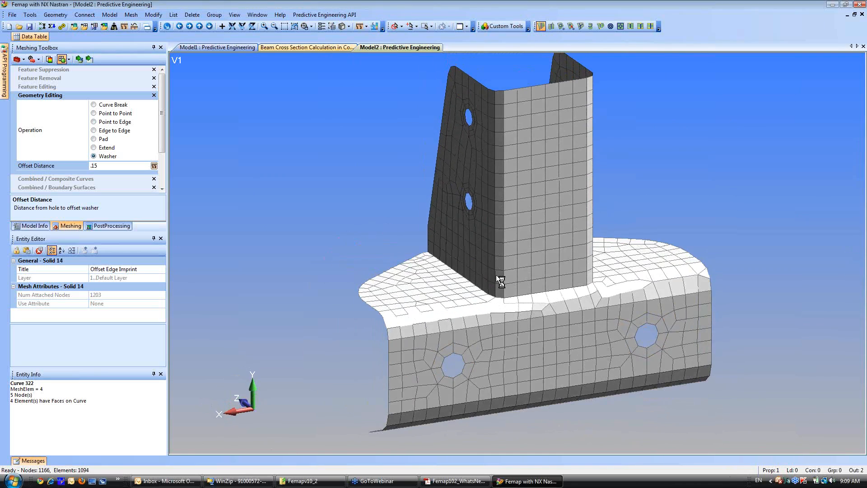
pyautogui.scroll(3, 419, 317)
pyautogui.scroll(-3, 420, 318)
pyautogui.moveTo(421, 290); pyautogui.dragTo(475, 388, button='middle')
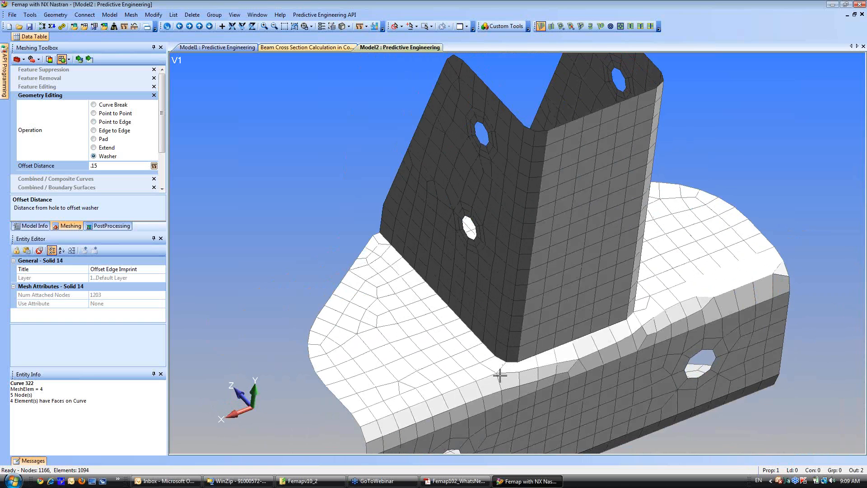
pyautogui.moveTo(508, 381); pyautogui.dragTo(462, 304, button='middle')
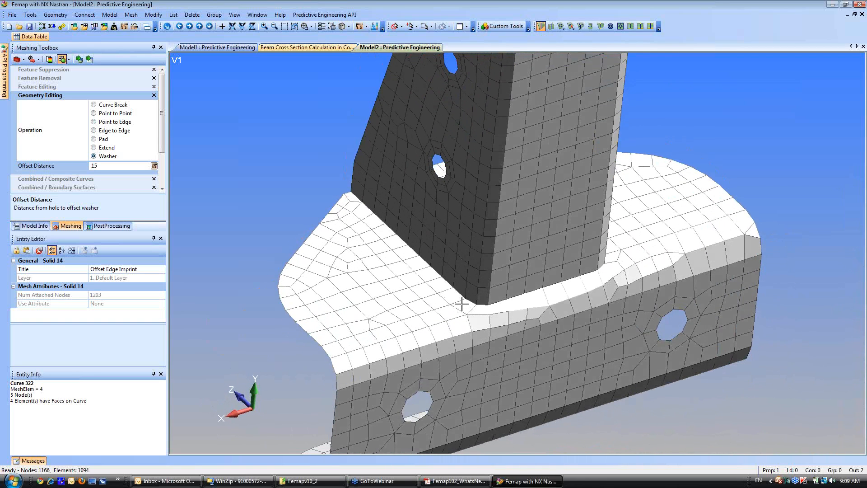
# Split the base's bend with Point to Edge from the upright's two front corner points to the bend's lower edge.
pyautogui.click(96, 122)
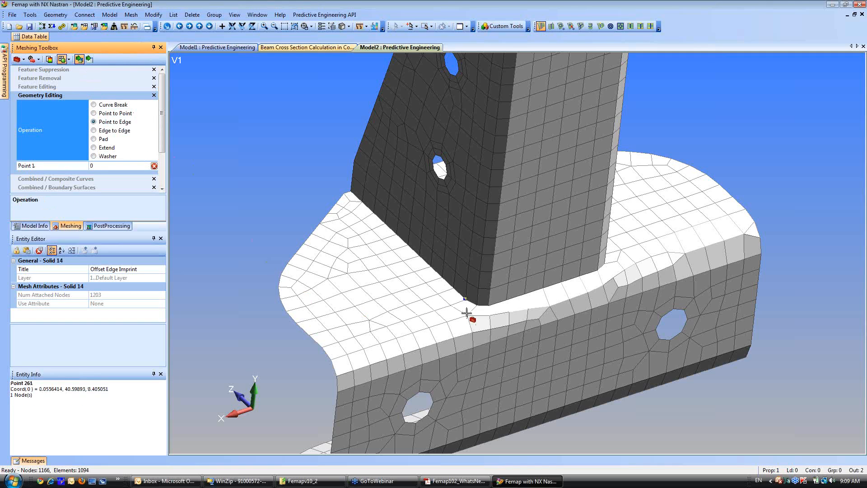
pyautogui.click(443, 319)
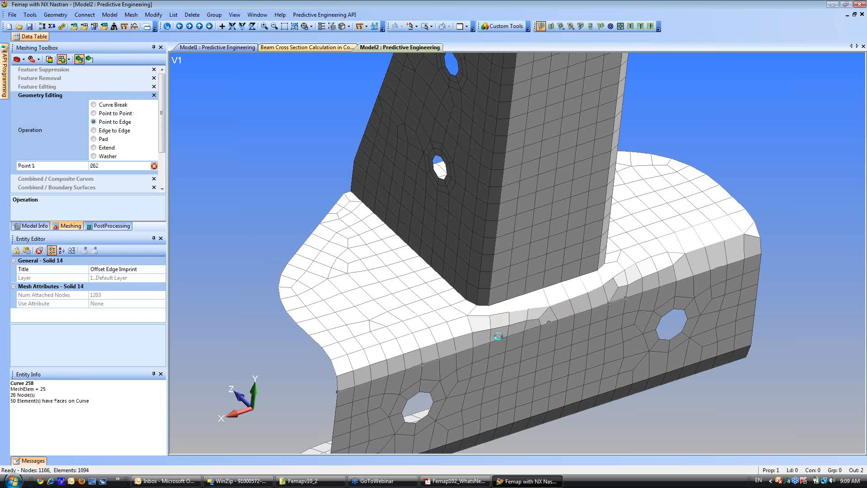
pyautogui.click(499, 337)
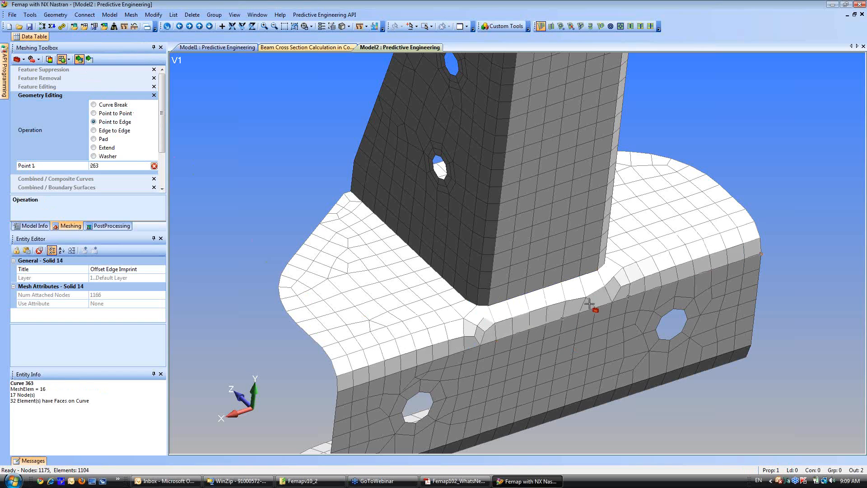
pyautogui.click(589, 304)
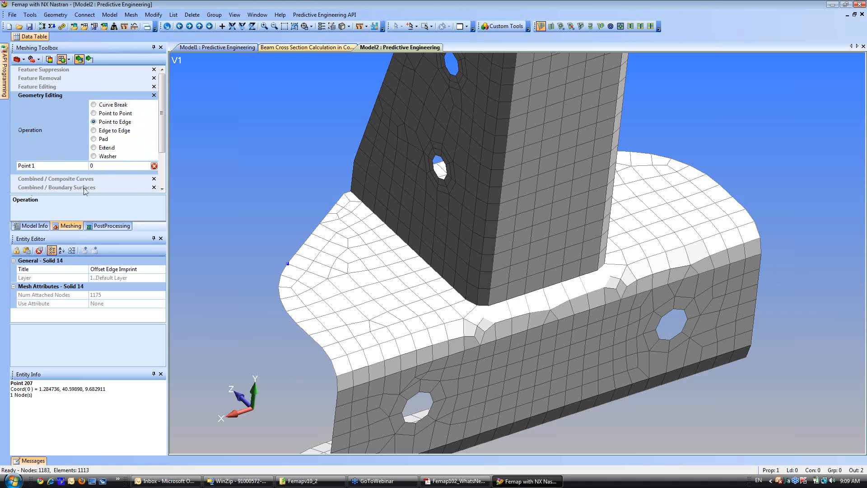
# Increase the Mesh Sizing on the bend's two split curves and the corner curve at the upright's base.
pyautogui.scroll(-4, 162, 191)
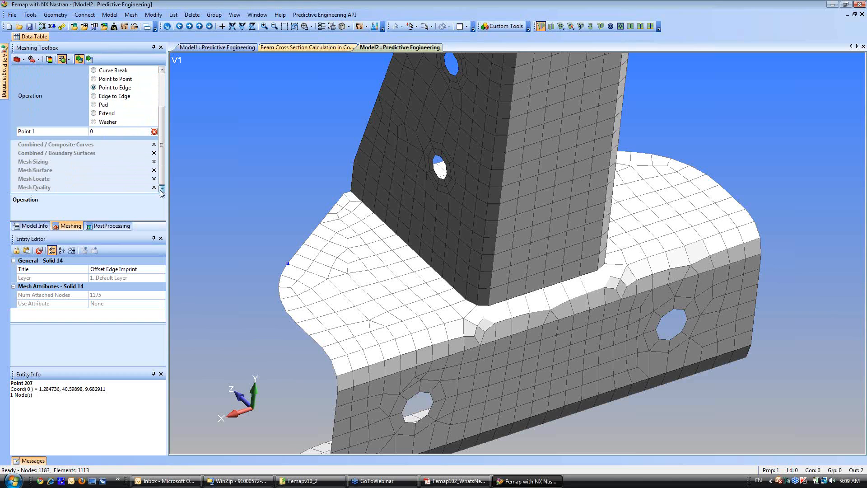
pyautogui.click(32, 162)
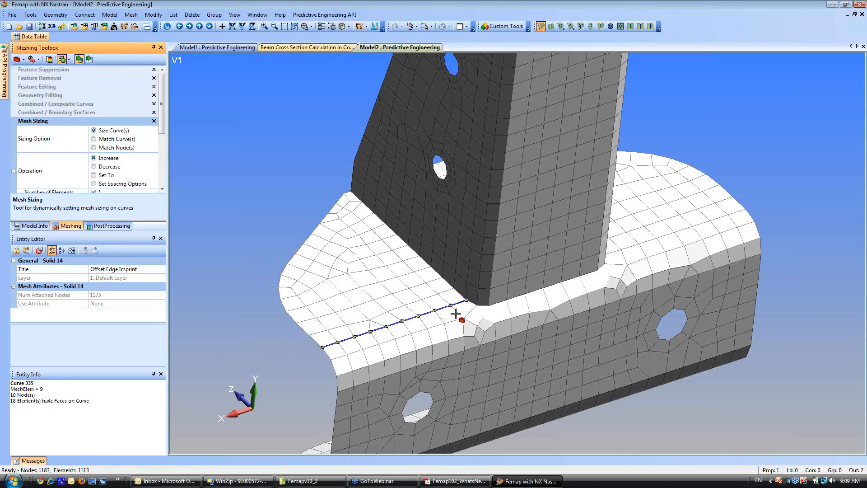
pyautogui.click(488, 326)
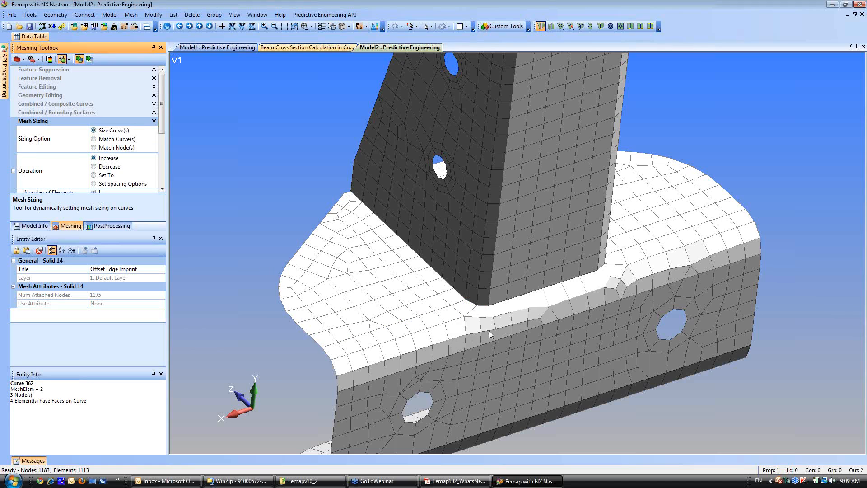
pyautogui.click(604, 286)
pyautogui.click(479, 308)
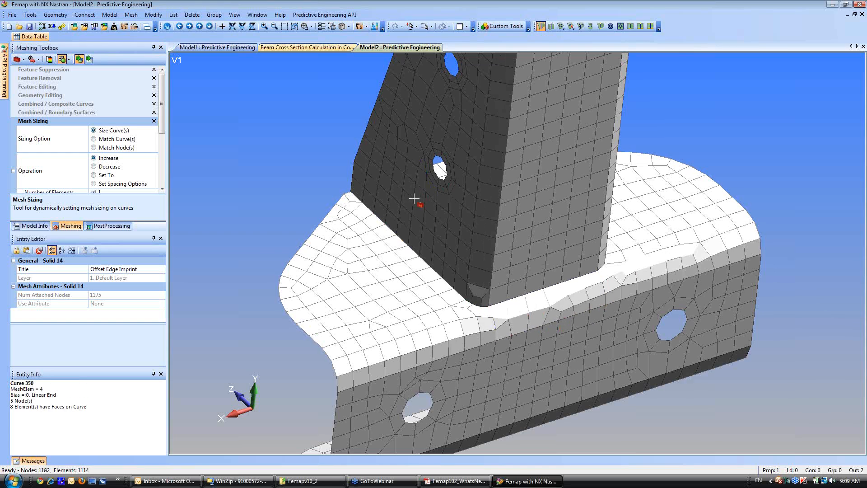
# Increase the mesh size count on the two rounded corner curves at the upright's top and check the mesh from the front.
pyautogui.keyDown('ctrl'); pyautogui.moveTo(414, 198); pyautogui.dragTo(439, 274, button='middle'); pyautogui.keyUp('ctrl')
pyautogui.click(472, 208)
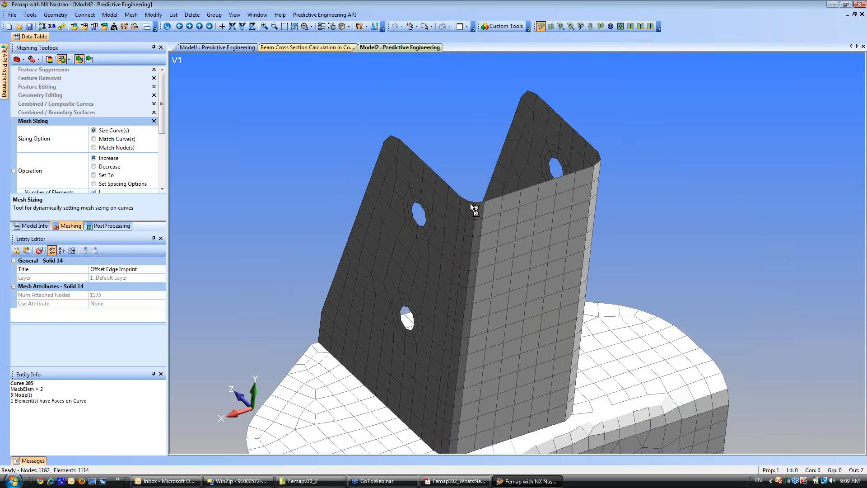
pyautogui.click(599, 162)
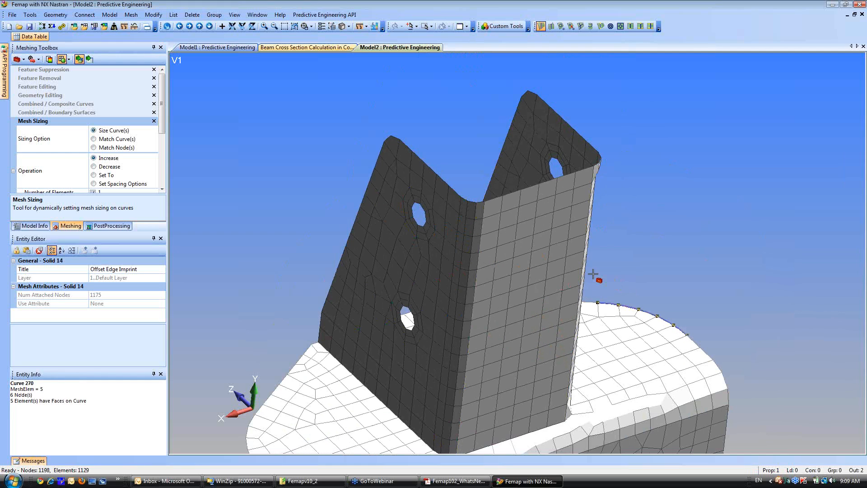
pyautogui.moveTo(592, 274); pyautogui.dragTo(533, 244, button='middle')
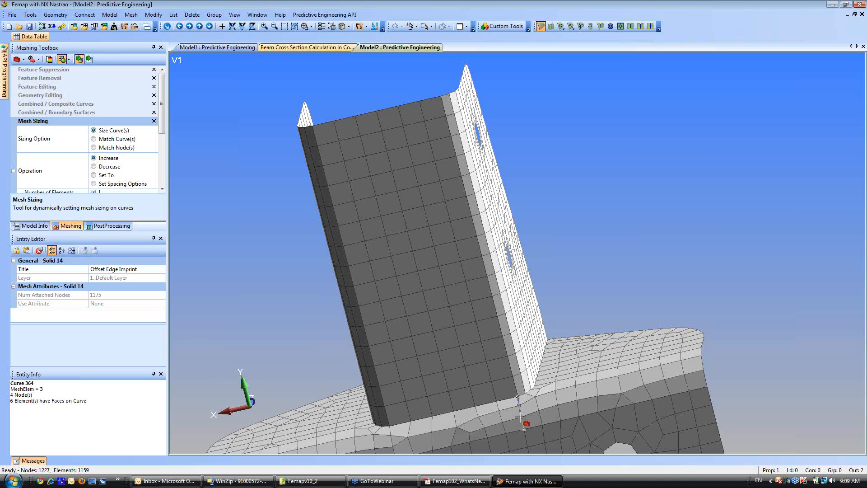
pyautogui.moveTo(520, 416); pyautogui.dragTo(540, 405, button='middle')
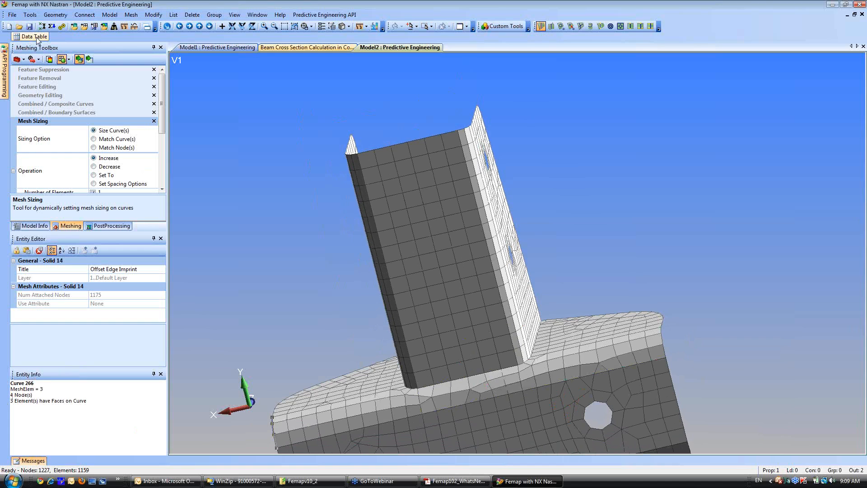
pyautogui.click(30, 15)
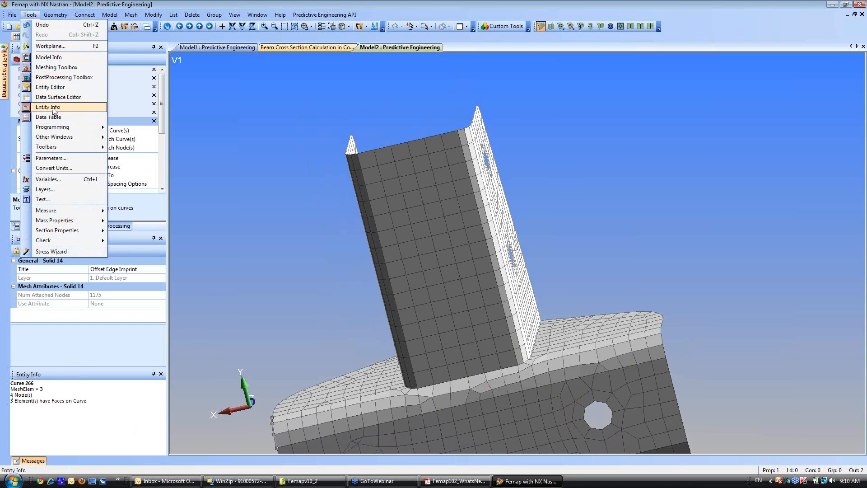
pyautogui.press('Escape')
pyautogui.click(81, 374)
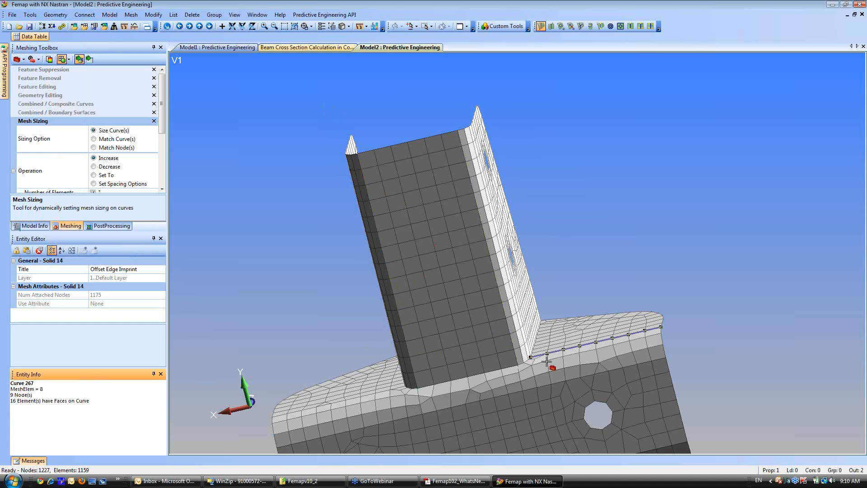
# Increase the element count by one along the bend's upper edge on each side of the upright.
pyautogui.moveTo(559, 355); pyautogui.dragTo(560, 358, button='middle')
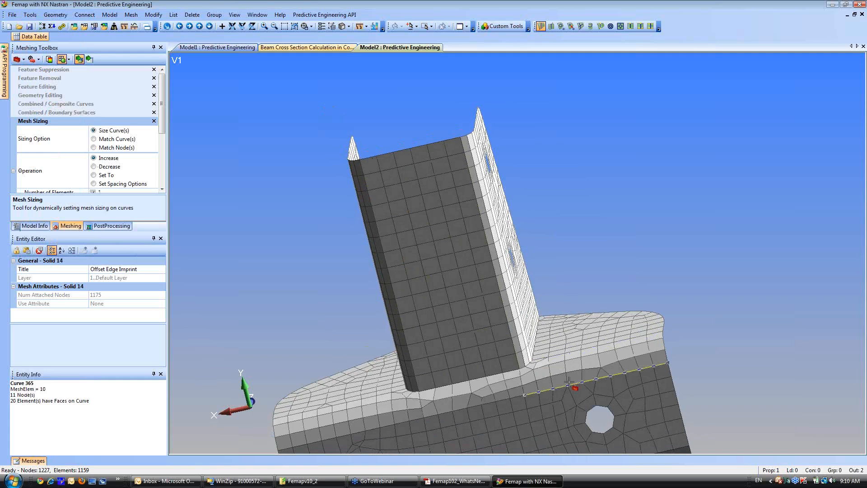
pyautogui.click(564, 352)
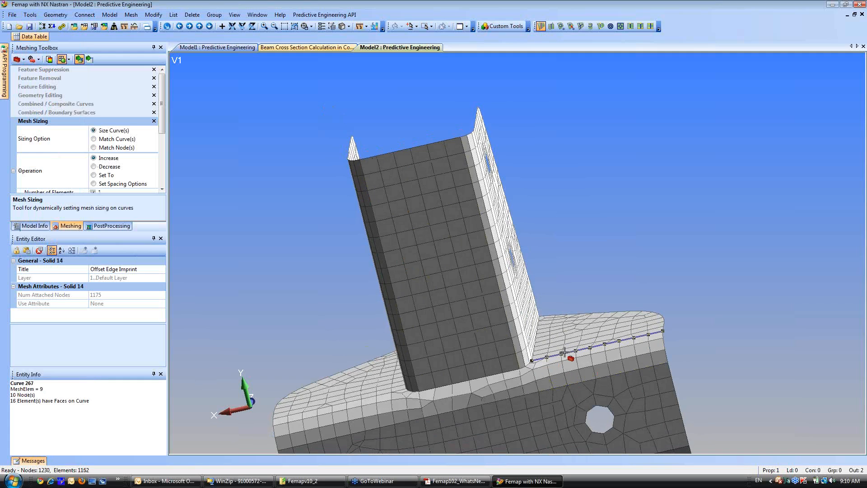
pyautogui.moveTo(565, 355); pyautogui.dragTo(587, 374, button='middle')
pyautogui.click(347, 401)
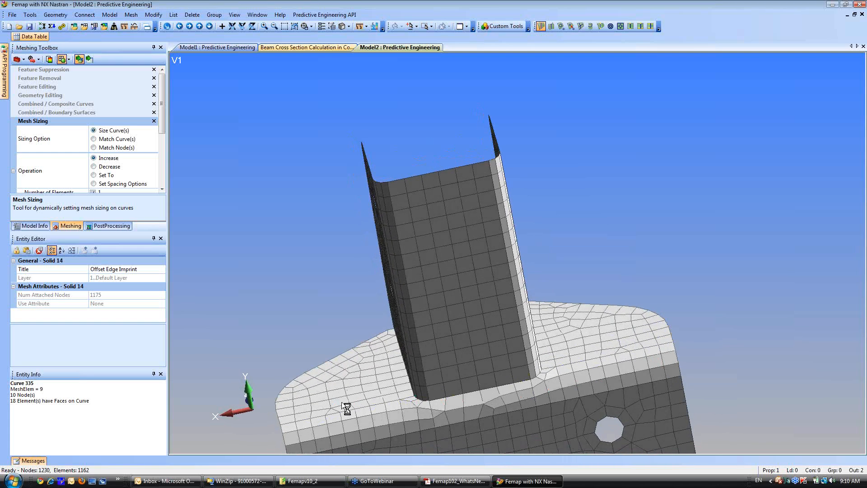
pyautogui.keyDown('ctrl'); pyautogui.moveTo(347, 398); pyautogui.dragTo(394, 292, button='middle'); pyautogui.keyUp('ctrl')
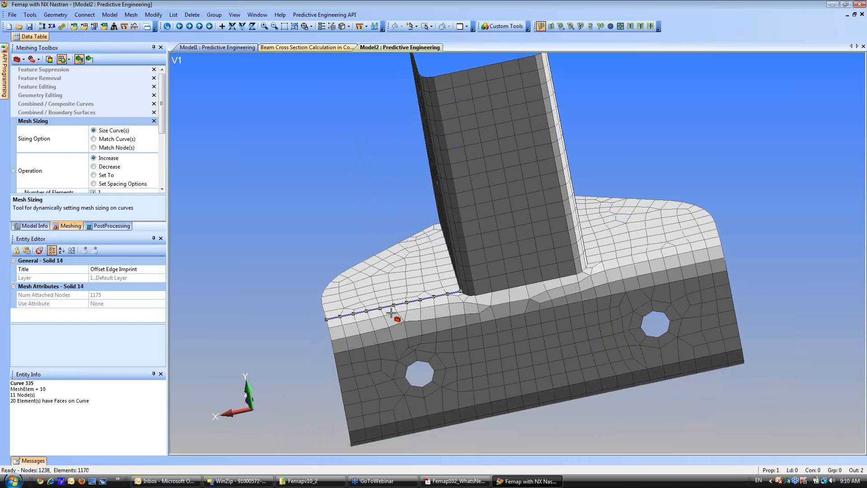
# Increase the element counts along the bend's lower edge beside and below the upright, and along the upright's bottom front edge.
pyautogui.click(401, 335)
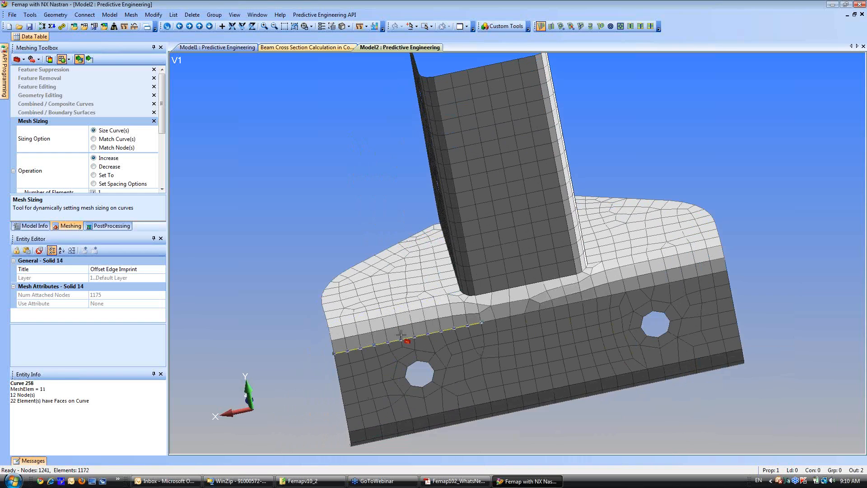
pyautogui.click(401, 335)
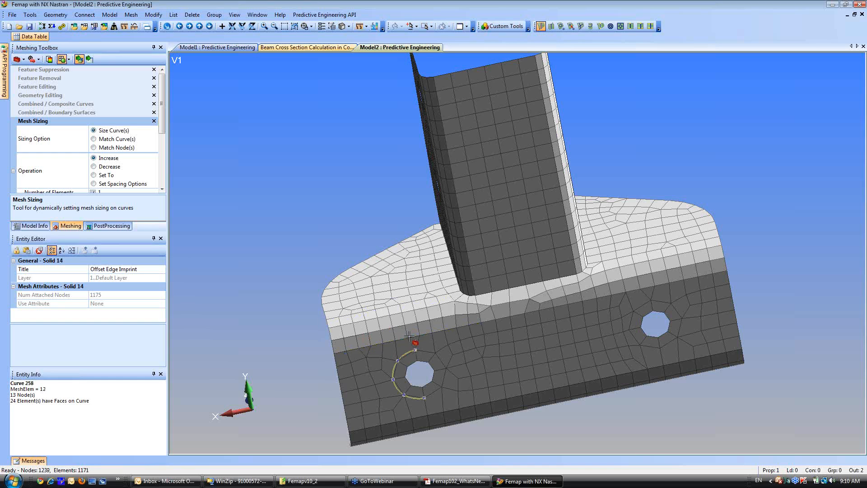
pyautogui.moveTo(411, 308); pyautogui.dragTo(416, 293, button='middle')
pyautogui.click(534, 307)
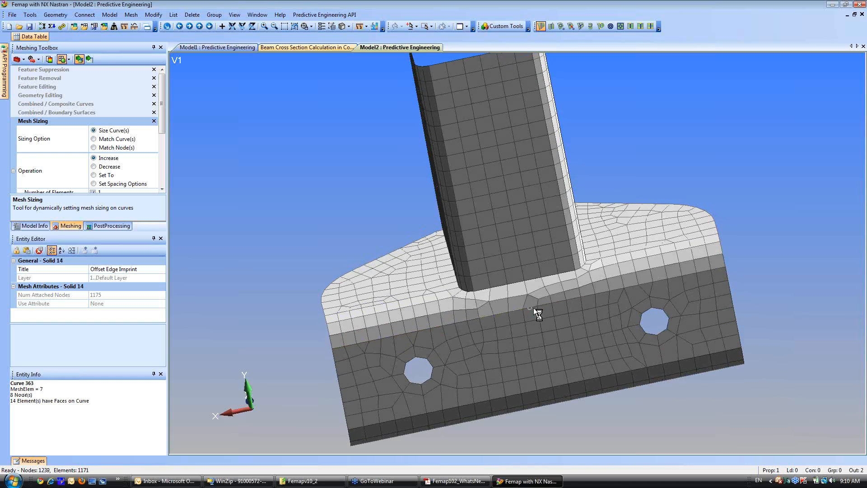
pyautogui.click(525, 286)
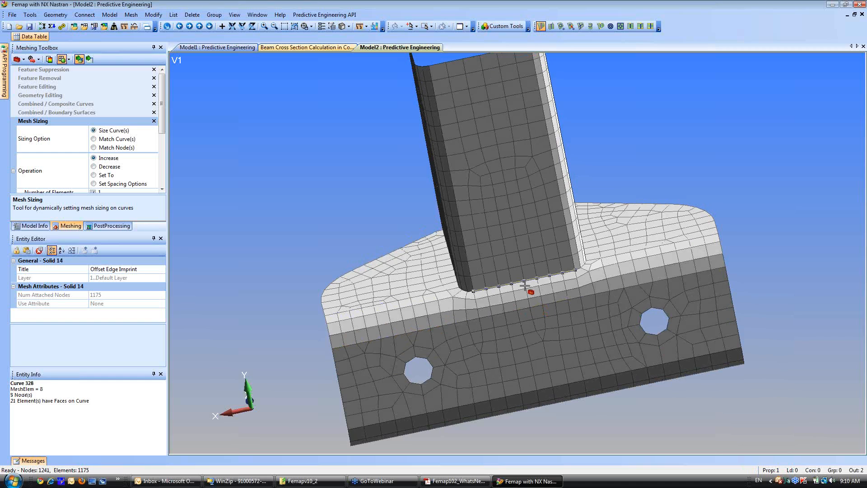
# Increase the element counts on the upright's top front edge and on the curves around the front flange's left hole.
pyautogui.keyDown('ctrl'); pyautogui.moveTo(503, 239); pyautogui.dragTo(505, 317, button='middle'); pyautogui.keyUp('ctrl')
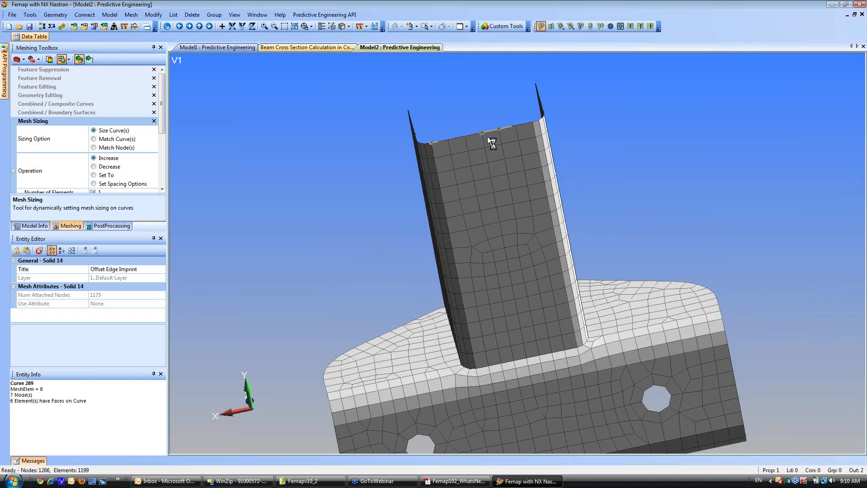
pyautogui.click(488, 137)
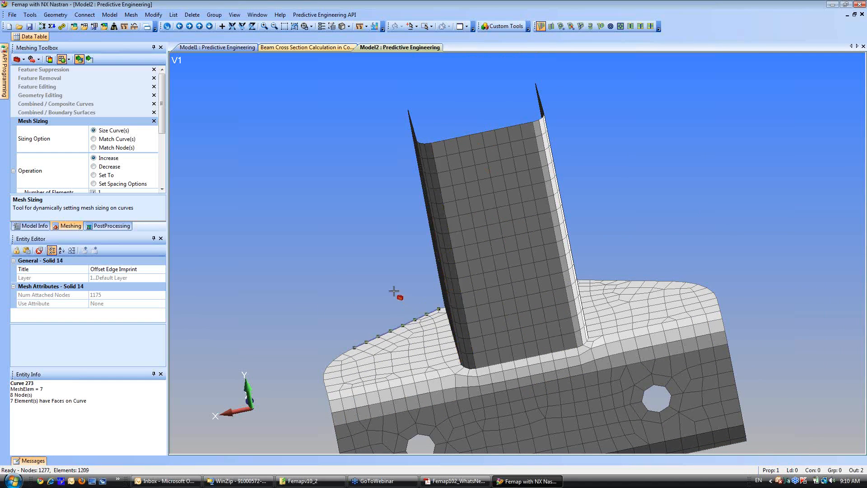
pyautogui.scroll(-3, 395, 294)
pyautogui.moveTo(387, 226); pyautogui.dragTo(388, 201, button='middle')
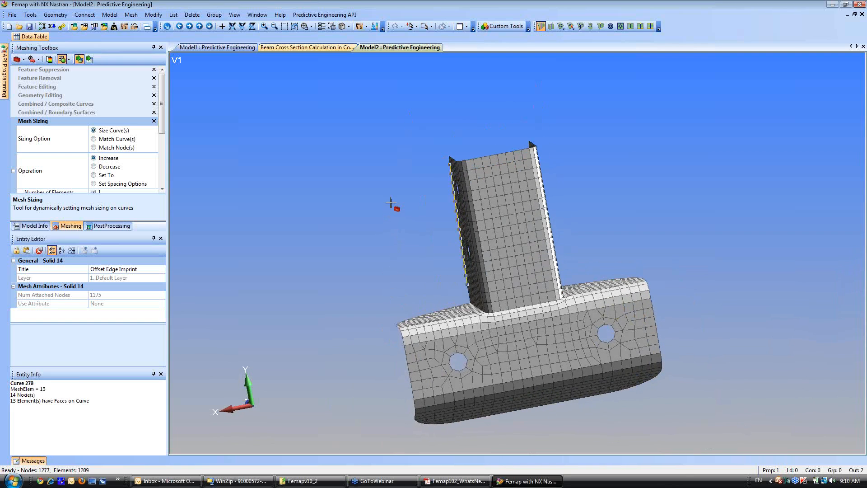
pyautogui.scroll(5, 389, 229)
pyautogui.click(416, 394)
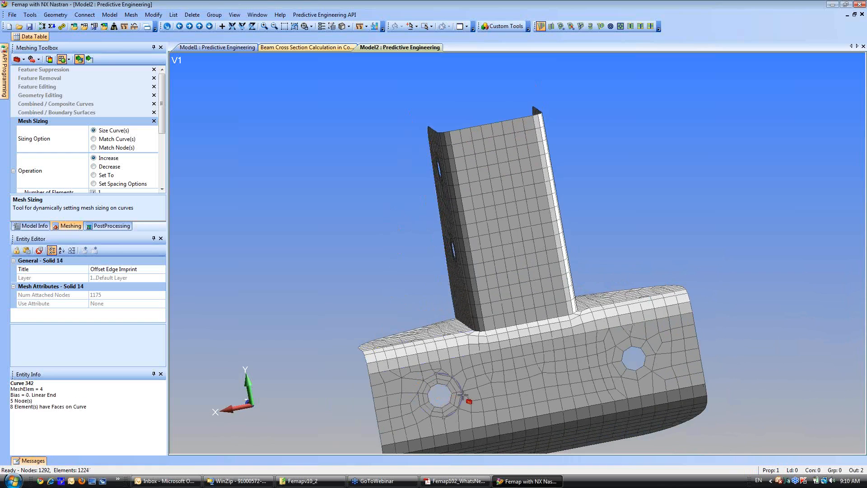
pyautogui.click(416, 400)
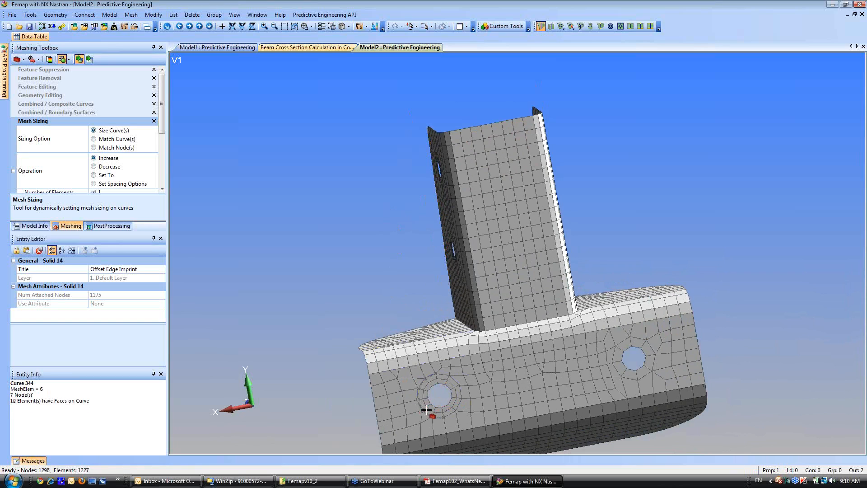
# Increase the element counts on the edge curves and washer curves of the front flange's right hole.
pyautogui.click(615, 378)
pyautogui.click(629, 370)
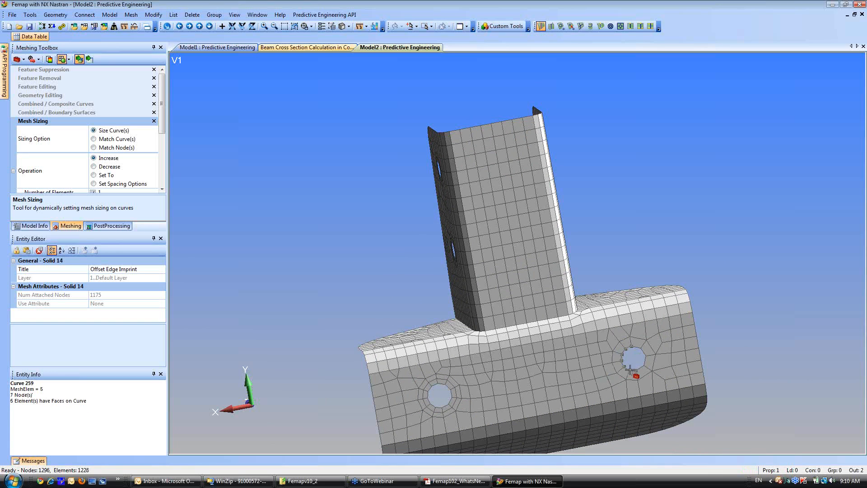
pyautogui.click(644, 365)
pyautogui.click(647, 362)
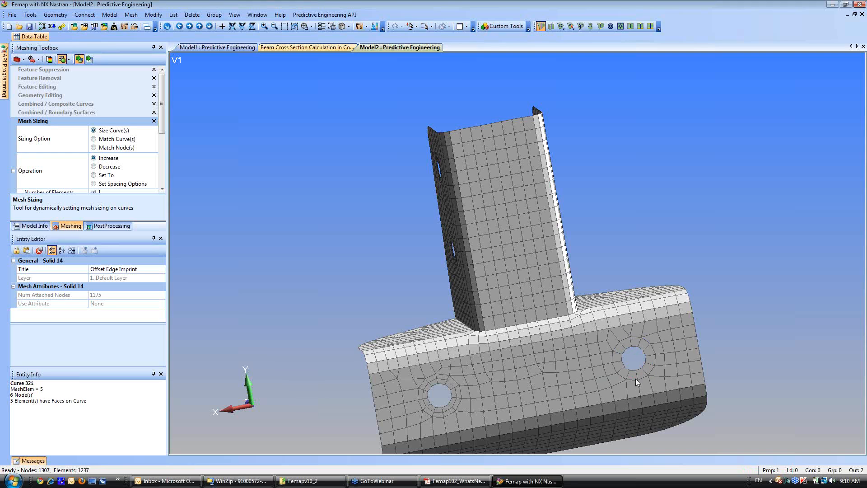
pyautogui.click(637, 378)
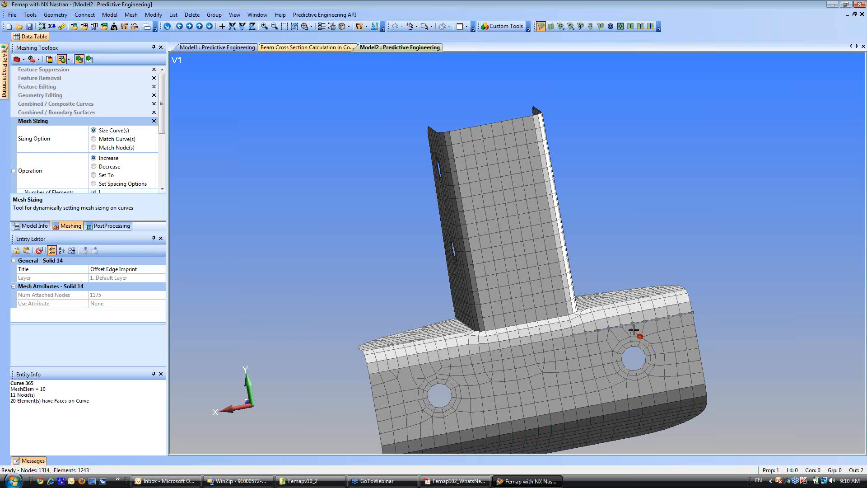
pyautogui.scroll(5, 634, 330)
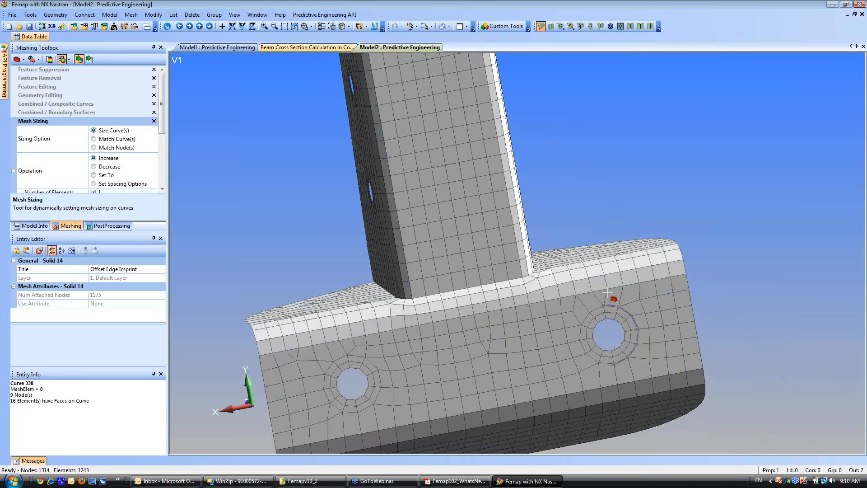
pyautogui.click(594, 313)
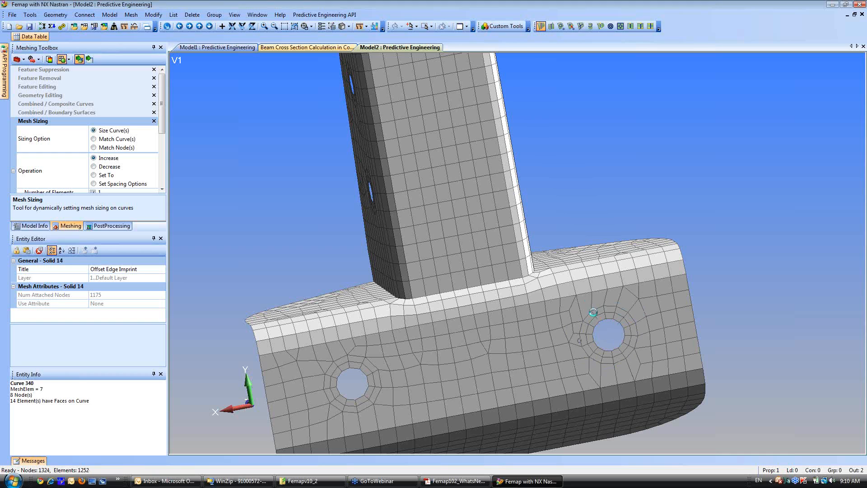
# Increase the element counts along the bend's lower edge above the right hole and its upper edge right of the upright.
pyautogui.click(617, 289)
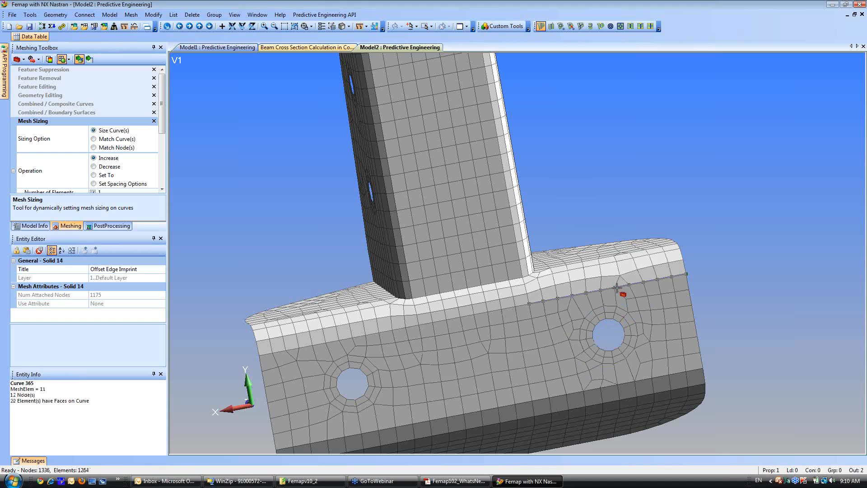
pyautogui.click(618, 287)
pyautogui.click(622, 287)
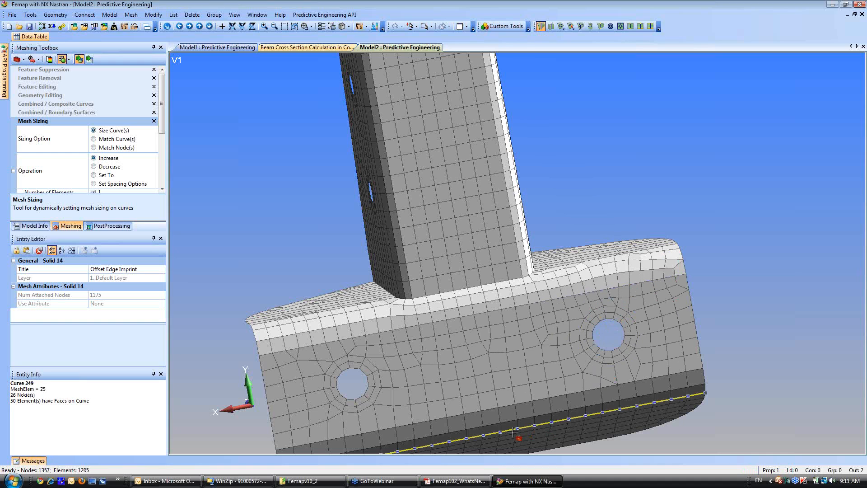
pyautogui.moveTo(623, 319); pyautogui.dragTo(613, 278, button='middle')
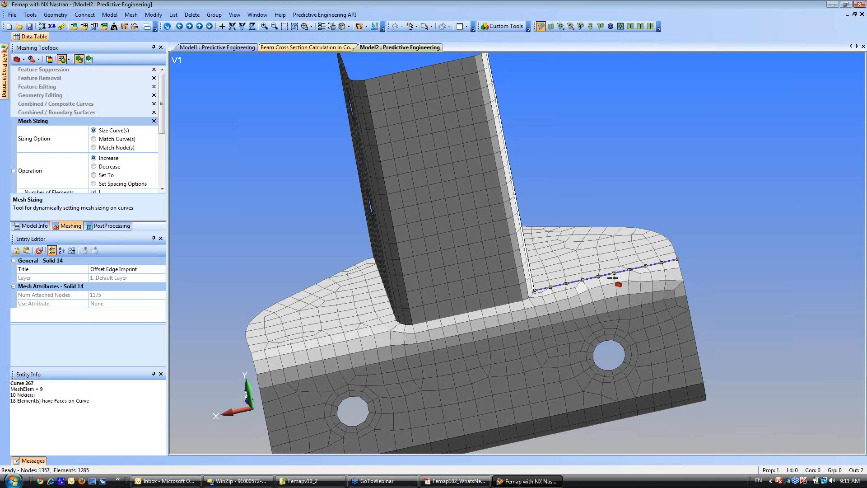
pyautogui.click(613, 278)
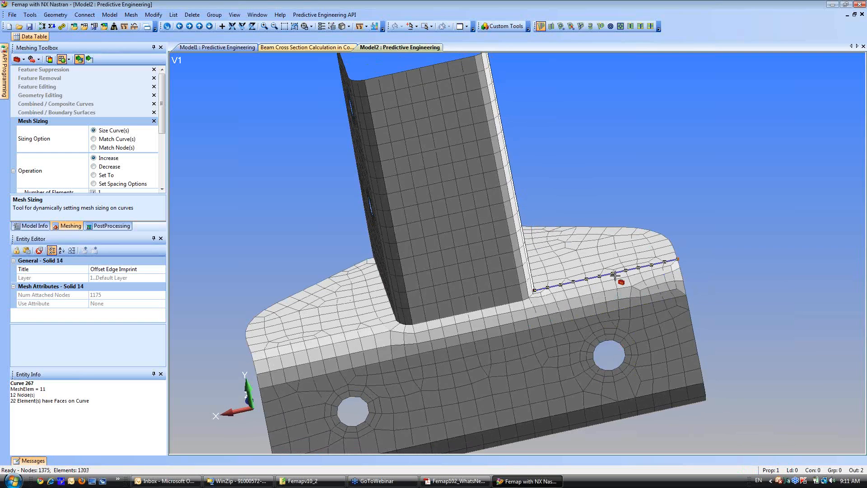
pyautogui.click(615, 275)
pyautogui.click(614, 277)
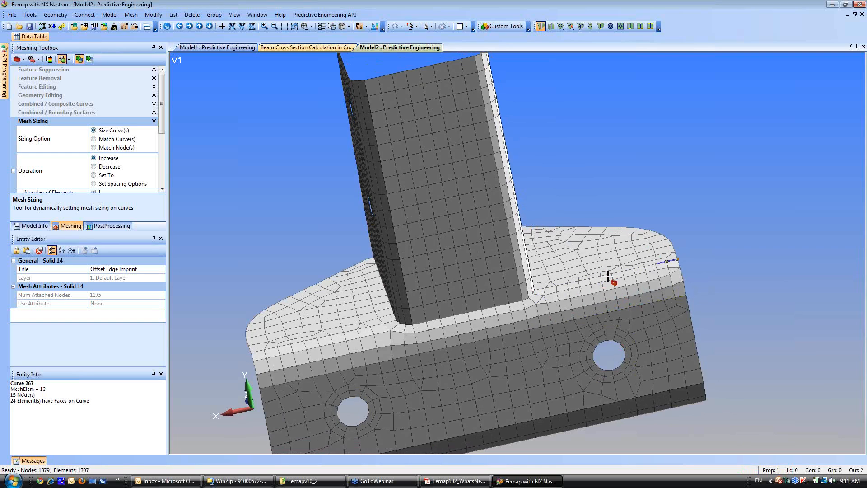
# Increase the element counts along the bend's lower and upper edges left of the upright and on the left hole's washer curve.
pyautogui.scroll(-3, 425, 375)
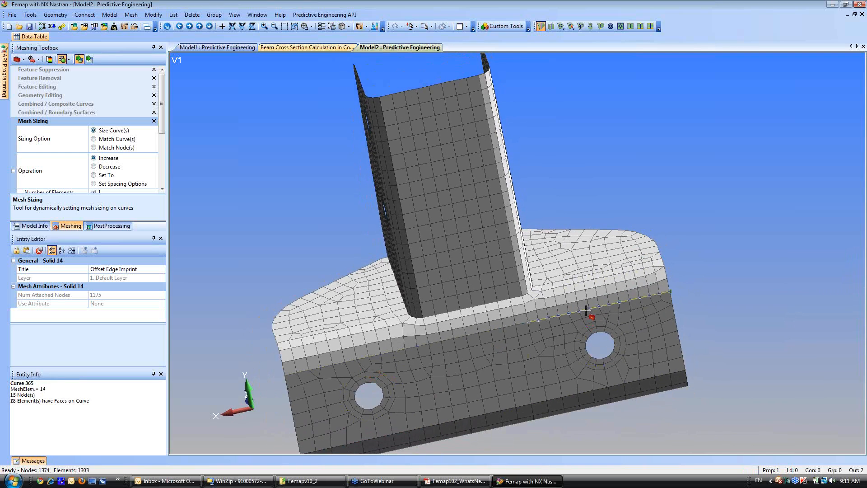
pyautogui.click(359, 362)
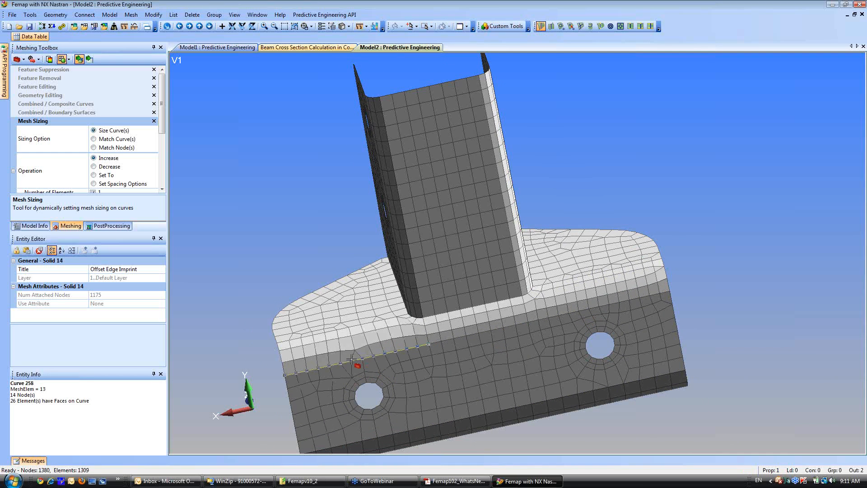
pyautogui.click(344, 335)
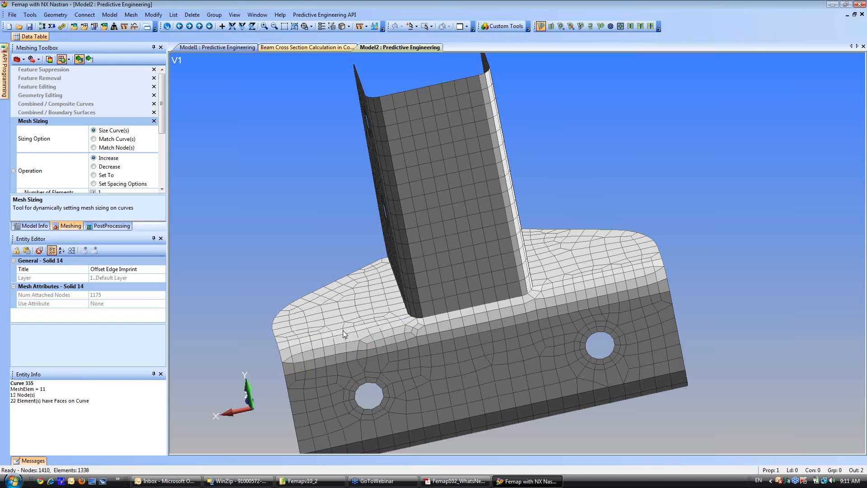
pyautogui.click(343, 330)
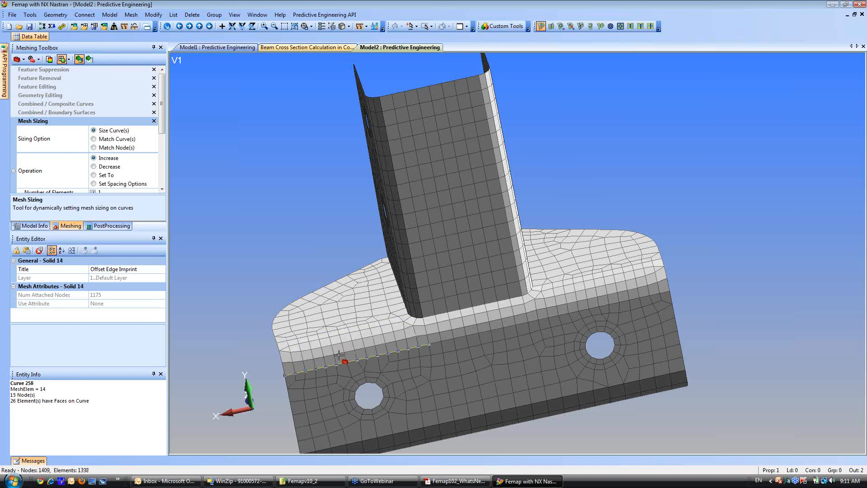
pyautogui.scroll(-2, 327, 338)
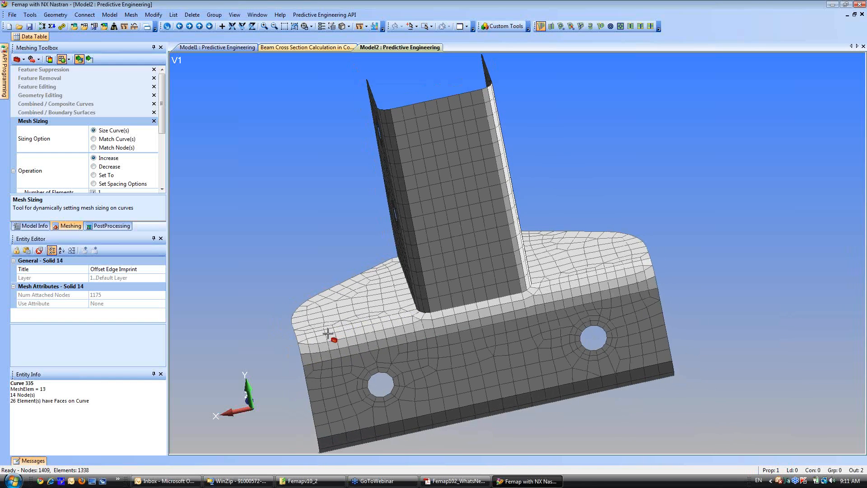
pyautogui.click(354, 379)
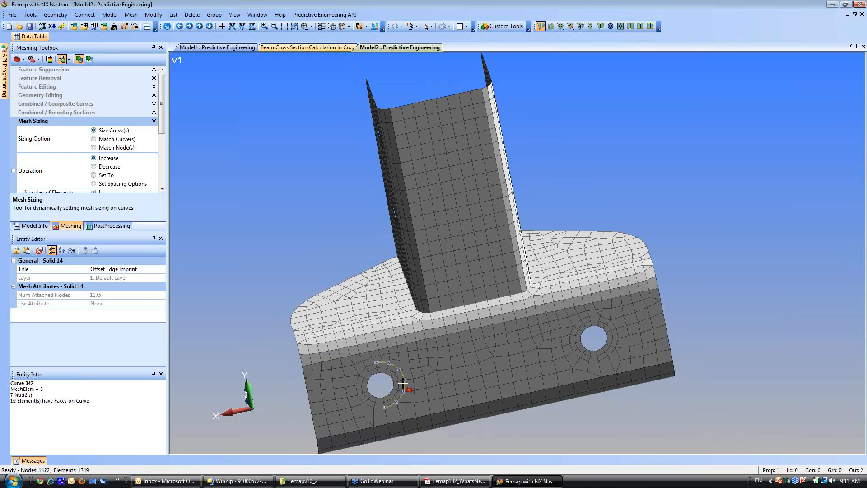
# Increase the element count by one on the short end curve of the front flange's bottom bend.
pyautogui.moveTo(254, 338); pyautogui.dragTo(292, 327, button='middle')
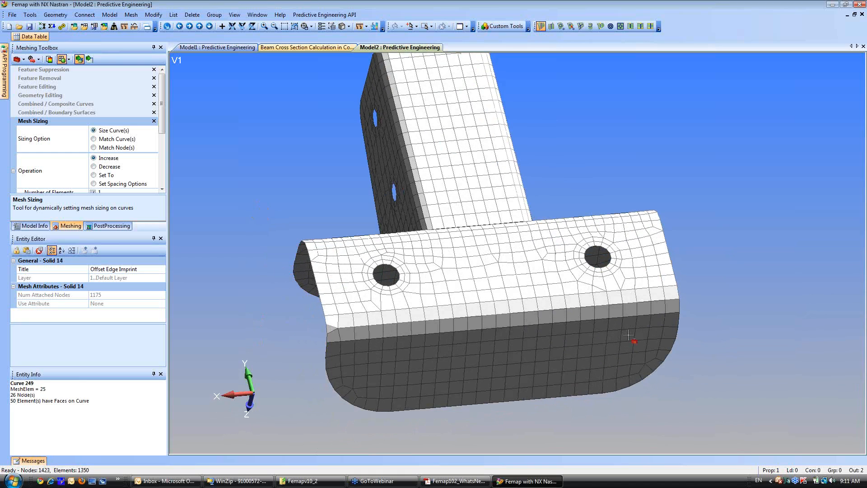
pyautogui.click(686, 308)
pyautogui.moveTo(394, 285); pyautogui.dragTo(311, 385, button='middle')
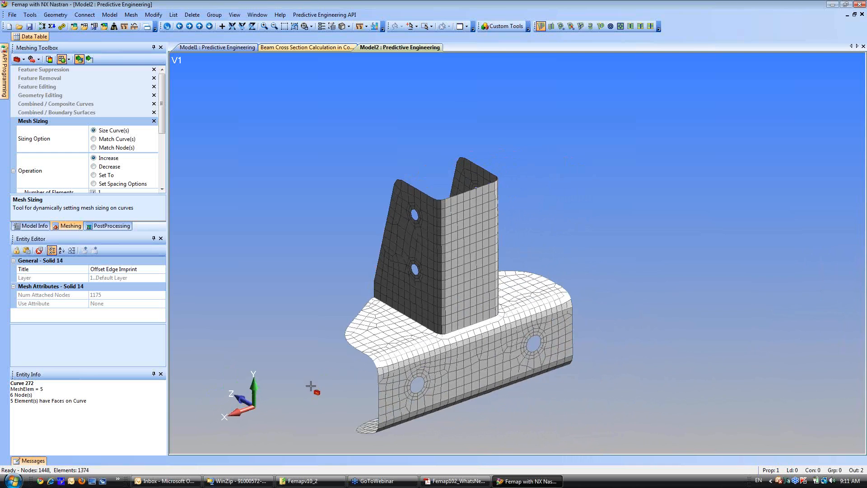
pyautogui.keyDown('ctrl'); pyautogui.moveTo(349, 341); pyautogui.dragTo(432, 289, button='middle'); pyautogui.keyUp('ctrl')
pyautogui.scroll(3, 410, 234)
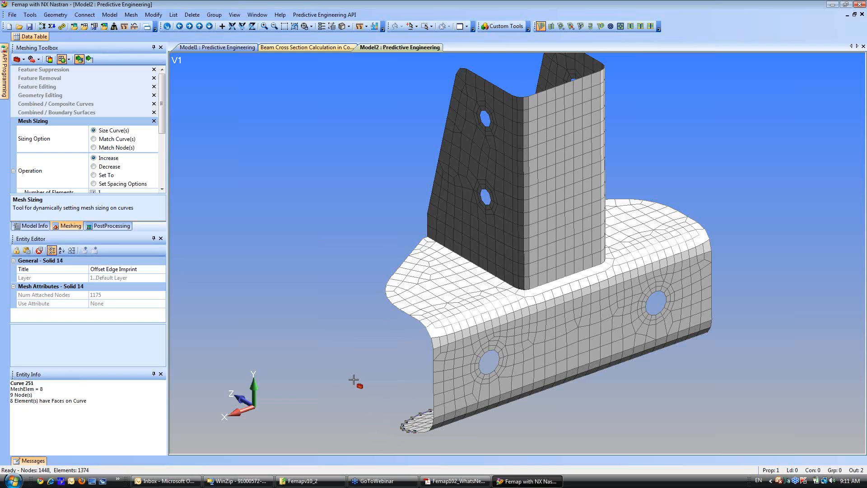
# Show the Backside Bracket solid and turn on the display of all geometry entities.
pyautogui.click(34, 226)
pyautogui.scroll(5, 343, 258)
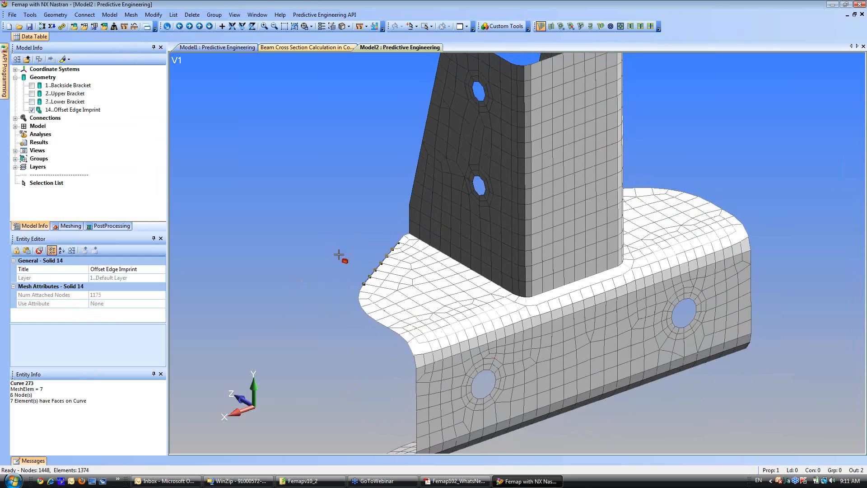
pyautogui.keyDown('ctrl'); pyautogui.moveTo(312, 295); pyautogui.dragTo(273, 284, button='middle'); pyautogui.keyUp('ctrl')
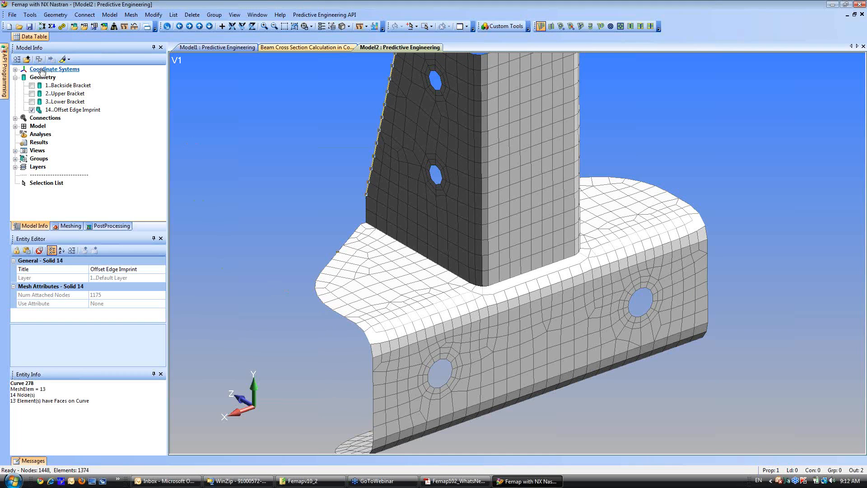
pyautogui.click(32, 88)
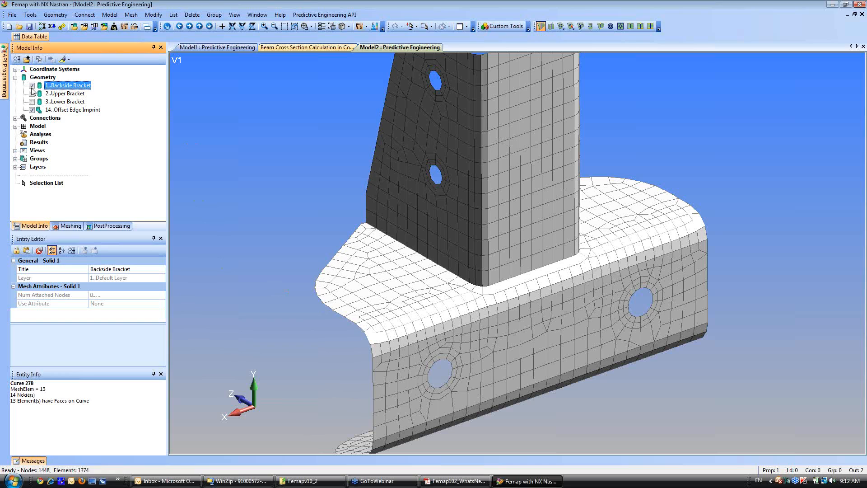
pyautogui.click(332, 26)
pyautogui.click(335, 310)
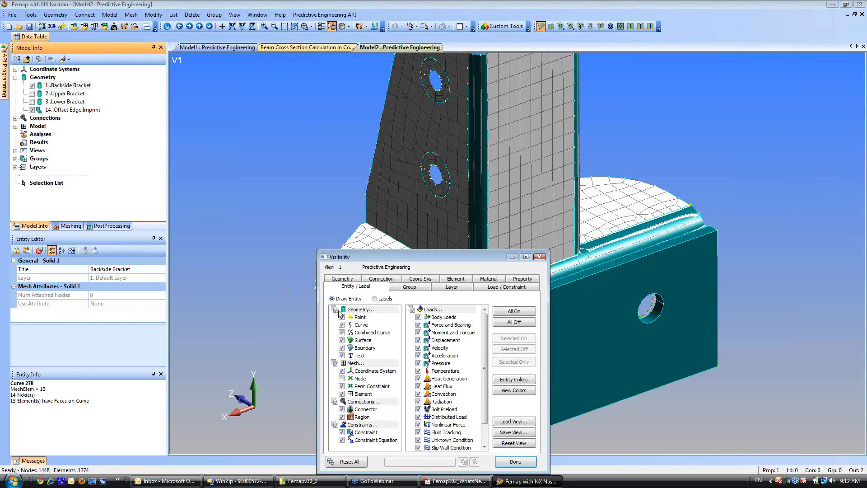
pyautogui.click(515, 462)
# Size the Backside Bracket for Hex Meshing with an element size of 0.15 and a minimum of 2 elements on edge.
pyautogui.moveTo(360, 310); pyautogui.dragTo(402, 280, button='middle')
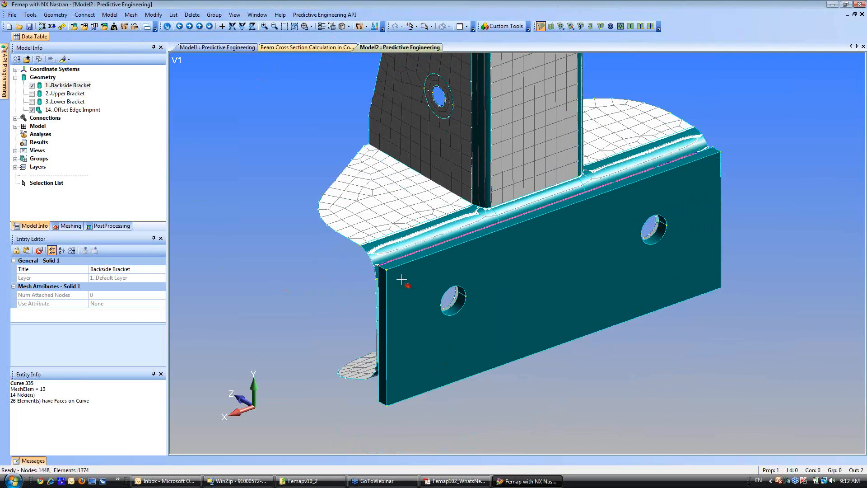
pyautogui.rightClick(77, 91)
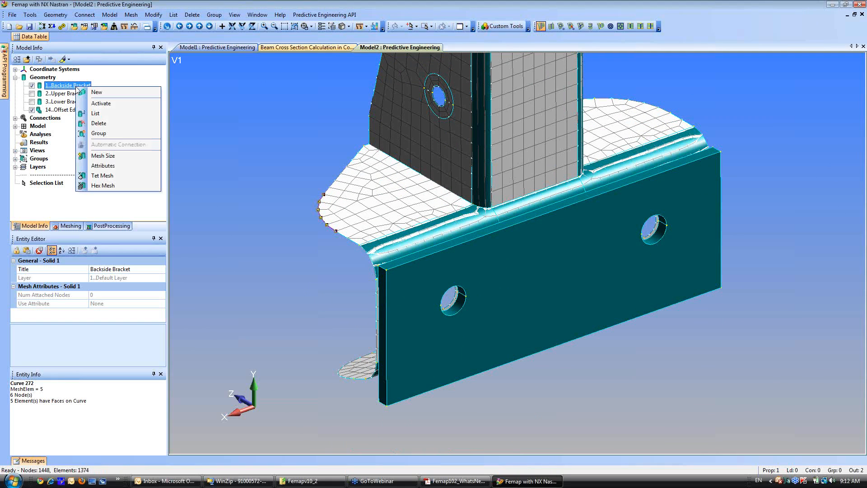
pyautogui.click(97, 157)
pyautogui.click(384, 310)
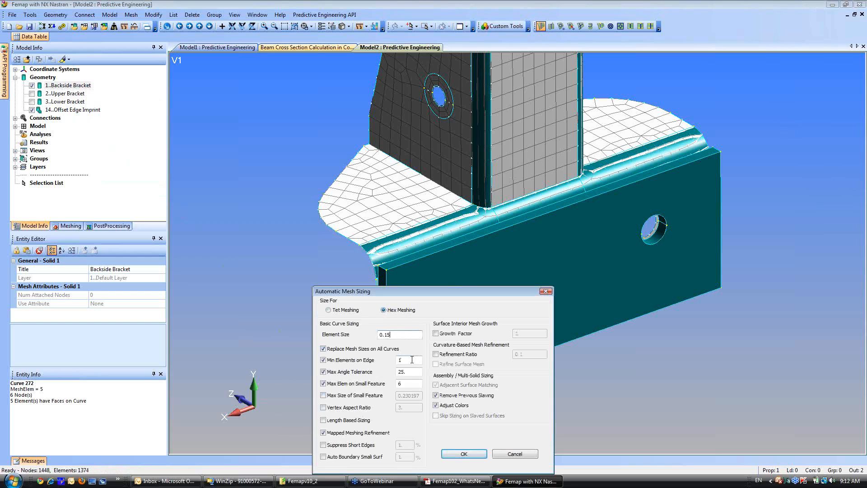
pyautogui.write('5')
pyautogui.press('Tab')
pyautogui.write('2')
pyautogui.click(465, 457)
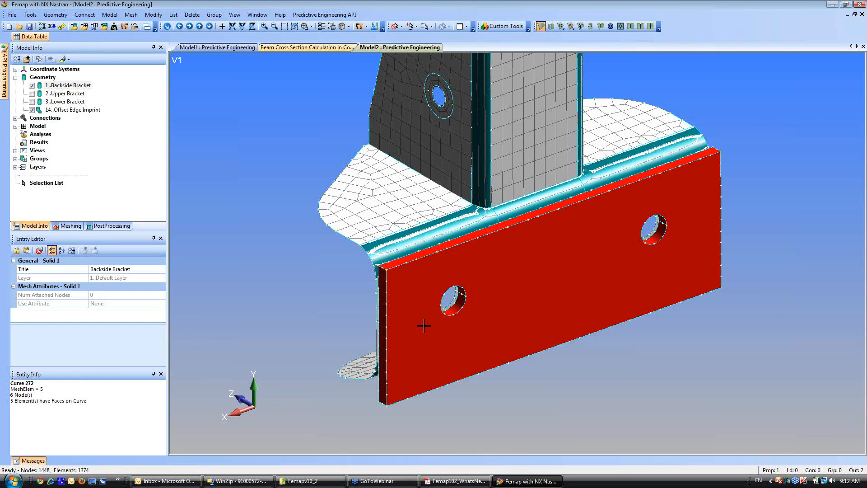
# Size the Backside Bracket solid for Hex Meshing with the suggested default element size.
pyautogui.moveTo(424, 324); pyautogui.dragTo(431, 345, button='middle')
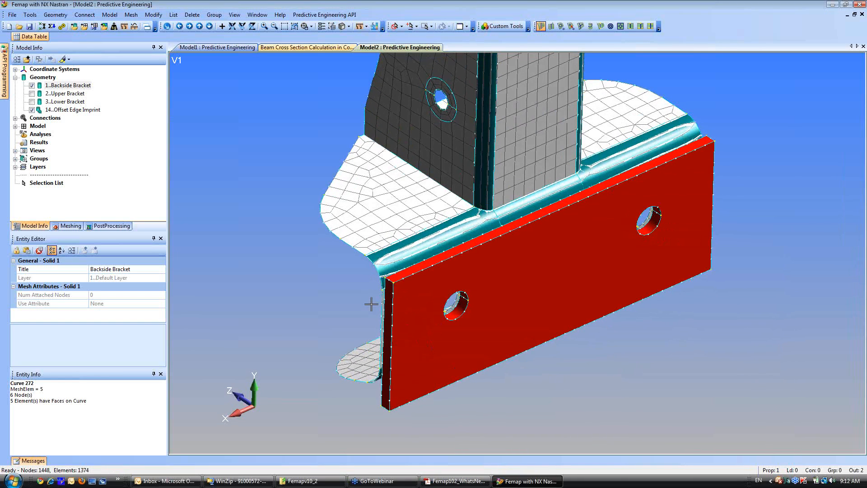
pyautogui.rightClick(63, 86)
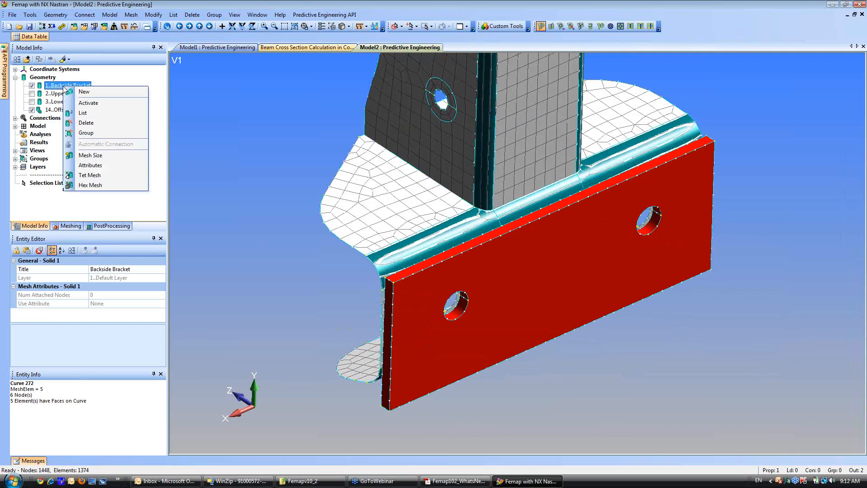
pyautogui.click(93, 156)
pyautogui.click(385, 310)
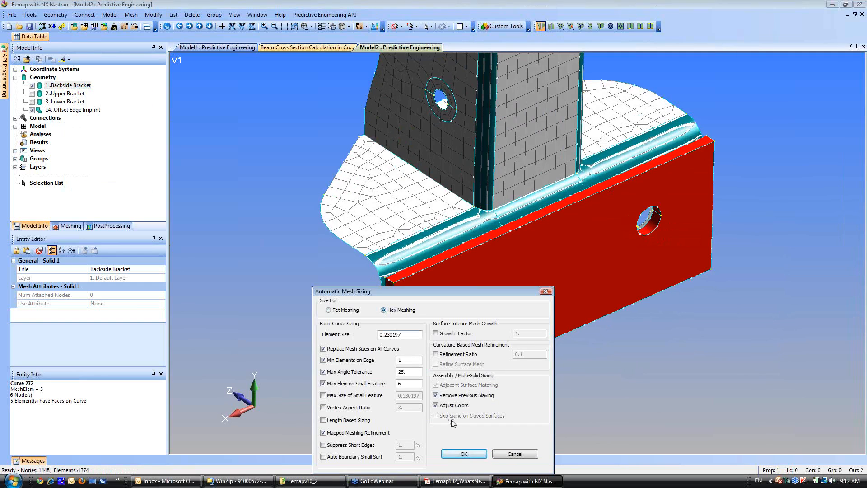
pyautogui.click(464, 454)
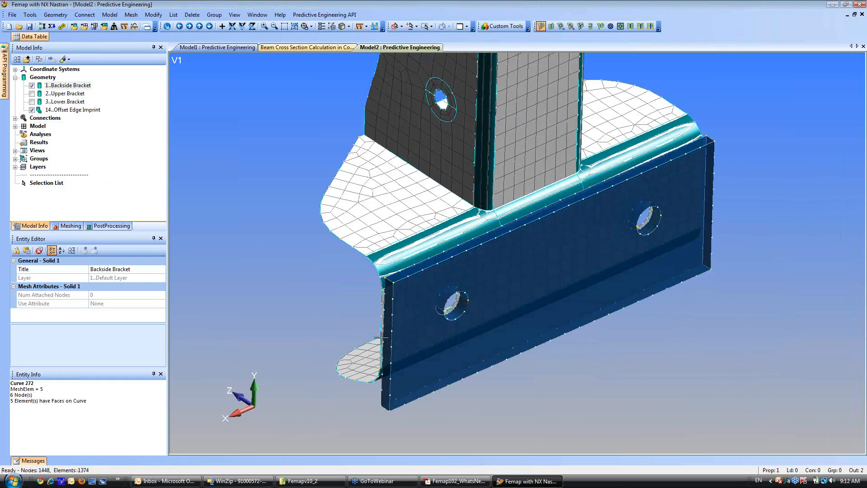
# Size the Backside Bracket solid for Hex Meshing with an element size of 0.15.
pyautogui.rightClick(68, 87)
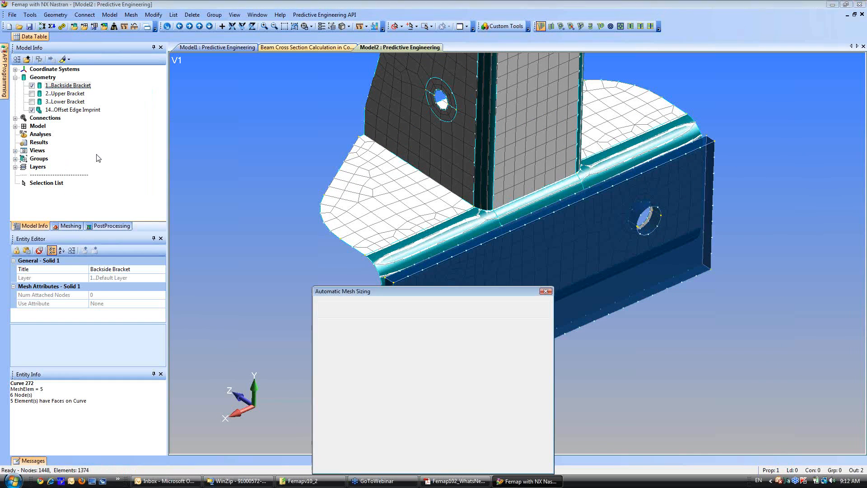
pyautogui.click(94, 156)
pyautogui.click(384, 310)
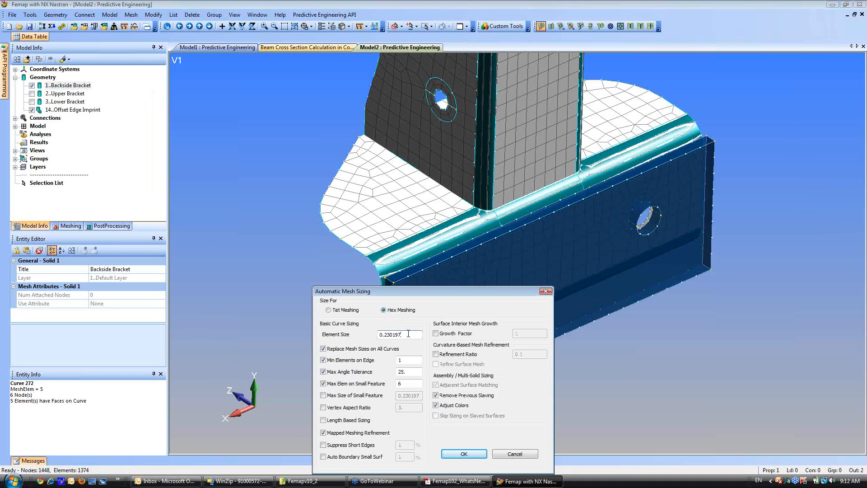
pyautogui.write('0.15')
pyautogui.click(464, 454)
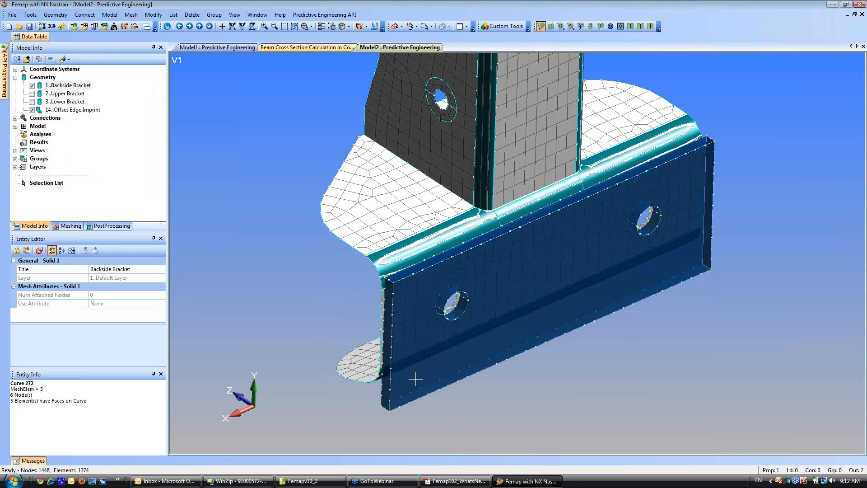
# Hex mesh the Backside Bracket solid using the SOLID Property, with Merge Nodes on Slaved Surfaces enabled.
pyautogui.rightClick(73, 87)
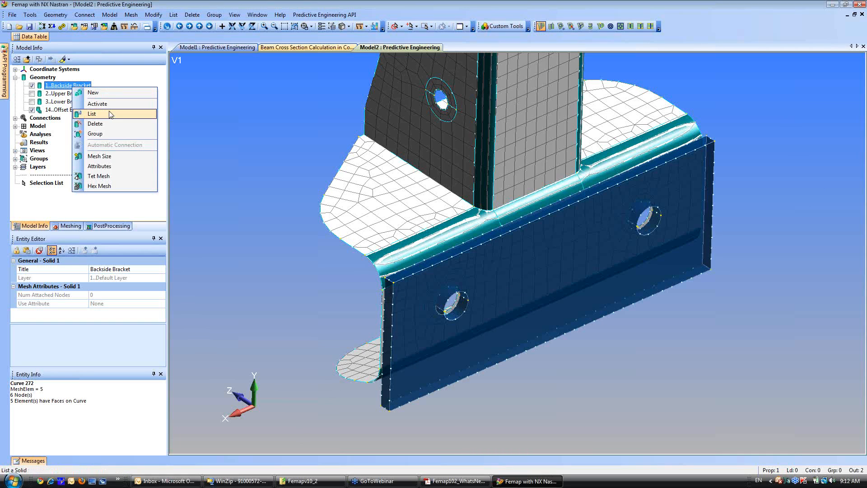
pyautogui.click(108, 187)
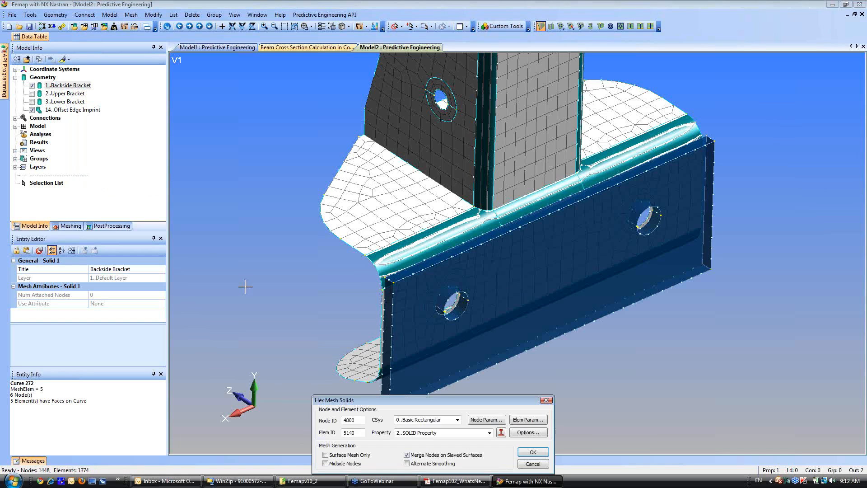
pyautogui.click(533, 452)
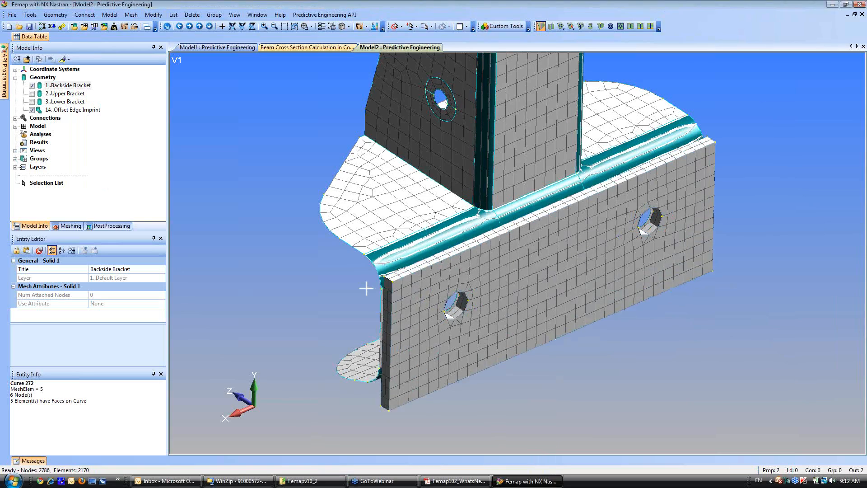
# Hide all geometry entities so that only the mesh of the bracket assembly is drawn.
pyautogui.moveTo(367, 288); pyautogui.dragTo(679, 353, button='middle')
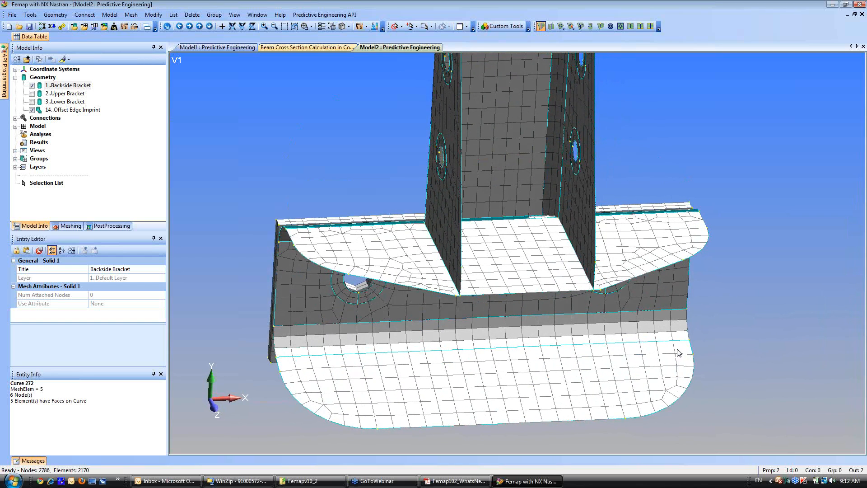
pyautogui.scroll(-4, 514, 326)
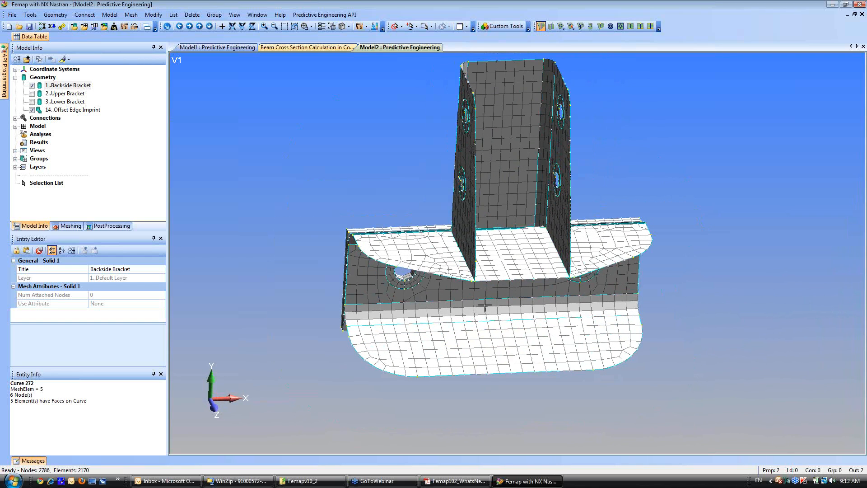
pyautogui.keyDown('ctrl'); pyautogui.moveTo(485, 305); pyautogui.dragTo(464, 131, button='middle'); pyautogui.keyUp('ctrl')
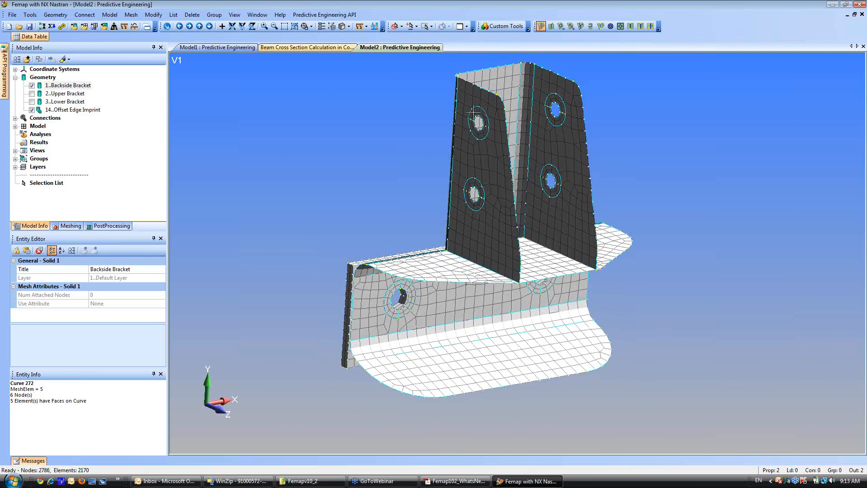
pyautogui.click(332, 27)
pyautogui.click(335, 309)
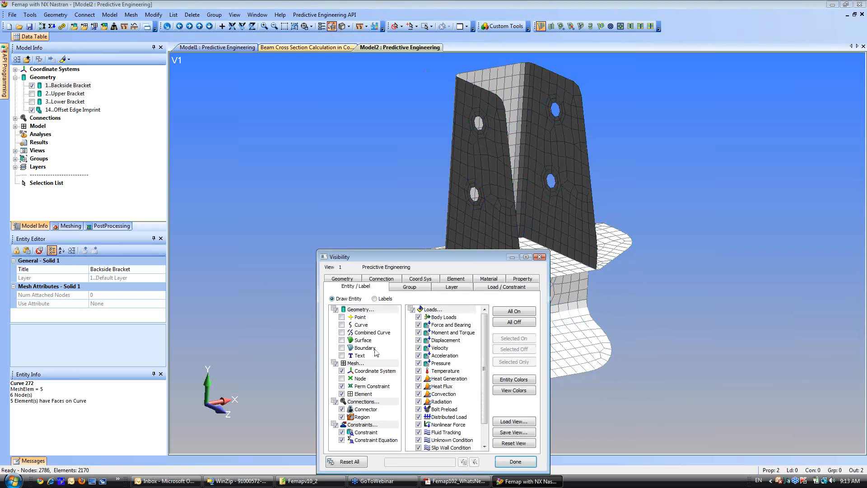
pyautogui.click(519, 462)
# Start Spider and Bolt: All-in-One and use the nodes on the washer surfaces around the flange's left hole for the first rigid spider.
pyautogui.scroll(4, 391, 235)
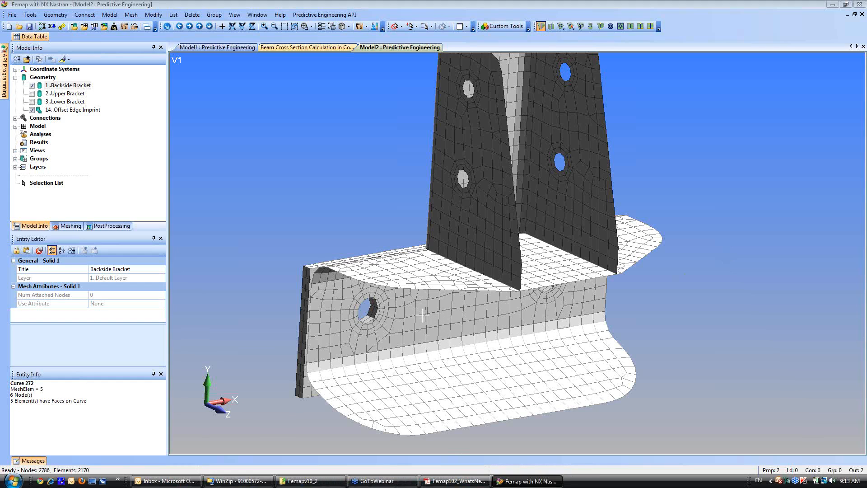
pyautogui.moveTo(422, 310); pyautogui.dragTo(451, 291, button='middle')
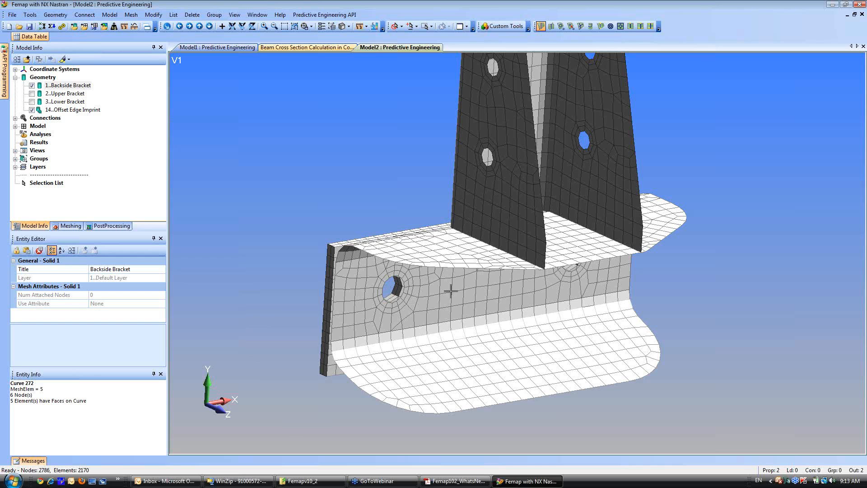
pyautogui.moveTo(515, 298); pyautogui.dragTo(504, 279, button='middle')
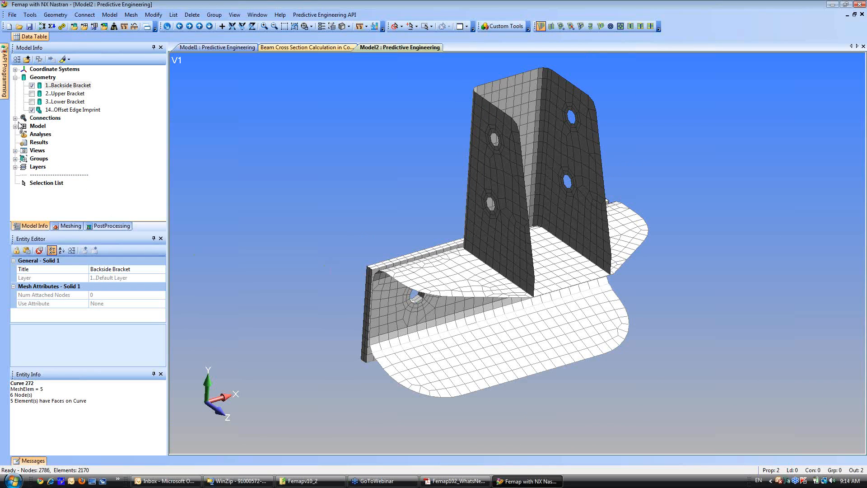
pyautogui.click(319, 16)
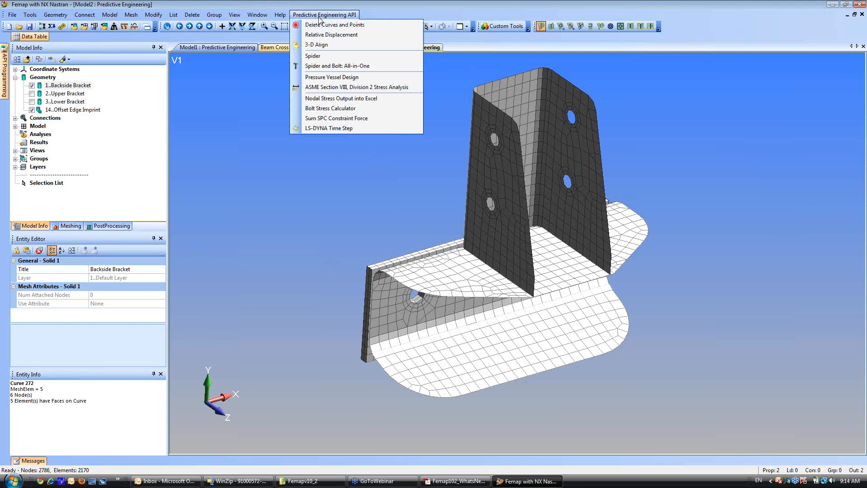
pyautogui.click(314, 68)
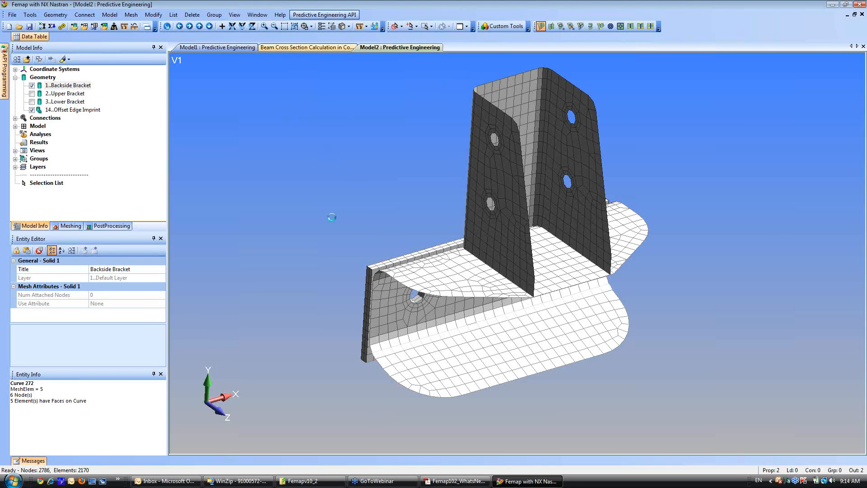
pyautogui.click(503, 465)
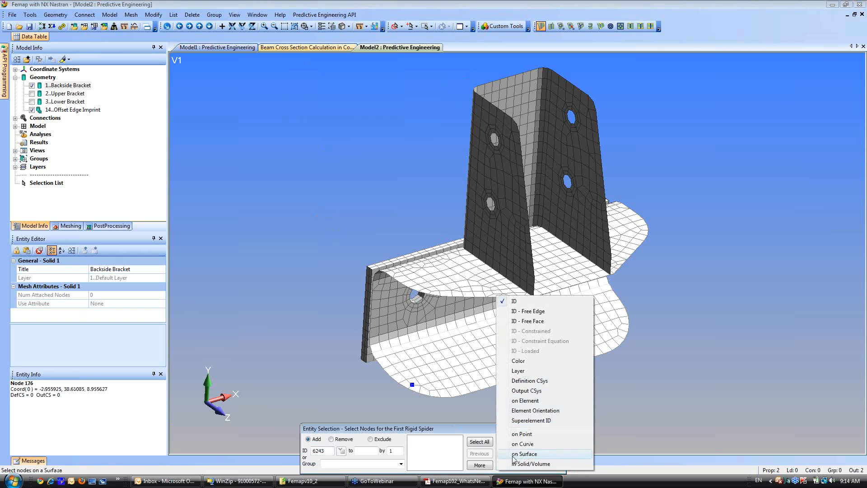
pyautogui.click(512, 456)
pyautogui.moveTo(434, 287); pyautogui.dragTo(421, 275, button='middle')
pyautogui.scroll(2, 421, 275)
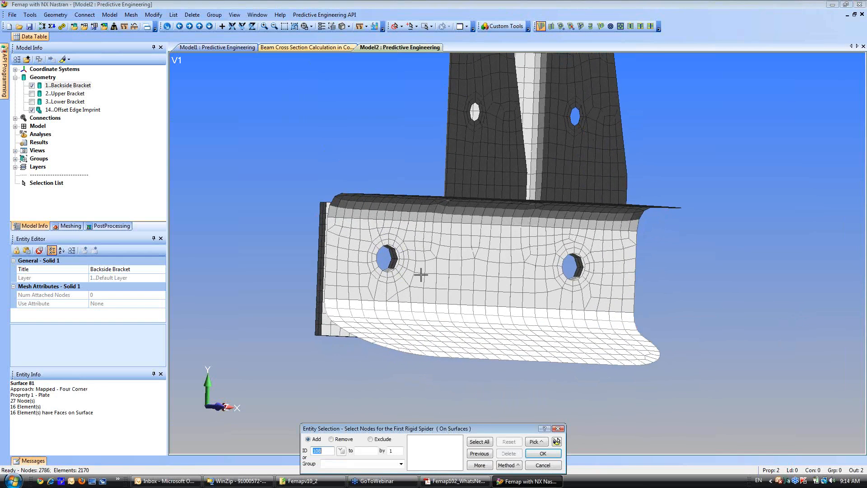
pyautogui.click(402, 262)
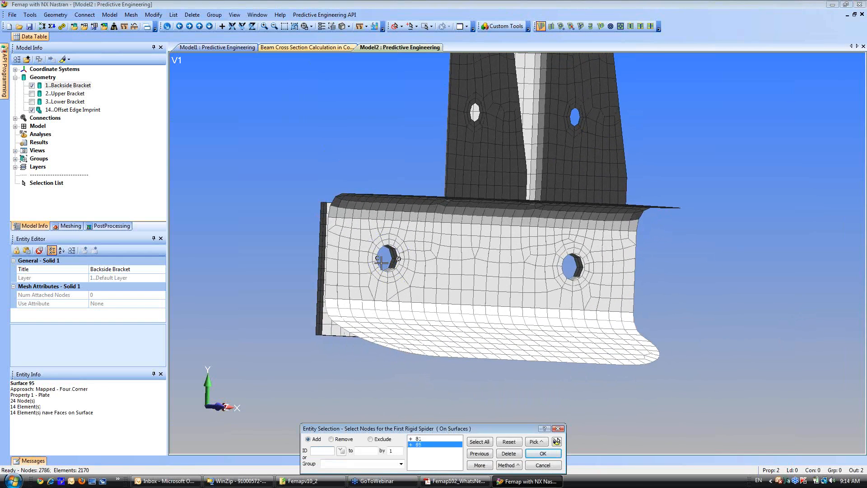
pyautogui.click(543, 453)
# Use the nodes on the bore surfaces of the Backside Bracket's left hole for the second rigid spider.
pyautogui.click(515, 464)
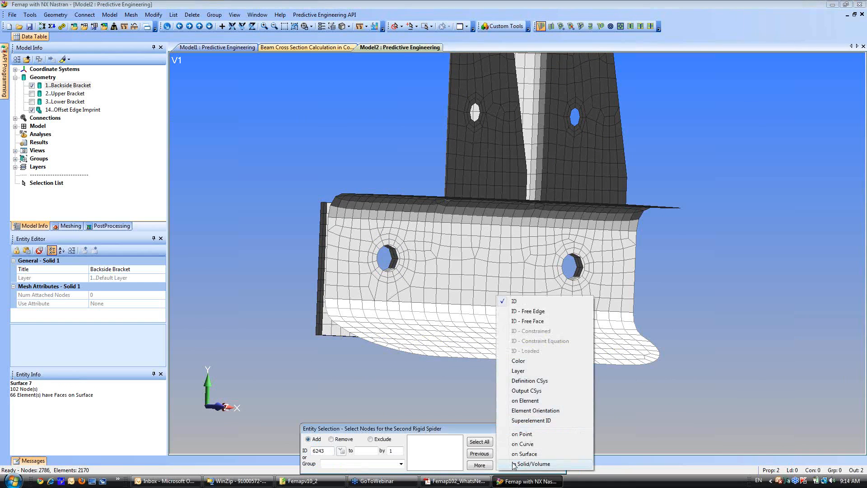
pyautogui.click(520, 457)
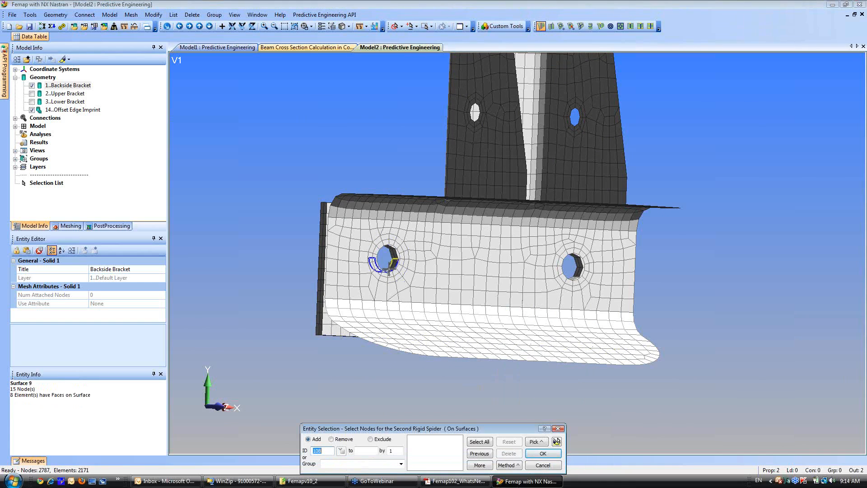
pyautogui.click(392, 267)
pyautogui.click(390, 250)
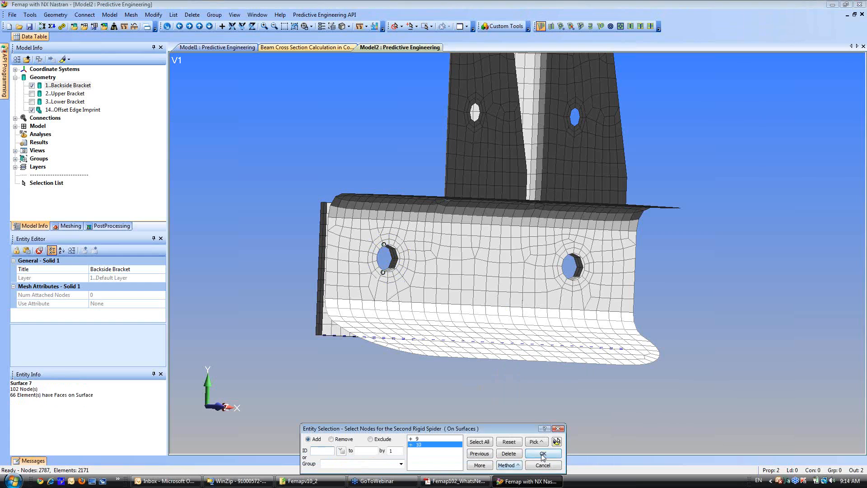
pyautogui.click(536, 452)
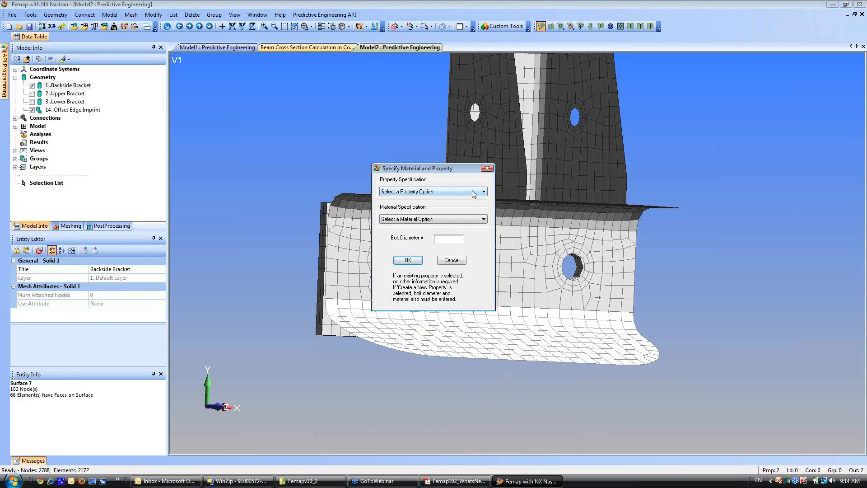
# Choose a new property with specified diameter for the bolt, enter its diameter, and choose to define a new material.
pyautogui.click(474, 192)
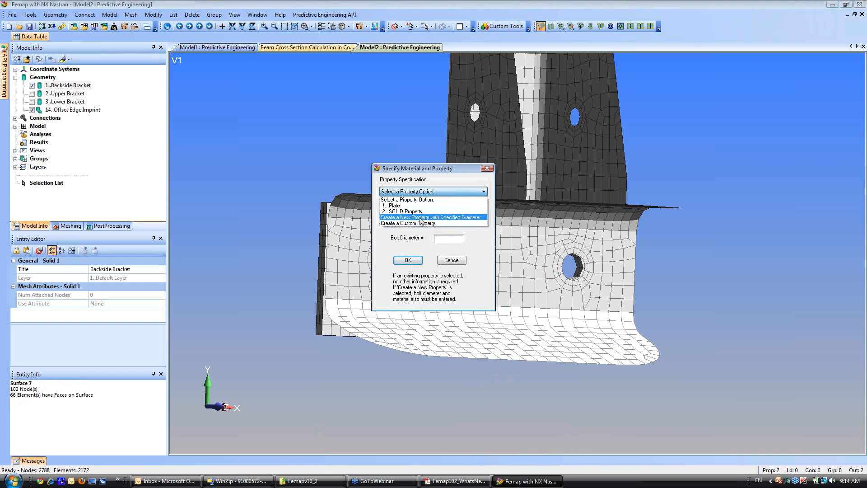
pyautogui.click(414, 218)
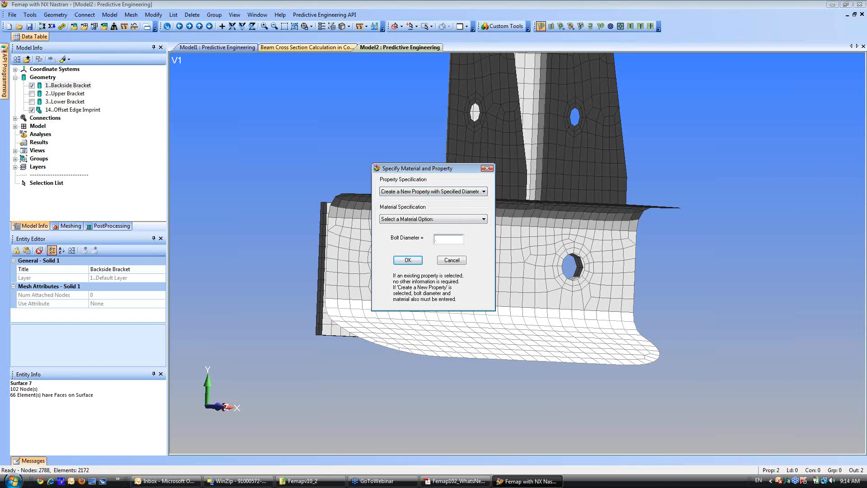
pyautogui.click(478, 220)
pyautogui.click(409, 230)
pyautogui.click(406, 261)
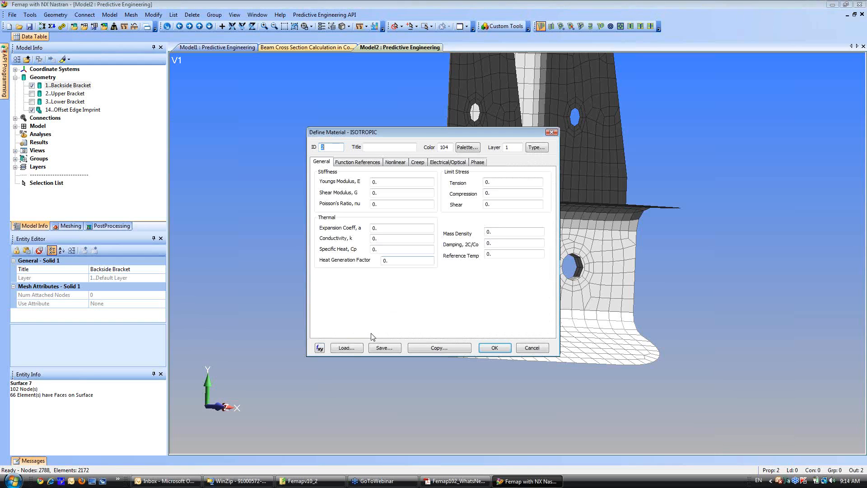
# Load AISI 4340 Steel from the library as the bolt material and complete the bolt in the left hole.
pyautogui.click(347, 348)
pyautogui.click(357, 181)
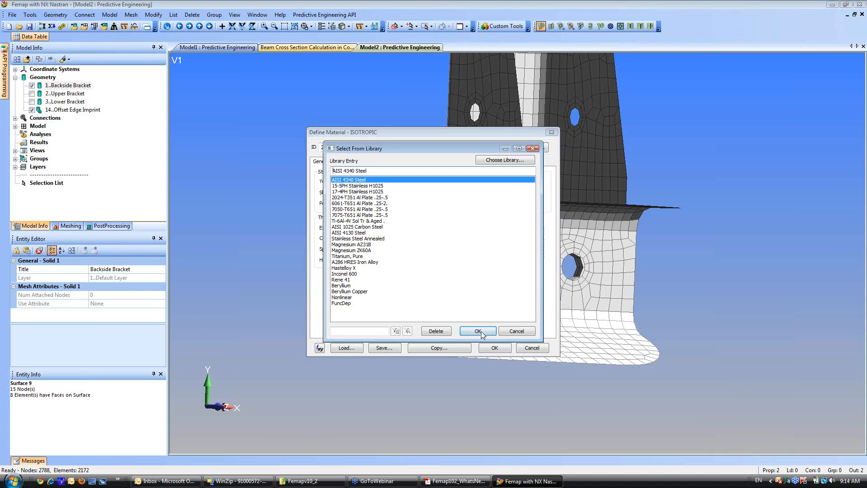
pyautogui.click(492, 343)
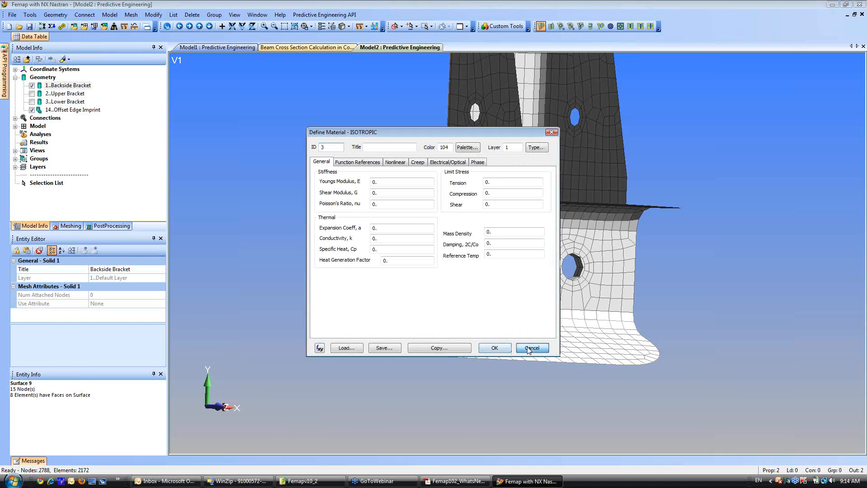
pyautogui.click(494, 348)
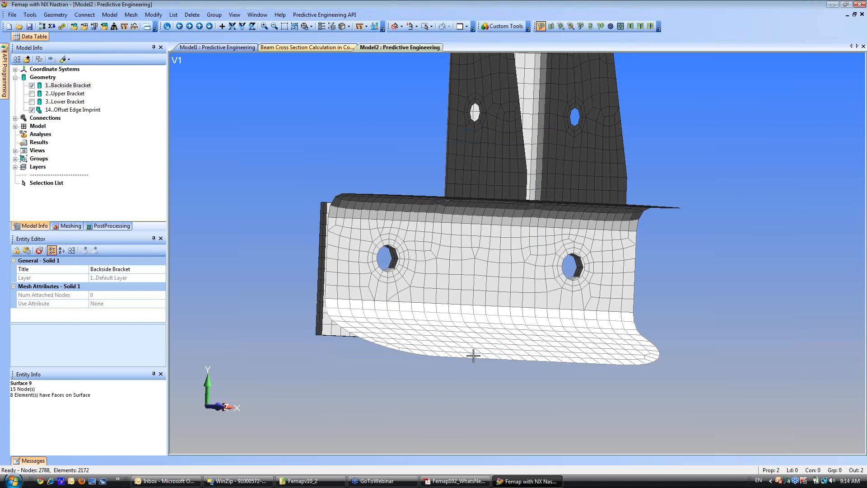
# Repeat the Spider and Bolt command using the nodes on the washer surfaces around the flange's right hole for the first rigid spider.
pyautogui.rightClick(305, 108)
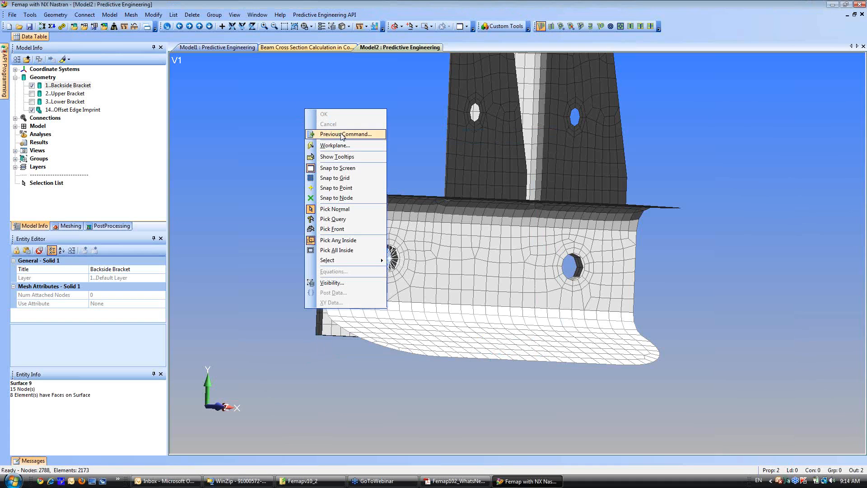
pyautogui.click(343, 135)
pyautogui.click(510, 471)
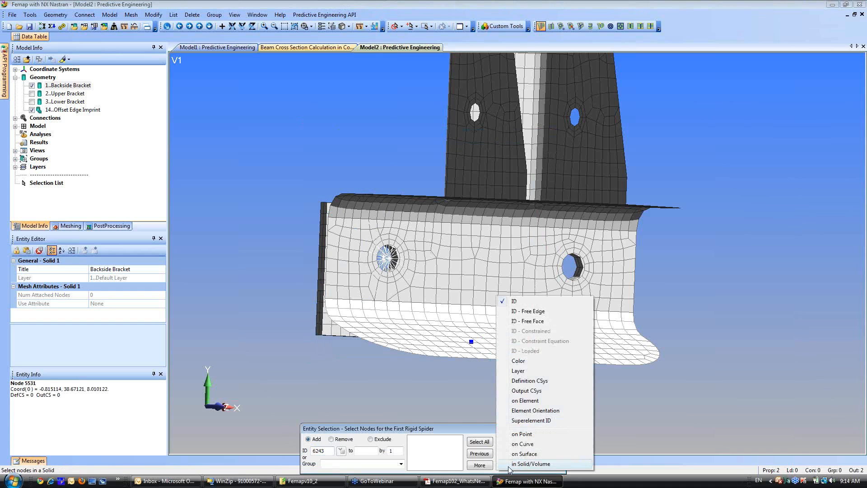
pyautogui.click(513, 454)
pyautogui.click(560, 266)
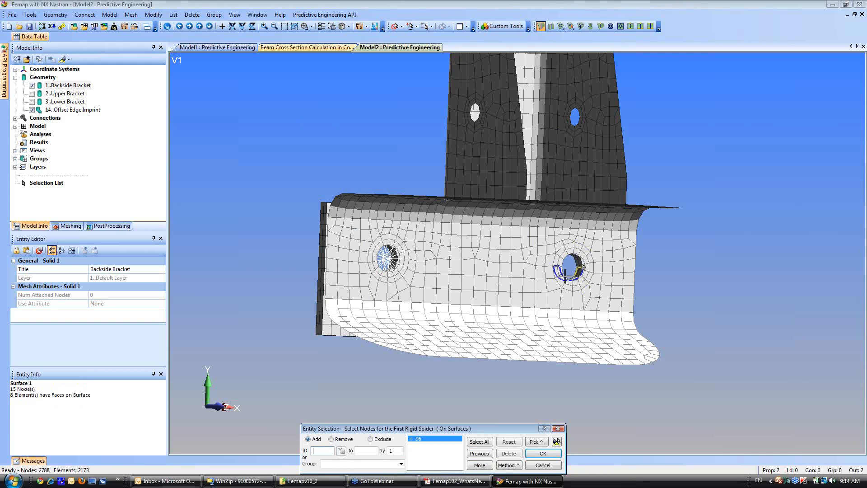
pyautogui.click(545, 454)
# Use the nodes on the bore surfaces of the Backside Bracket's right hole for the second rigid spider.
pyautogui.click(509, 466)
pyautogui.click(587, 394)
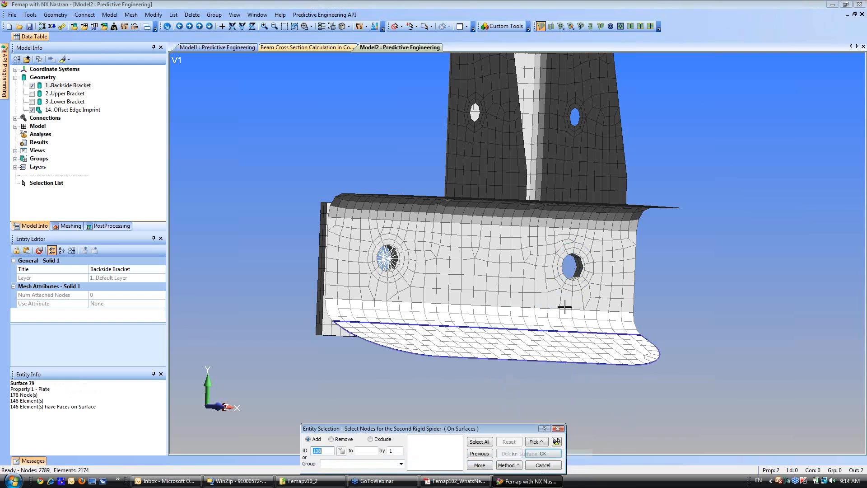
pyautogui.click(573, 275)
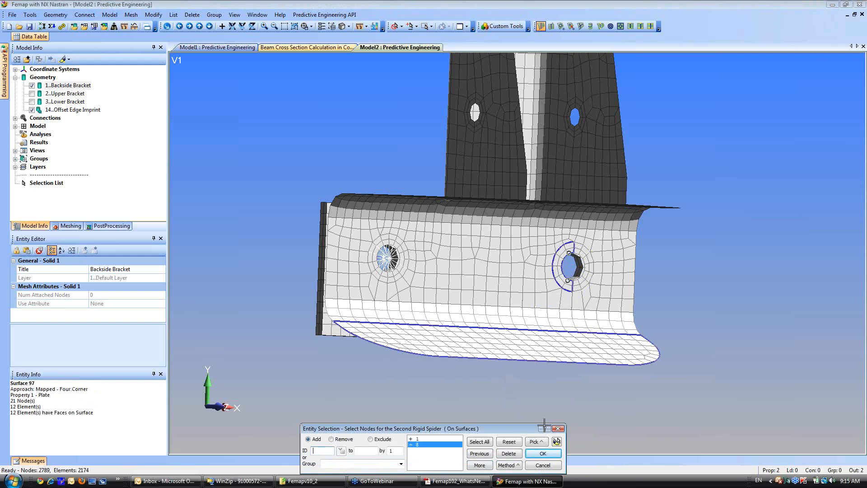
pyautogui.click(543, 453)
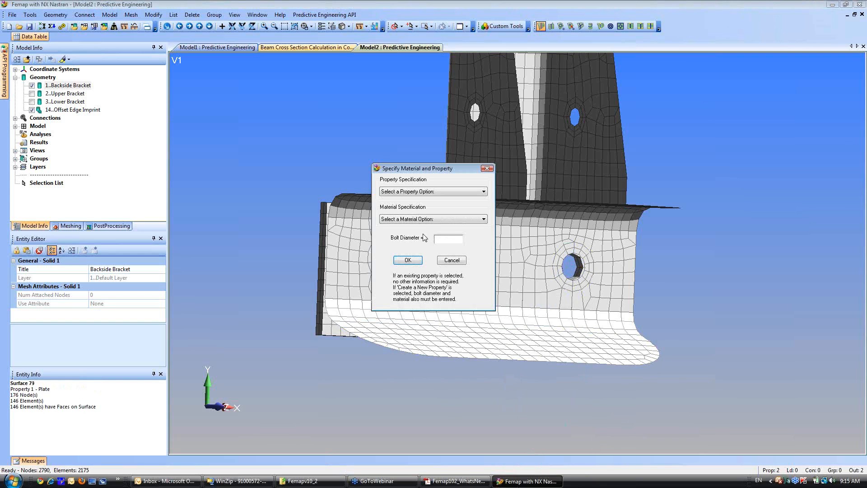
# Assign the existing .2 Bolt Property to the right-hole bolt and complete the connection.
pyautogui.click(470, 193)
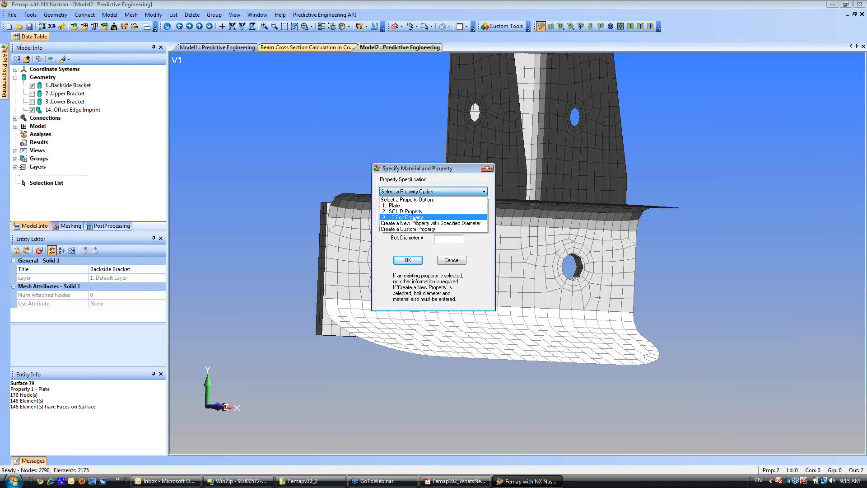
pyautogui.click(414, 218)
pyautogui.click(408, 260)
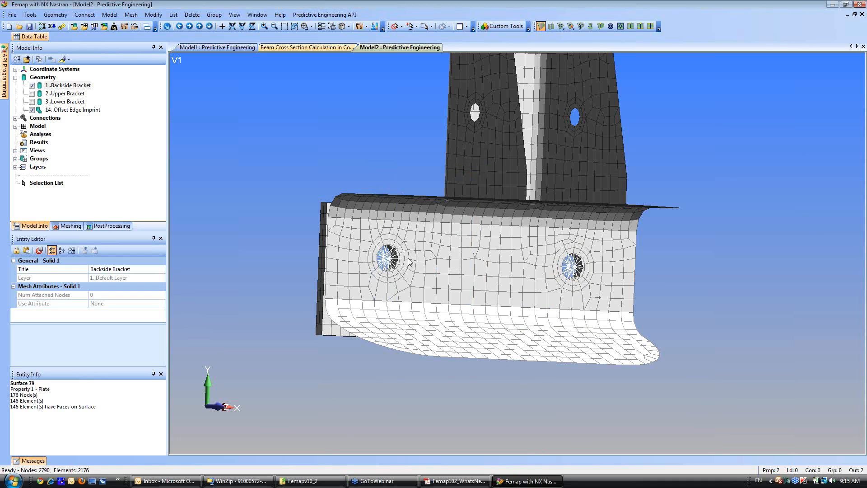
# Set the graphical selection to multiple surfaces and clear the selection list.
pyautogui.moveTo(413, 262); pyautogui.dragTo(447, 294)
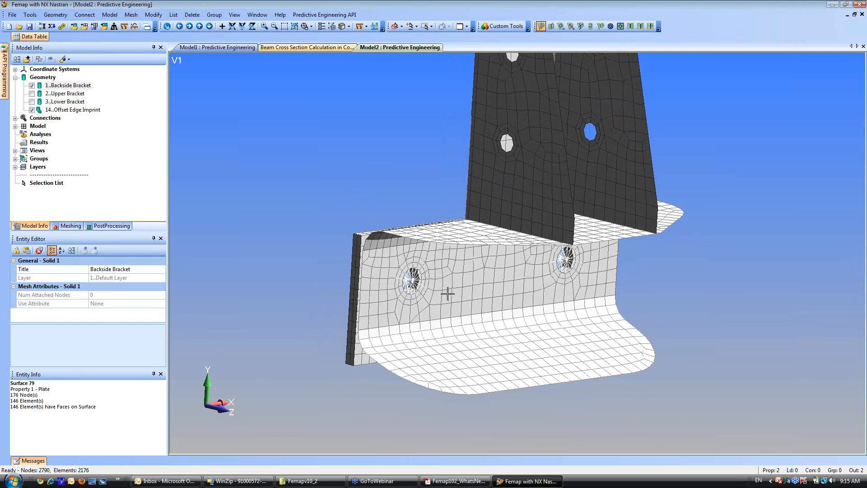
pyautogui.scroll(-3, 449, 305)
pyautogui.keyDown('ctrl'); pyautogui.moveTo(443, 280); pyautogui.dragTo(416, 329, button='middle'); pyautogui.keyUp('ctrl')
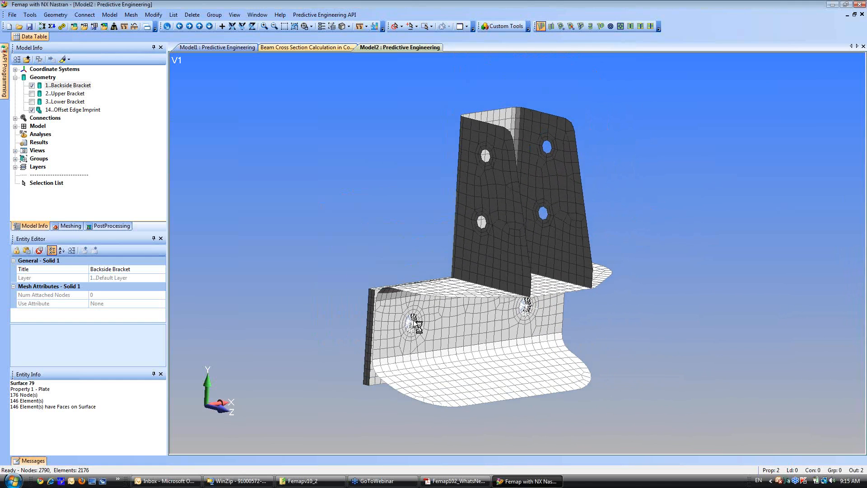
pyautogui.click(402, 27)
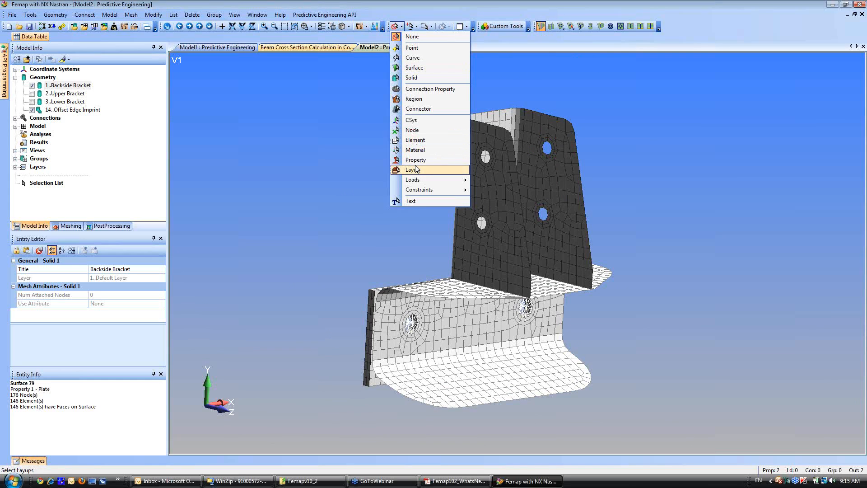
pyautogui.click(413, 68)
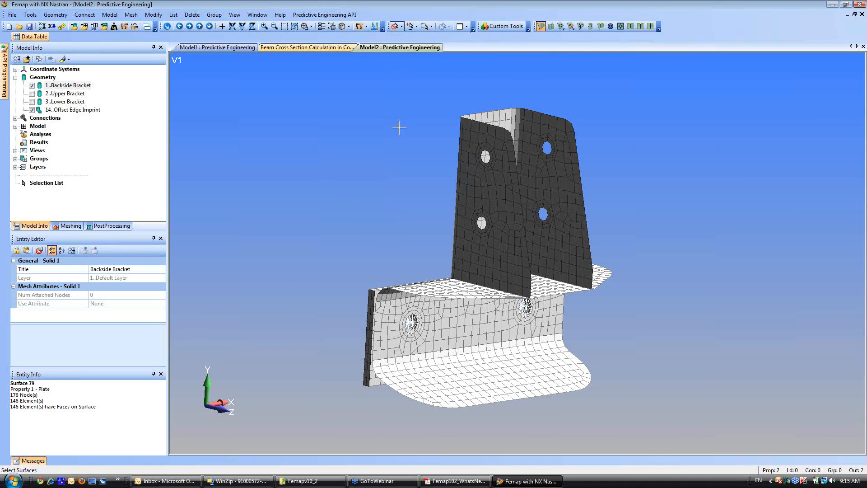
pyautogui.click(416, 27)
pyautogui.click(400, 233)
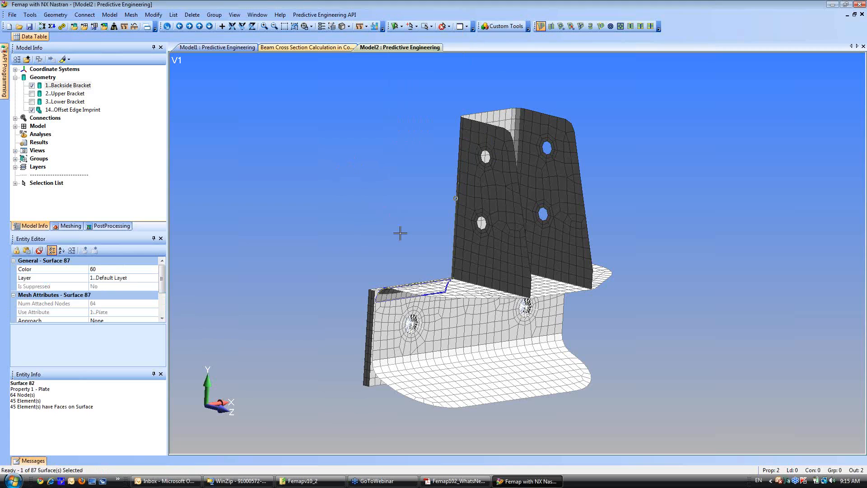
pyautogui.click(443, 27)
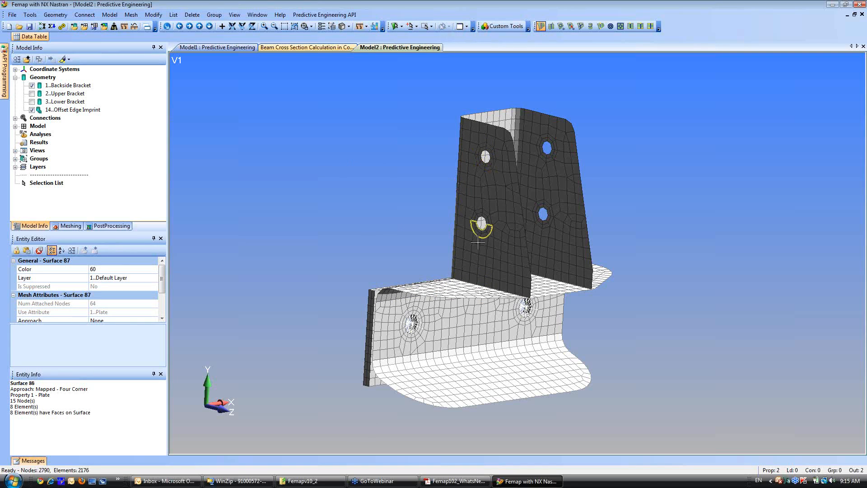
# Select the washer surfaces around the upright bracket's four holes and apply a force with FZ -100 in a new load set.
pyautogui.click(482, 217)
pyautogui.click(486, 182)
pyautogui.click(486, 164)
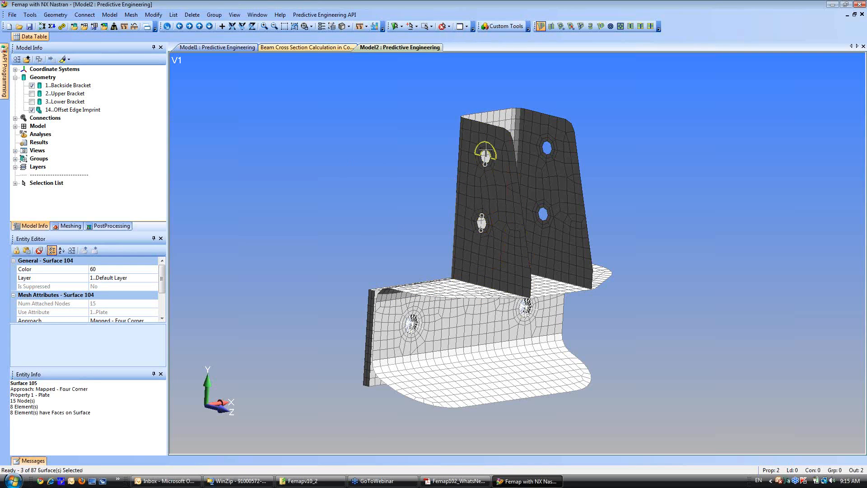
pyautogui.click(486, 149)
pyautogui.click(546, 226)
pyautogui.click(545, 203)
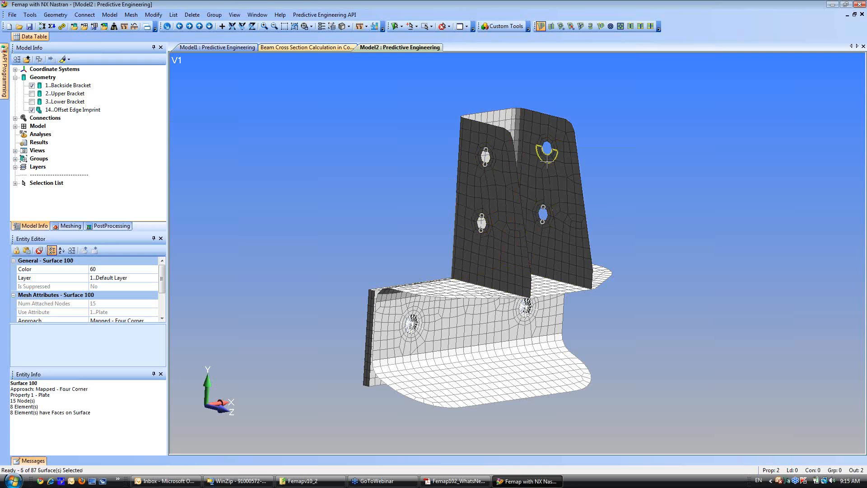
pyautogui.click(548, 159)
pyautogui.click(548, 137)
pyautogui.rightClick(297, 116)
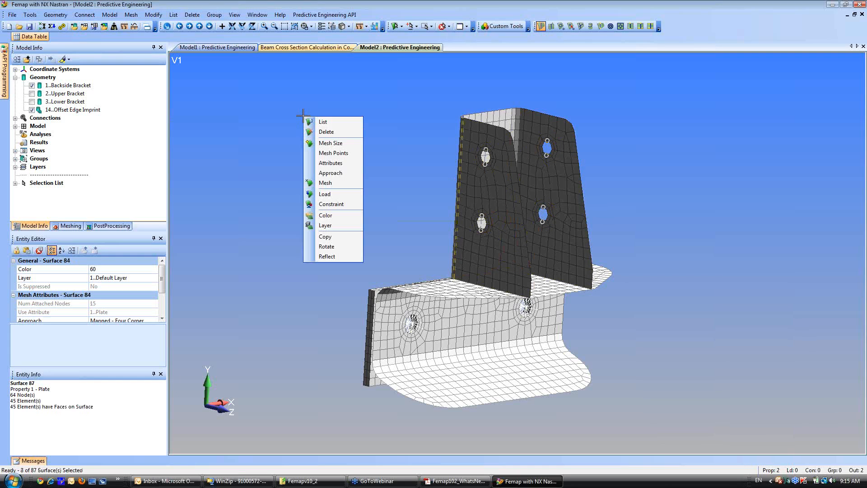
pyautogui.click(333, 198)
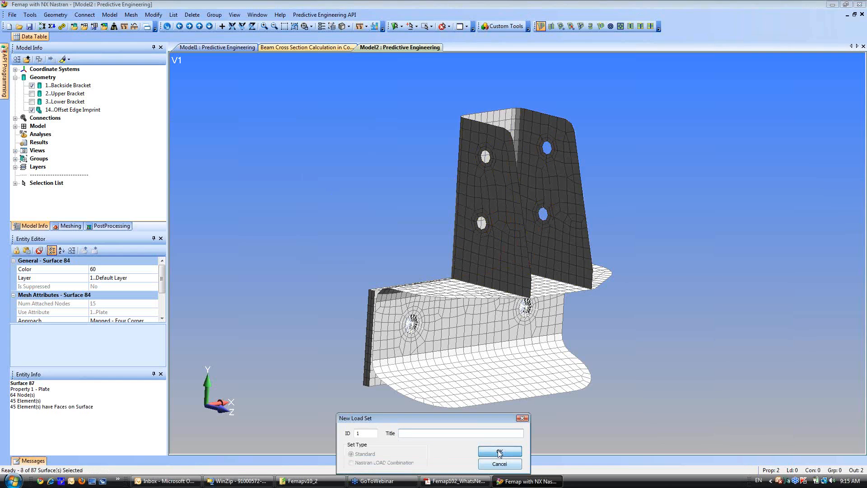
pyautogui.click(500, 452)
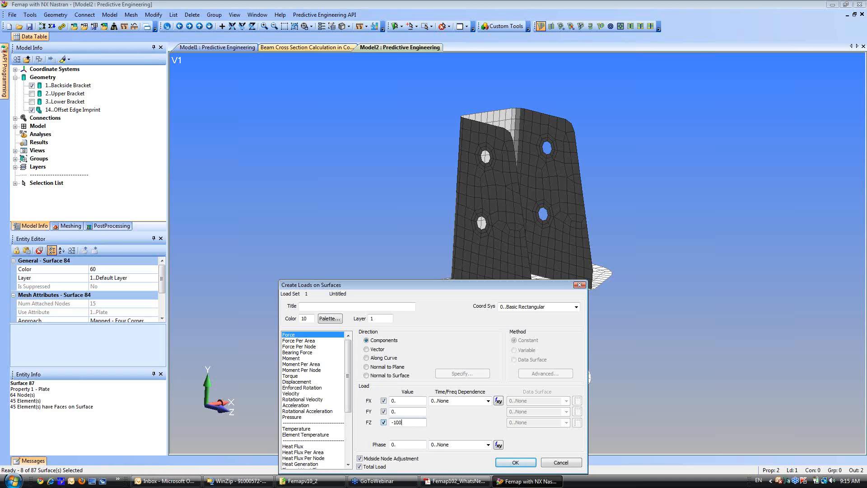
pyautogui.click(516, 462)
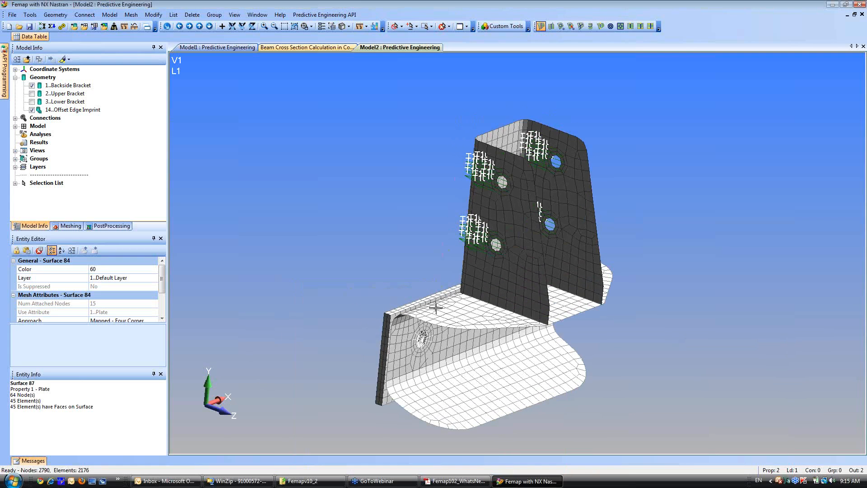
# Clear the selected surfaces and switch picking to front entities only.
pyautogui.click(442, 25)
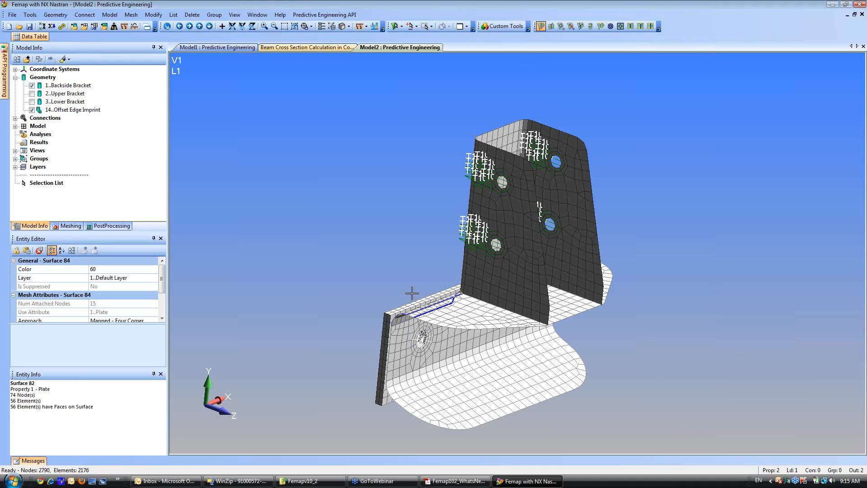
pyautogui.rightClick(304, 162)
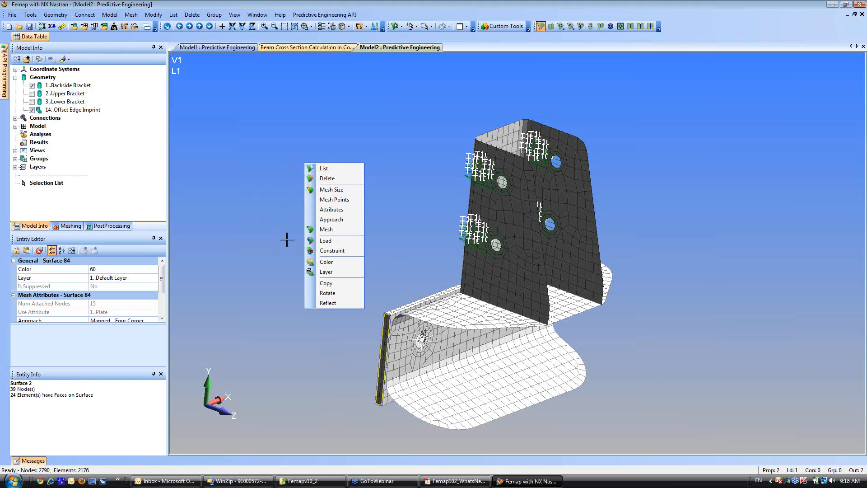
pyautogui.click(243, 142)
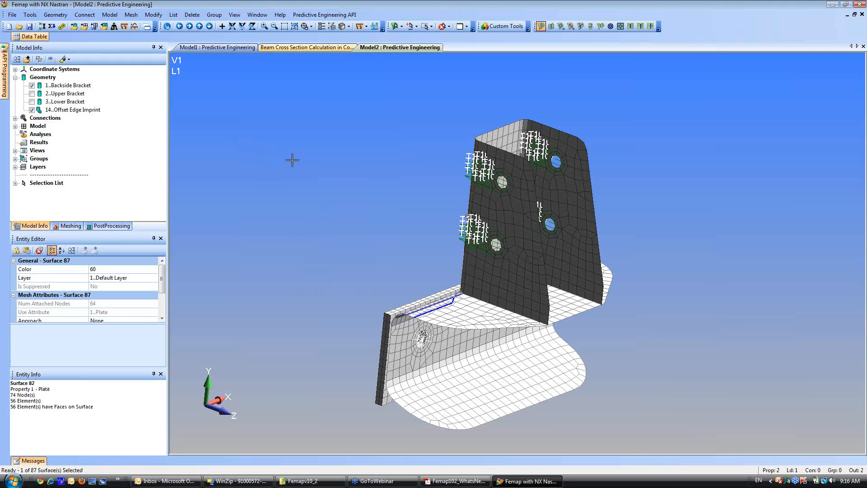
pyautogui.rightClick(312, 148)
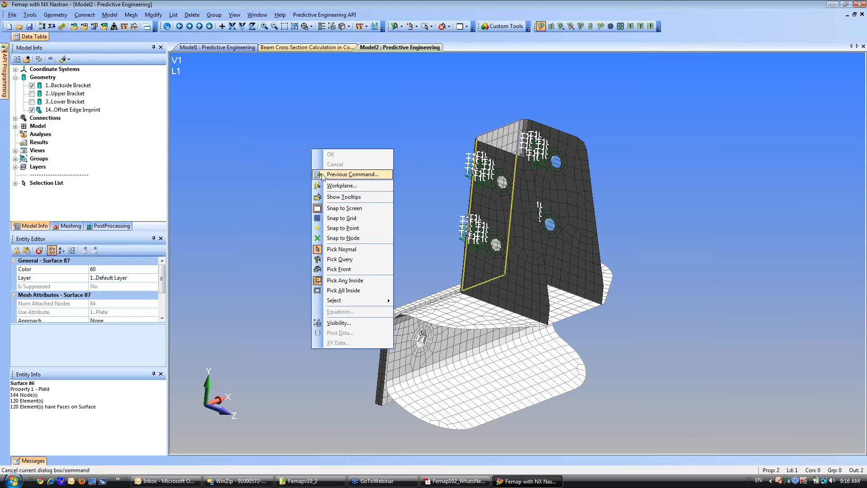
pyautogui.click(336, 272)
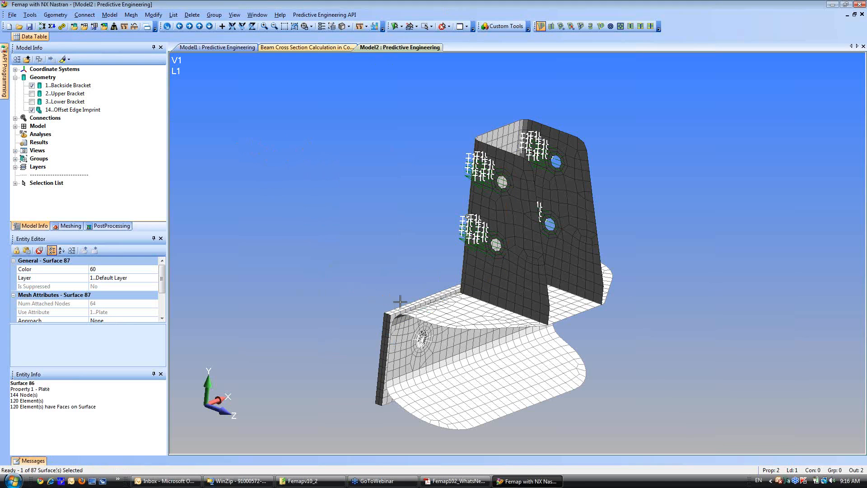
# Select the Backside Bracket's four thin outer edge surfaces and apply a Fixed constraint to the selection in a new constraint set.
pyautogui.click(400, 307)
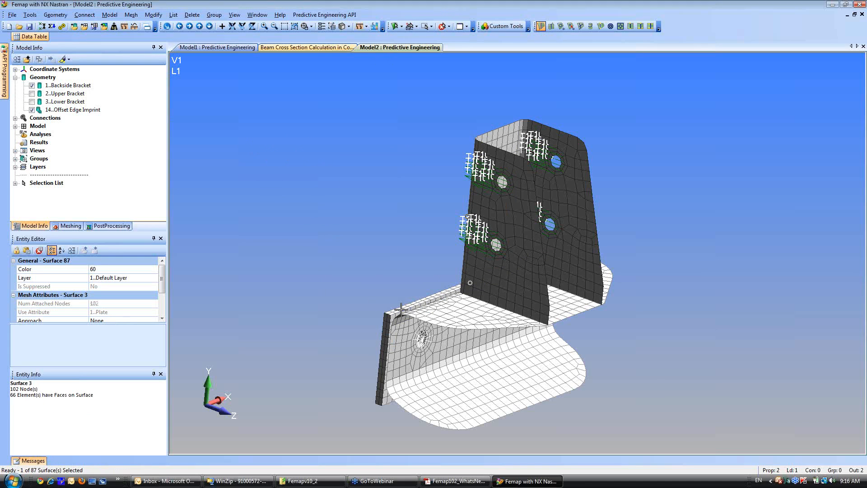
pyautogui.click(383, 336)
pyautogui.moveTo(367, 345); pyautogui.dragTo(475, 332, button='middle')
pyautogui.click(455, 304)
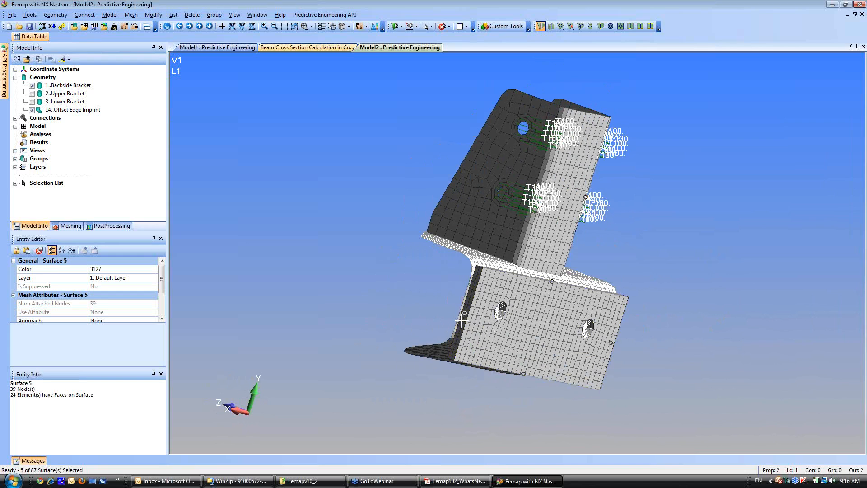
pyautogui.rightClick(300, 211)
pyautogui.click(329, 301)
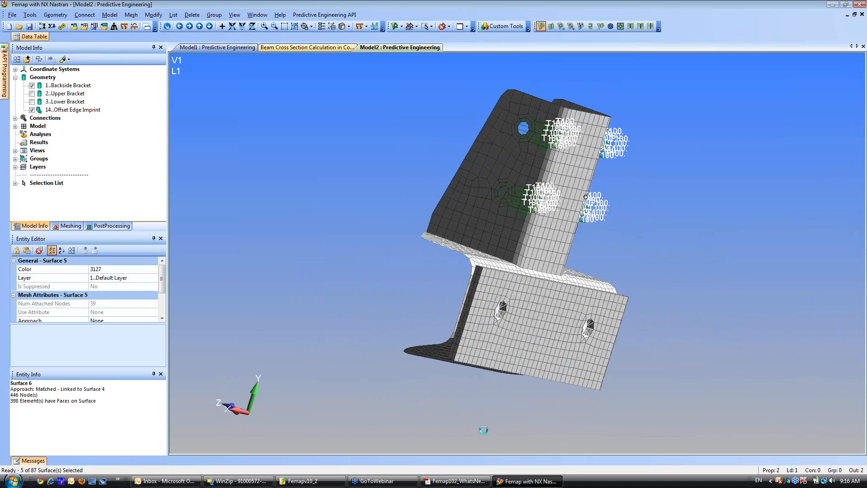
pyautogui.click(506, 451)
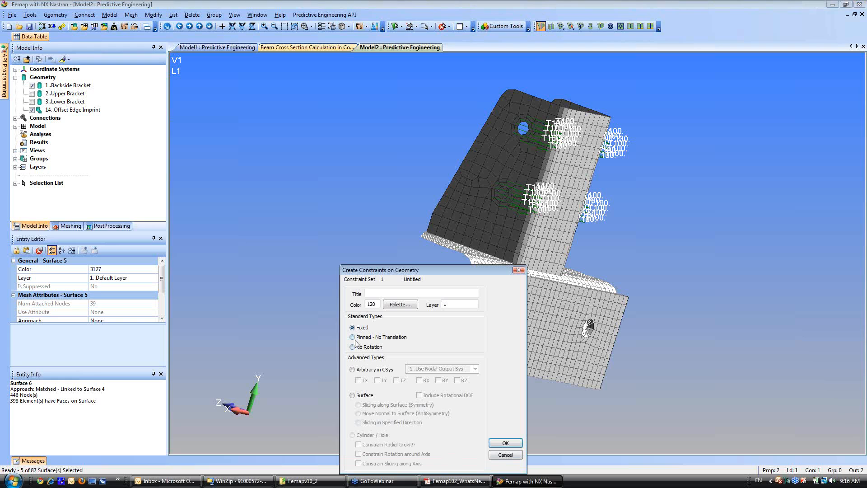
pyautogui.click(506, 443)
# Create a new NX Nastran static analysis set with default settings and run the analysis.
pyautogui.moveTo(354, 300)
pyautogui.mouseDown(button='middle')
pyautogui.moveTo(352, 260)
pyautogui.moveTo(318, 291)
pyautogui.moveTo(322, 281)
pyautogui.mouseUp(button='middle')
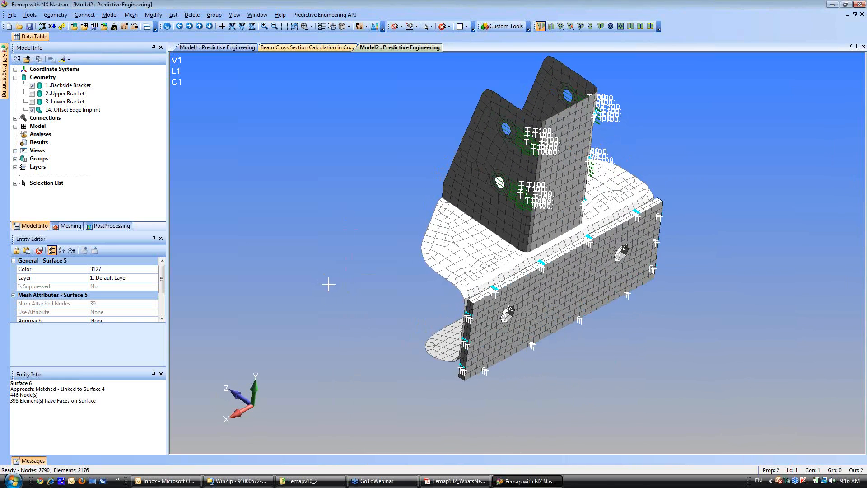
pyautogui.rightClick(36, 136)
pyautogui.click(55, 141)
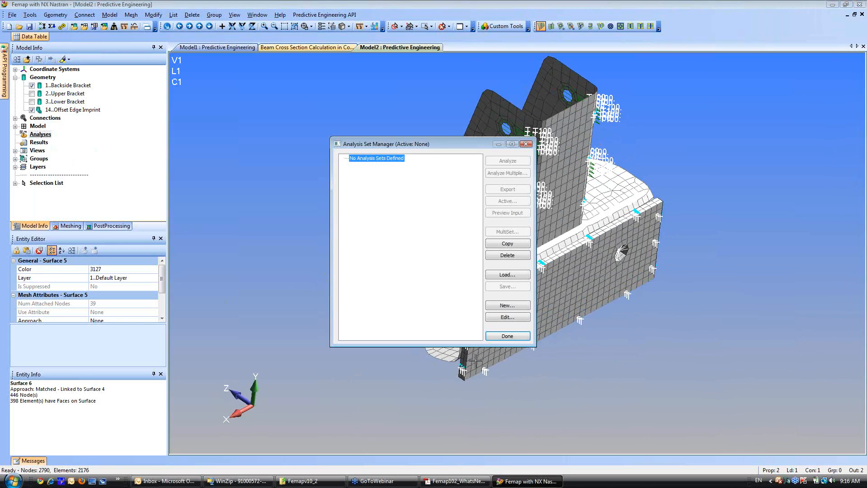
pyautogui.click(511, 307)
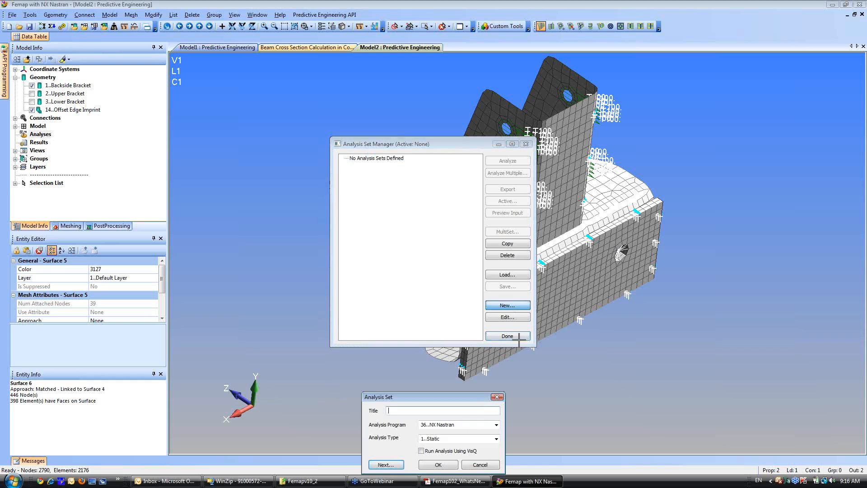
pyautogui.click(438, 465)
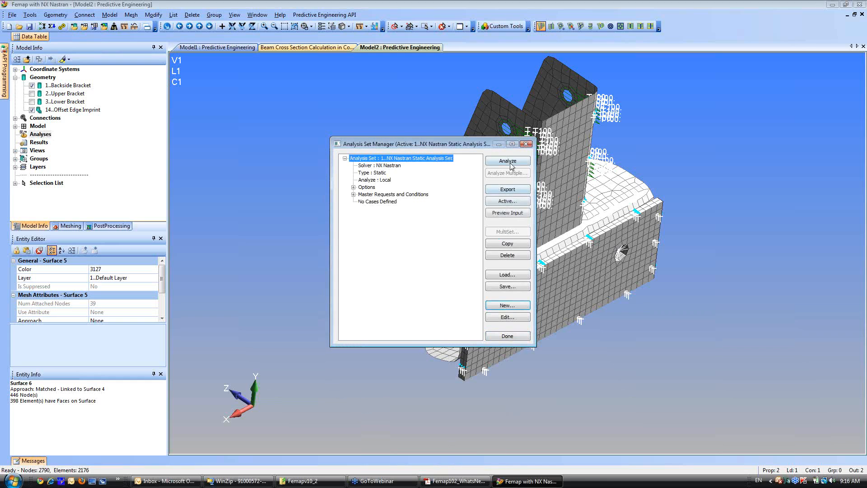
pyautogui.click(509, 161)
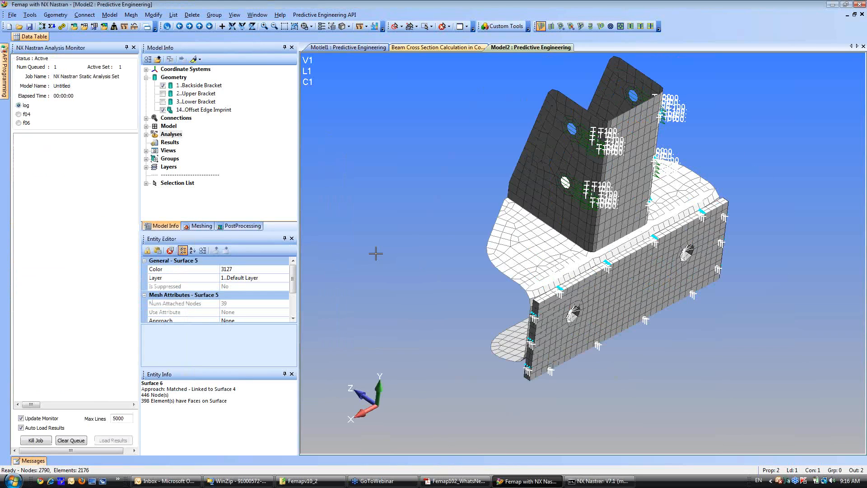
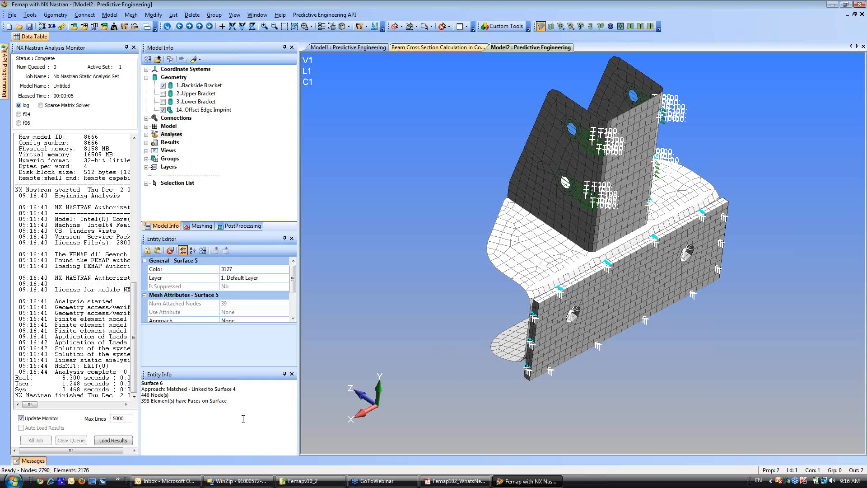
# Display the deformed and contoured results of output set 1..NX NASTRAN Case 1 from the PostProcessing Toolbox.
pyautogui.click(145, 143)
pyautogui.click(242, 226)
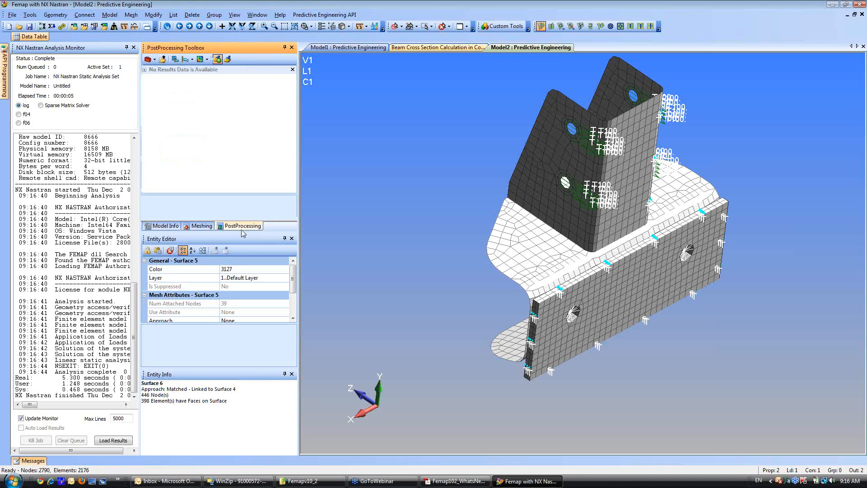
pyautogui.click(134, 47)
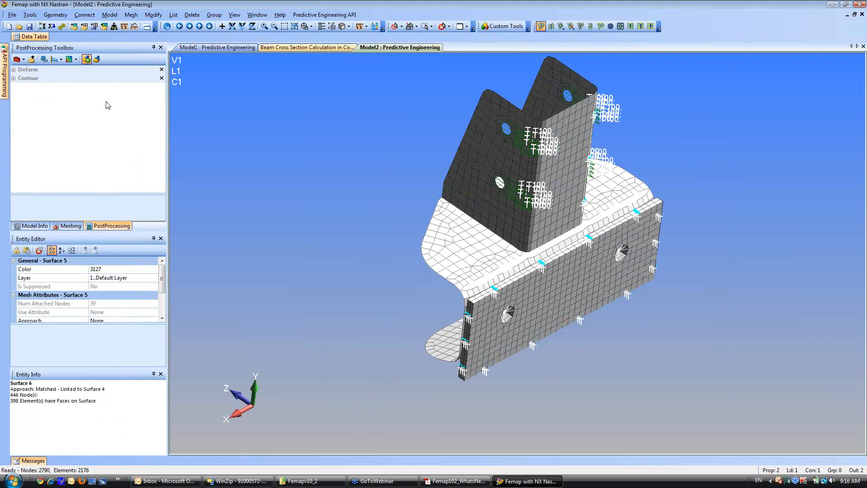
pyautogui.click(13, 70)
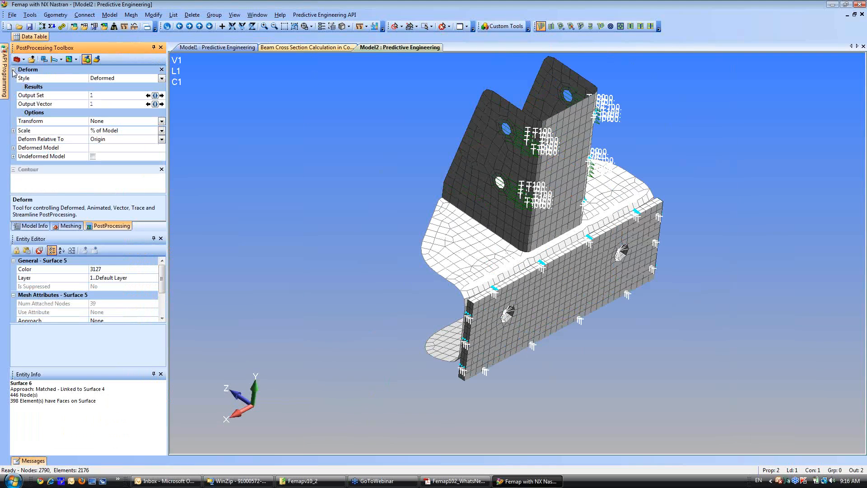
pyautogui.click(155, 96)
pyautogui.click(61, 72)
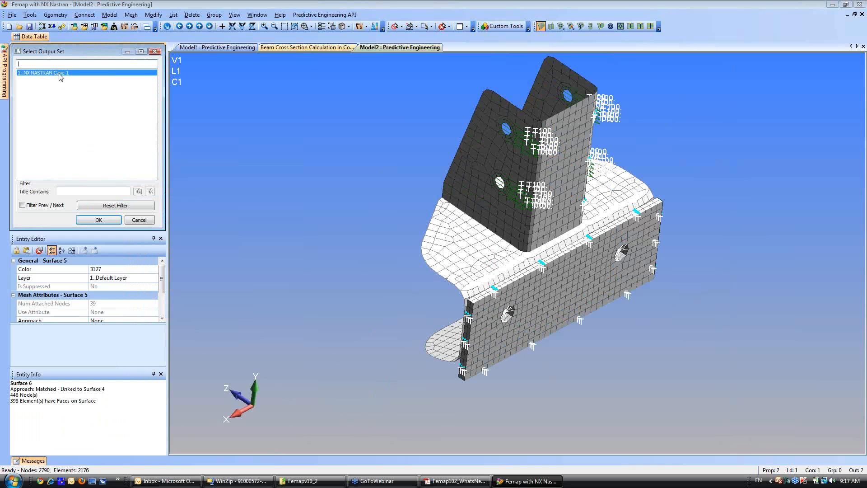
pyautogui.click(96, 220)
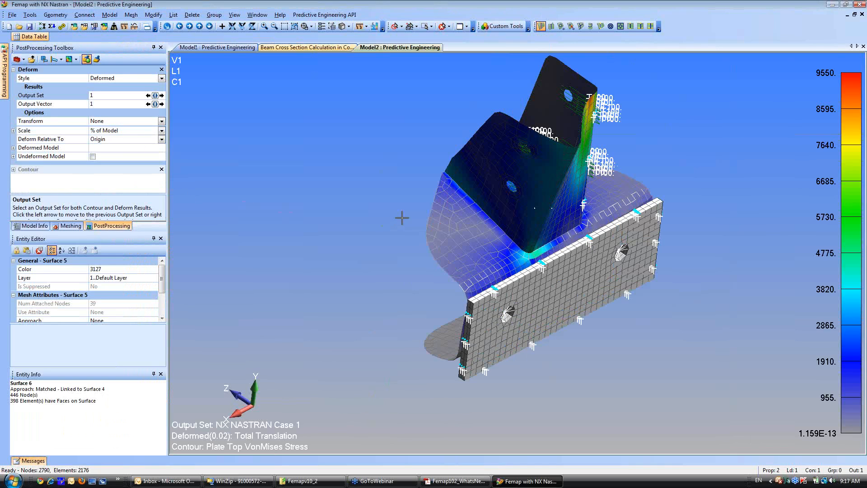
# Inspect the surface constraint on the upright bracket's narrow bend surface by opening its definition.
pyautogui.moveTo(402, 218); pyautogui.dragTo(659, 280, button='middle')
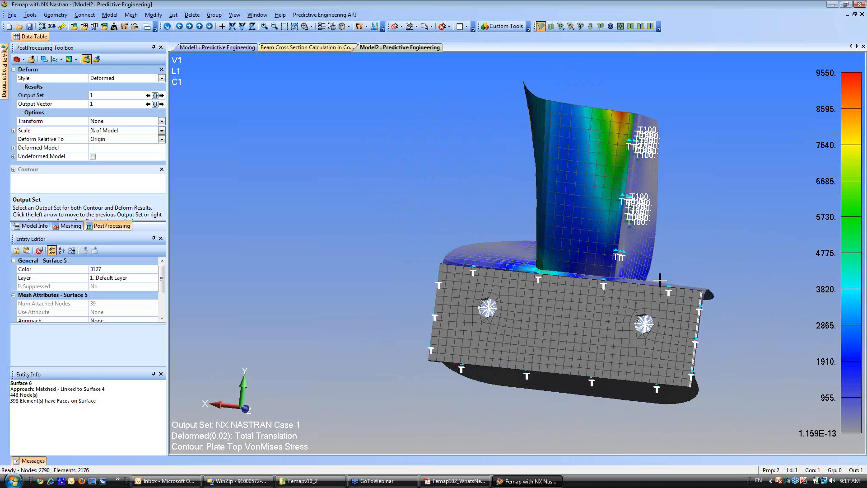
pyautogui.moveTo(550, 306); pyautogui.dragTo(424, 323, button='middle')
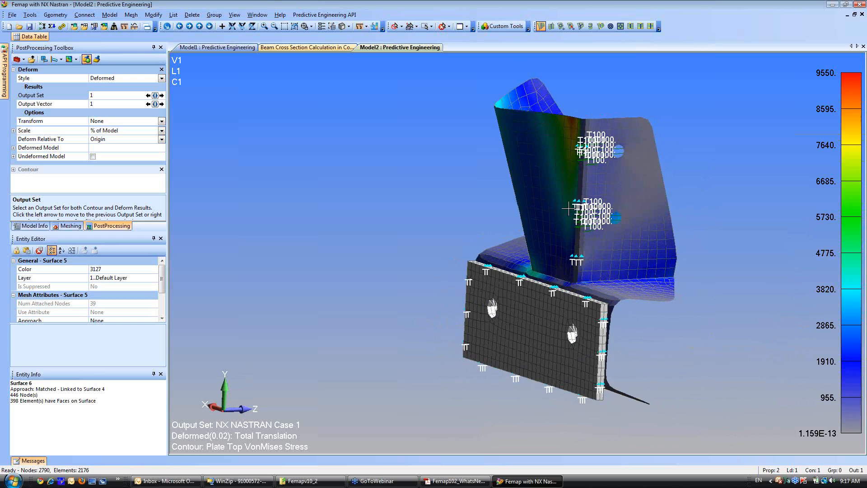
pyautogui.scroll(4, 446, 247)
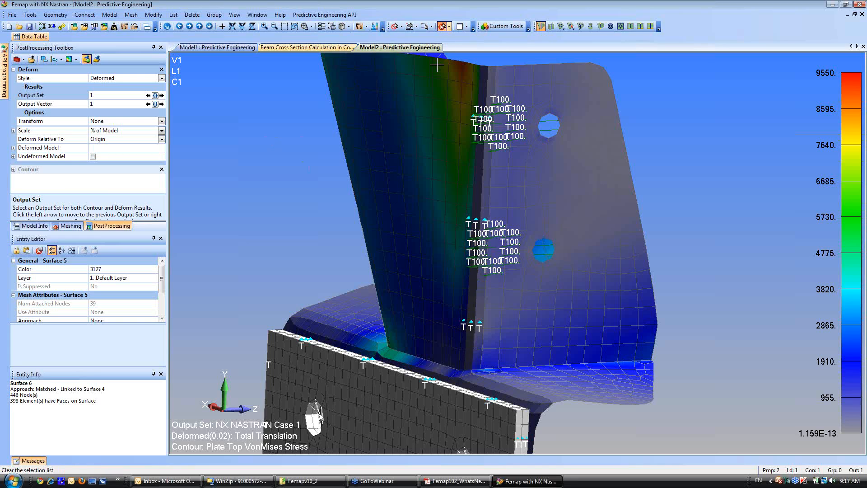
pyautogui.click(472, 280)
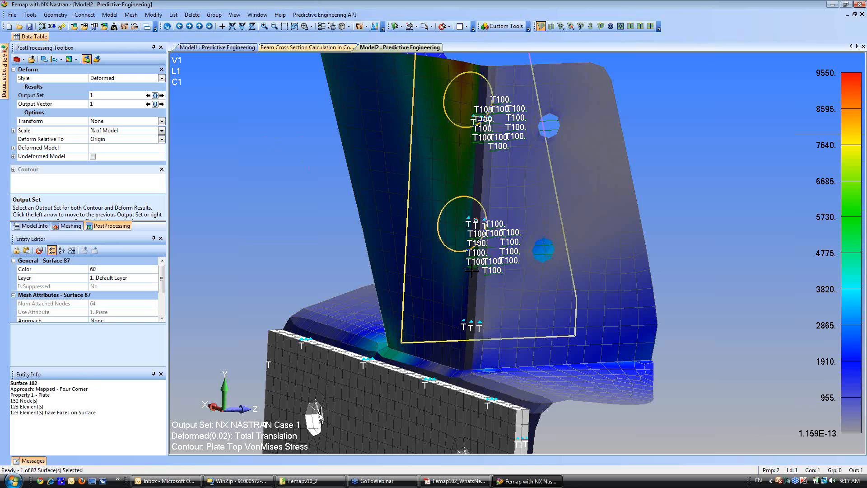
pyautogui.rightClick(473, 274)
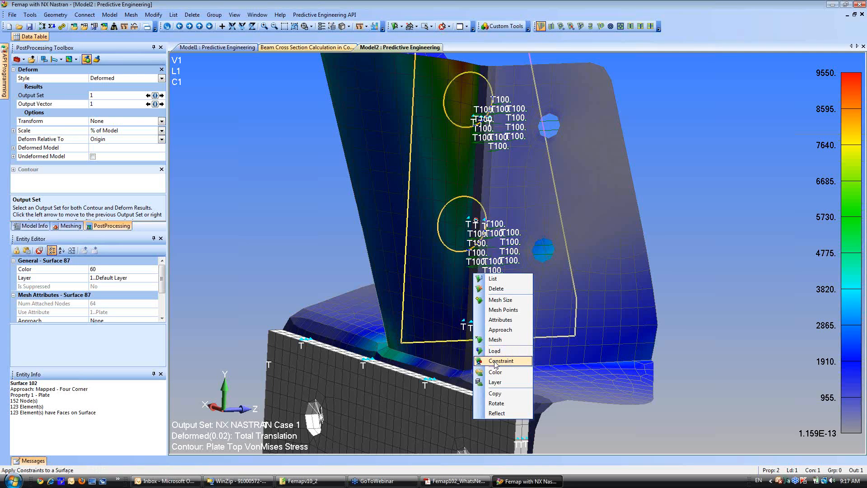
pyautogui.click(402, 27)
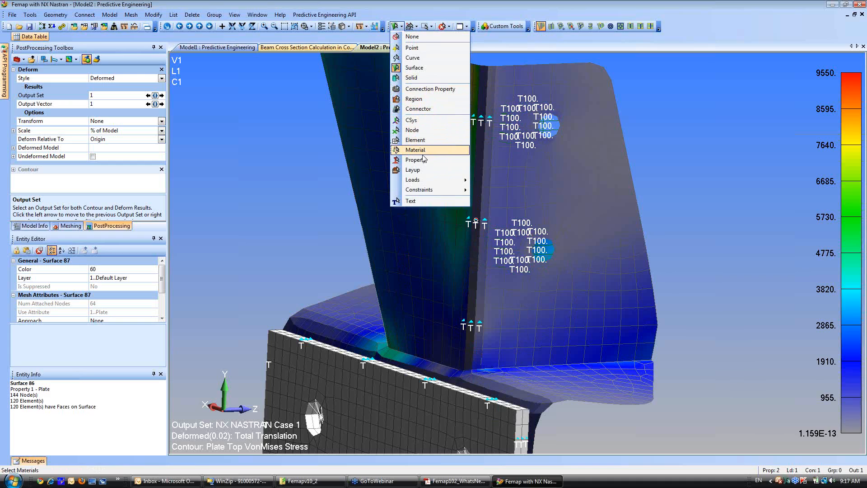
pyautogui.moveTo(429, 191)
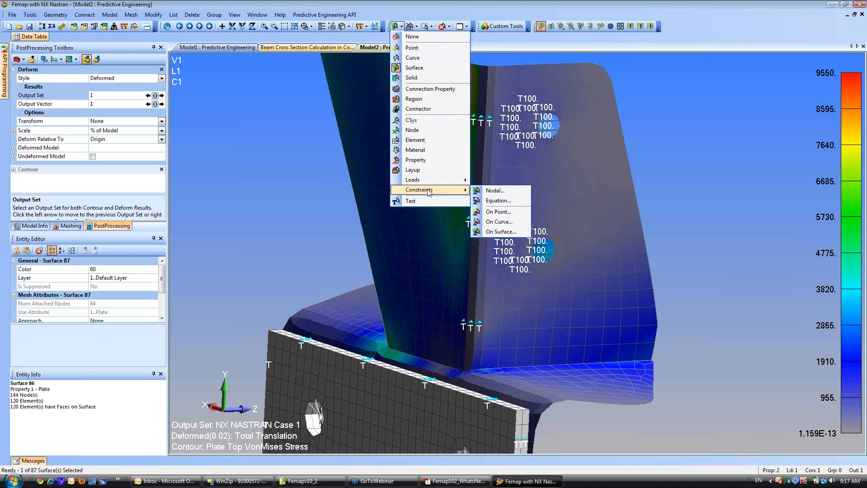
pyautogui.click(499, 221)
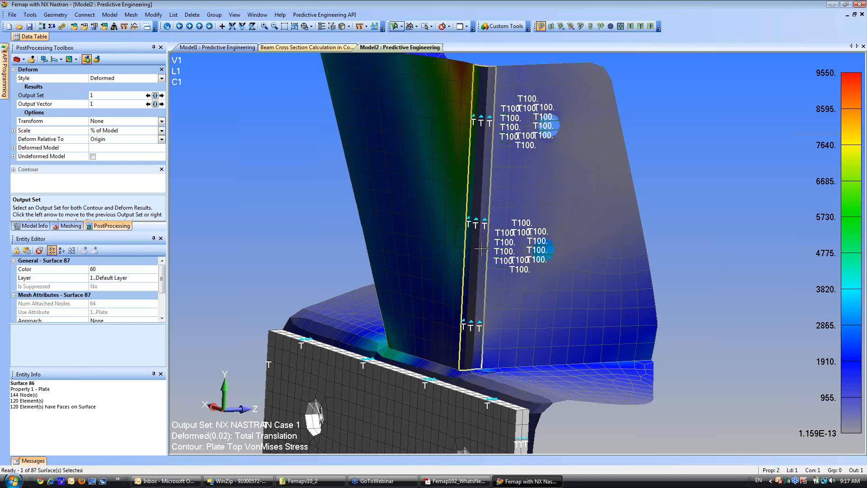
pyautogui.click(482, 248)
pyautogui.rightClick(480, 250)
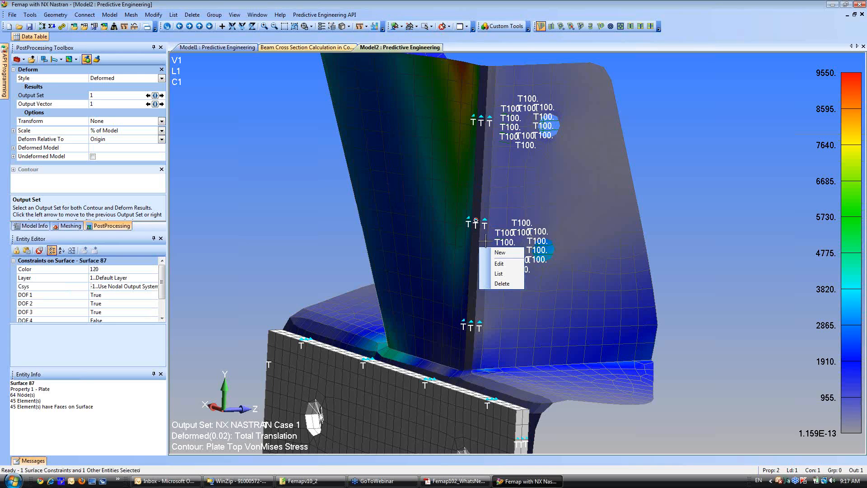
pyautogui.click(498, 264)
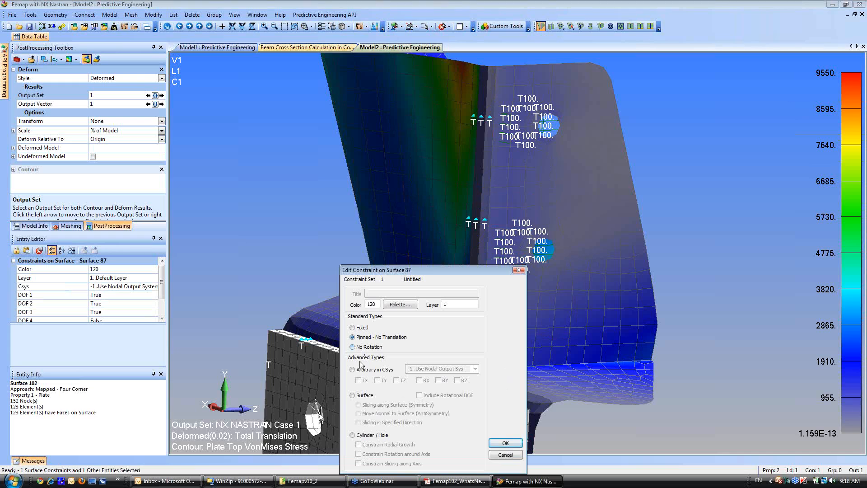
pyautogui.click(507, 454)
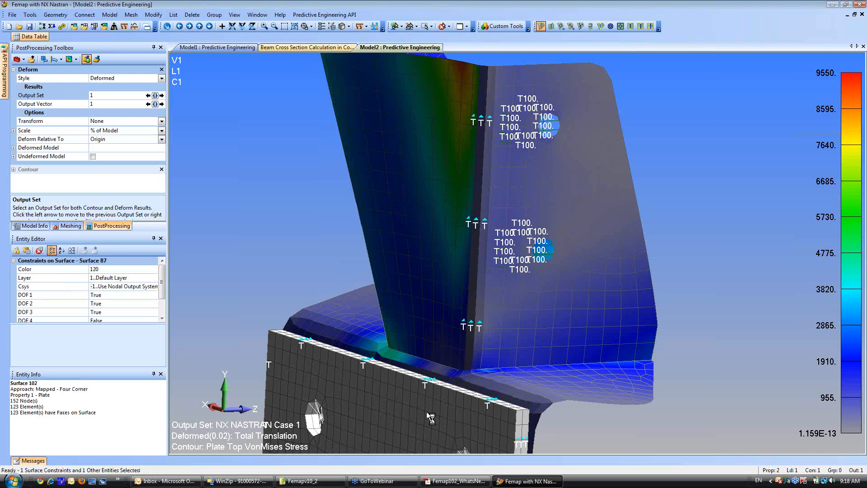
# Reapply constraint definition 1..Constraint on Surface in the Untitled constraint set with surface 87 excluded.
pyautogui.click(34, 226)
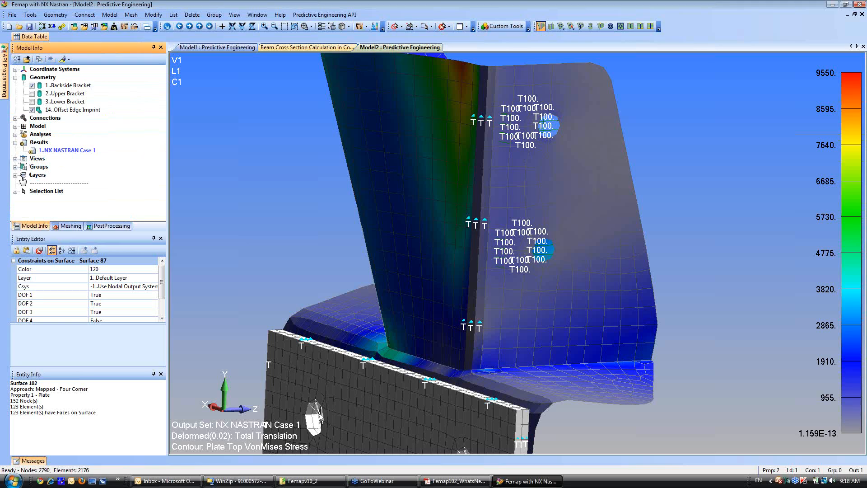
pyautogui.click(15, 126)
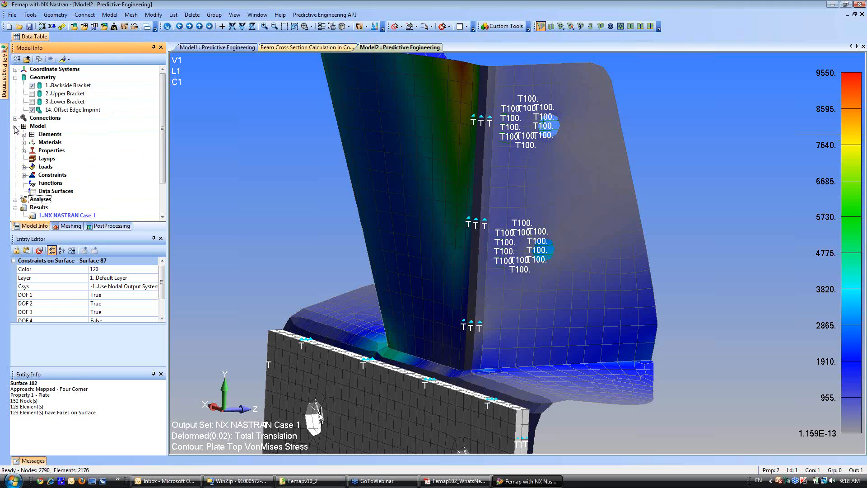
pyautogui.click(23, 175)
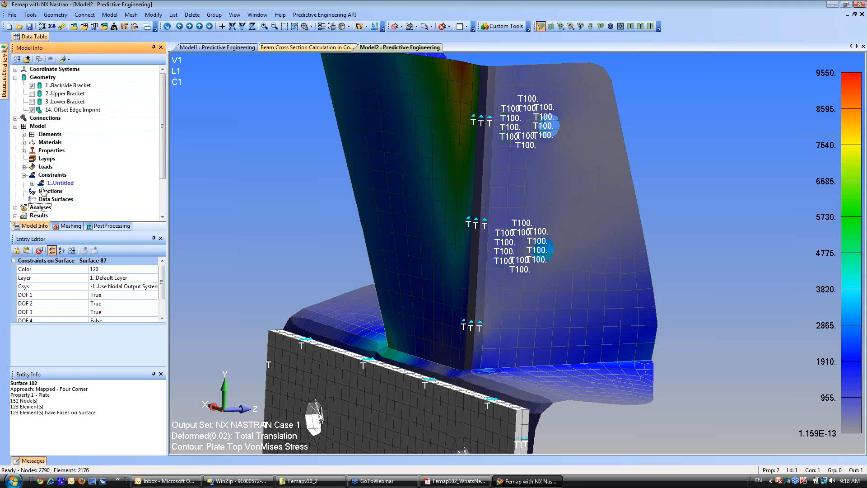
pyautogui.click(32, 183)
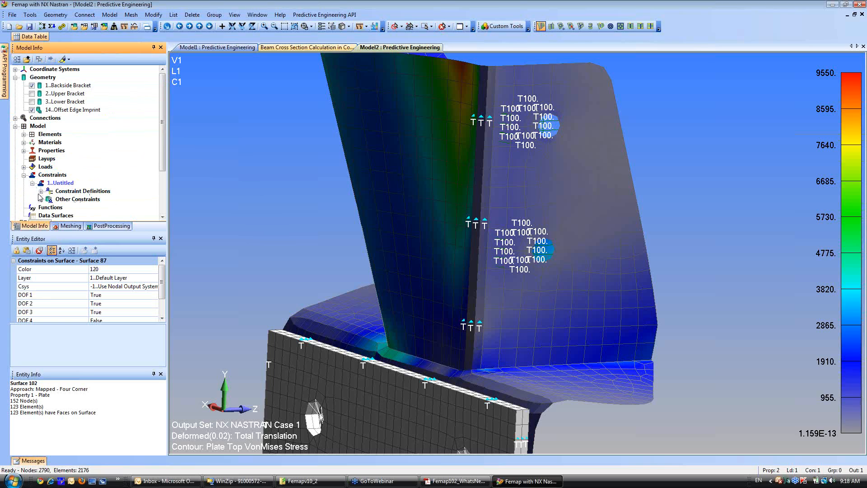
pyautogui.click(41, 191)
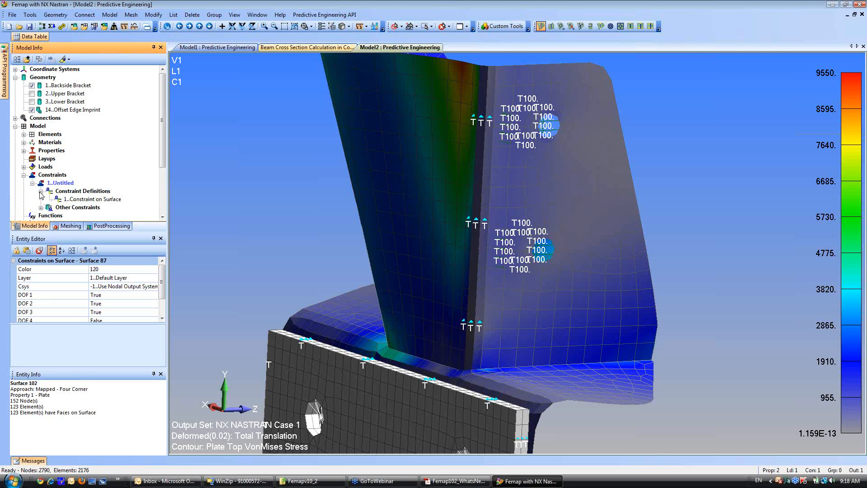
pyautogui.click(82, 199)
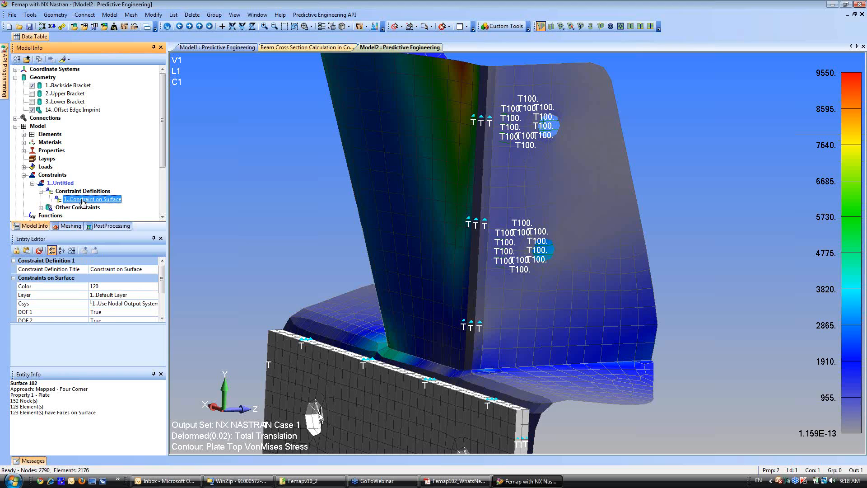
pyautogui.rightClick(83, 200)
pyautogui.click(111, 267)
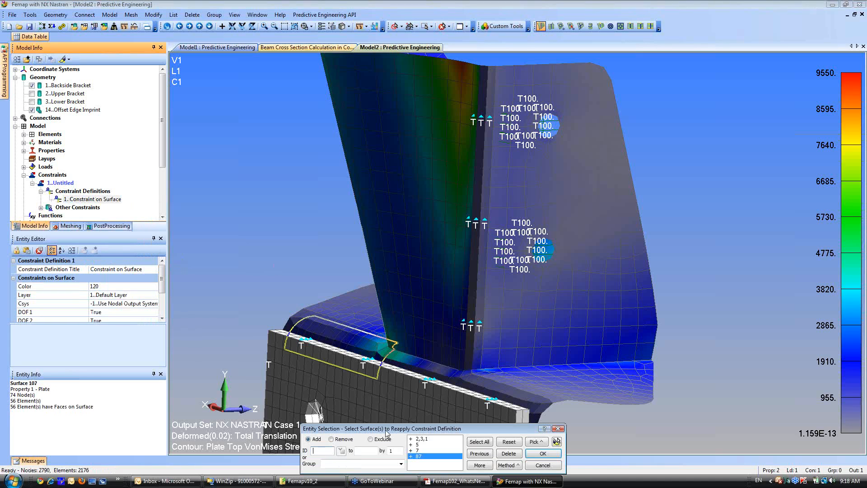
pyautogui.click(560, 441)
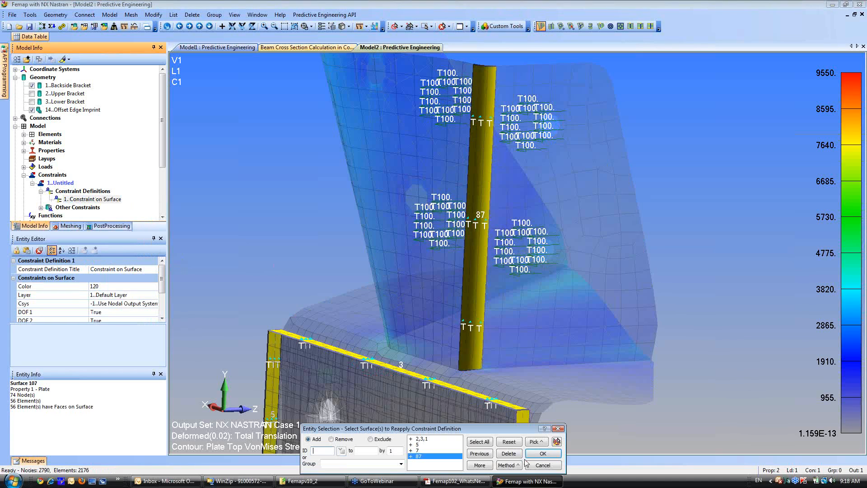
pyautogui.click(371, 440)
pyautogui.write('87')
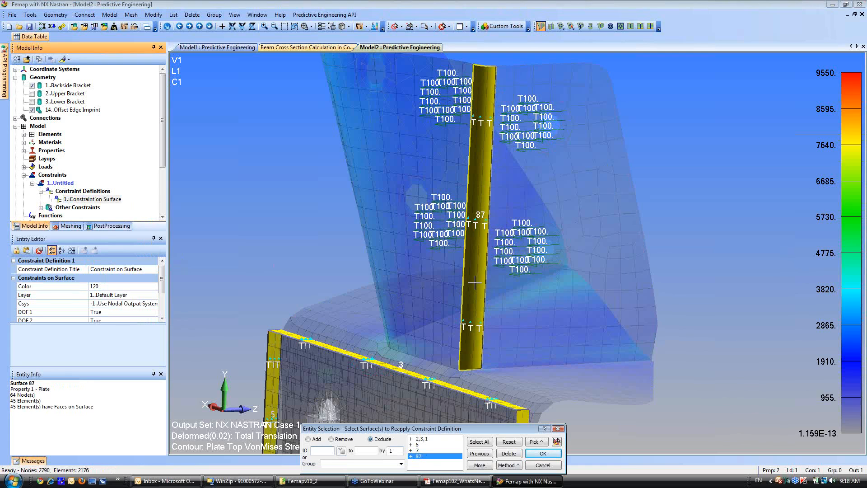
pyautogui.press('Return')
pyautogui.click(559, 442)
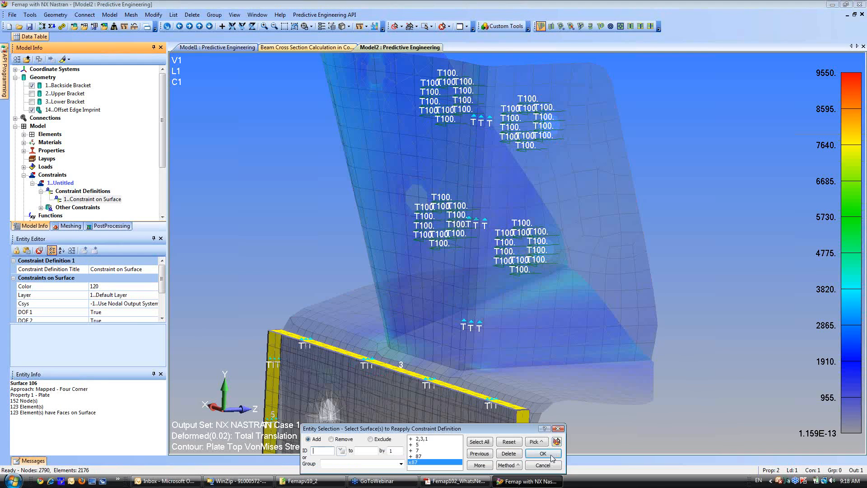
pyautogui.click(543, 453)
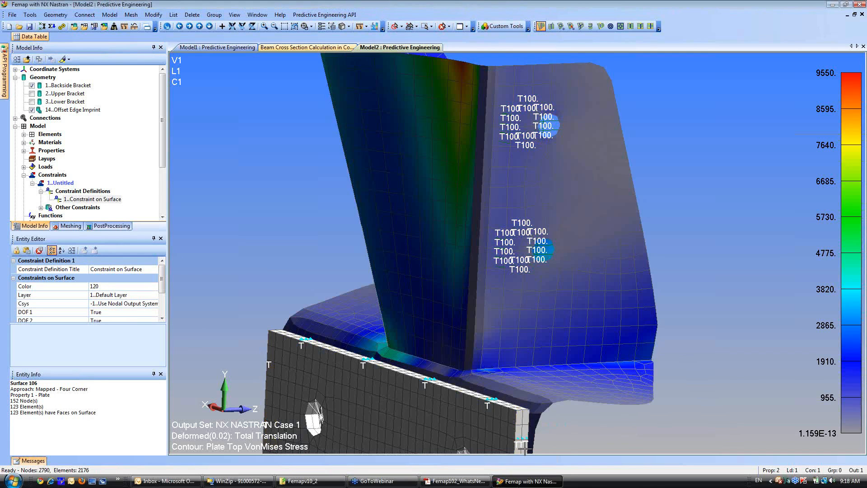
# Rerun the static analysis and display the results of output set 2..NX NASTRAN Case 1.
pyautogui.click(62, 26)
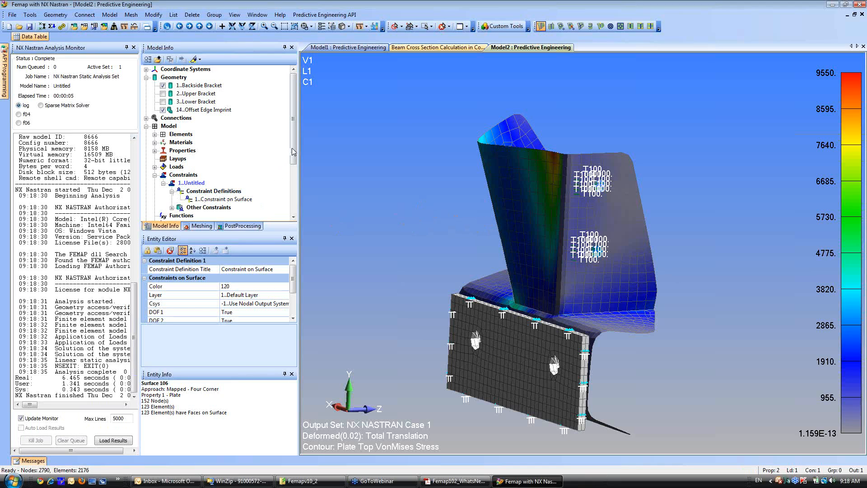
pyautogui.scroll(-2, 292, 181)
pyautogui.click(240, 225)
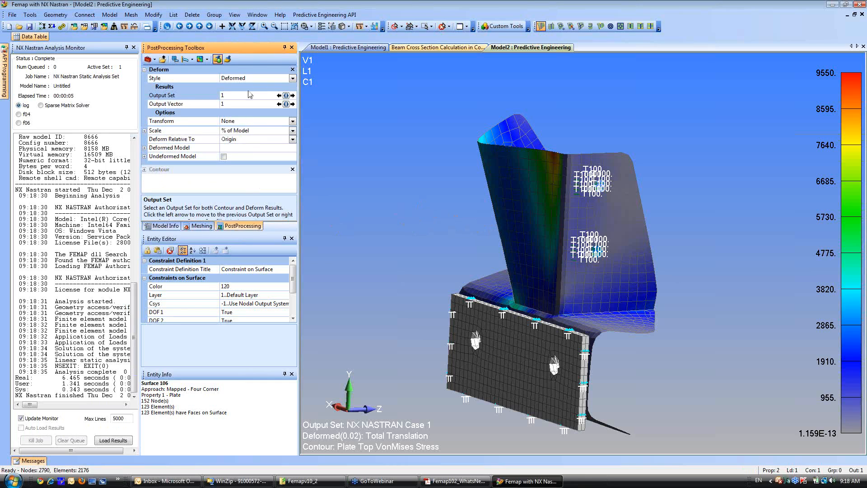
pyautogui.click(286, 96)
pyautogui.click(189, 79)
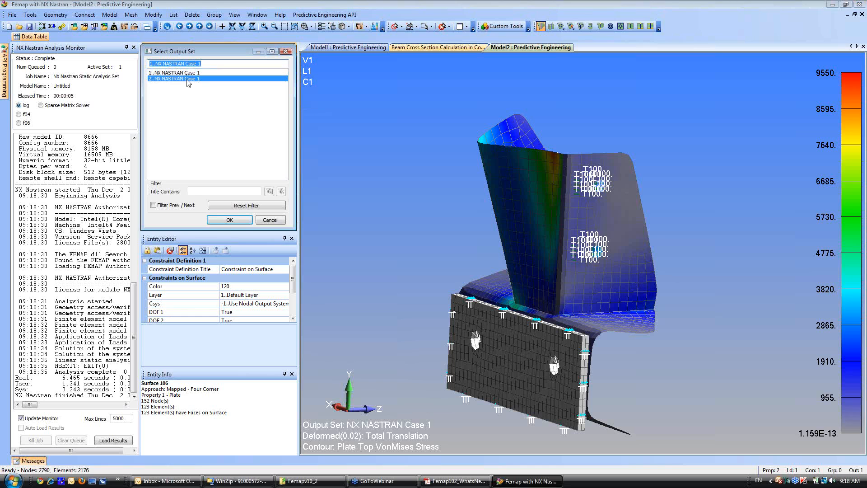
pyautogui.doubleClick(189, 80)
# Hide all load entities and the constraint symbols in the view to inspect the stress contour around the bolt holes.
pyautogui.moveTo(499, 260); pyautogui.dragTo(371, 204, button='middle')
pyautogui.scroll(5, 452, 258)
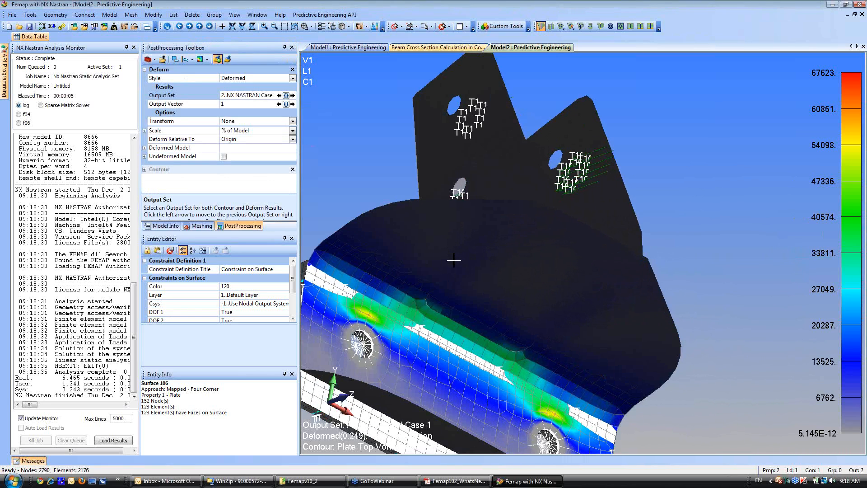
pyautogui.moveTo(456, 253); pyautogui.dragTo(443, 165, button='middle')
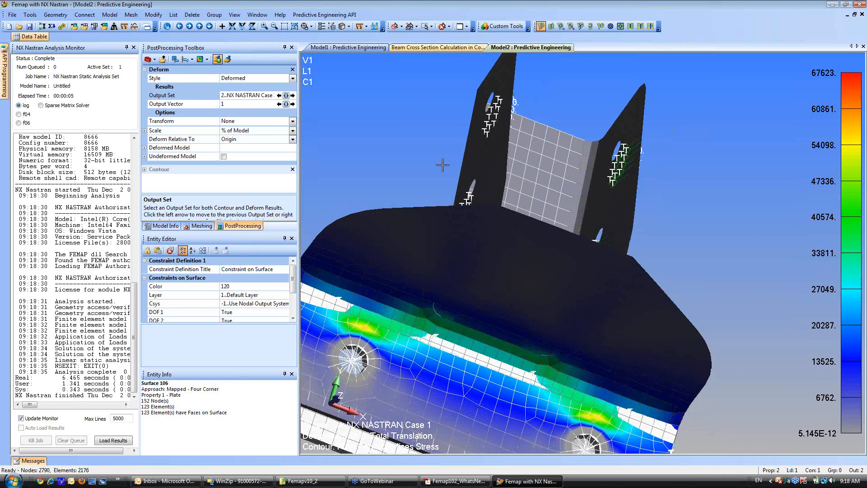
pyautogui.click(332, 26)
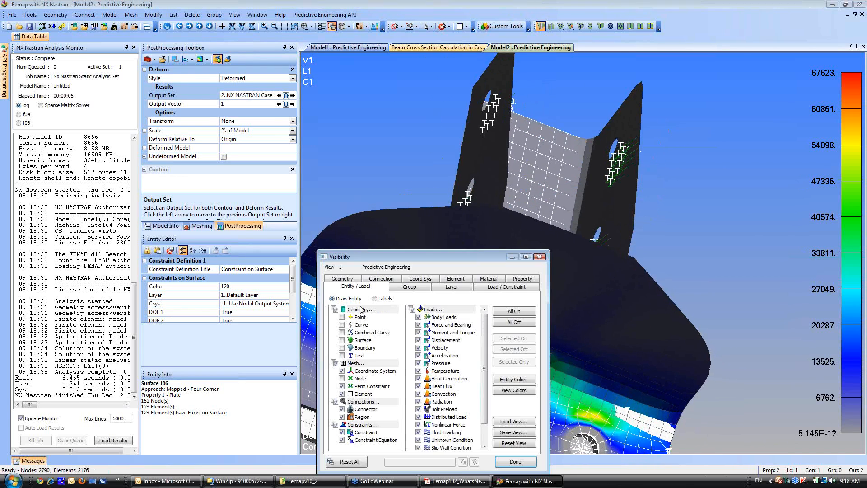
pyautogui.click(413, 310)
pyautogui.click(505, 464)
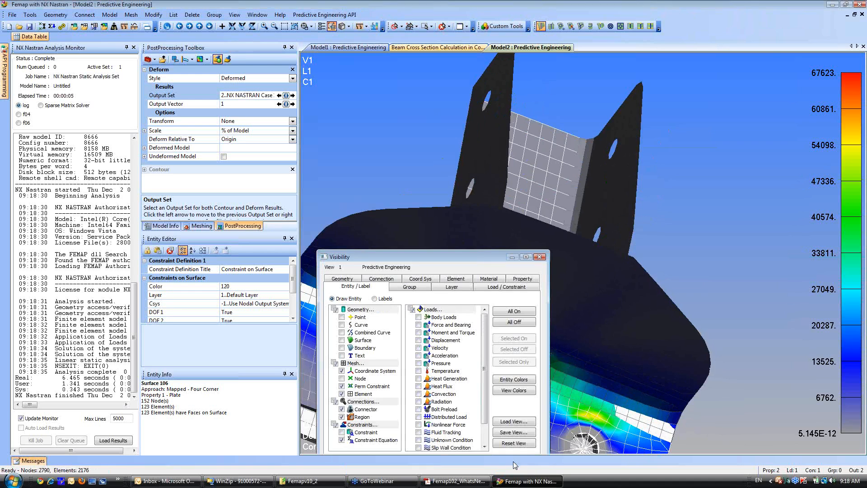
pyautogui.moveTo(473, 301); pyautogui.dragTo(480, 290, button='middle')
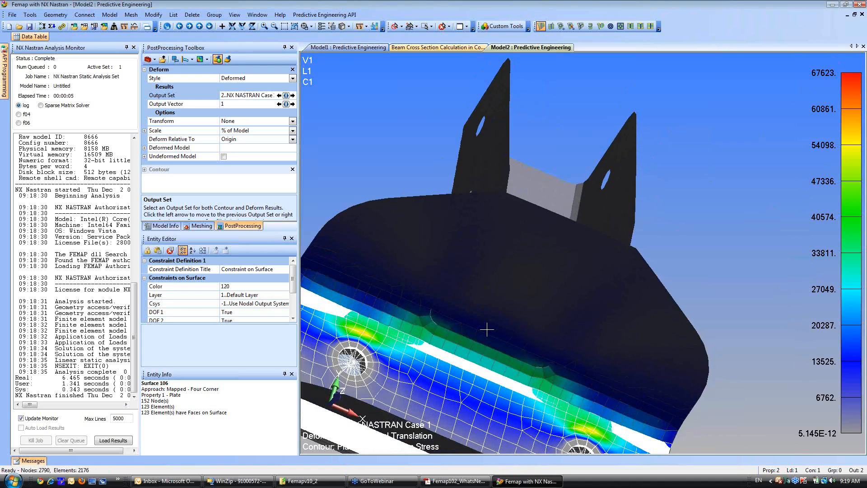
# Create a Contact-type connection property titled Contact with the default NX Linear parameters.
pyautogui.moveTo(488, 330); pyautogui.dragTo(485, 362, button='middle')
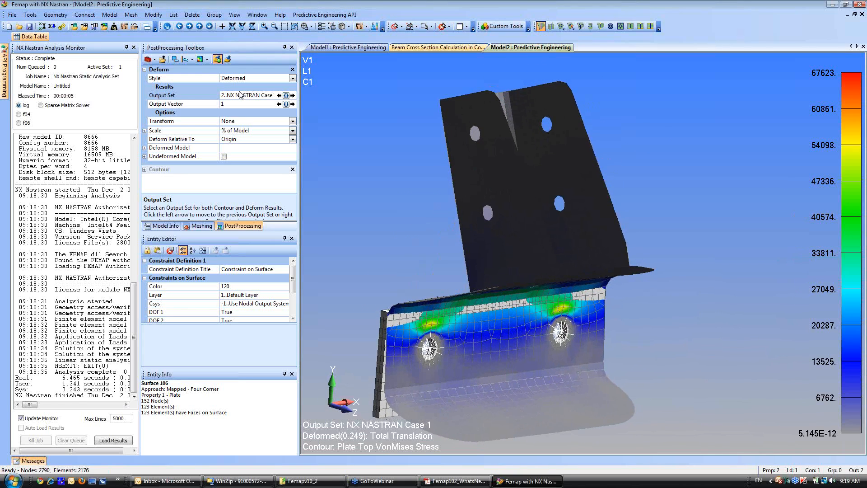
pyautogui.click(133, 47)
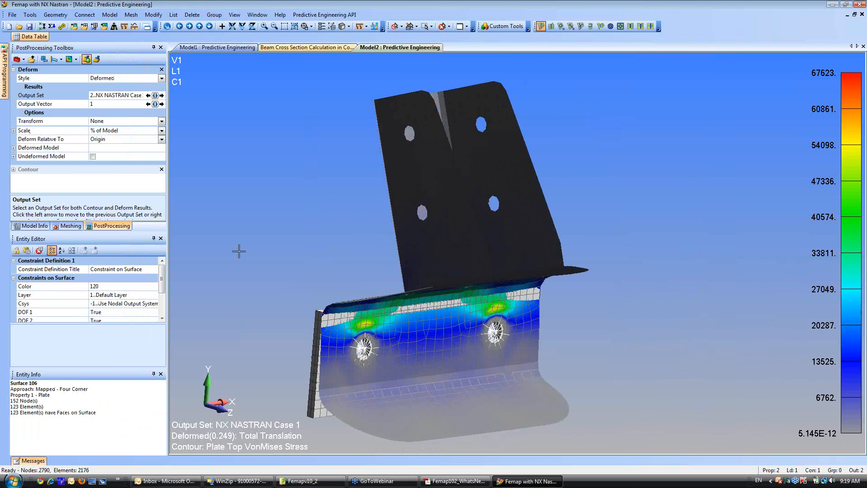
pyautogui.click(32, 226)
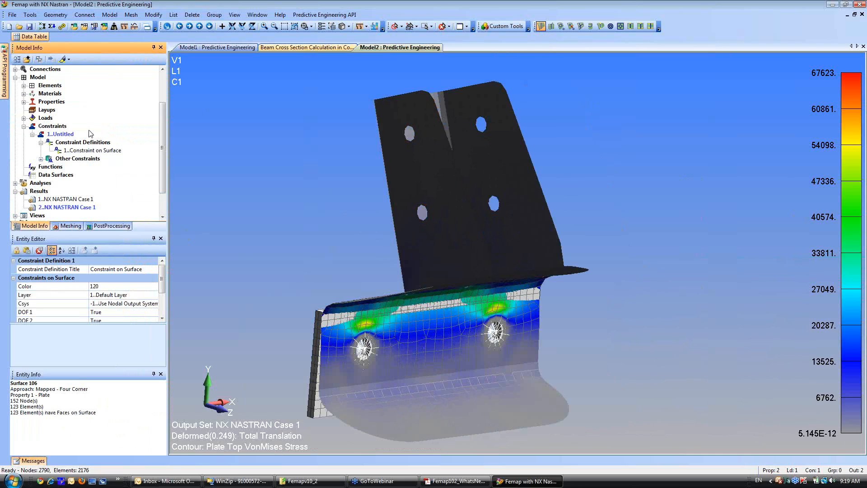
pyautogui.click(15, 78)
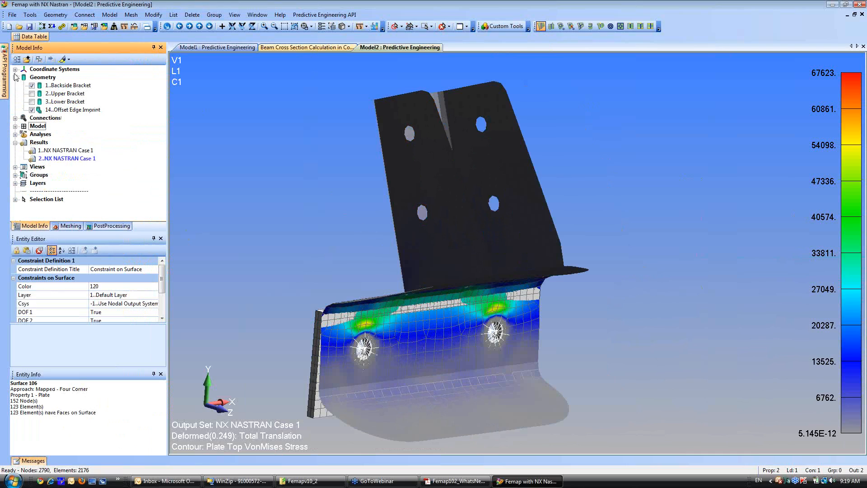
pyautogui.click(16, 119)
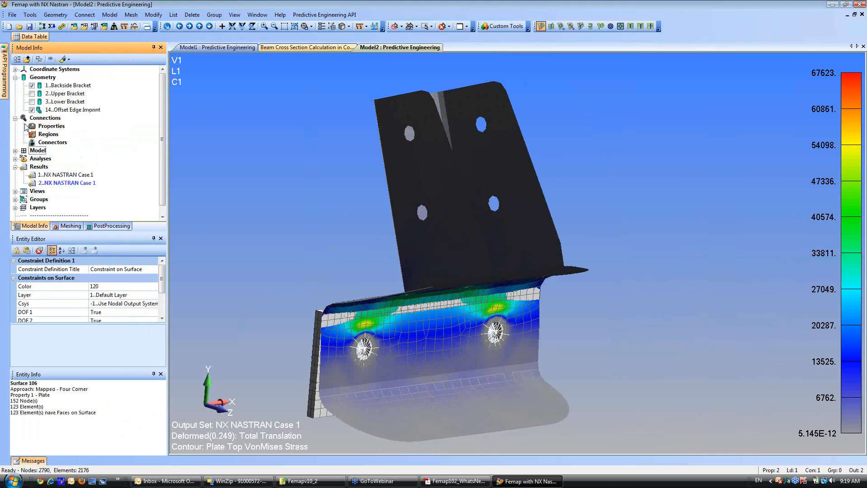
pyautogui.rightClick(44, 126)
pyautogui.click(53, 130)
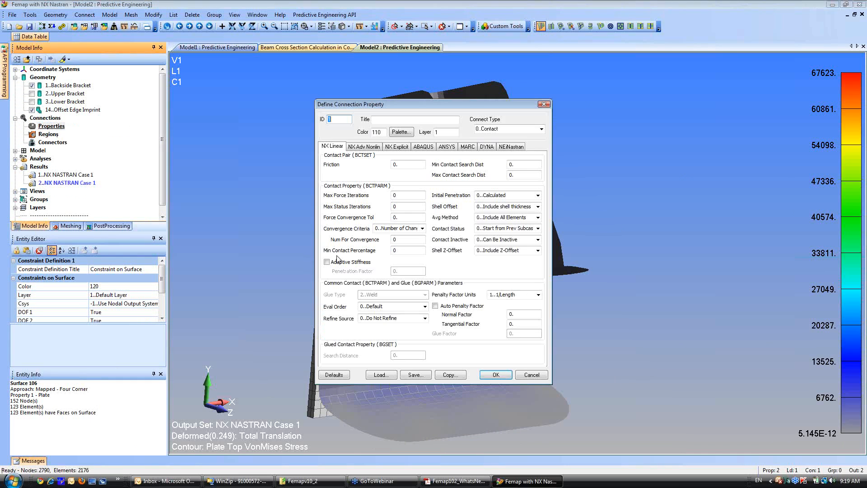
pyautogui.click(395, 119)
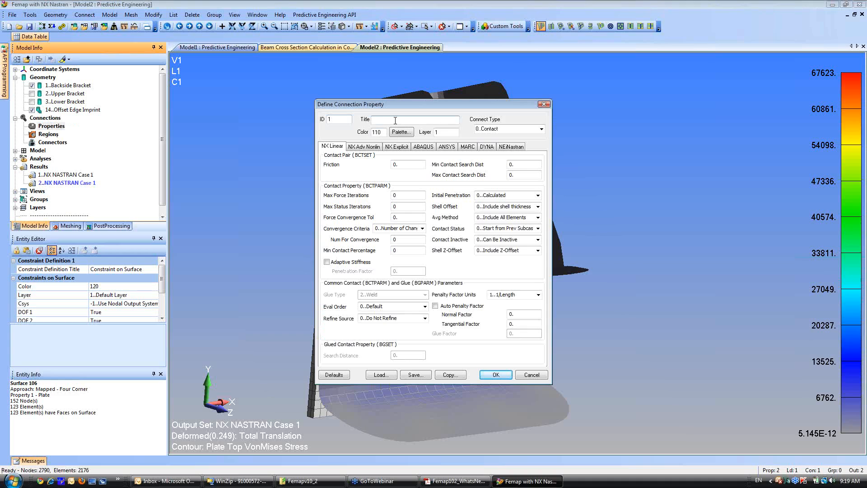
pyautogui.write('Contace')
pyautogui.click(338, 378)
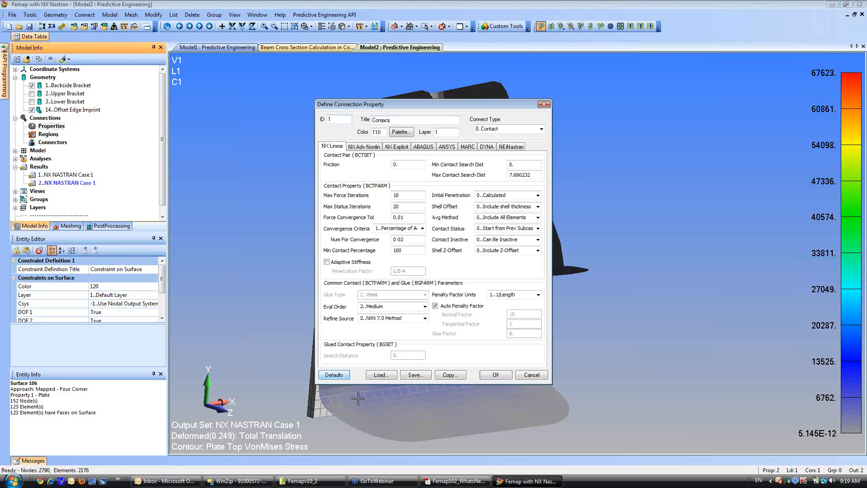
pyautogui.click(497, 375)
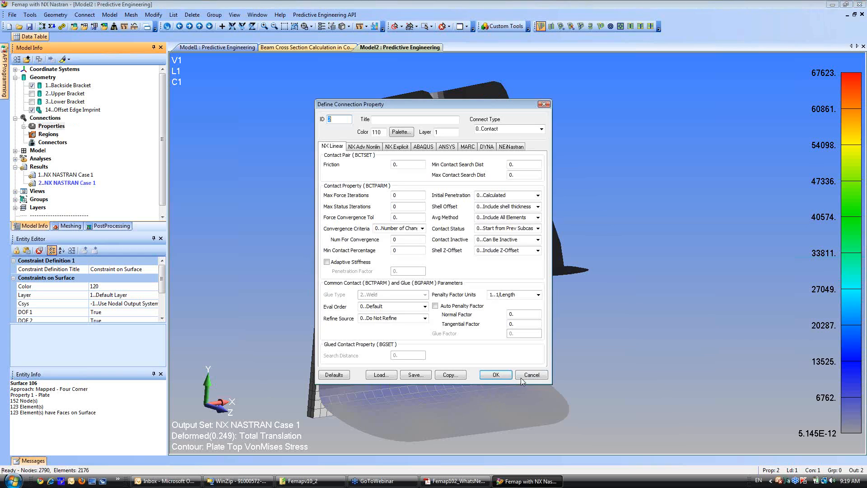
pyautogui.click(531, 375)
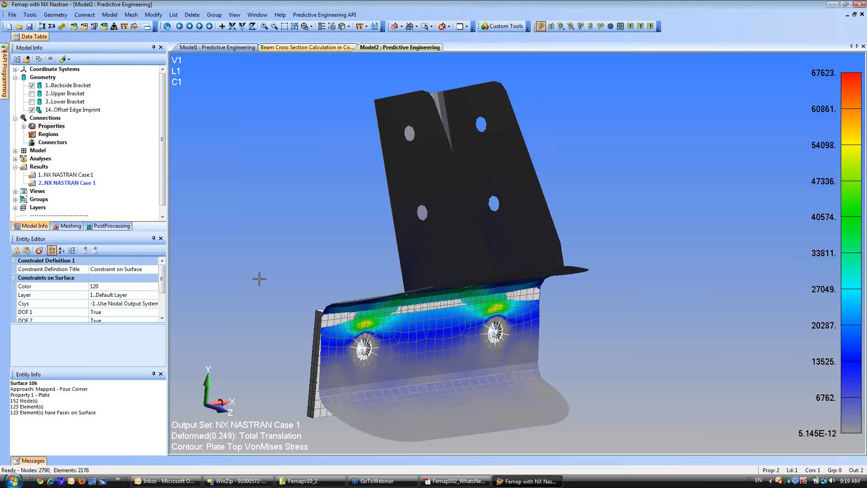
# Define a deformable connection region titled Solid from Property 2 of the solid backside bracket.
pyautogui.rightClick(45, 134)
pyautogui.click(68, 140)
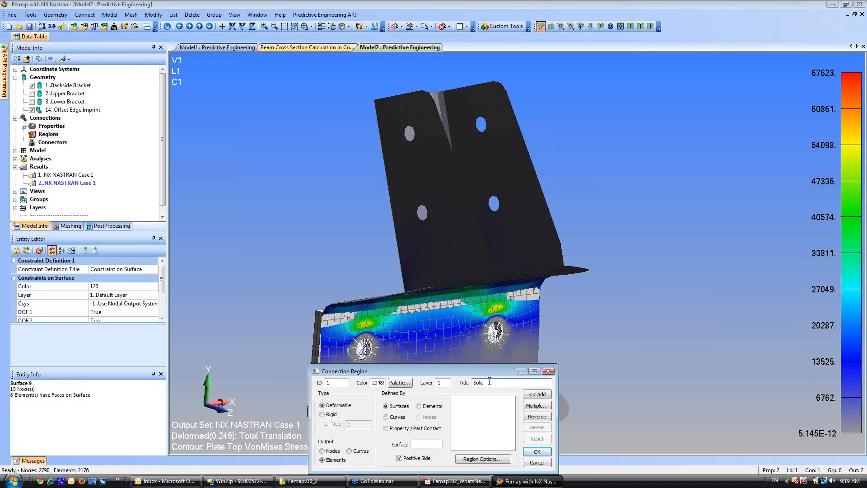
pyautogui.click(386, 429)
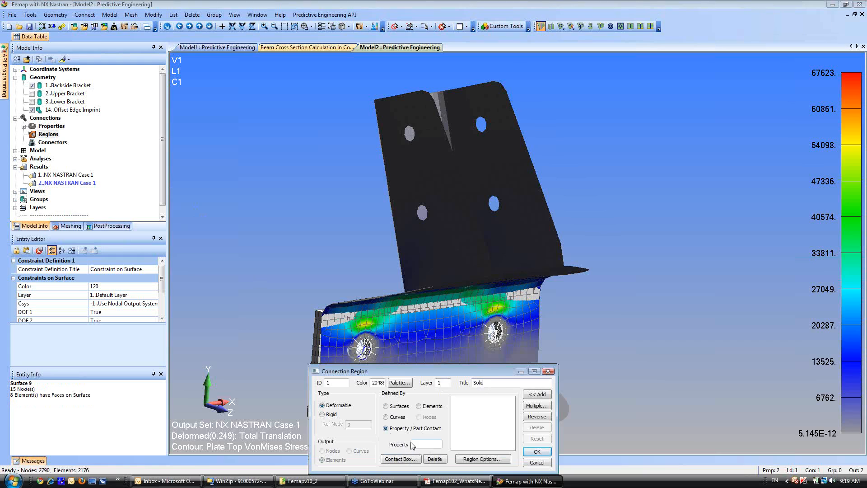
pyautogui.click(317, 351)
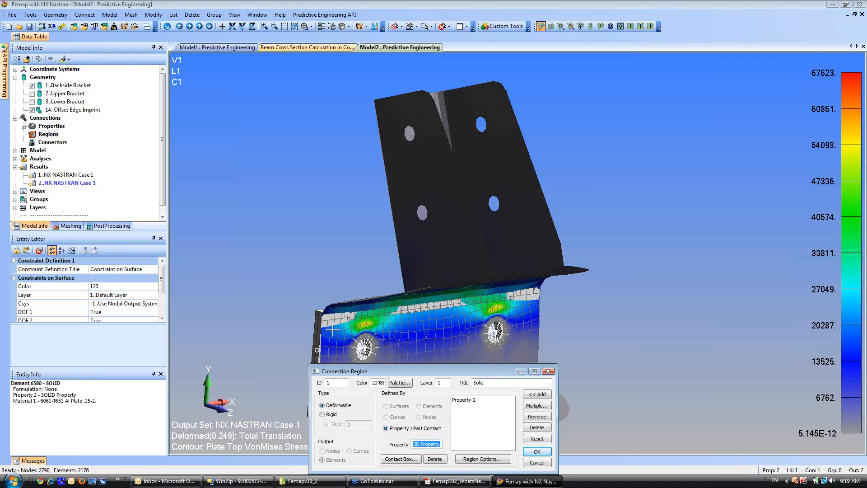
pyautogui.click(537, 451)
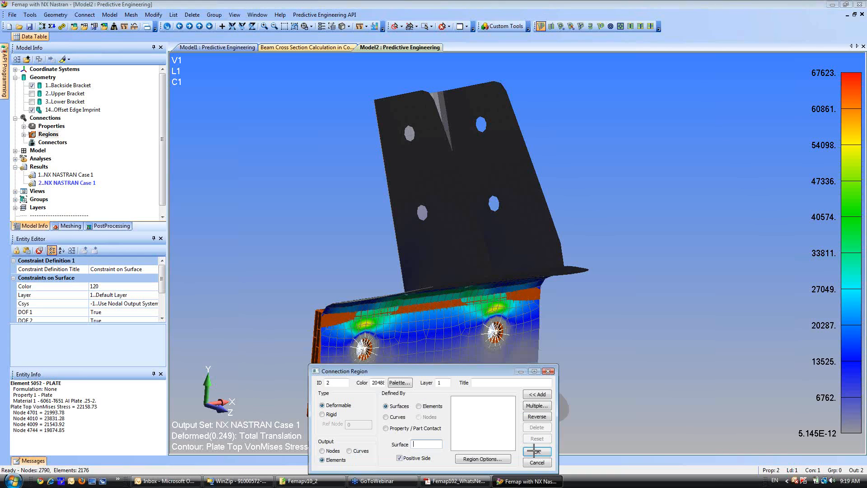
# Start a surface-based connection region titled Plates and add the upper bend surfaces 82, 108 and 107.
pyautogui.click(491, 381)
pyautogui.click(536, 408)
pyautogui.moveTo(319, 280); pyautogui.dragTo(308, 223, button='middle')
pyautogui.click(365, 300)
pyautogui.click(444, 321)
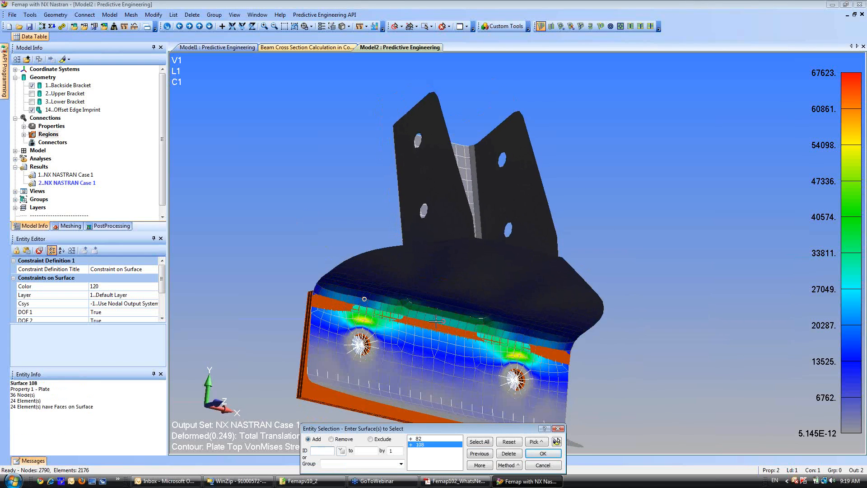
pyautogui.click(504, 332)
# Add flange surface 98 and bolt-hole ring surfaces 97, 96, 81 and 95 to the Plates region and complete it.
pyautogui.click(511, 375)
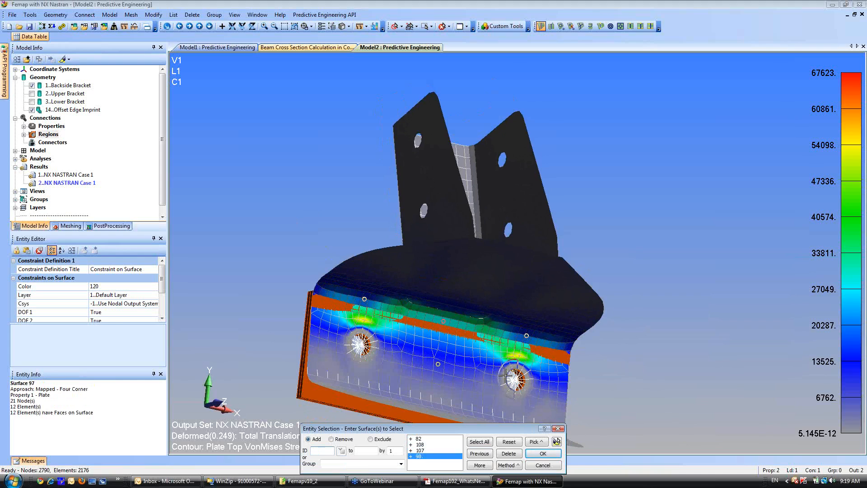
pyautogui.click(520, 380)
pyautogui.click(527, 384)
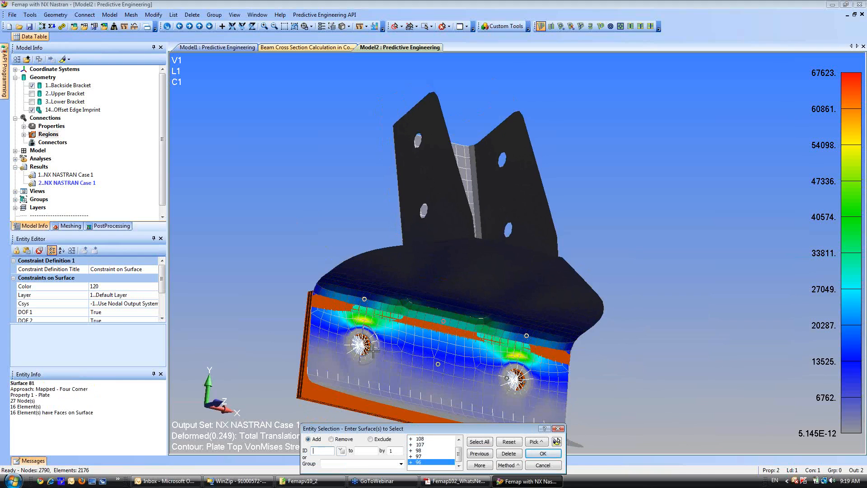
pyautogui.click(373, 352)
pyautogui.click(353, 348)
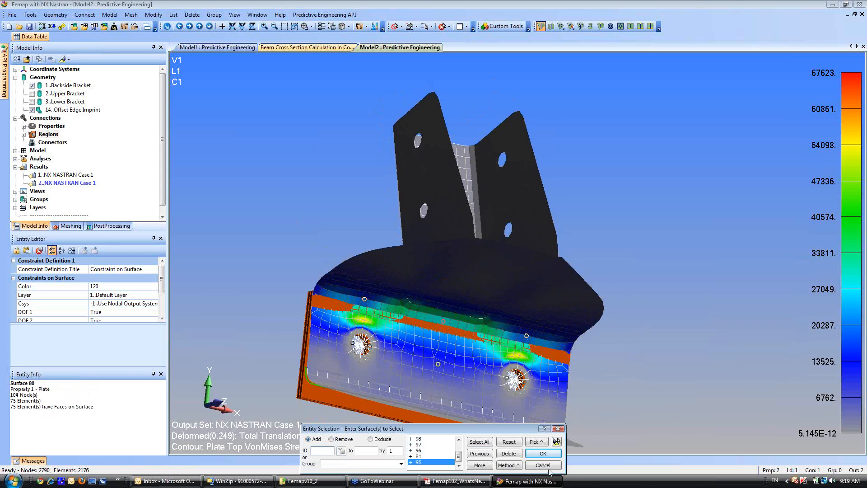
pyautogui.click(557, 441)
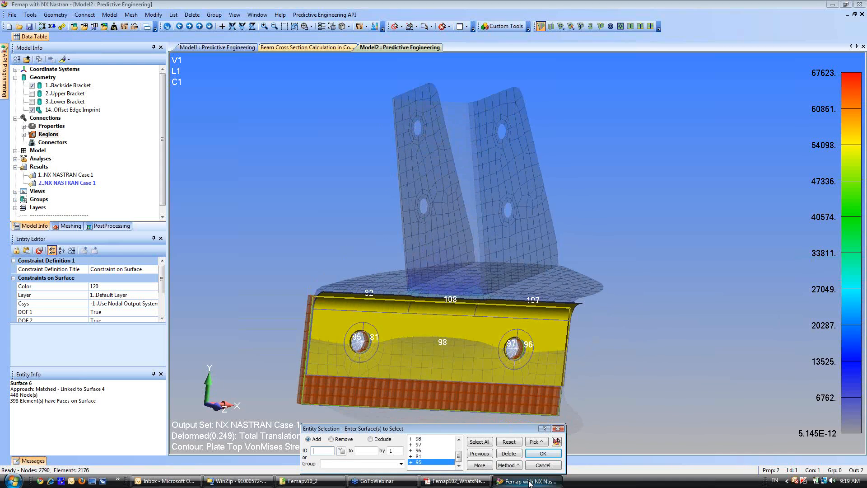
pyautogui.click(546, 454)
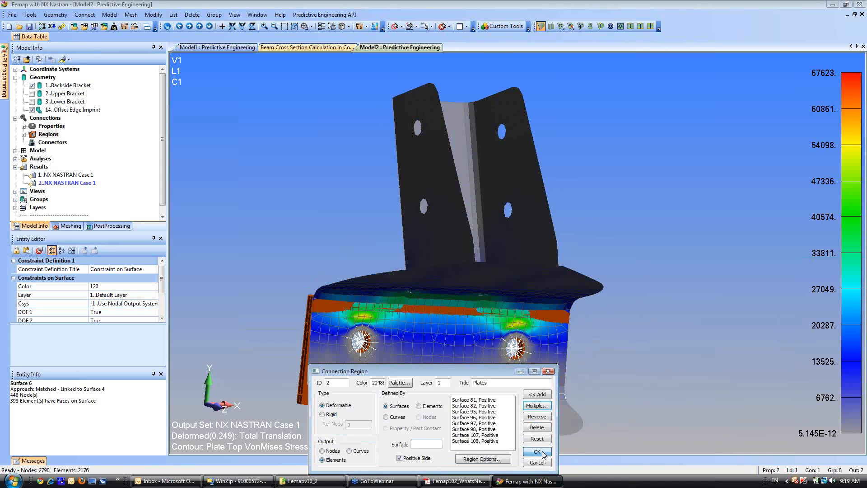
pyautogui.click(538, 451)
pyautogui.click(537, 462)
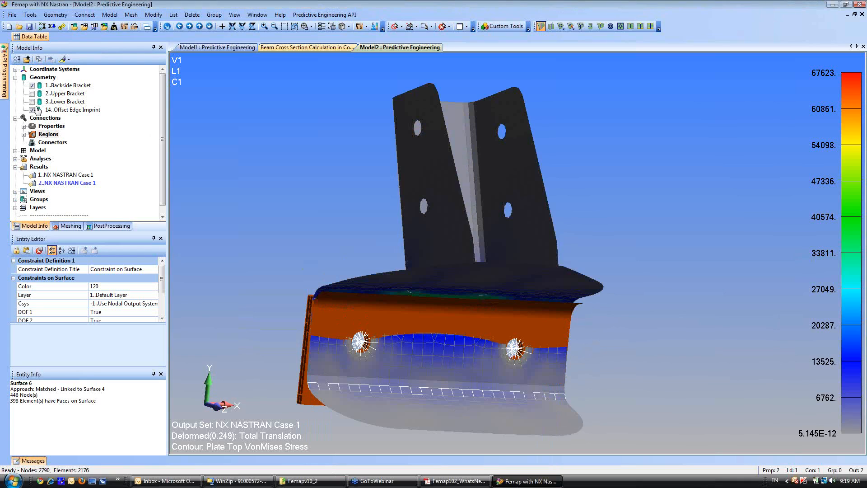
# Create a contact connector using property 1..Contact, with 1..Solid as master and 2..Plates as slave.
pyautogui.click(53, 143)
pyautogui.rightClick(56, 148)
pyautogui.click(67, 153)
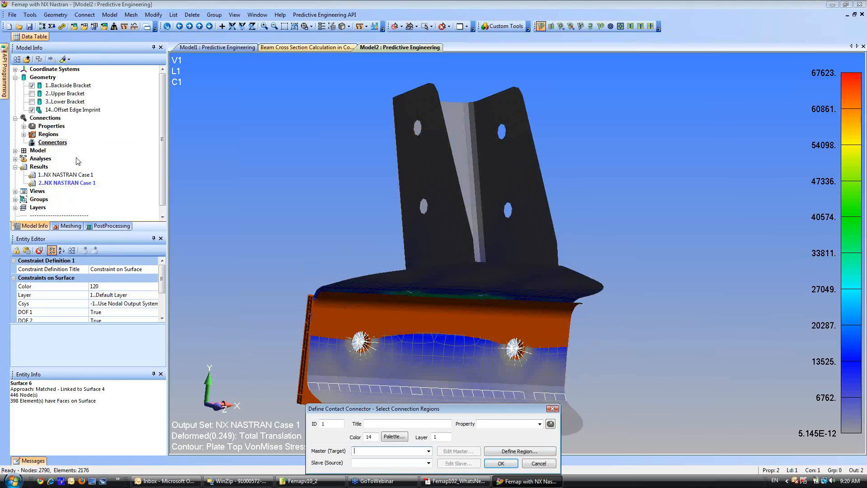
pyautogui.click(539, 424)
pyautogui.click(501, 430)
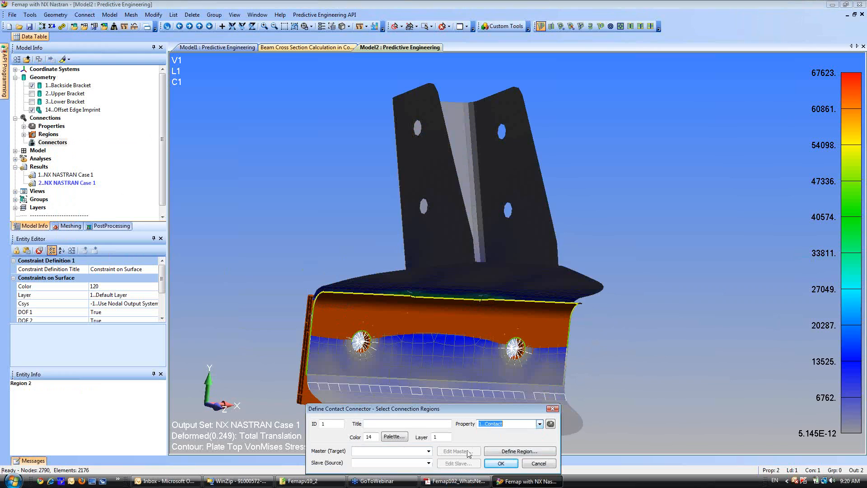
pyautogui.click(429, 450)
pyautogui.click(408, 459)
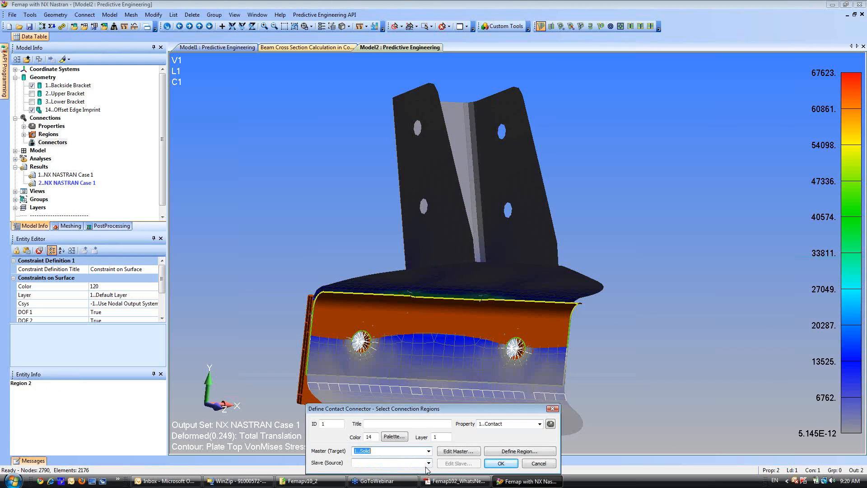
pyautogui.click(429, 463)
pyautogui.click(404, 476)
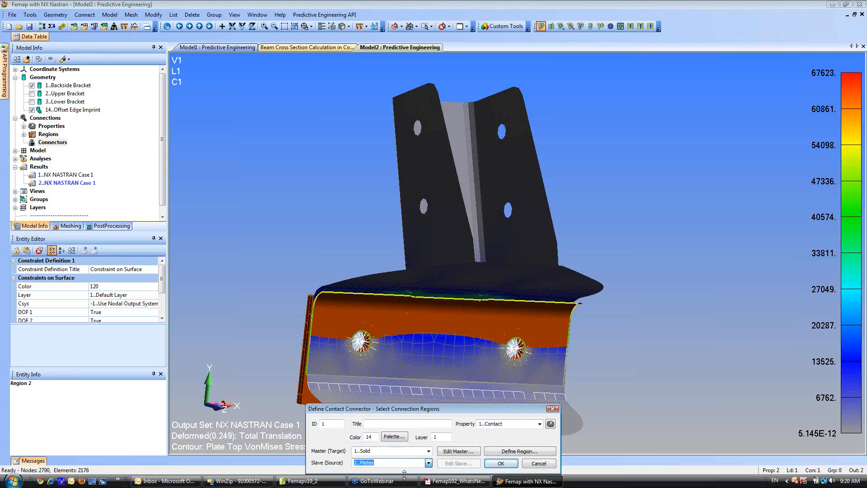
pyautogui.click(501, 463)
pyautogui.click(539, 463)
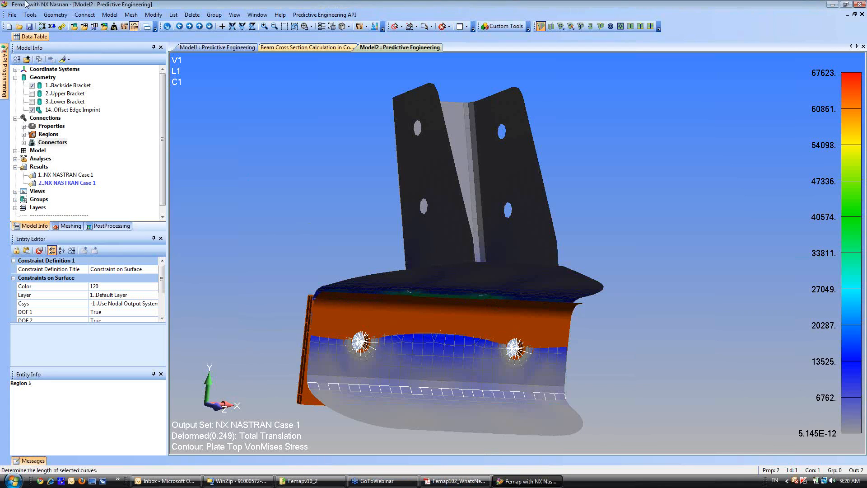
# Run the static analysis with the contact connector and hide the connection regions in the view.
pyautogui.click(62, 26)
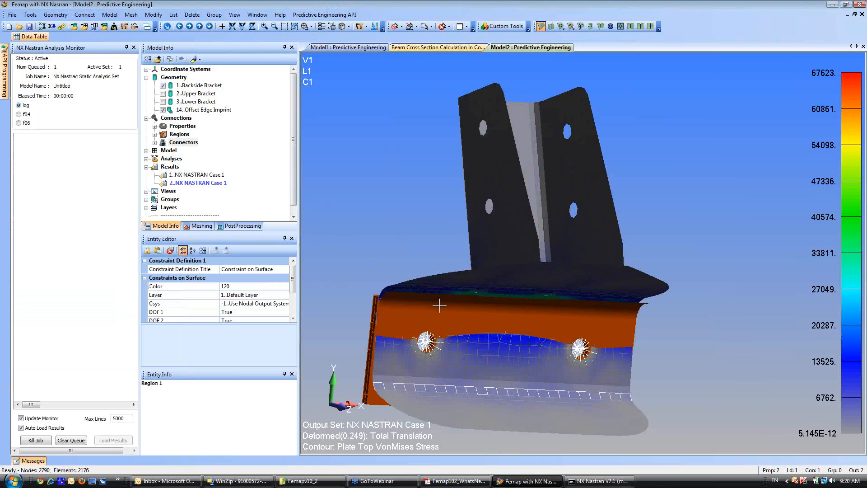
pyautogui.moveTo(439, 306); pyautogui.dragTo(359, 101, button='middle')
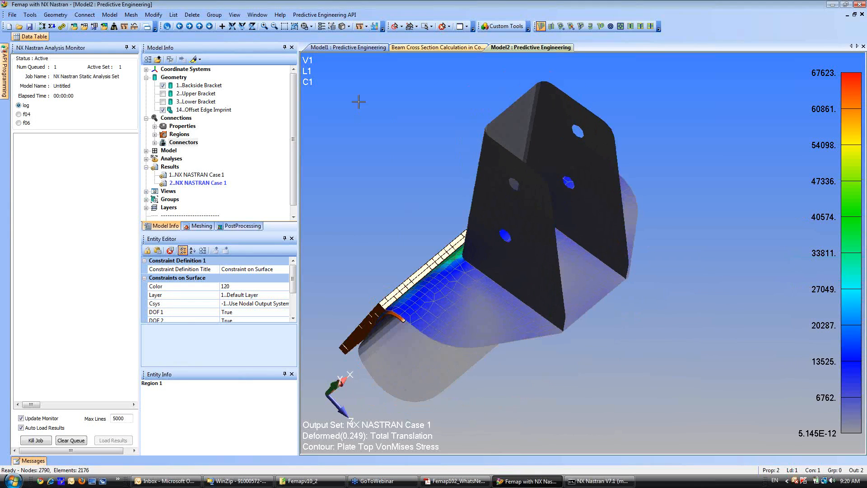
pyautogui.click(332, 26)
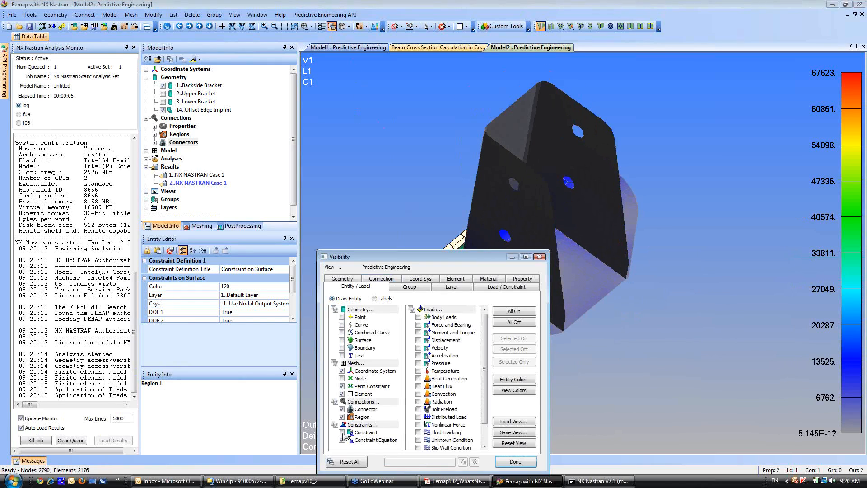
pyautogui.click(342, 417)
pyautogui.click(529, 464)
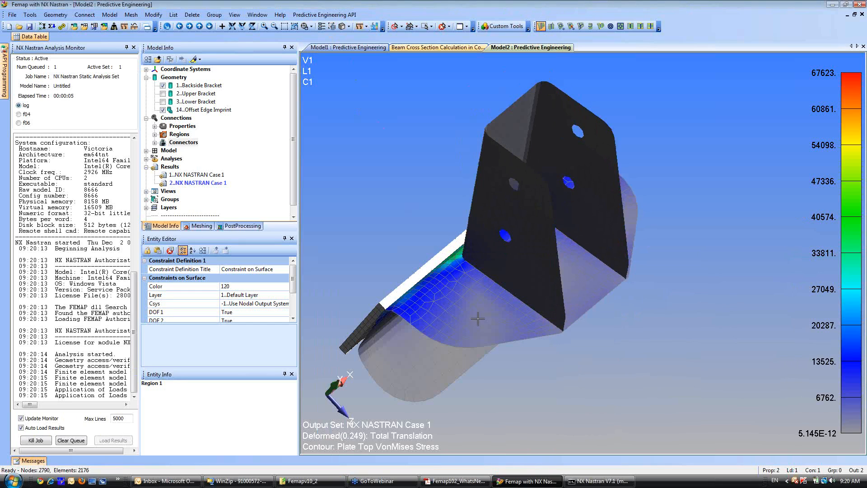
pyautogui.moveTo(461, 309); pyautogui.dragTo(476, 243, button='middle')
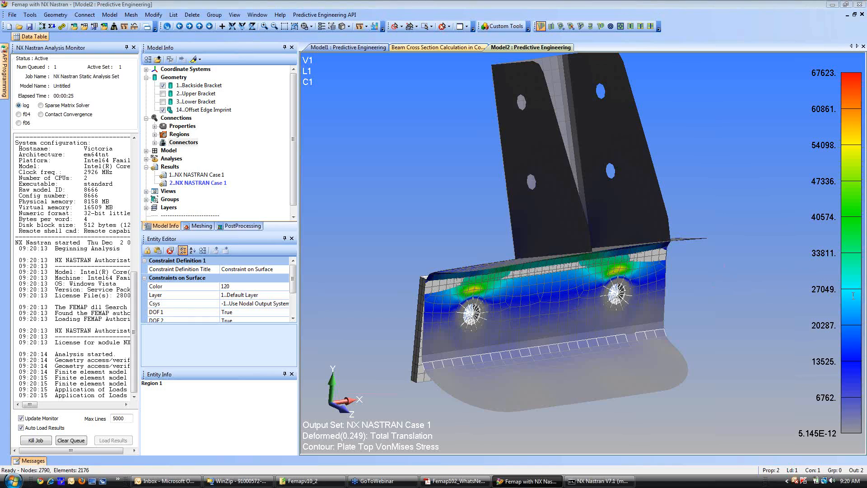
# Plot the run's contact convergence and display the results of output set 3..NX NASTRAN Case 1.
pyautogui.click(41, 115)
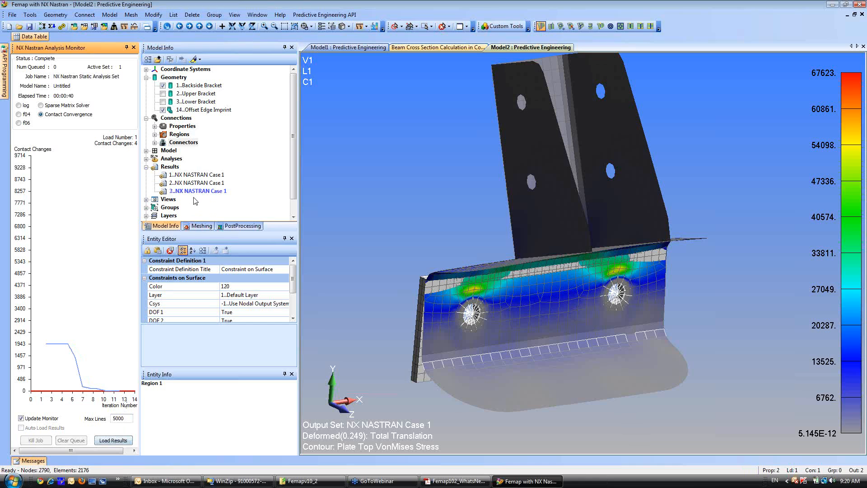
pyautogui.doubleClick(195, 191)
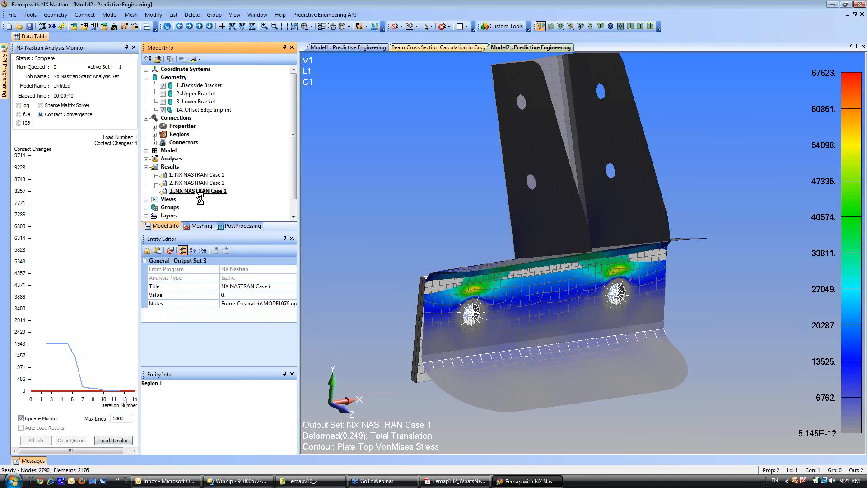
pyautogui.moveTo(487, 314)
pyautogui.mouseDown(button='middle')
pyautogui.moveTo(565, 283)
pyautogui.moveTo(613, 283)
pyautogui.moveTo(467, 282)
pyautogui.moveTo(467, 292)
pyautogui.moveTo(585, 284)
pyautogui.moveTo(652, 292)
pyautogui.moveTo(536, 281)
pyautogui.moveTo(471, 296)
pyautogui.moveTo(619, 290)
pyautogui.moveTo(481, 306)
pyautogui.mouseUp(button='middle')
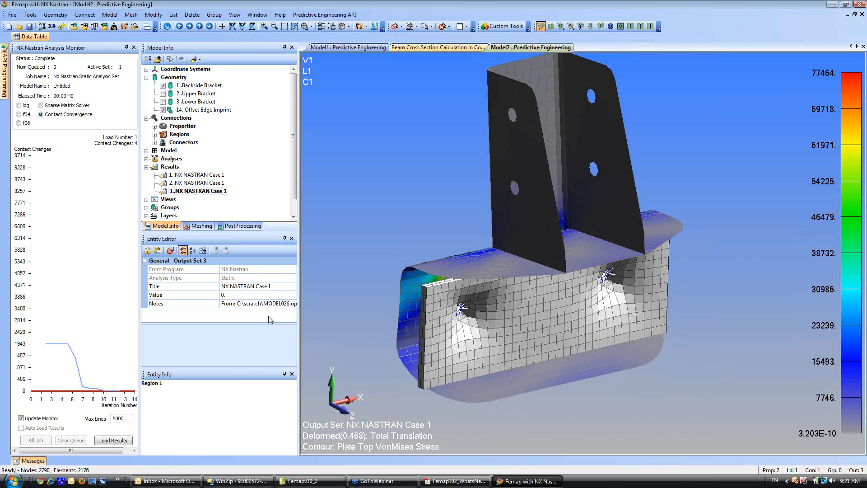
# Set the deformation scale to Actual Deformations for output set 3..NX NASTRAN Case 1 and inspect the bracket interface.
pyautogui.click(247, 226)
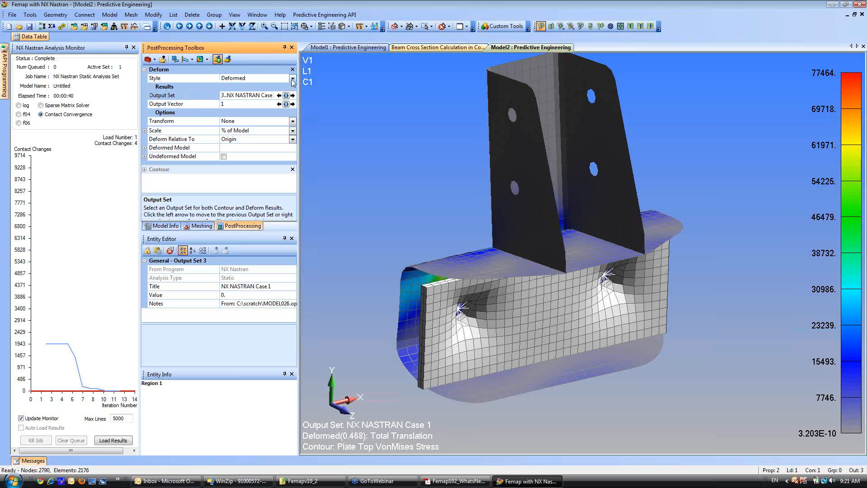
pyautogui.doubleClick(145, 70)
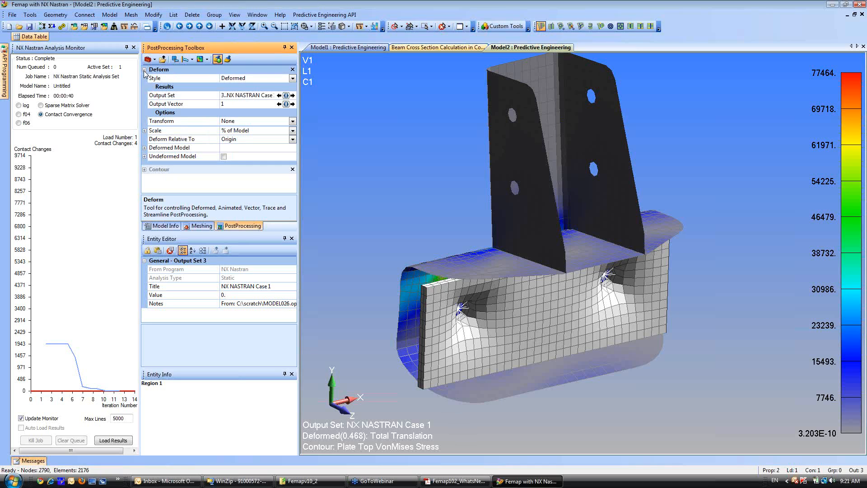
pyautogui.click(291, 131)
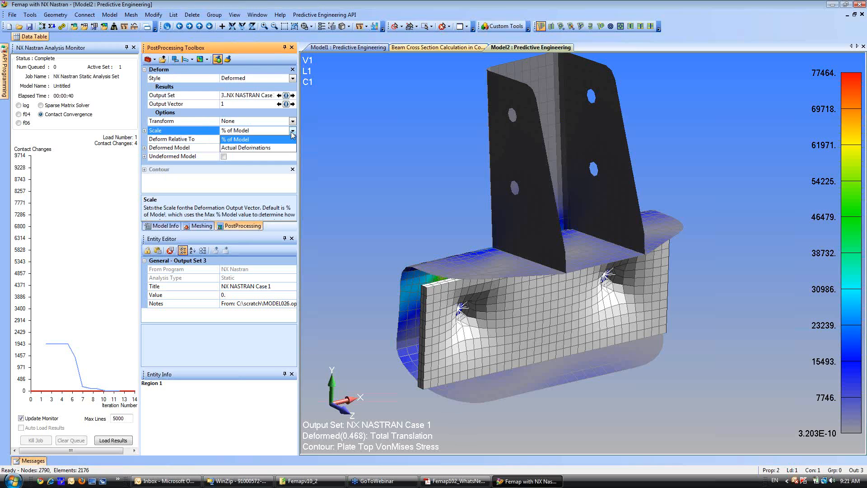
pyautogui.click(236, 142)
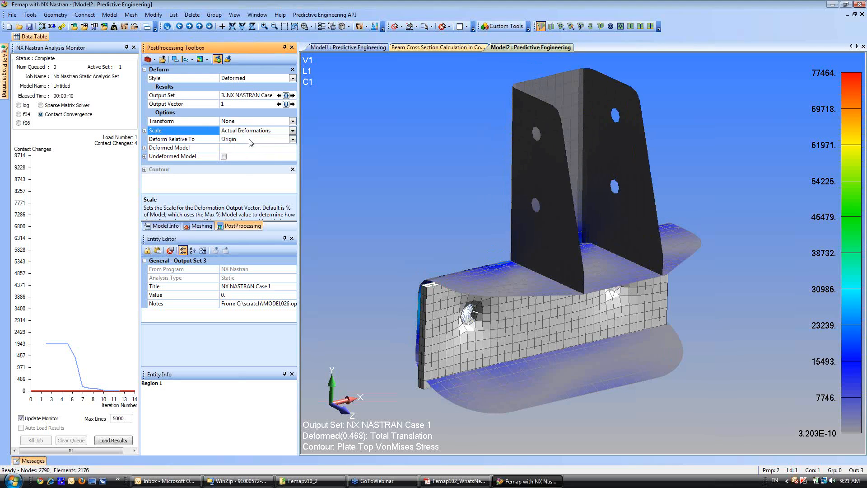
pyautogui.moveTo(498, 296)
pyautogui.mouseDown(button='middle')
pyautogui.moveTo(504, 249)
pyautogui.moveTo(530, 284)
pyautogui.moveTo(496, 291)
pyautogui.mouseUp(button='middle')
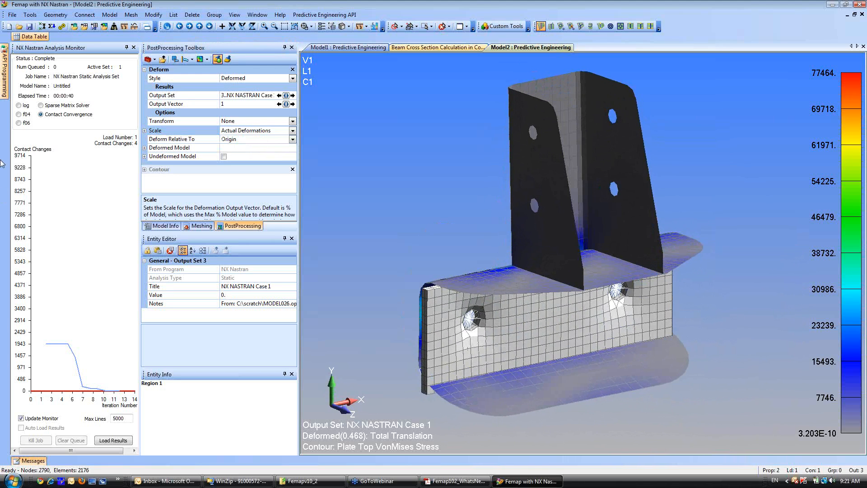
# Inspect the surfaces and contact sides defined in the 2..Plates connection region, leaving the region unedited.
pyautogui.click(163, 226)
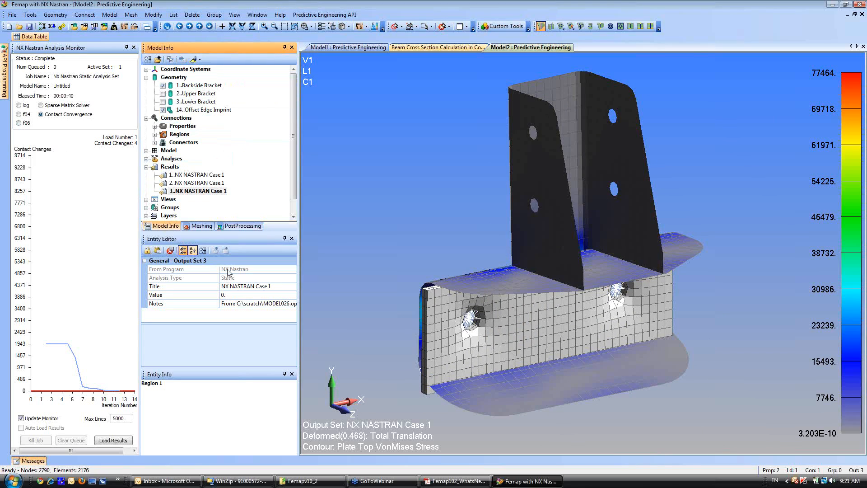
pyautogui.click(155, 134)
pyautogui.click(195, 152)
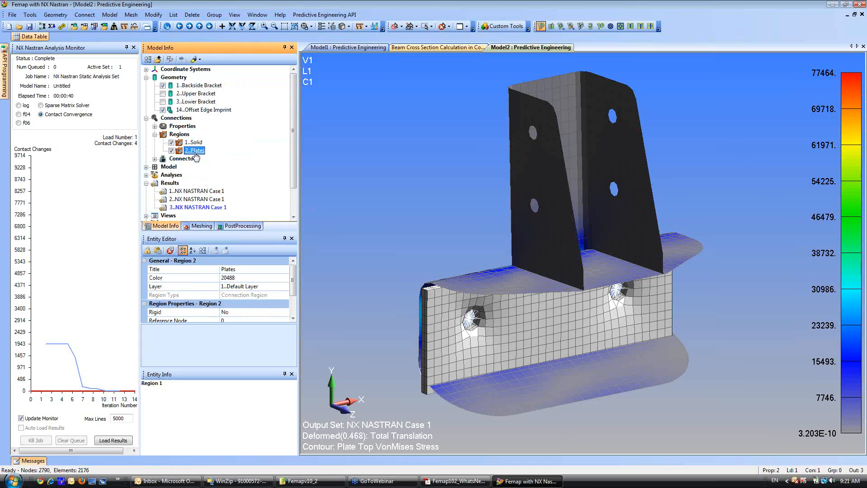
pyautogui.rightClick(195, 152)
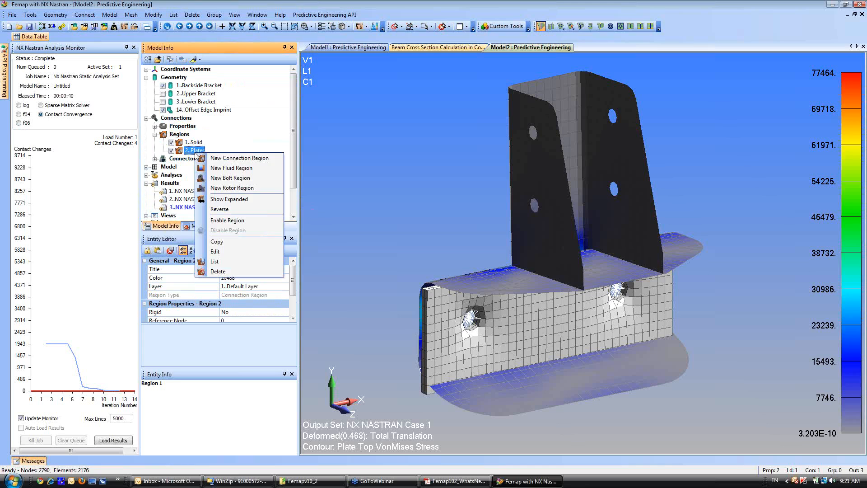
pyautogui.click(217, 252)
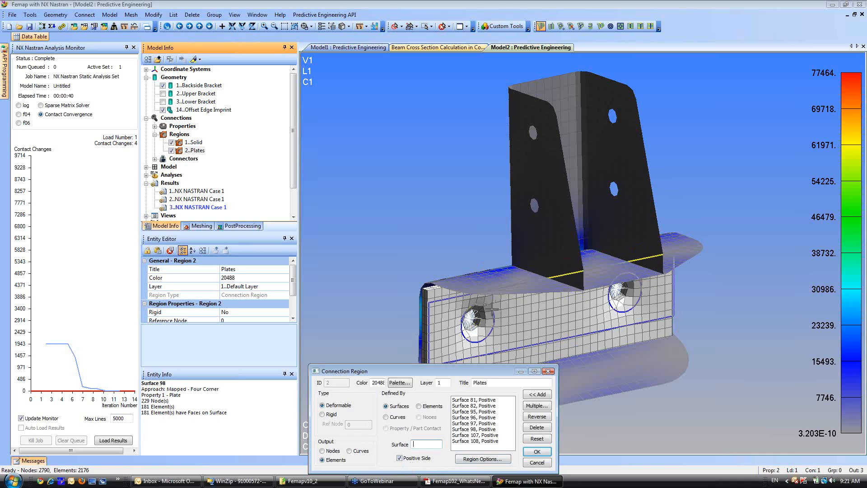
pyautogui.moveTo(510, 295); pyautogui.dragTo(535, 312, button='middle')
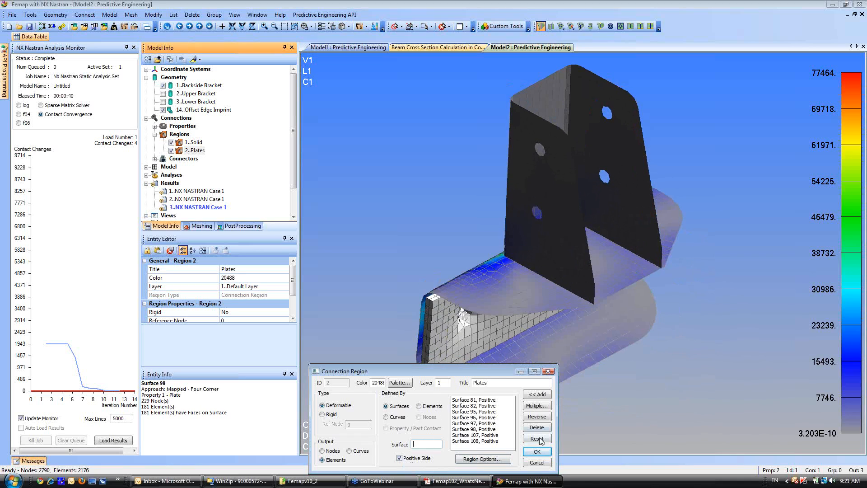
pyautogui.click(536, 463)
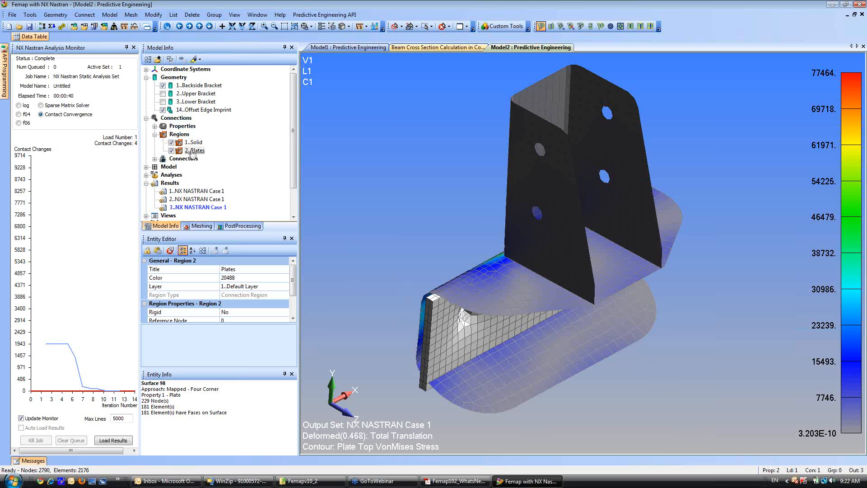
# Set the deform style to Undeformed and the contour style to No Contours to show the plain mesh.
pyautogui.scroll(-1, 297, 195)
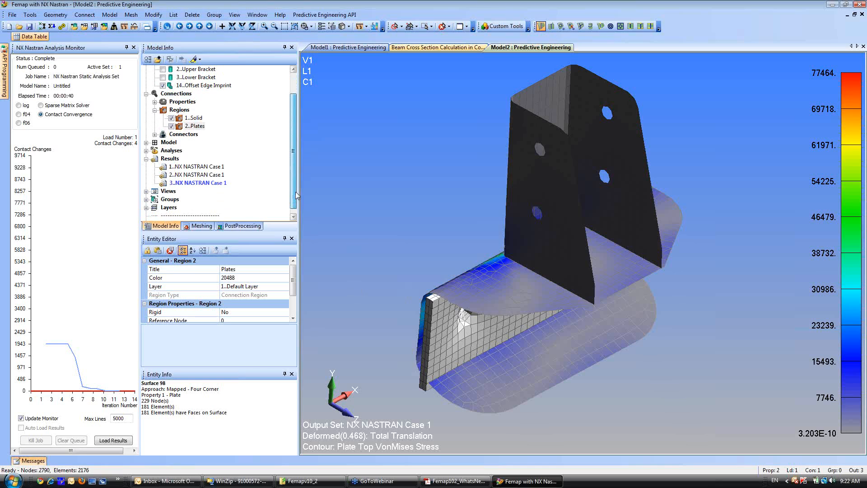
pyautogui.scroll(-1, 298, 195)
pyautogui.click(242, 226)
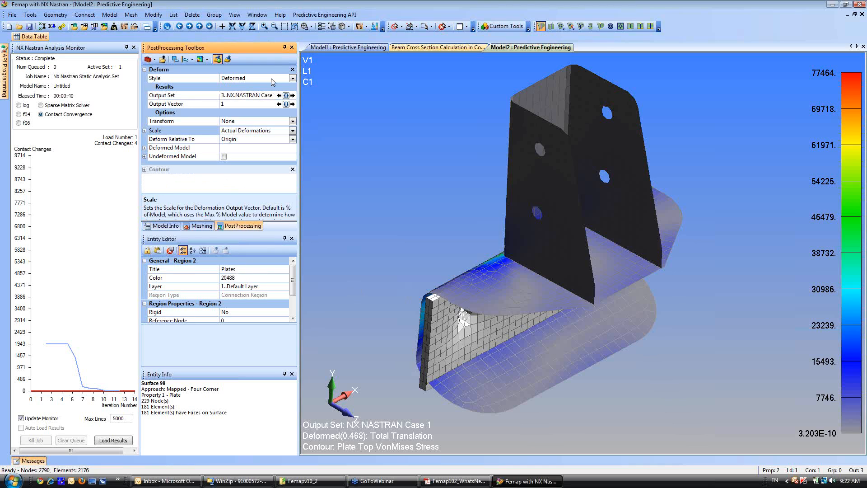
pyautogui.click(293, 79)
pyautogui.click(259, 88)
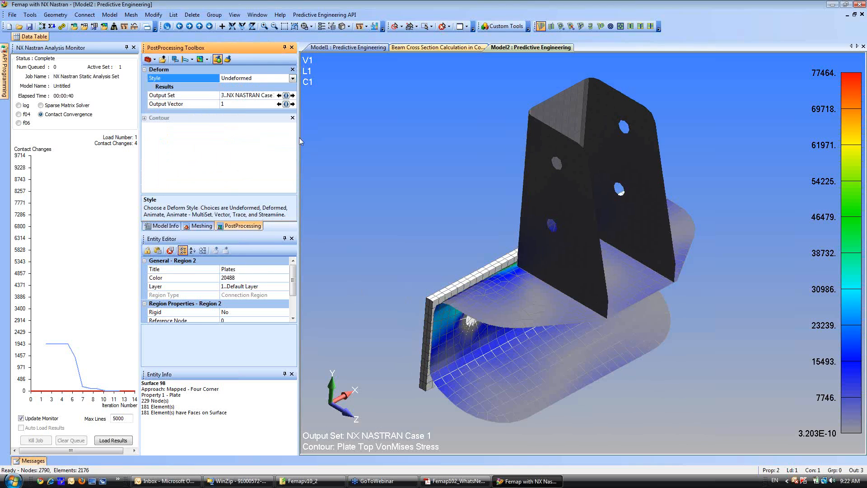
pyautogui.click(144, 117)
pyautogui.click(277, 127)
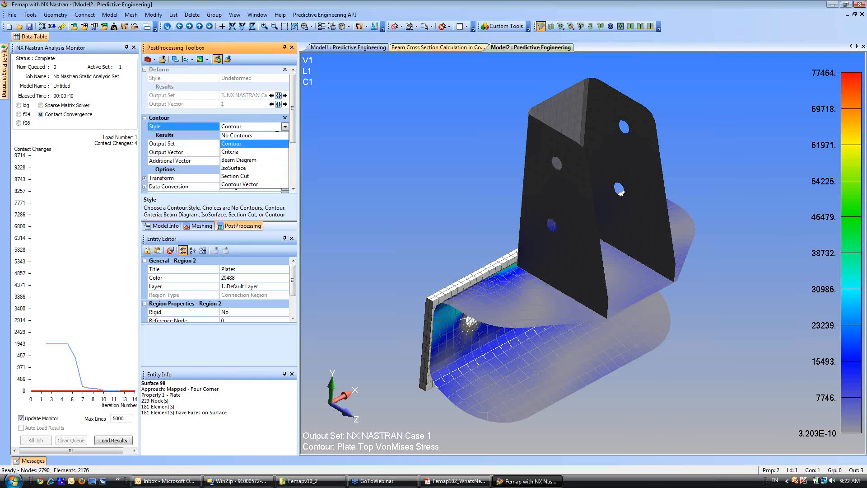
pyautogui.click(247, 136)
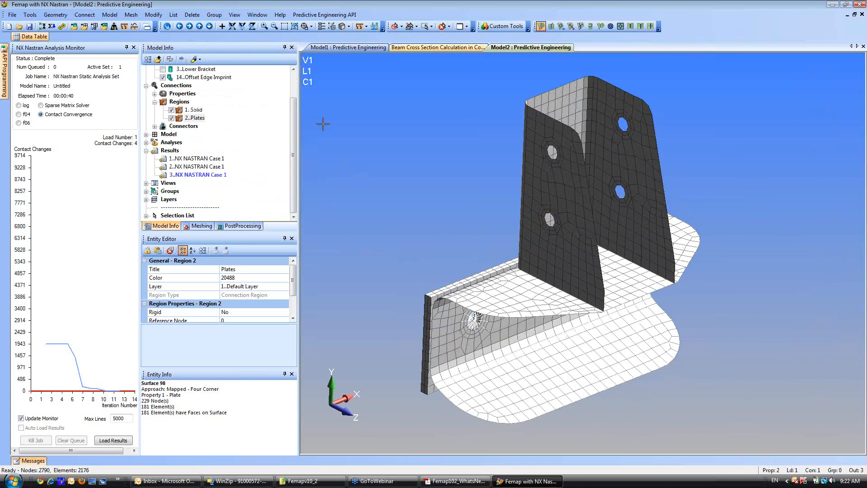
# Hide the elements of 2..SOLID Property and the bolt property so only the plate elements are displayed.
pyautogui.click(146, 134)
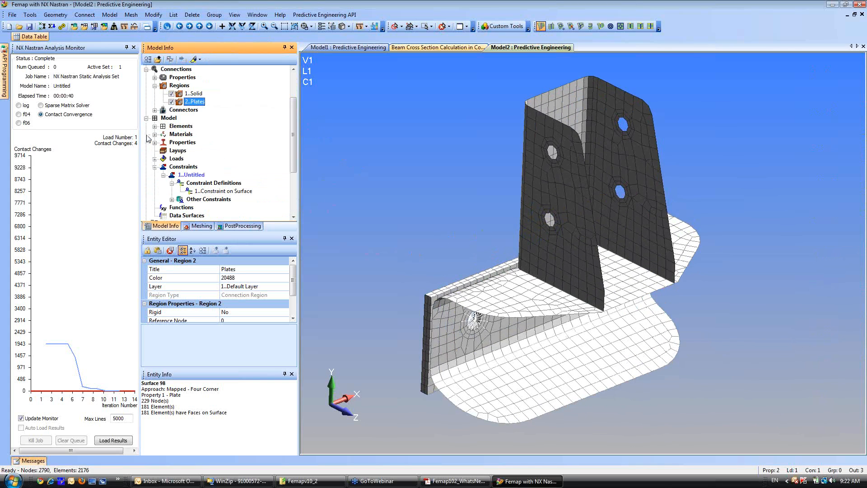
pyautogui.click(155, 142)
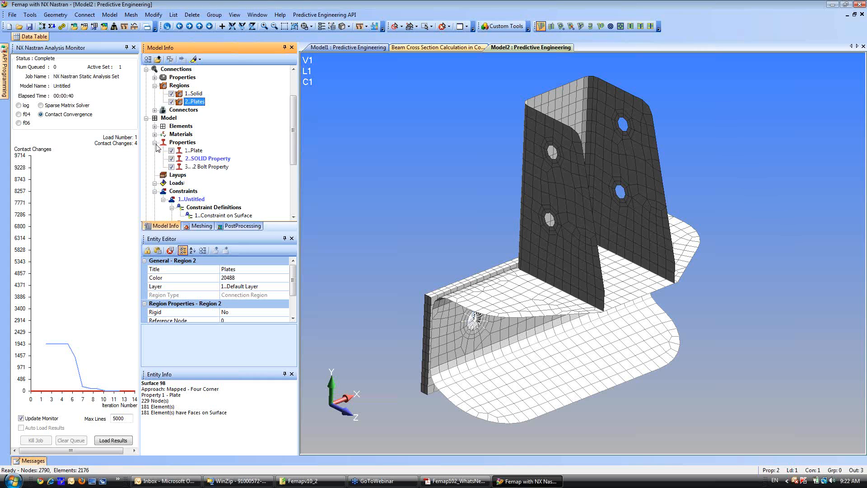
pyautogui.click(171, 158)
pyautogui.click(172, 167)
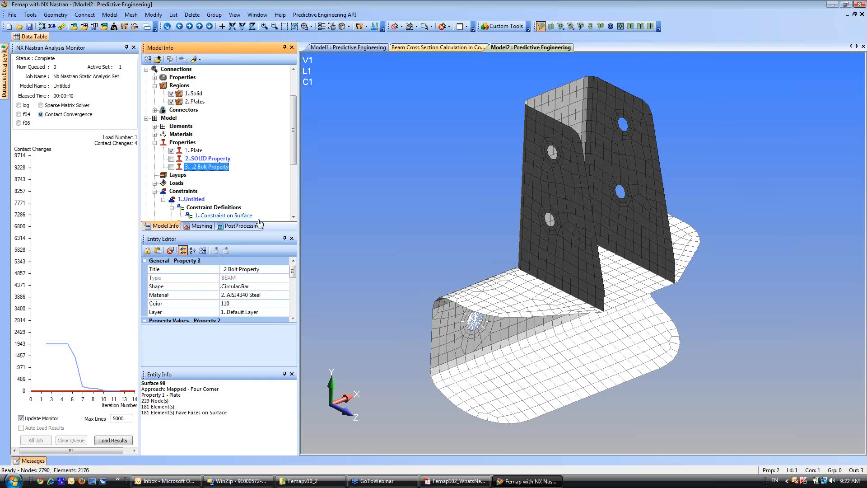
pyautogui.moveTo(335, 216); pyautogui.dragTo(477, 158, button='middle')
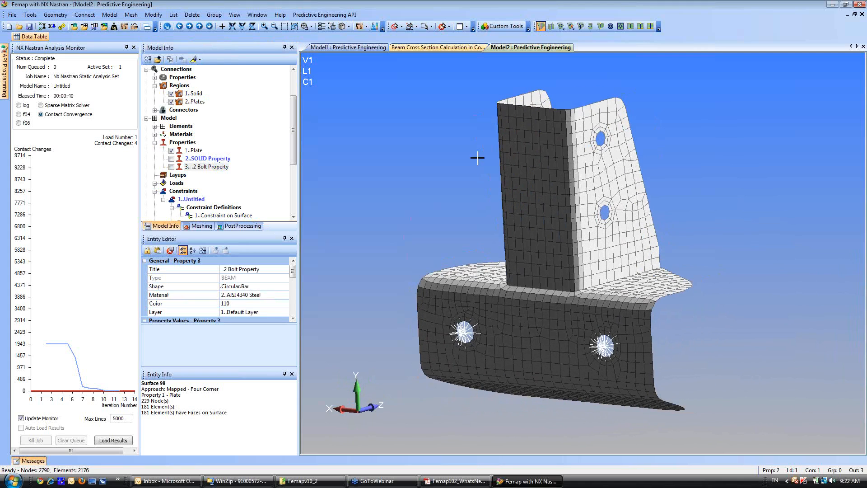
# Highlight the 1..Plate property elements transparently with Show Normals enabled and examine their normal directions.
pyautogui.click(199, 59)
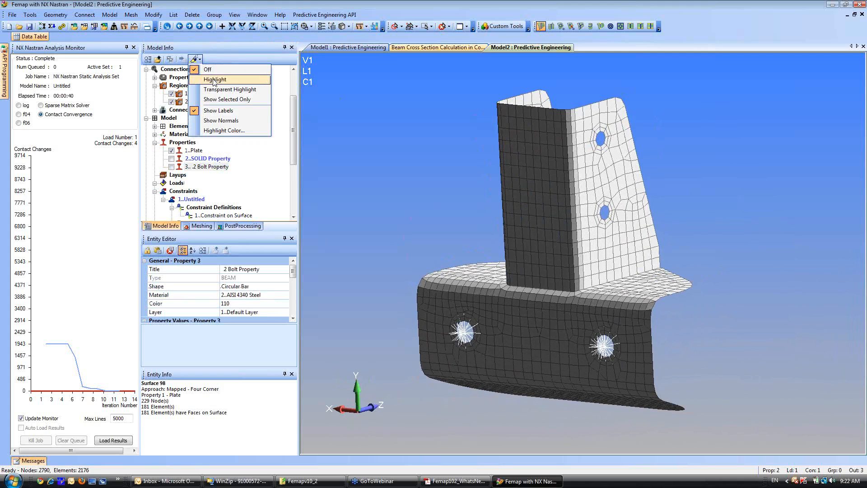
pyautogui.click(216, 121)
pyautogui.click(194, 151)
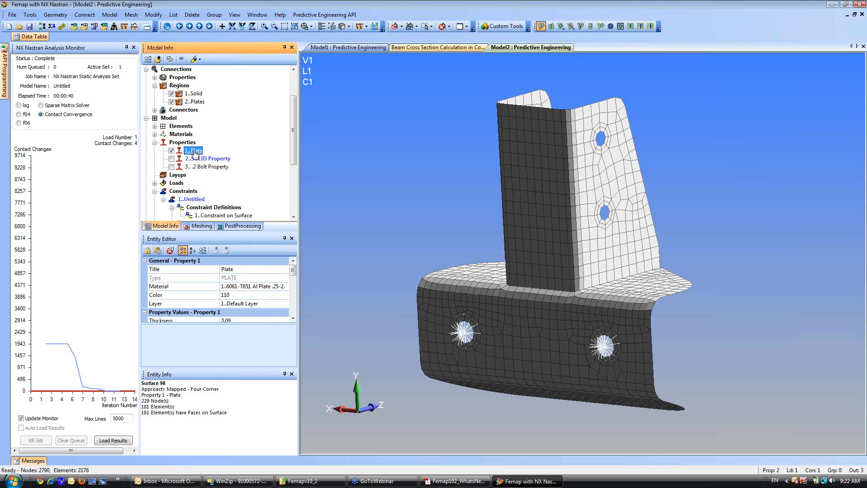
pyautogui.click(194, 60)
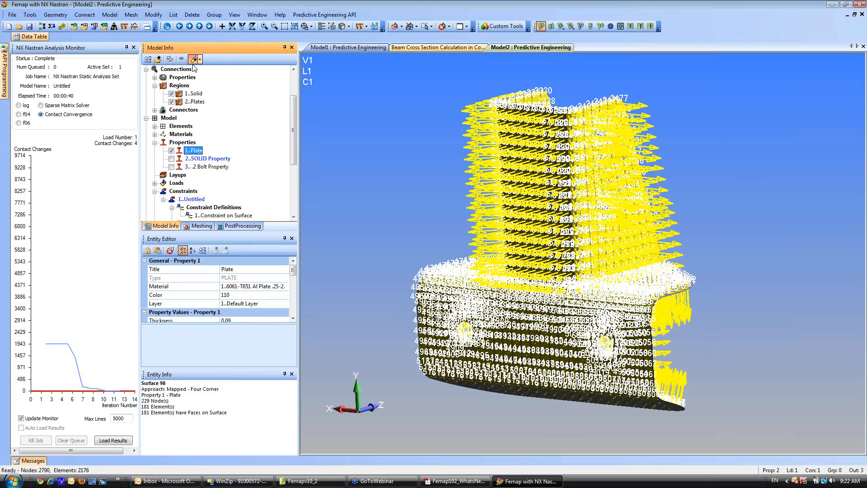
pyautogui.moveTo(467, 252); pyautogui.dragTo(402, 254, button='middle')
pyautogui.scroll(3, 516, 289)
pyautogui.moveTo(443, 291); pyautogui.dragTo(593, 348, button='middle')
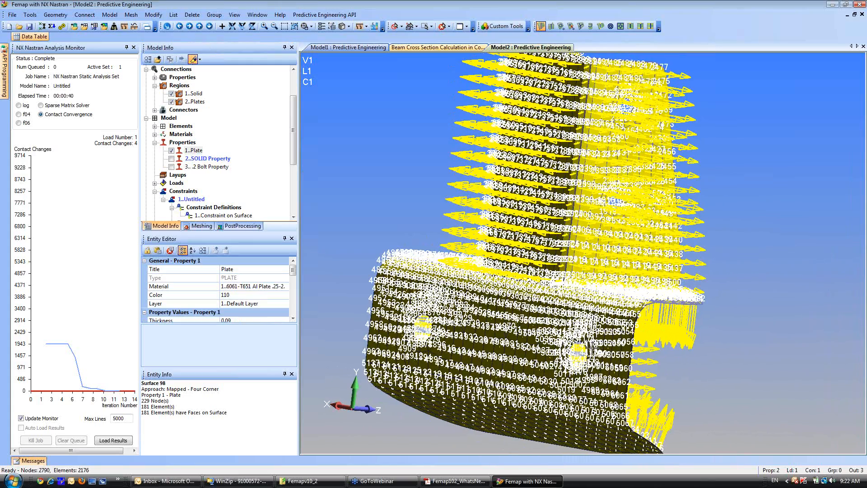
# Turn off the highlight labels and reselect the 1..Plate property to examine its element normals from the side.
pyautogui.click(200, 59)
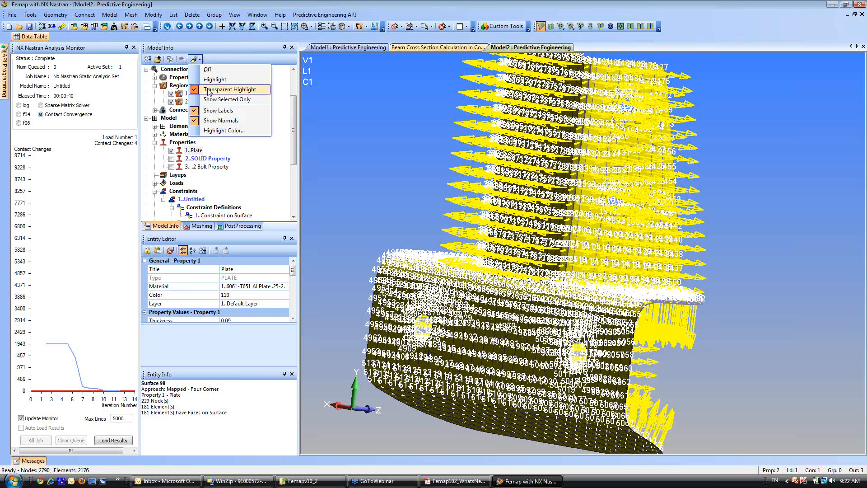
pyautogui.click(212, 111)
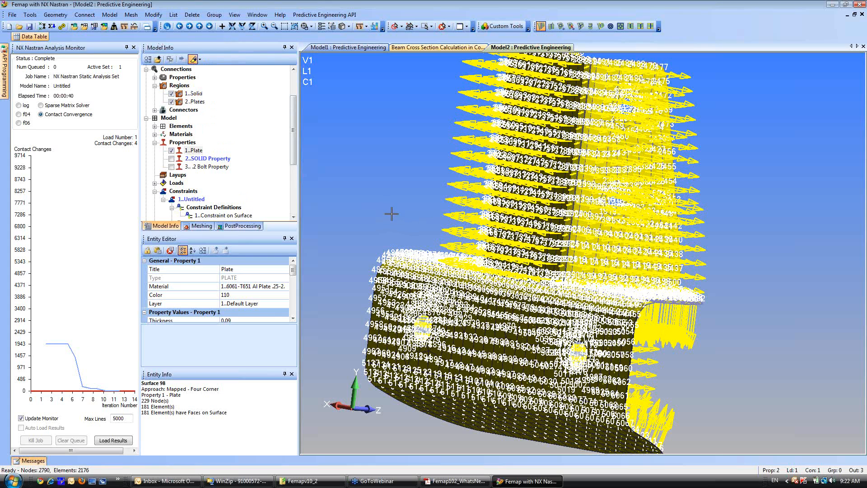
pyautogui.click(207, 167)
pyautogui.click(199, 150)
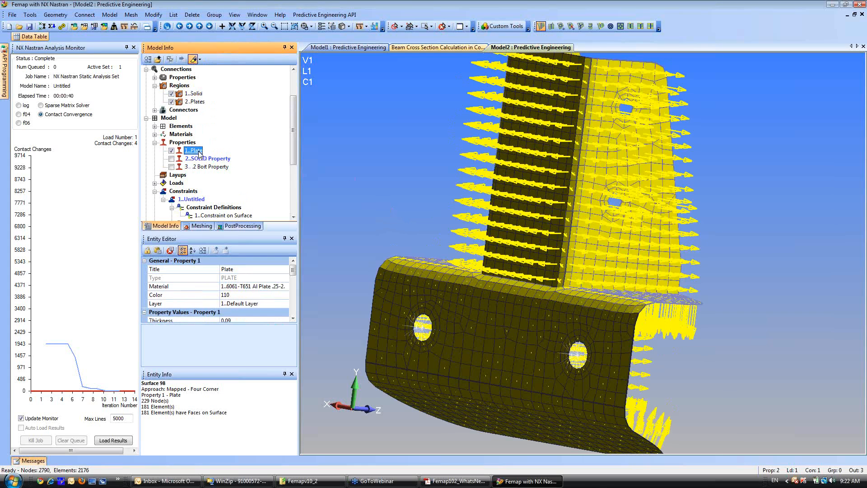
pyautogui.moveTo(451, 218); pyautogui.dragTo(525, 299, button='middle')
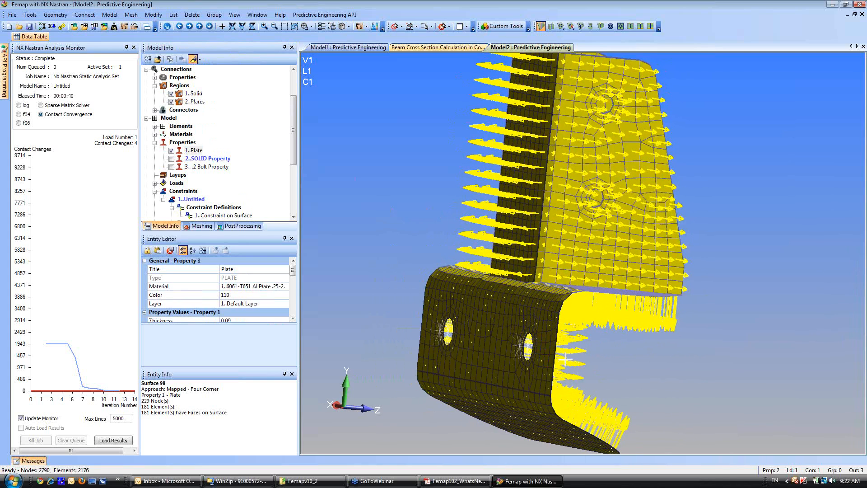
pyautogui.moveTo(508, 337); pyautogui.dragTo(493, 300, button='middle')
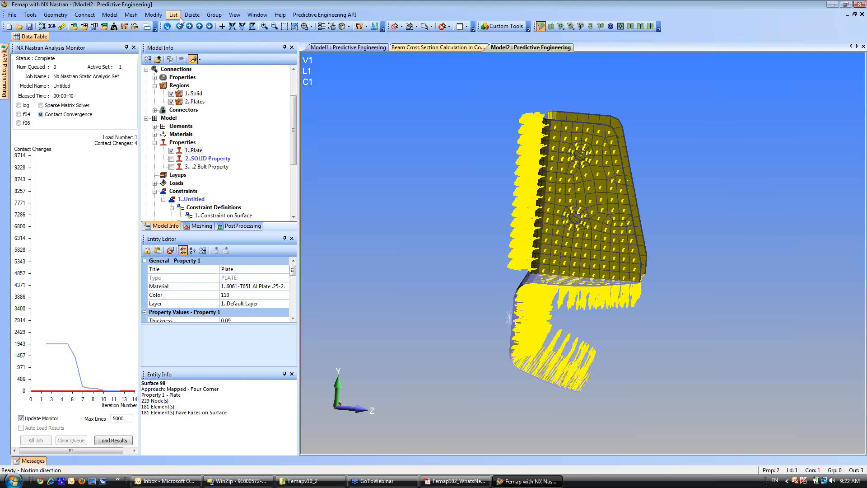
pyautogui.click(153, 14)
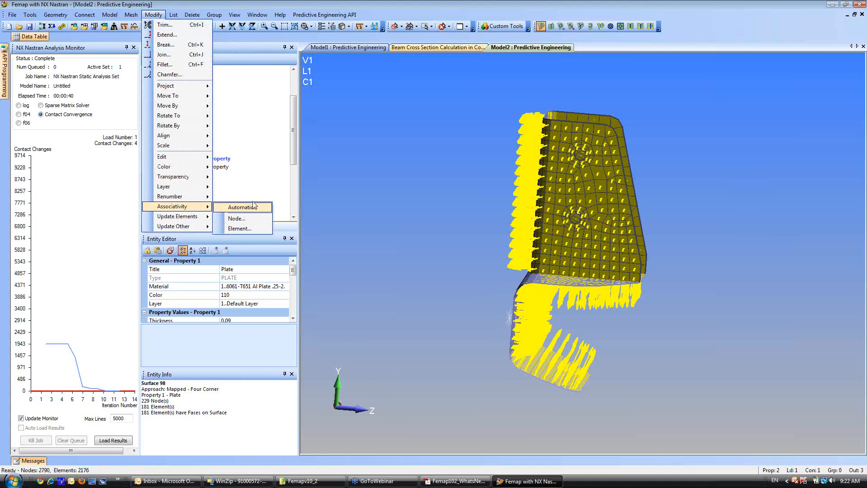
pyautogui.click(353, 193)
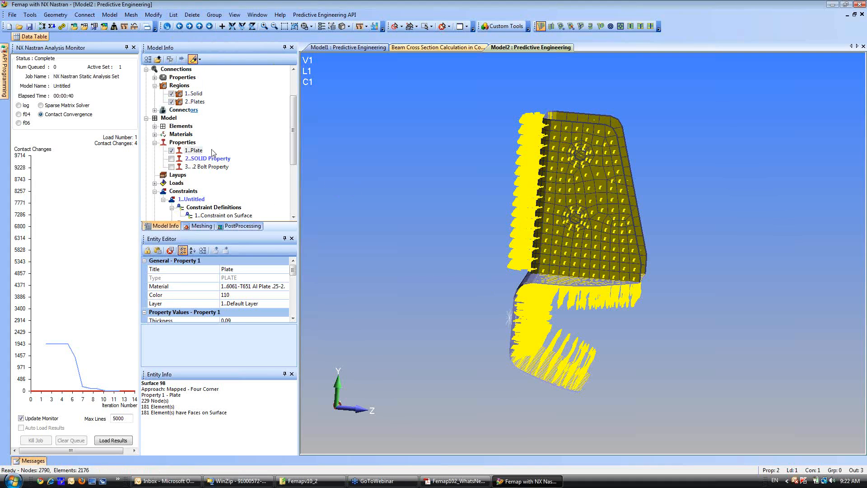
# Try to flip the contact side of the 2..Plates region by clearing its Positive Side option and accepting the region.
pyautogui.click(191, 103)
pyautogui.rightClick(191, 103)
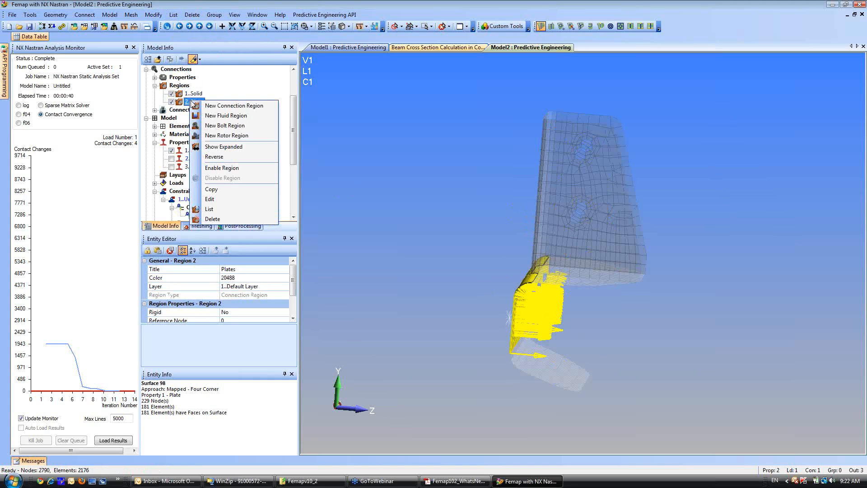
pyautogui.click(210, 200)
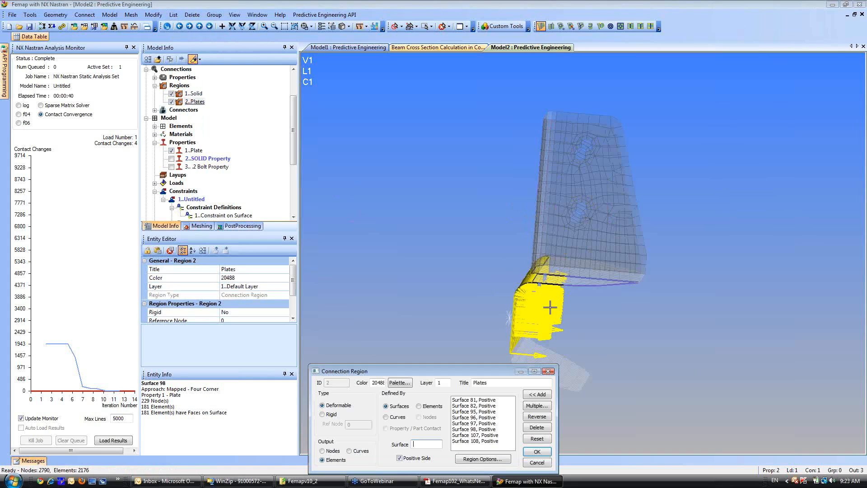
pyautogui.click(399, 459)
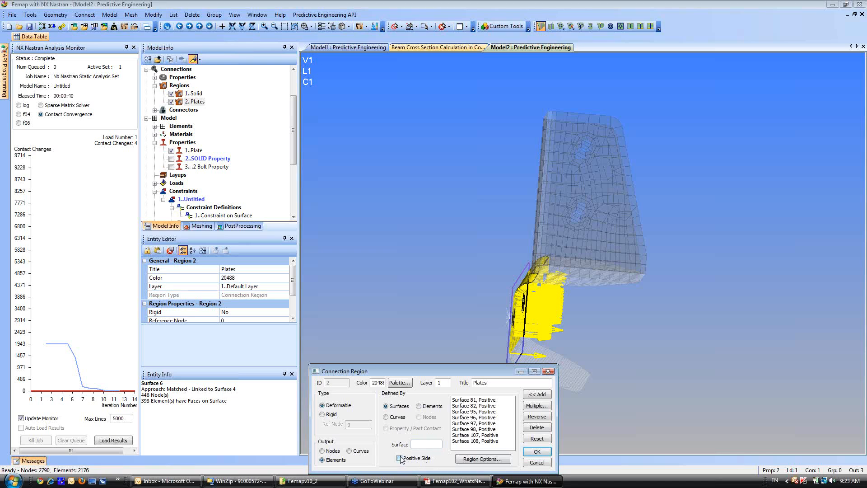
pyautogui.click(537, 452)
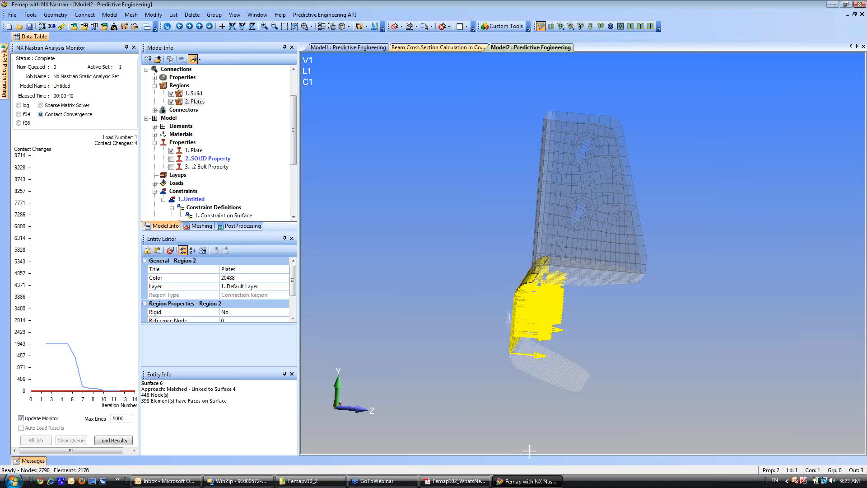
# Reverse the contact side of the 2..Plates region and rerun the analysis.
pyautogui.rightClick(192, 102)
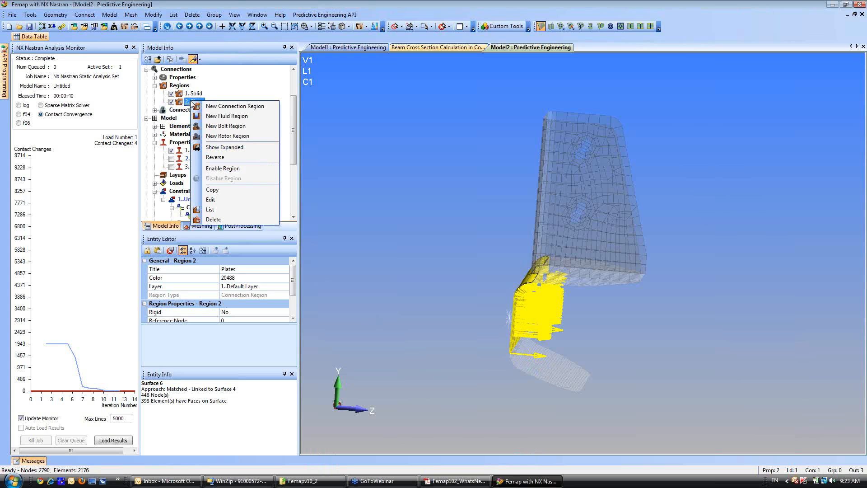
pyautogui.click(215, 156)
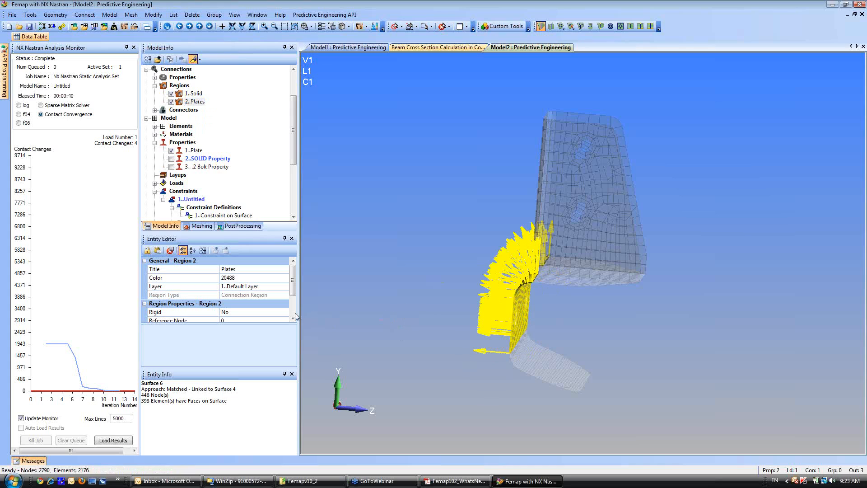
pyautogui.click(62, 26)
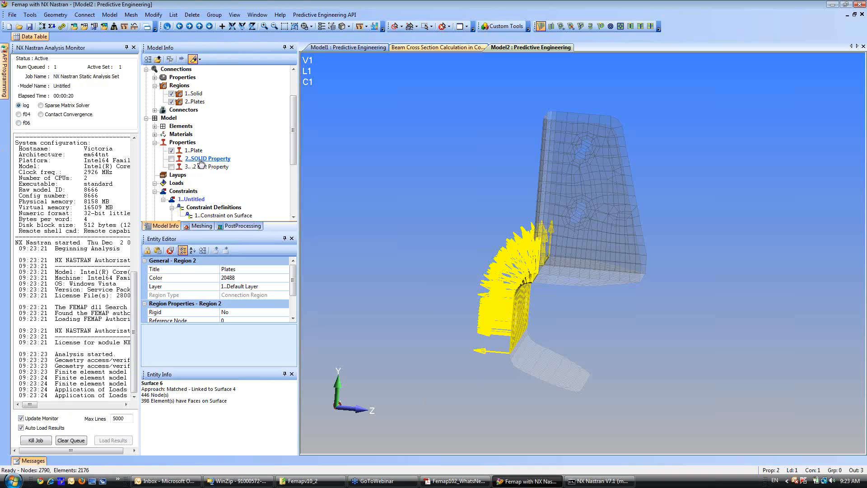
# Highlight the 1..Solid region, review its definition without changing it, and examine its position behind the plates.
pyautogui.click(192, 93)
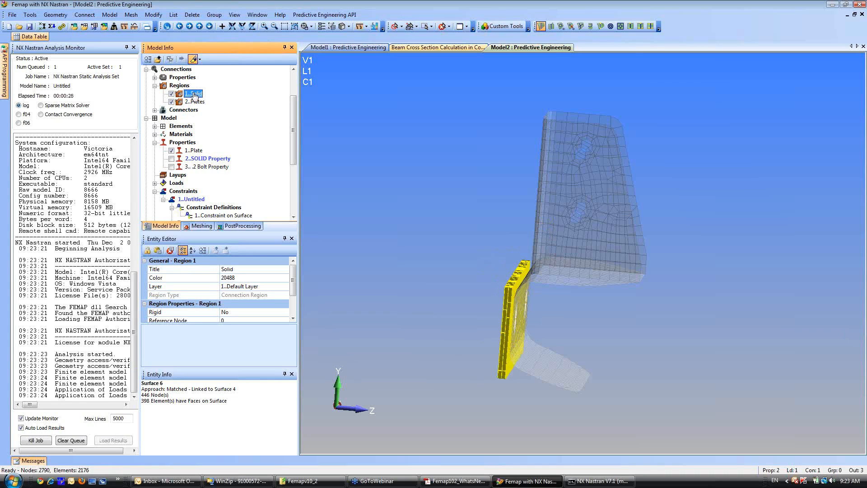
pyautogui.rightClick(192, 94)
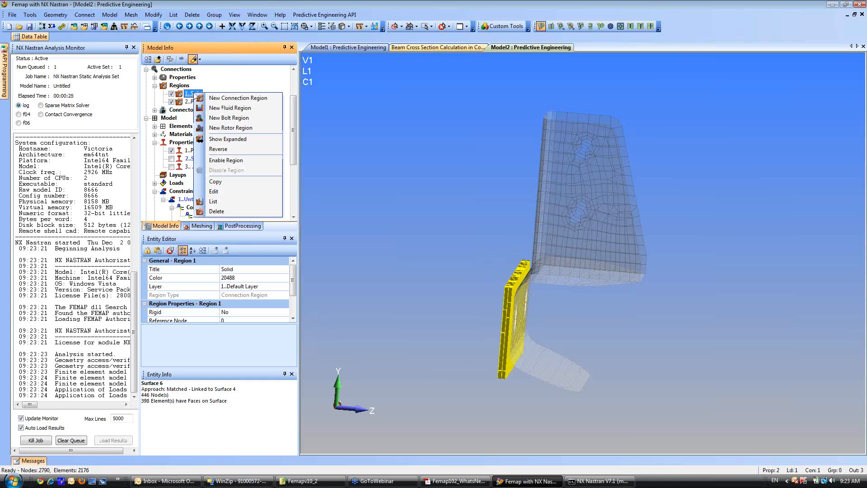
pyautogui.click(228, 192)
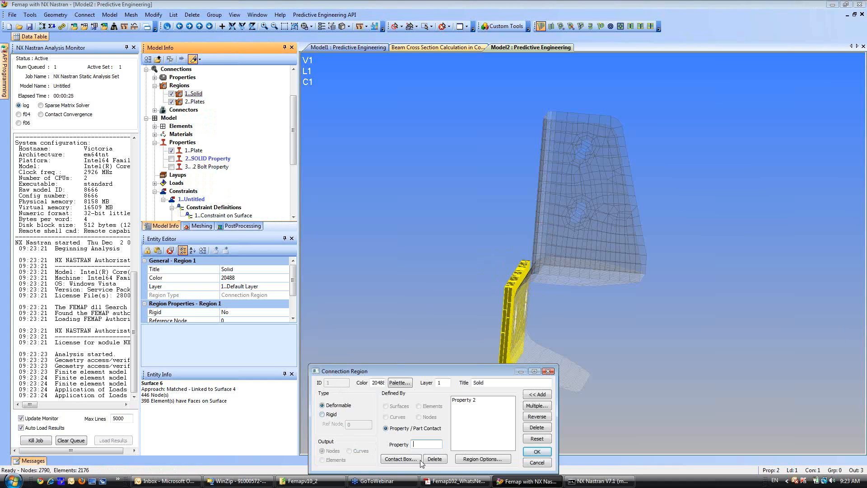
pyautogui.click(531, 462)
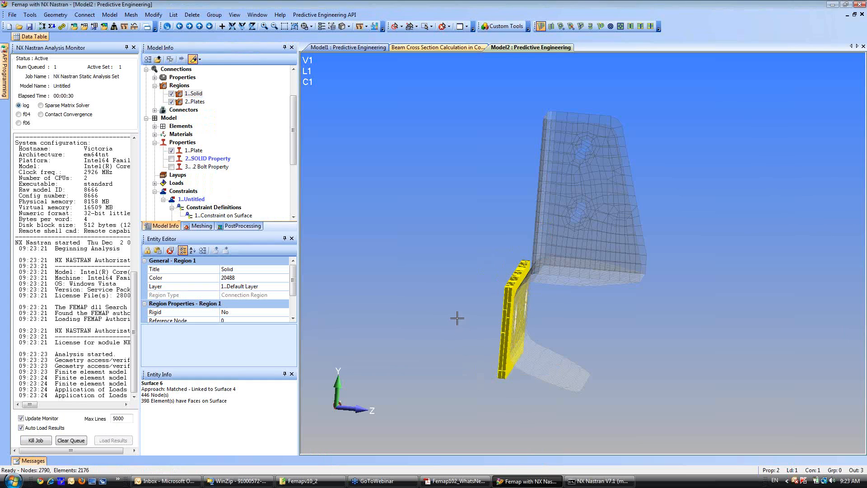
pyautogui.moveTo(471, 318); pyautogui.dragTo(419, 324, button='middle')
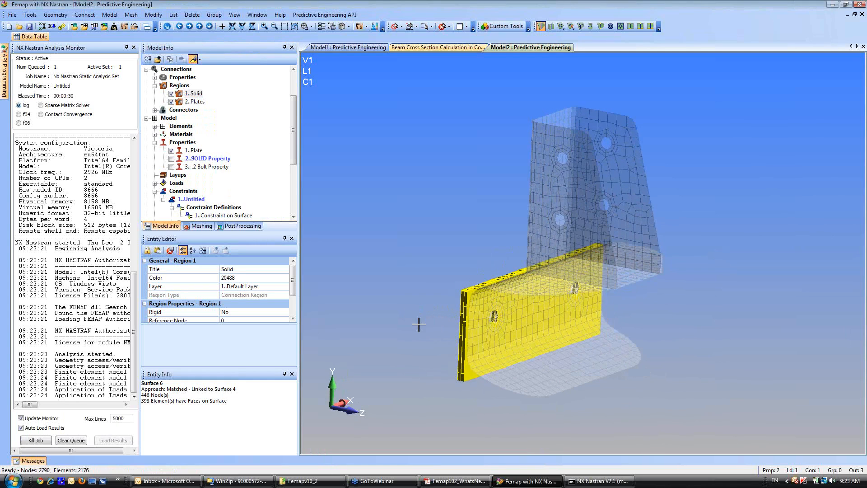
# Plot the contact convergence of the analysis and activate the 4..NX NASTRAN Case 1 output set.
pyautogui.click(41, 115)
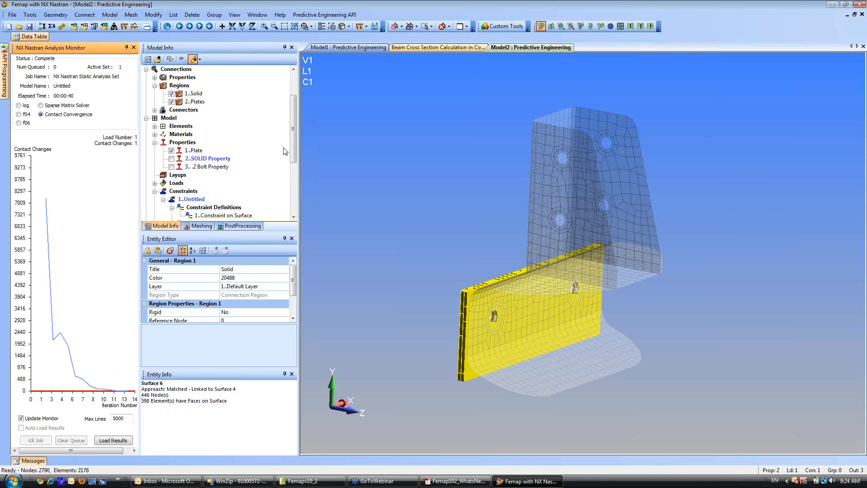
pyautogui.scroll(-5, 286, 151)
pyautogui.click(187, 175)
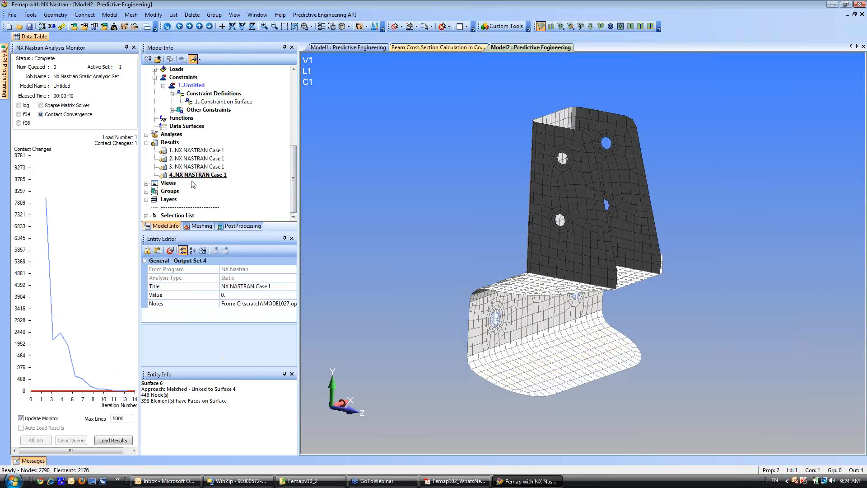
# Display the Plate Top VonMises Stress results of output set 4 as a contour on the deformed model.
pyautogui.click(239, 226)
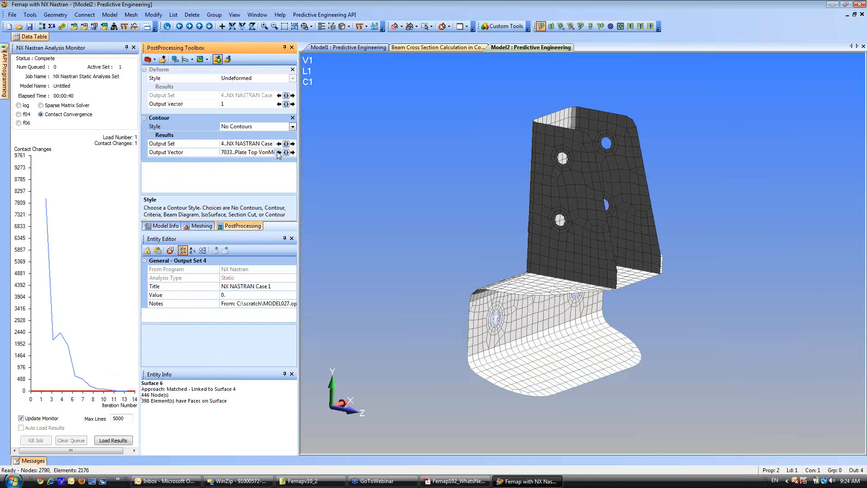
pyautogui.click(293, 127)
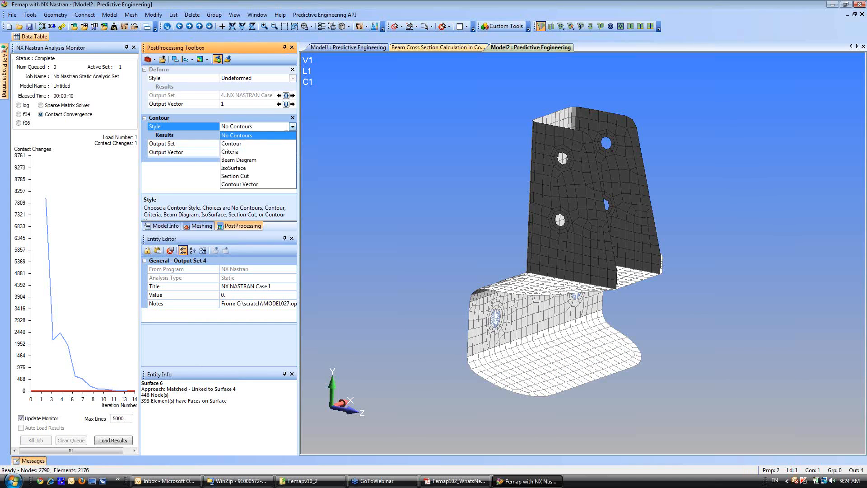
pyautogui.click(232, 144)
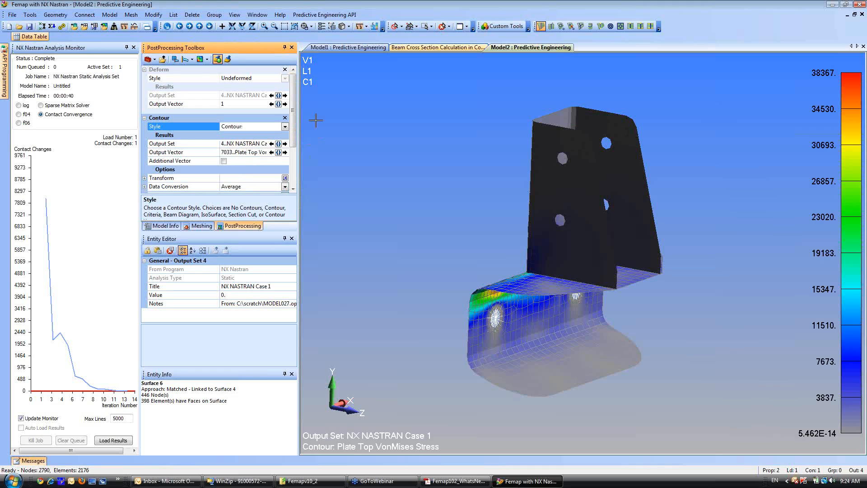
pyautogui.click(285, 78)
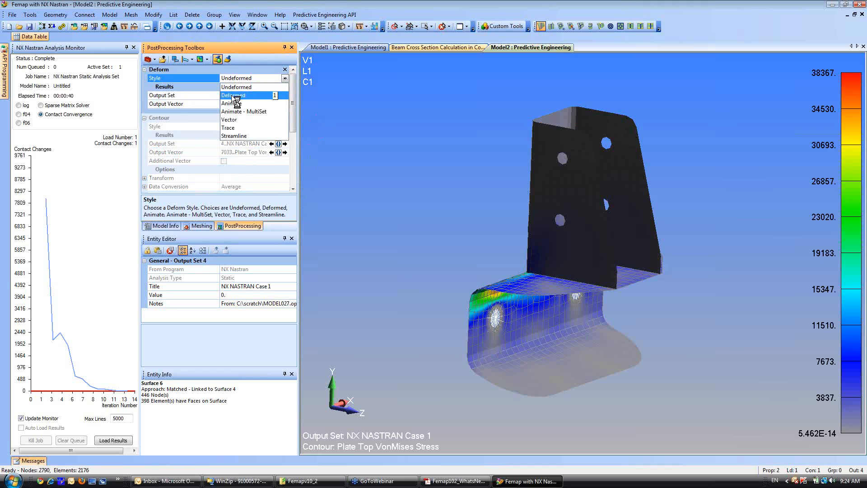
pyautogui.click(234, 96)
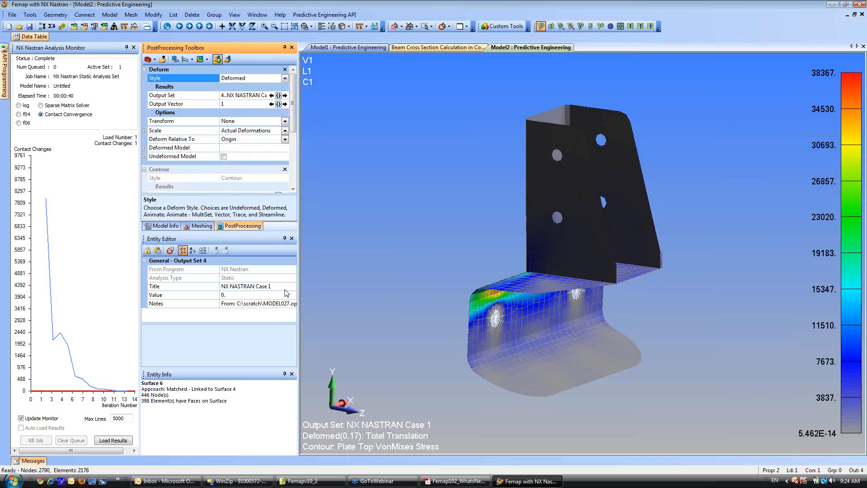
# Show the elements of 2..SOLID Property again and turn off the selection highlighting.
pyautogui.click(163, 226)
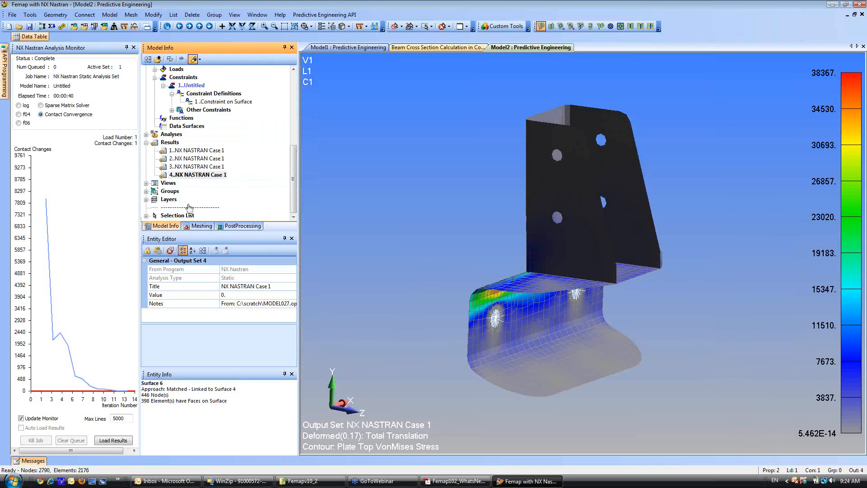
pyautogui.click(154, 77)
pyautogui.click(174, 79)
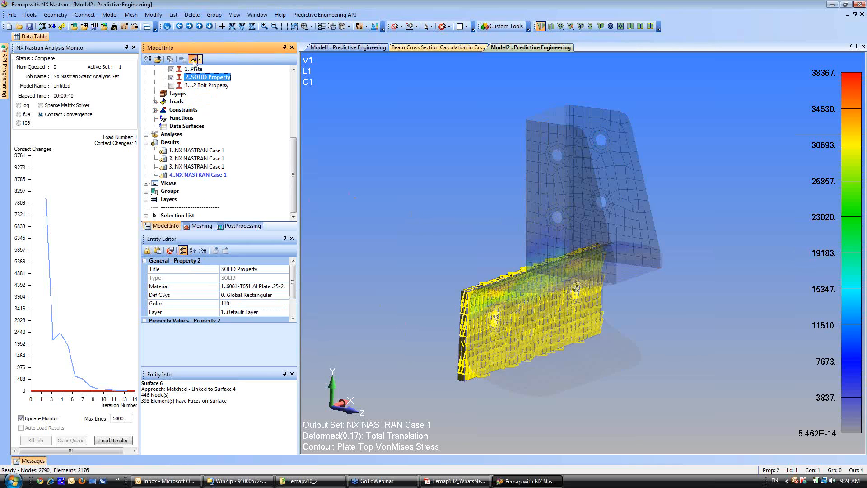
pyautogui.click(194, 60)
pyautogui.click(416, 298)
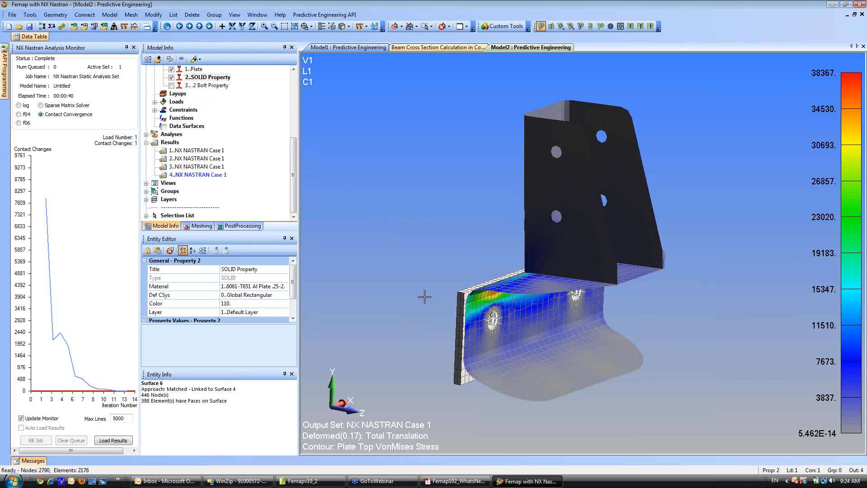
# Collapse the analysis monitor to enlarge the model view and delete the 3..NX NASTRAN Case 1 output set.
pyautogui.click(134, 47)
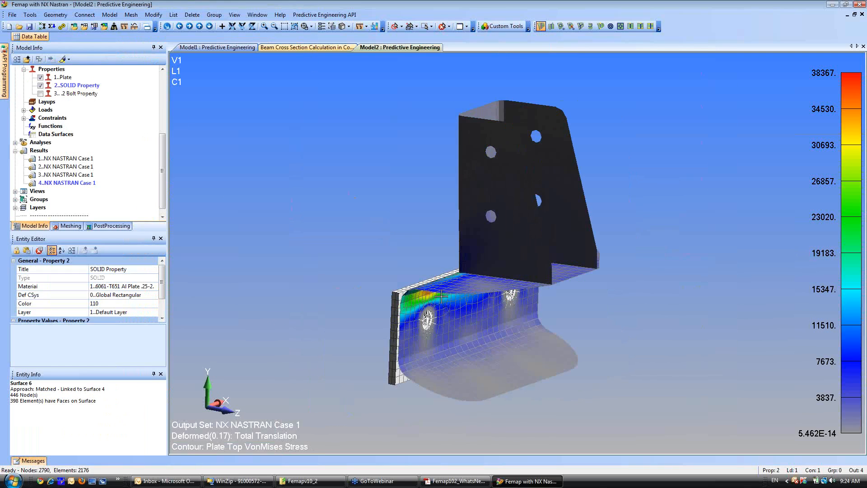
pyautogui.moveTo(438, 235); pyautogui.dragTo(388, 236, button='middle')
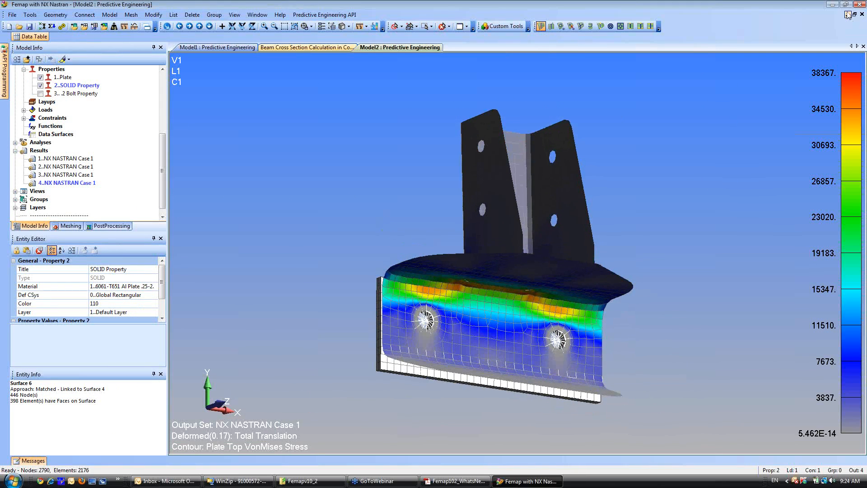
pyautogui.doubleClick(67, 175)
pyautogui.rightClick(66, 178)
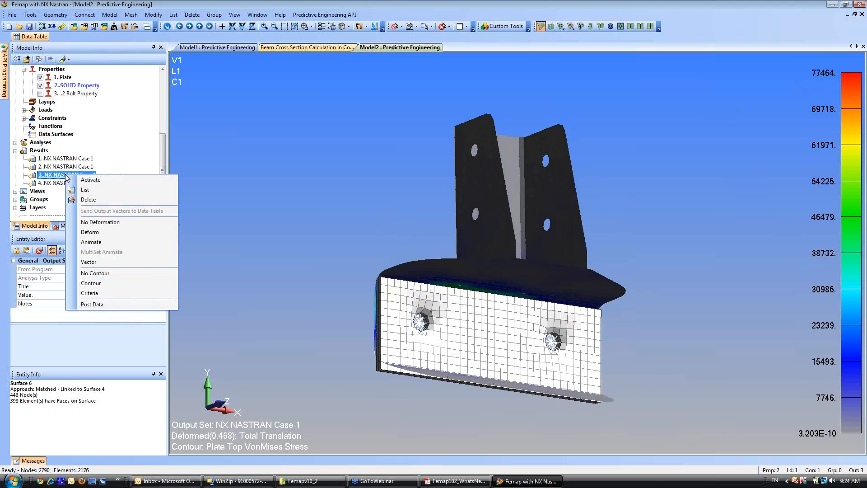
pyautogui.click(88, 200)
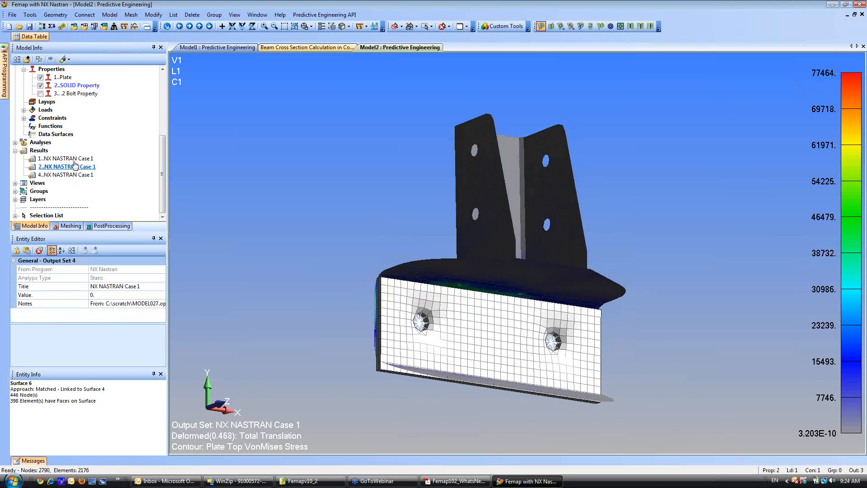
# Compare the stress contours of output sets 2 and 4, and inspect the bracket in set 4 from above.
pyautogui.doubleClick(72, 166)
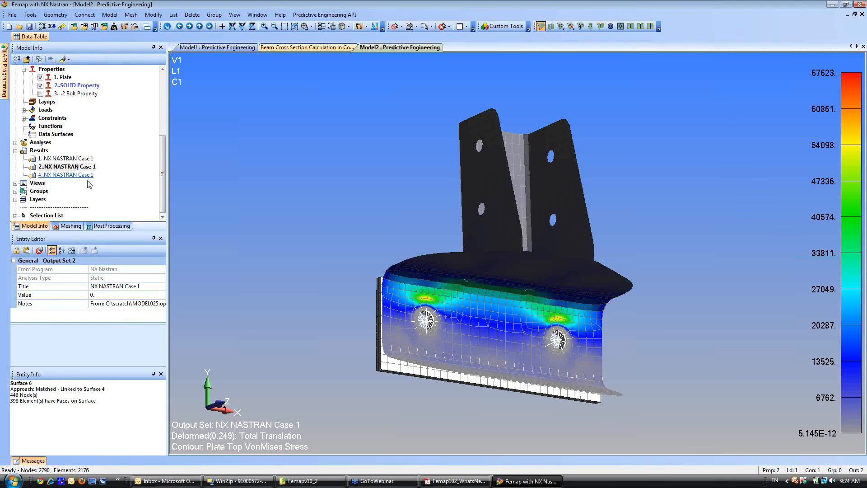
pyautogui.doubleClick(73, 174)
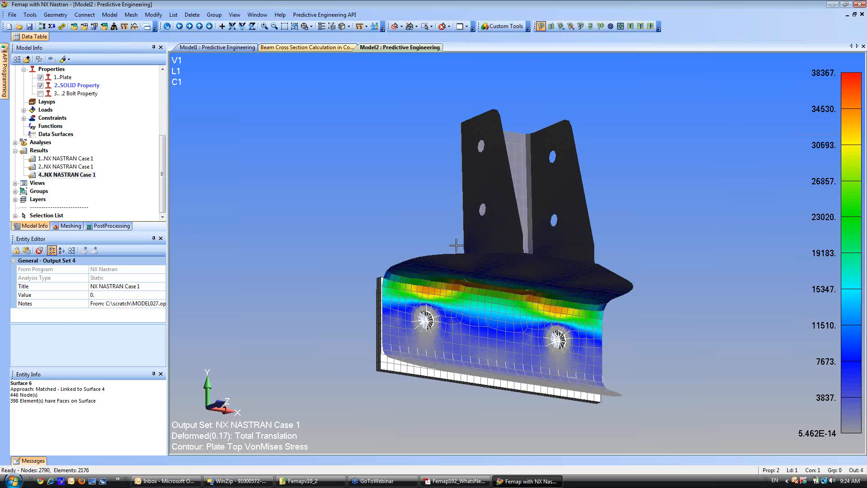
pyautogui.moveTo(454, 248); pyautogui.dragTo(469, 344, button='middle')
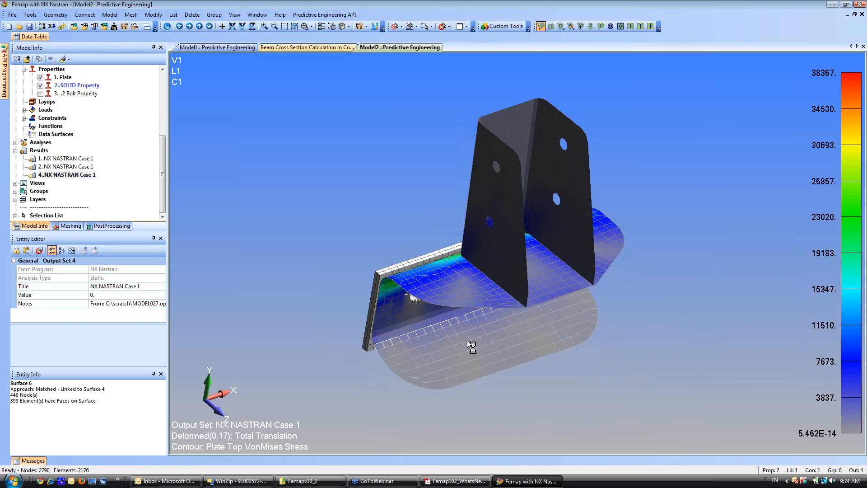
# Add 60031..Solid Von Mises Stress as the contour's additional output vector and enable Double-Sided Planar contours.
pyautogui.click(112, 226)
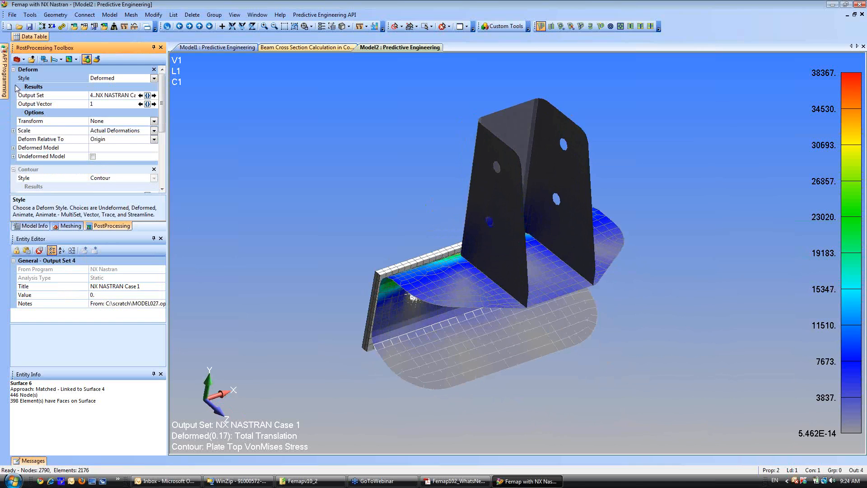
pyautogui.click(13, 70)
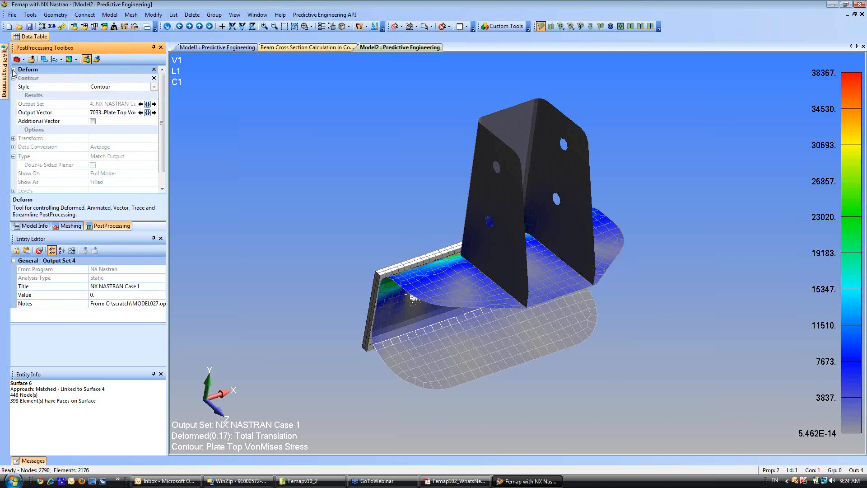
pyautogui.click(13, 79)
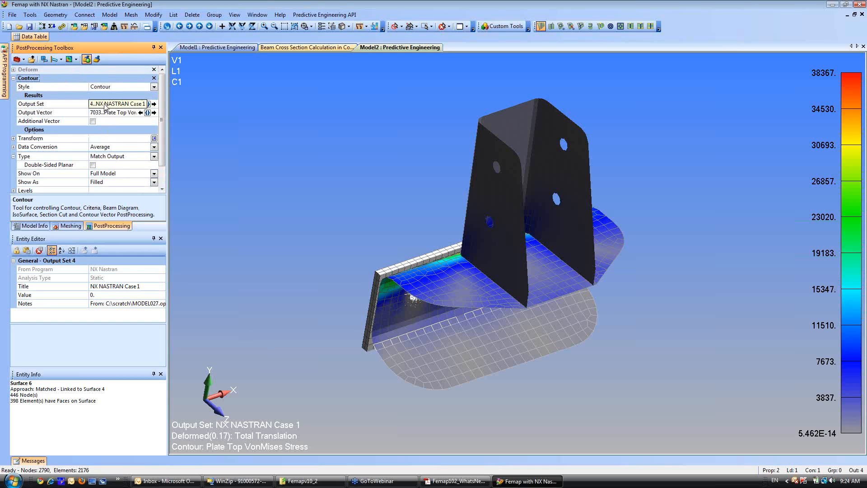
pyautogui.click(93, 121)
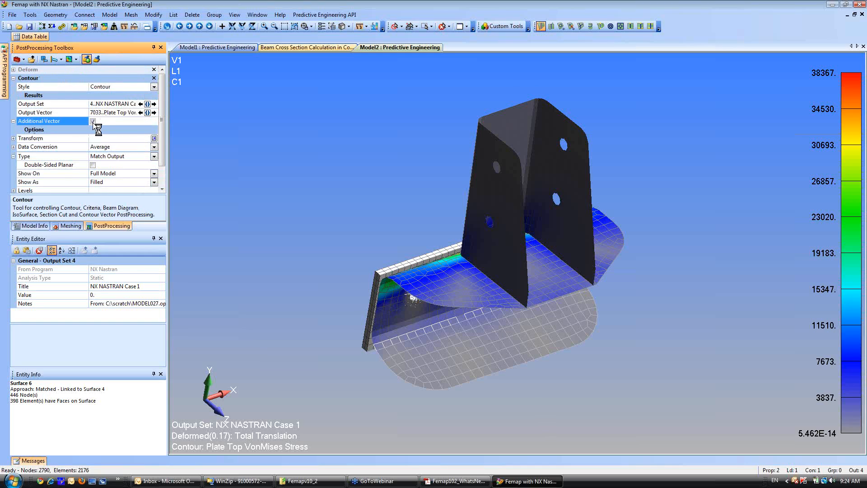
pyautogui.click(148, 129)
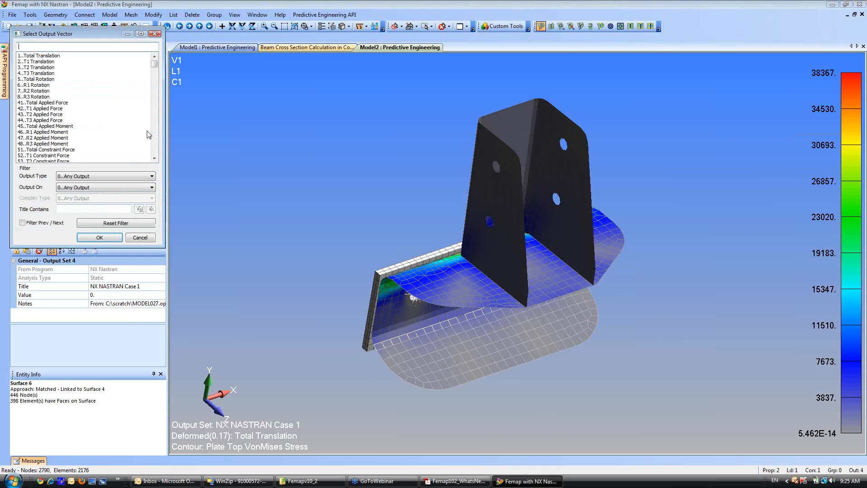
pyautogui.moveTo(154, 63); pyautogui.dragTo(157, 87)
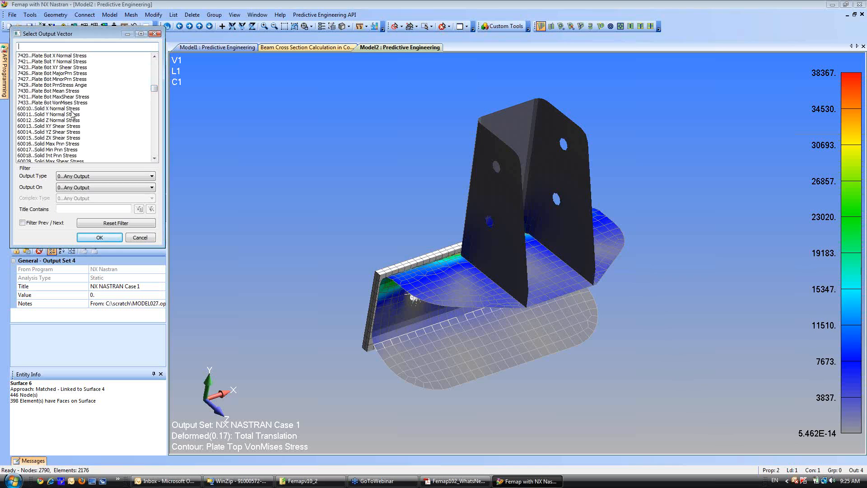
pyautogui.scroll(-2, 70, 167)
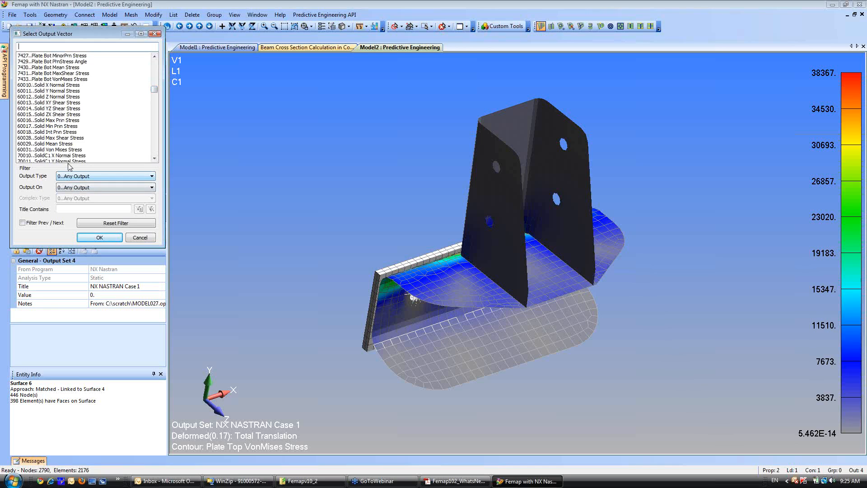
pyautogui.click(64, 150)
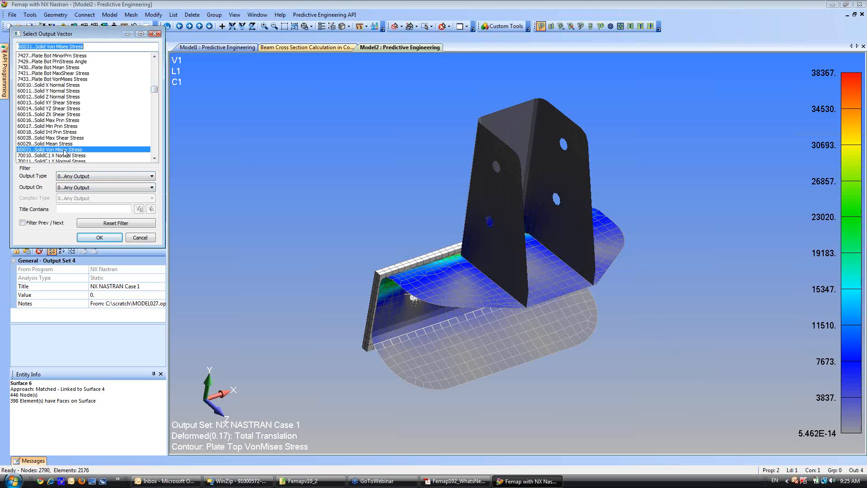
pyautogui.click(99, 237)
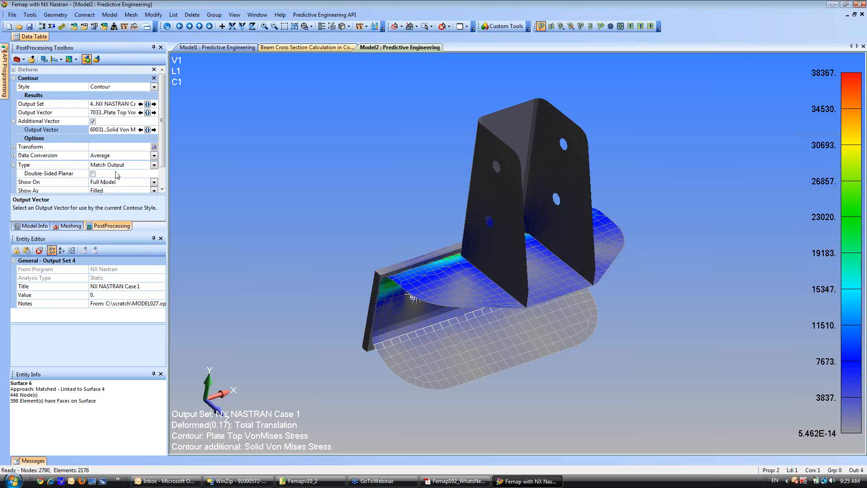
pyautogui.click(93, 173)
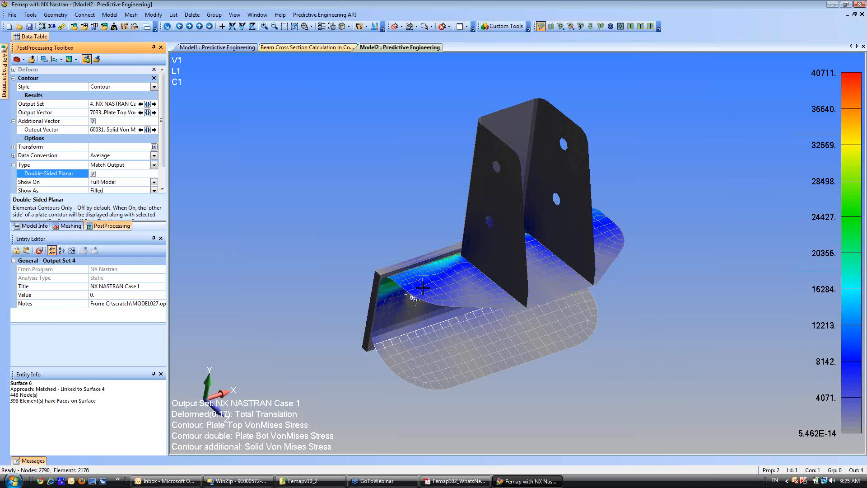
# Display the plates with Thickness/Cross Section, turn off Filled Edges, and inspect the bracket's stress contours from several angles.
pyautogui.moveTo(443, 311); pyautogui.dragTo(427, 228, button='middle')
pyautogui.click(349, 27)
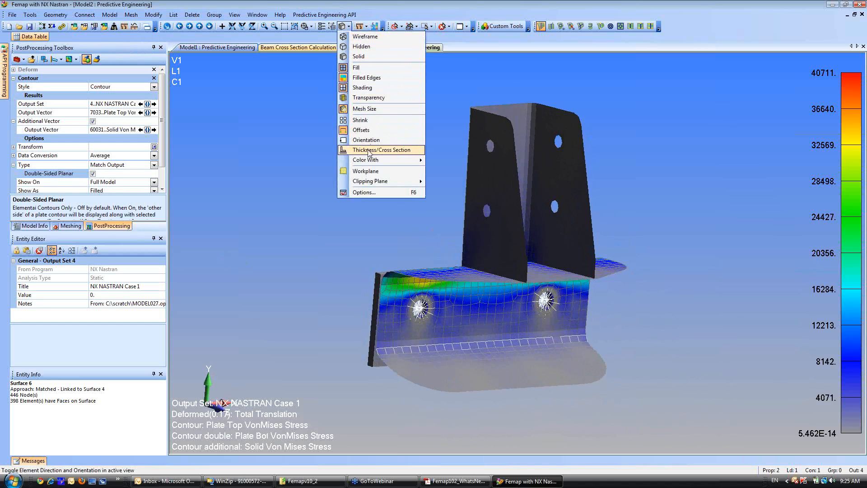
pyautogui.click(375, 150)
pyautogui.click(350, 27)
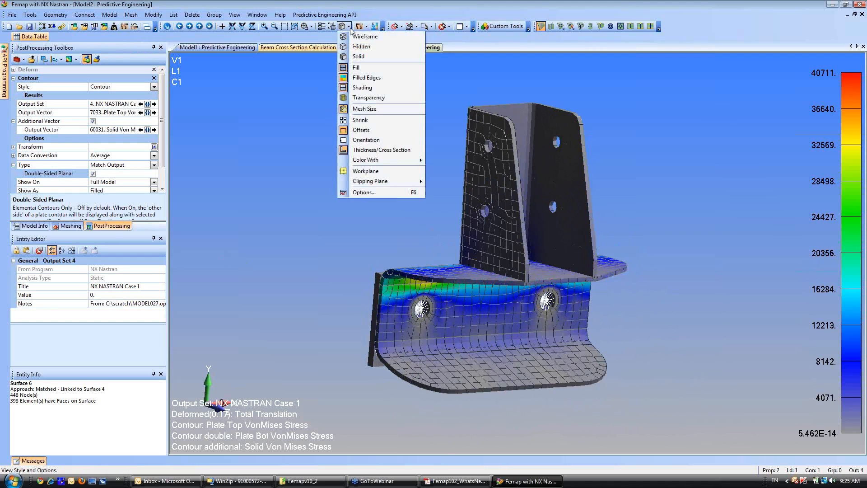
pyautogui.click(366, 77)
pyautogui.moveTo(409, 289); pyautogui.dragTo(333, 248, button='middle')
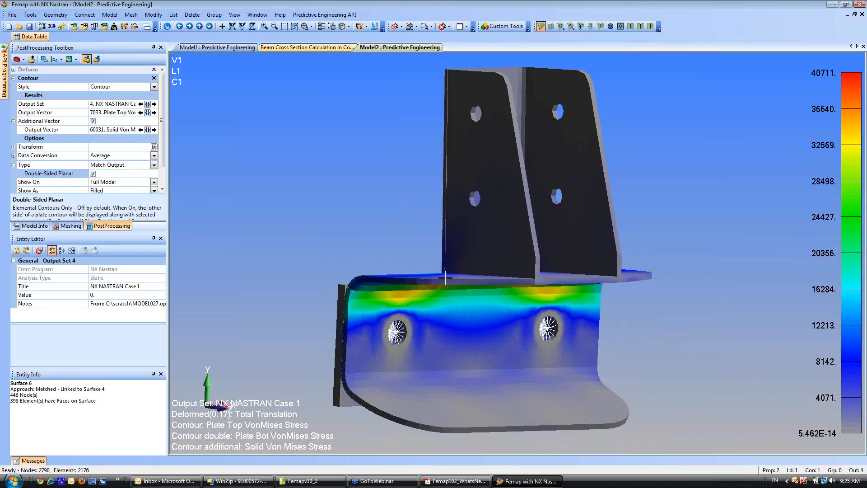
pyautogui.moveTo(445, 278); pyautogui.dragTo(467, 299, button='middle')
# Switch to the Femap102_WhatsNew.pdf presentation in Adobe Acrobat and page forward from page 18 to page 27, Graphical Output.
pyautogui.click(459, 481)
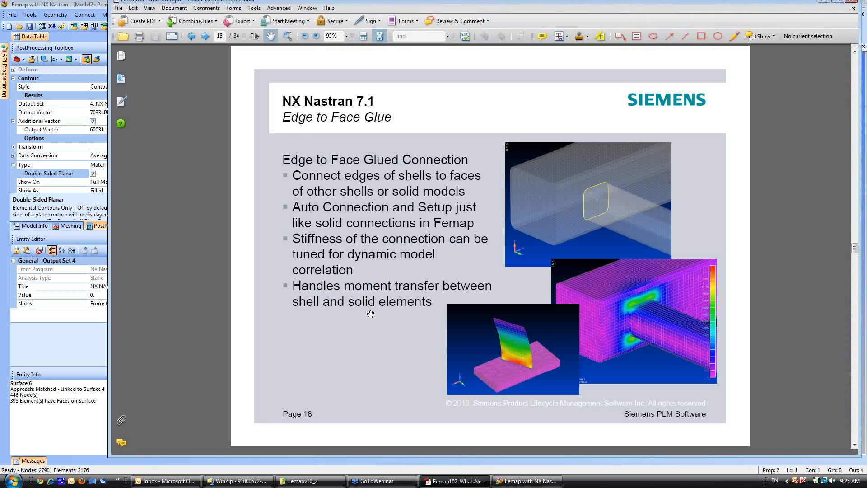
pyautogui.click(206, 38)
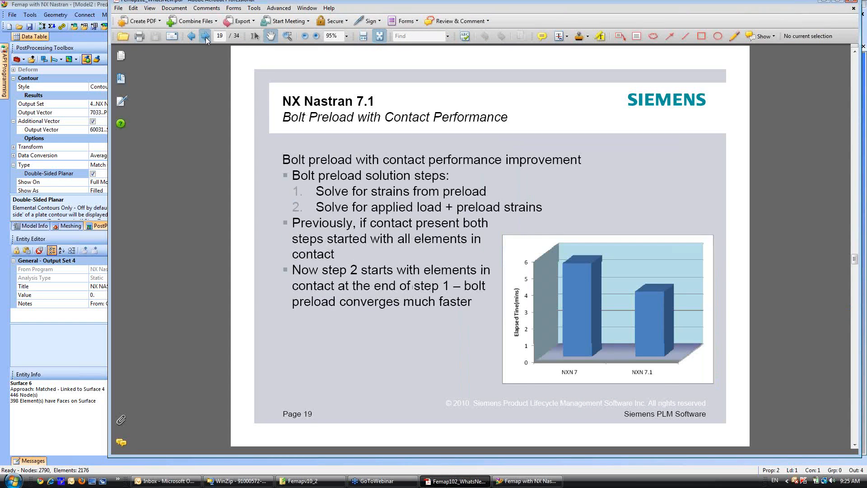
pyautogui.click(206, 38)
pyautogui.click(206, 38)
pyautogui.click(206, 37)
pyautogui.click(206, 37)
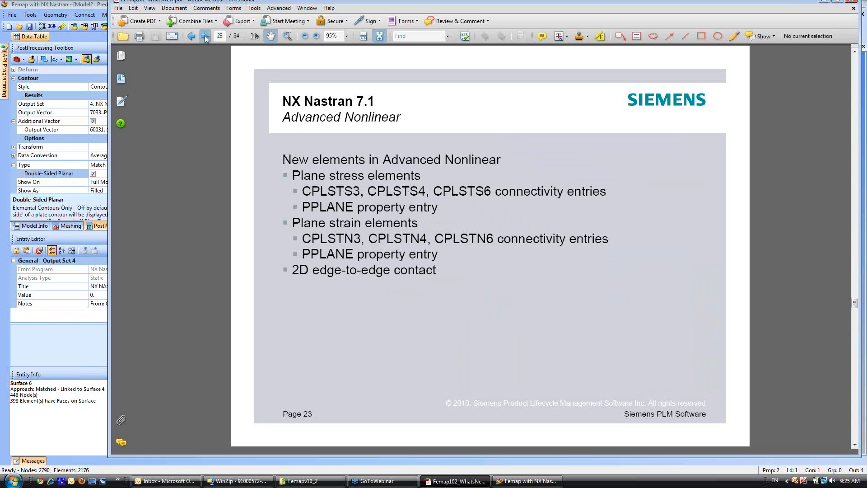
pyautogui.click(206, 37)
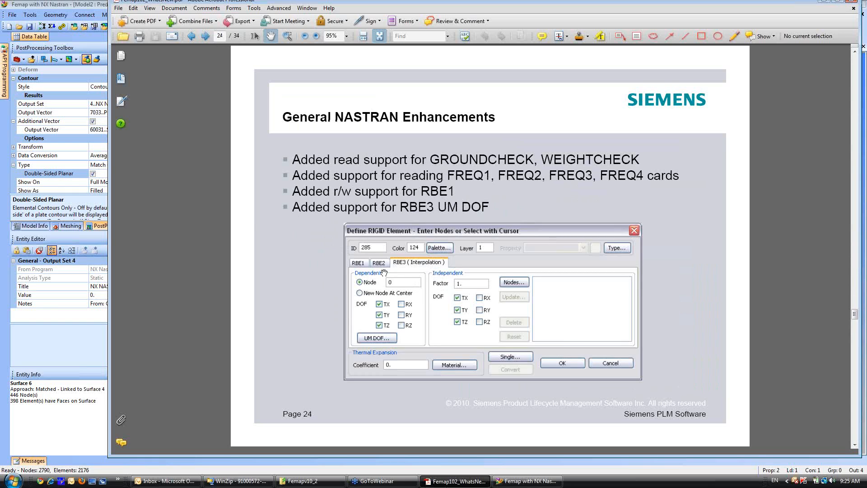
pyautogui.click(206, 37)
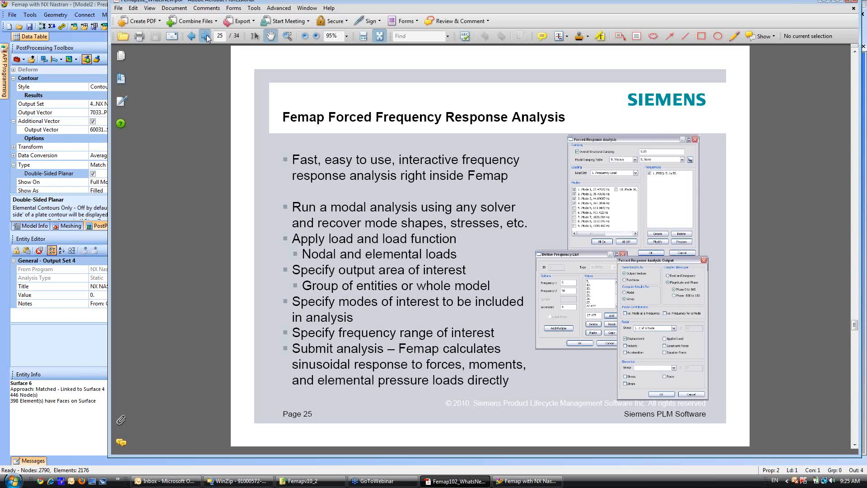
pyautogui.click(206, 37)
pyautogui.click(206, 37)
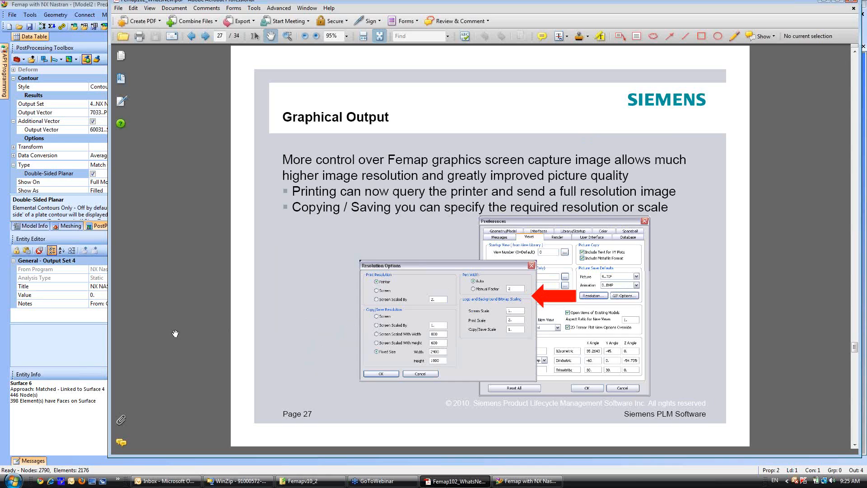
# Return to Femap, turn Filled Edges back on and Thickness/Cross Section off, and bring the bracket into a close-up view.
pyautogui.click(75, 352)
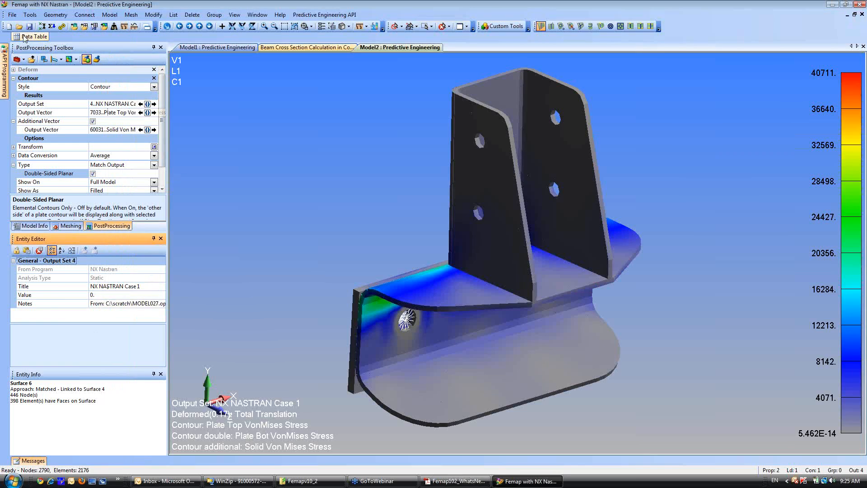
pyautogui.click(349, 26)
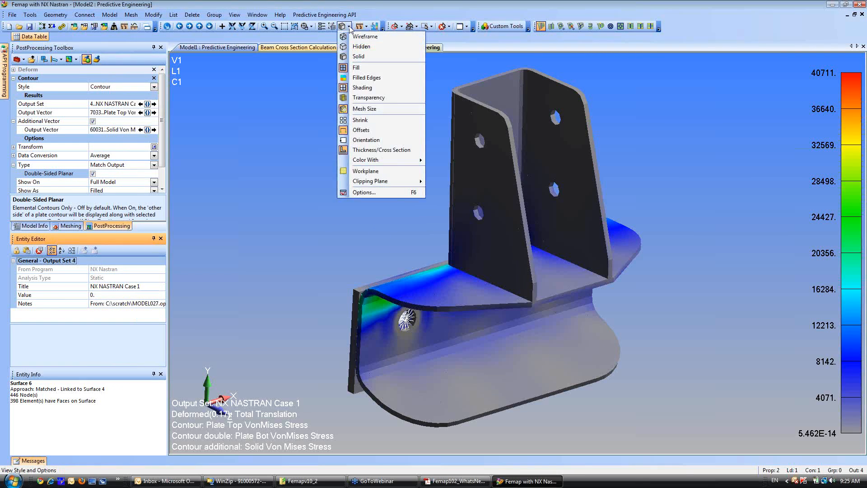
pyautogui.click(368, 75)
pyautogui.click(347, 26)
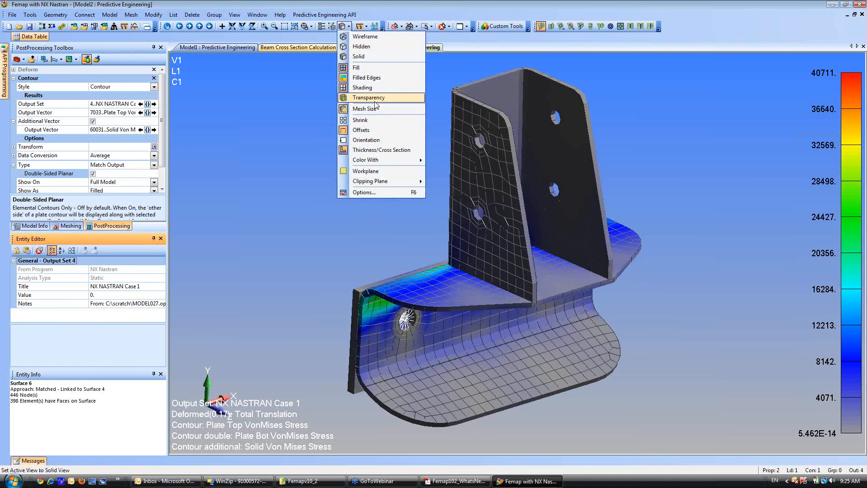
pyautogui.click(375, 151)
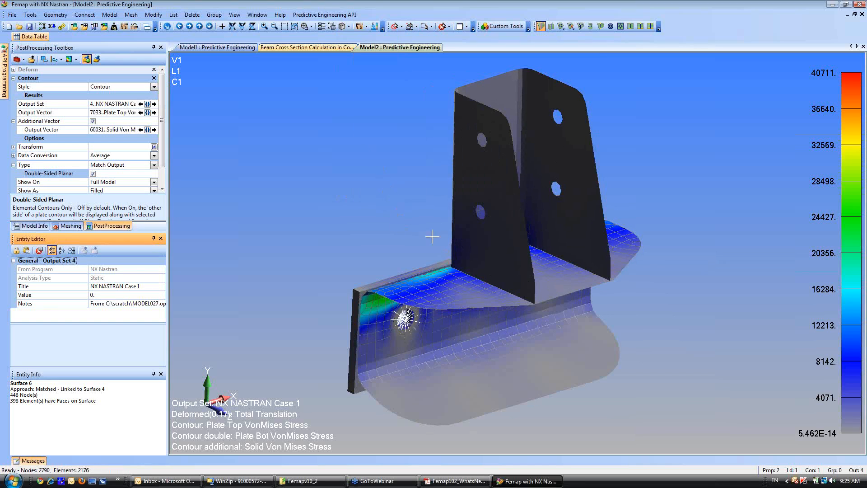
pyautogui.keyDown('shift'); pyautogui.moveTo(424, 229); pyautogui.dragTo(410, 312, button='middle'); pyautogui.keyUp('shift')
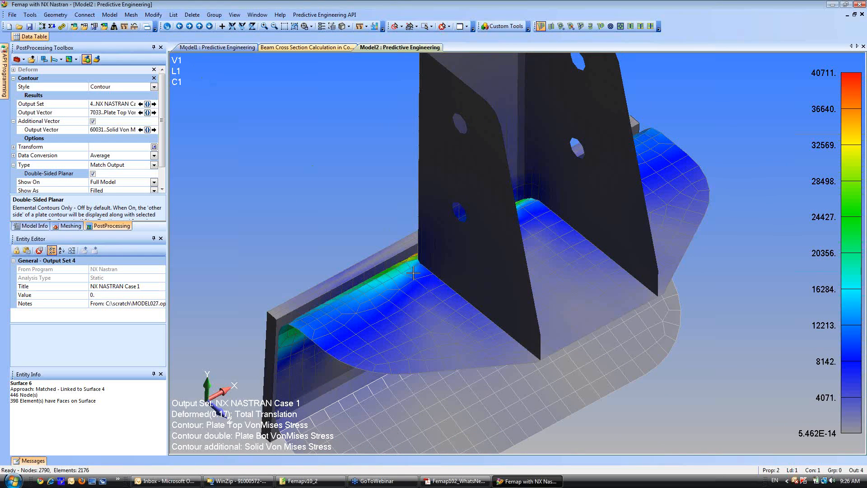
# Open the picture Resolution Options in the view preferences, examine the Copy/Save Resolution choices, and accept both dialogs.
pyautogui.click(12, 15)
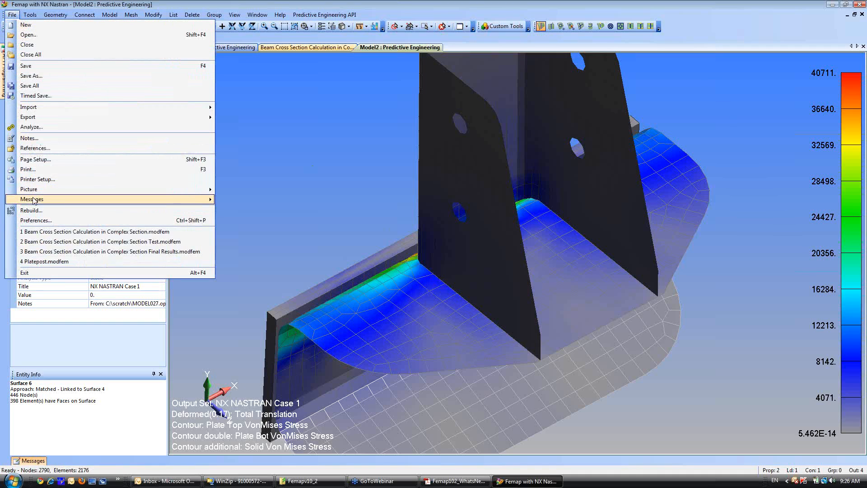
pyautogui.click(35, 220)
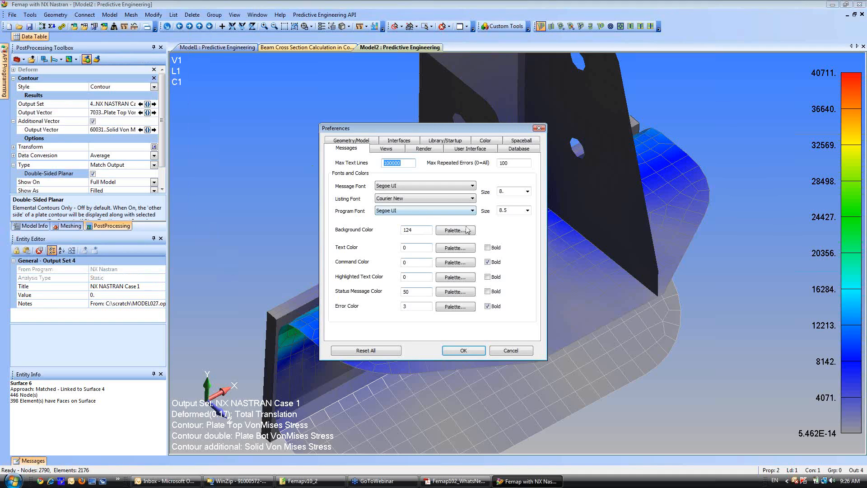
pyautogui.click(387, 149)
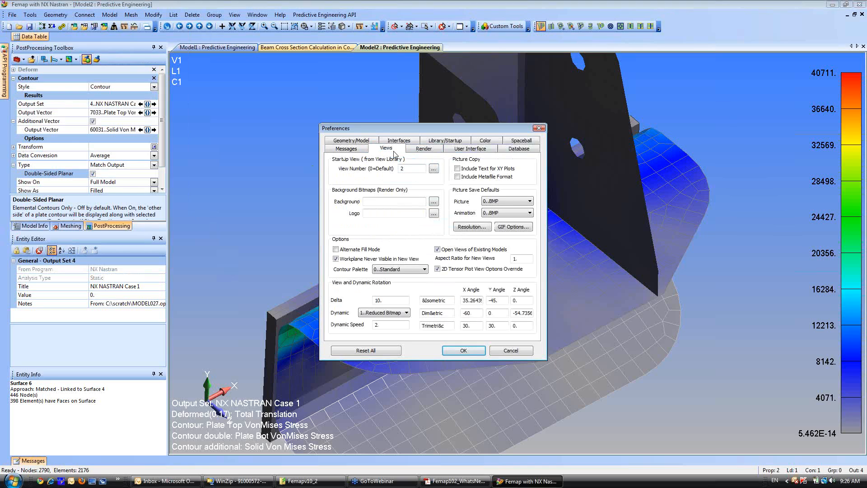
pyautogui.click(472, 228)
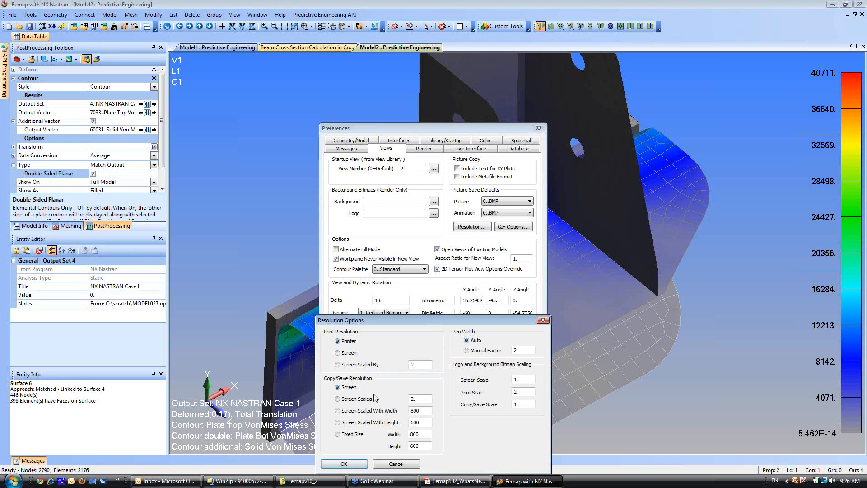
pyautogui.moveTo(437, 325); pyautogui.dragTo(445, 202)
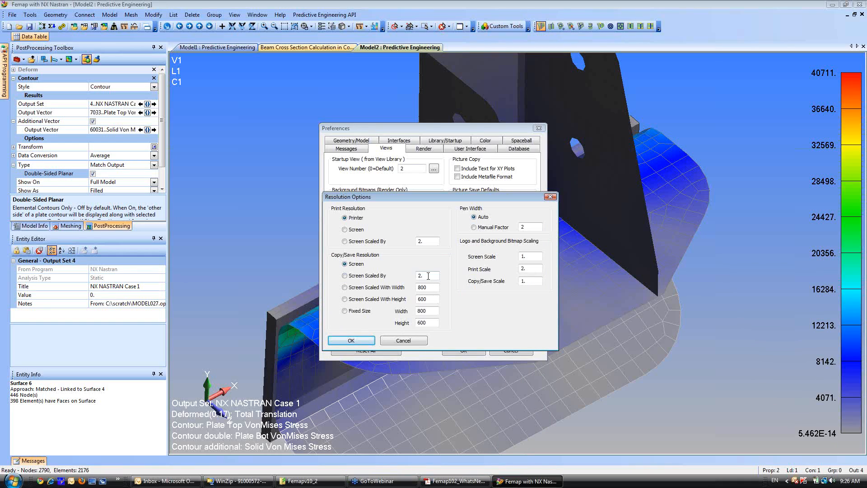
pyautogui.moveTo(395, 279); pyautogui.dragTo(388, 280)
pyautogui.click(362, 342)
pyautogui.click(477, 351)
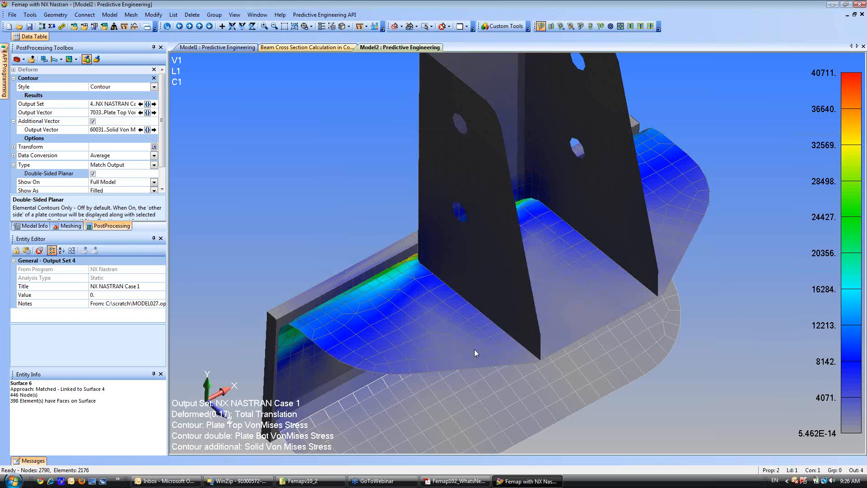
# Copy the bracket contour view to the clipboard as a picture and open a blank presentation in Microsoft PowerPoint.
pyautogui.click(148, 27)
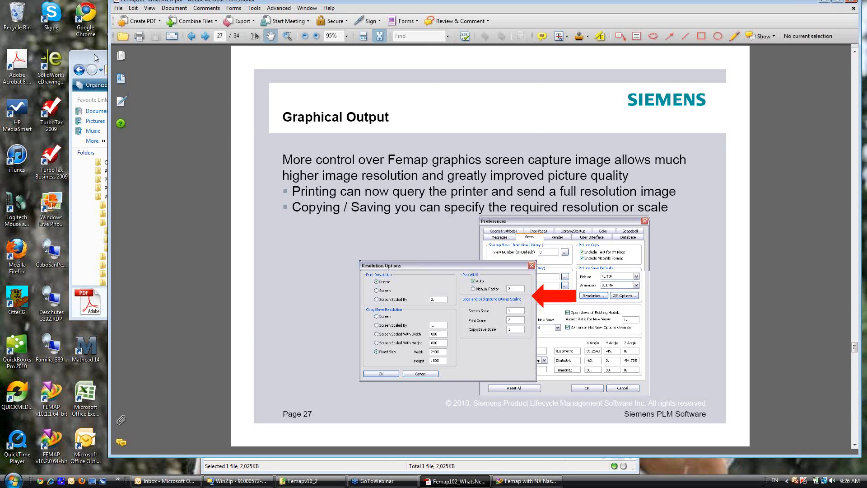
pyautogui.click(94, 55)
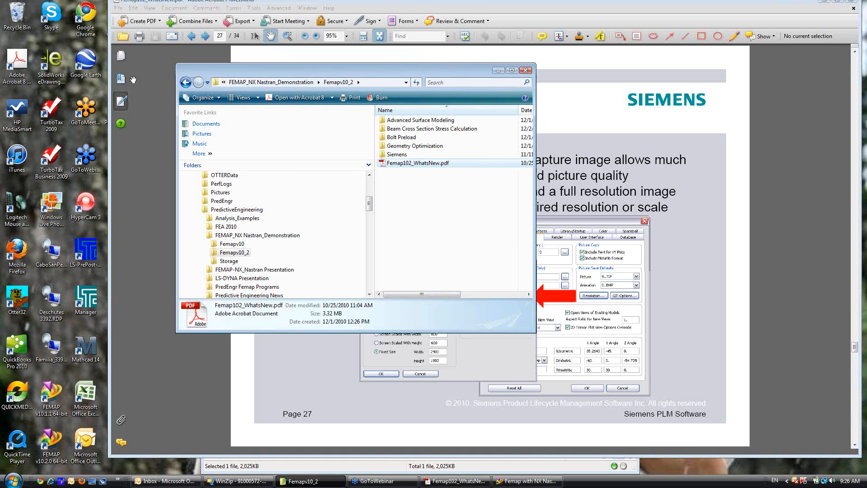
pyautogui.moveTo(187, 2); pyautogui.dragTo(306, 11)
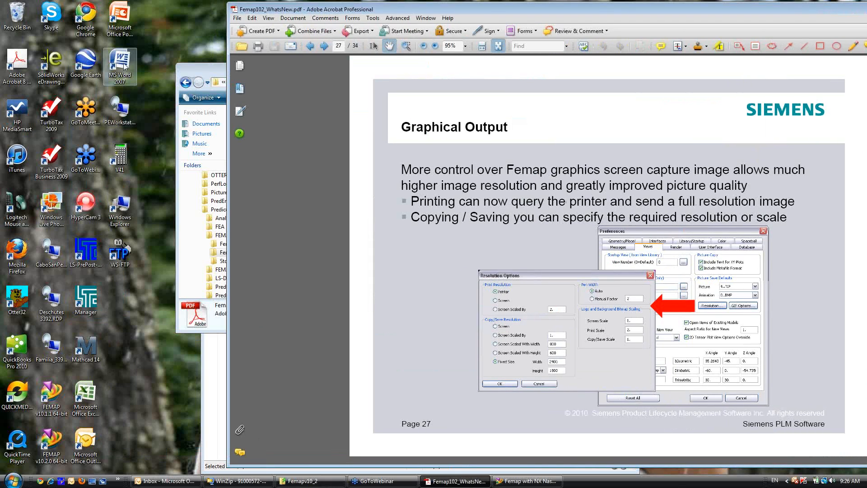
pyautogui.click(121, 19)
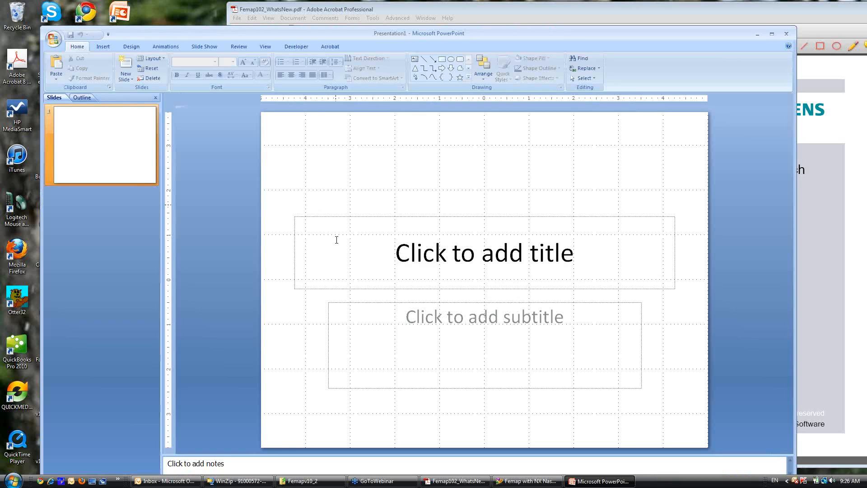
# Delete the title and subtitle placeholders from the slide and paste the copied bracket picture onto it.
pyautogui.click(354, 223)
pyautogui.click(353, 216)
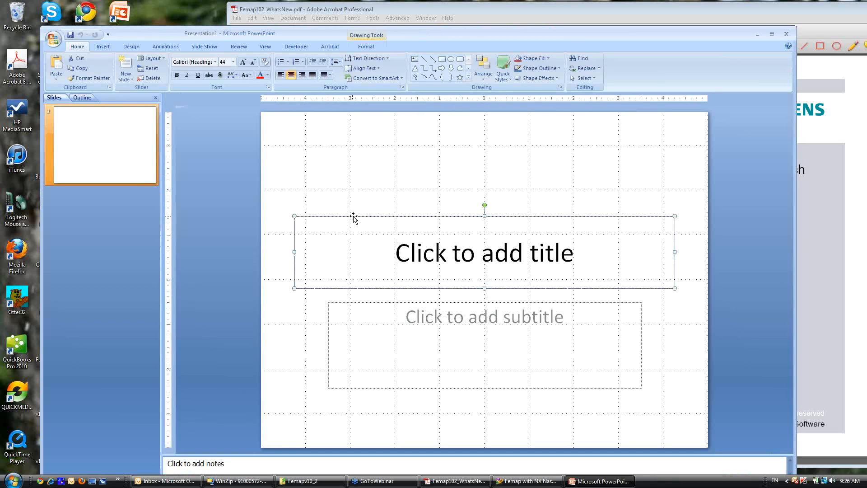
pyautogui.press('Delete')
pyautogui.click(386, 307)
pyautogui.click(381, 301)
pyautogui.press('Delete')
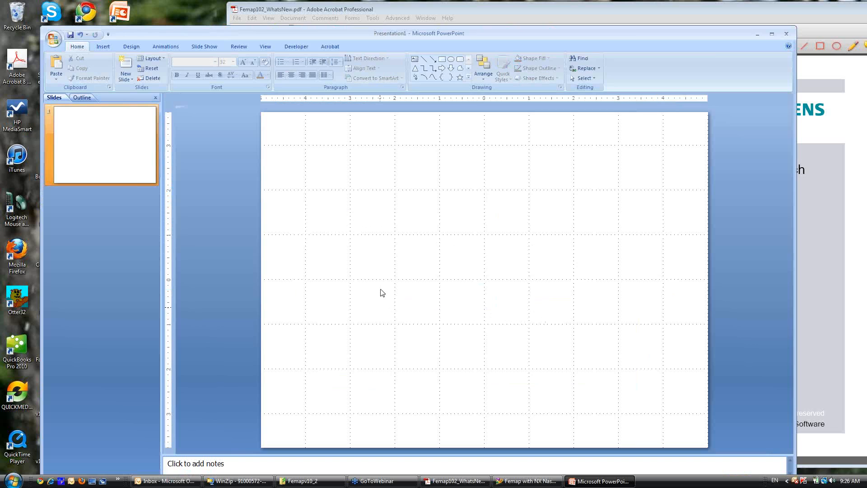
pyautogui.hotkey('ctrl', 'v')
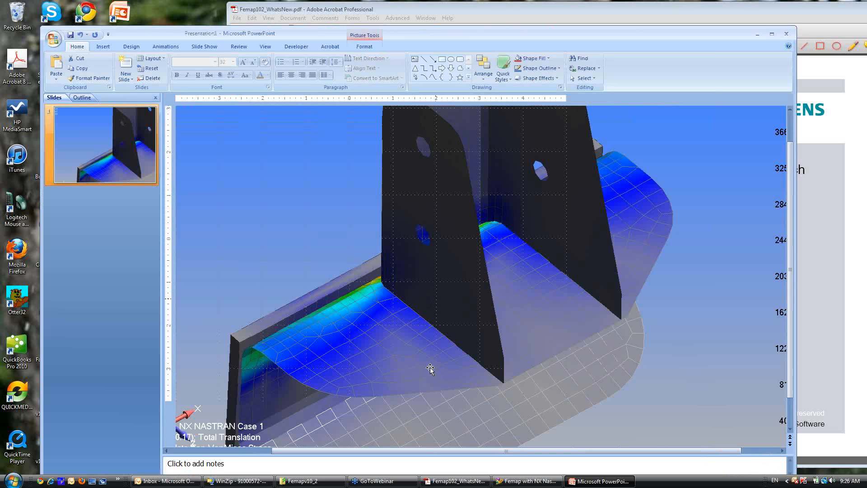
# Magnify the slide to 290% and examine the image quality of the pasted contour picture.
pyautogui.scroll(-1, 425, 357)
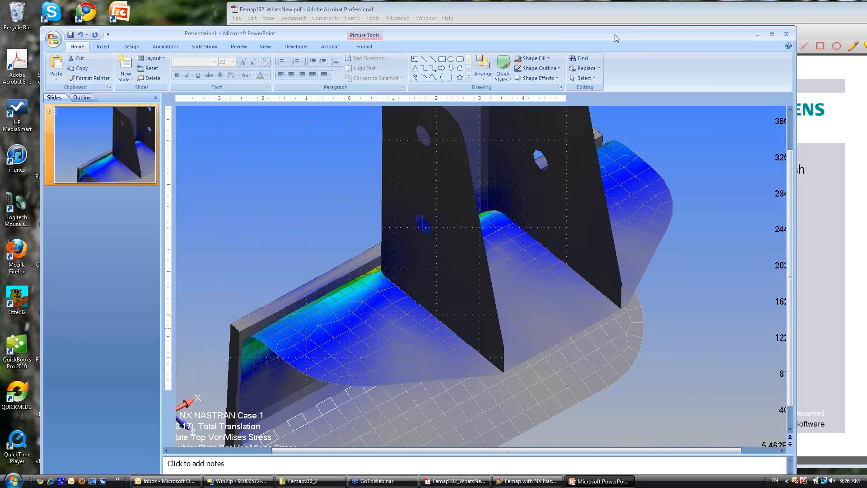
pyautogui.moveTo(615, 34); pyautogui.dragTo(613, 1)
pyautogui.click(768, 448)
pyautogui.click(768, 448)
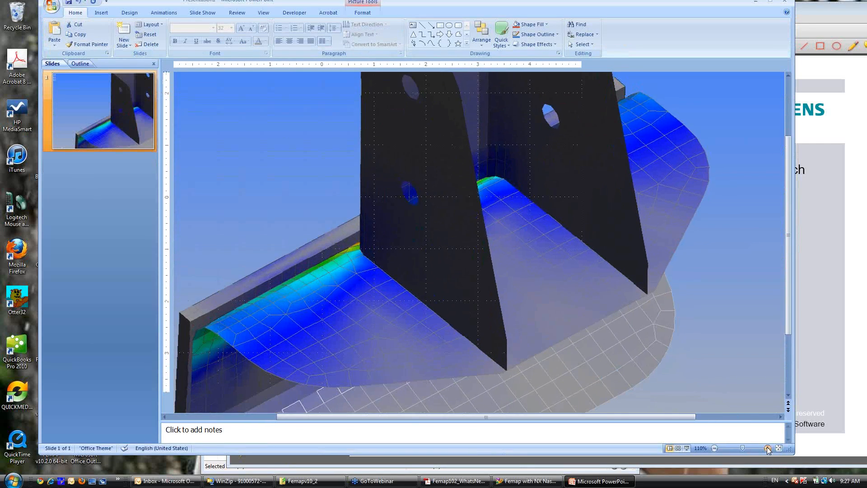
pyautogui.click(768, 448)
pyautogui.click(768, 448)
pyautogui.click(768, 448)
pyautogui.click(768, 449)
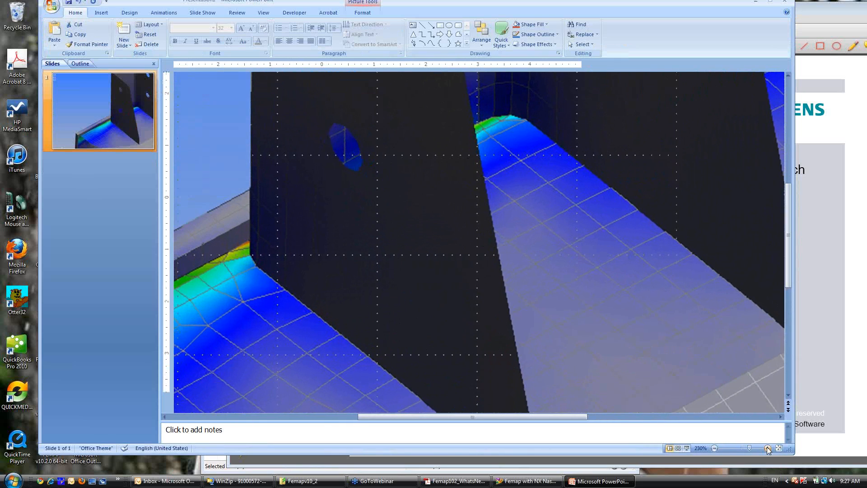
pyautogui.click(768, 448)
pyautogui.click(768, 448)
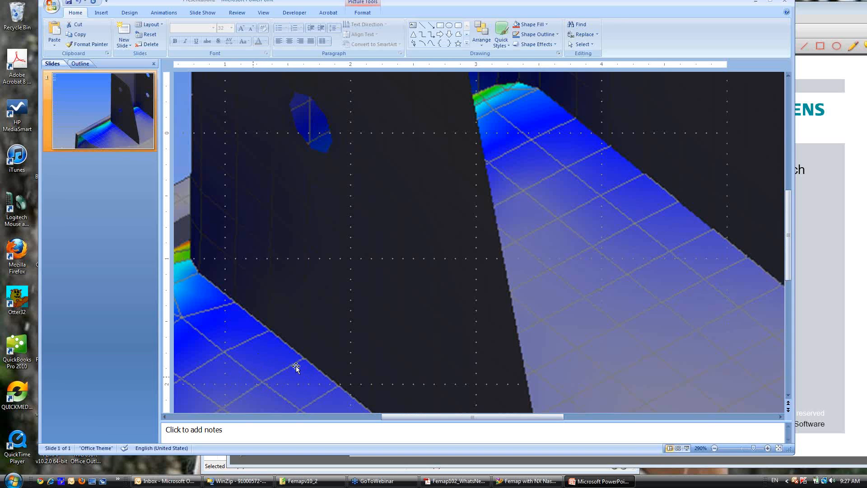
# Close the presentation without saving it and switch back to the Femap bracket model.
pyautogui.moveTo(640, 4); pyautogui.dragTo(571, 87)
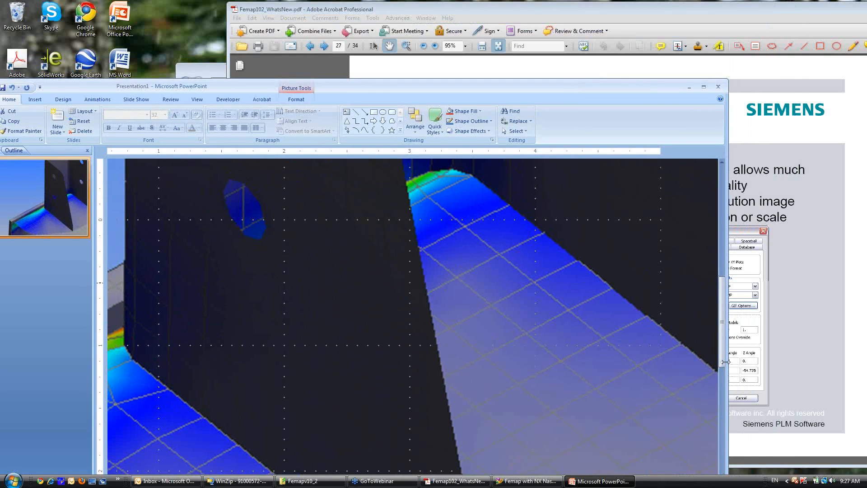
pyautogui.click(719, 86)
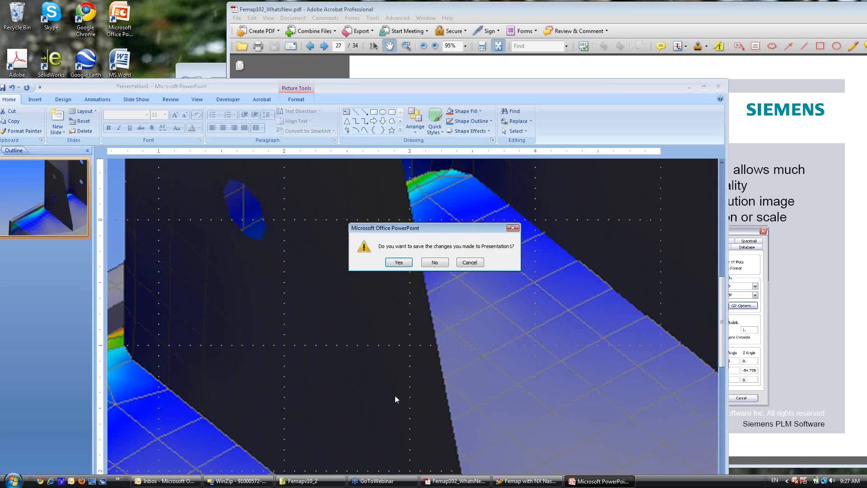
pyautogui.click(434, 262)
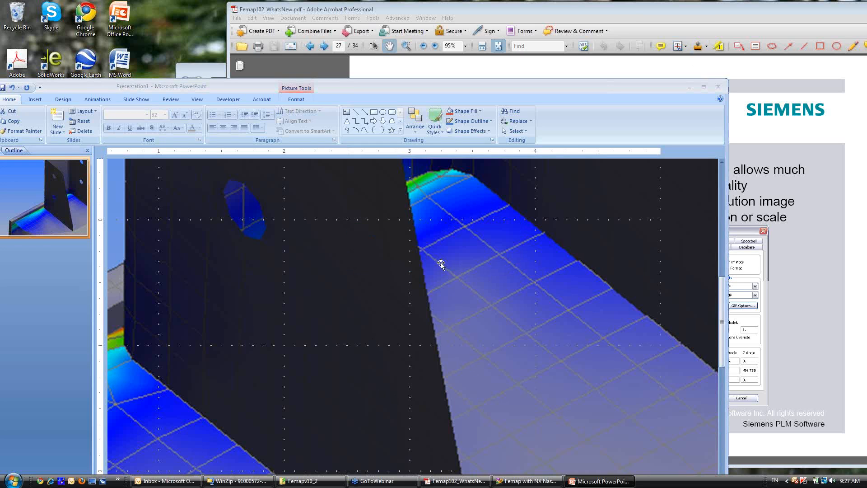
pyautogui.hotkey('alt', 'Tab')
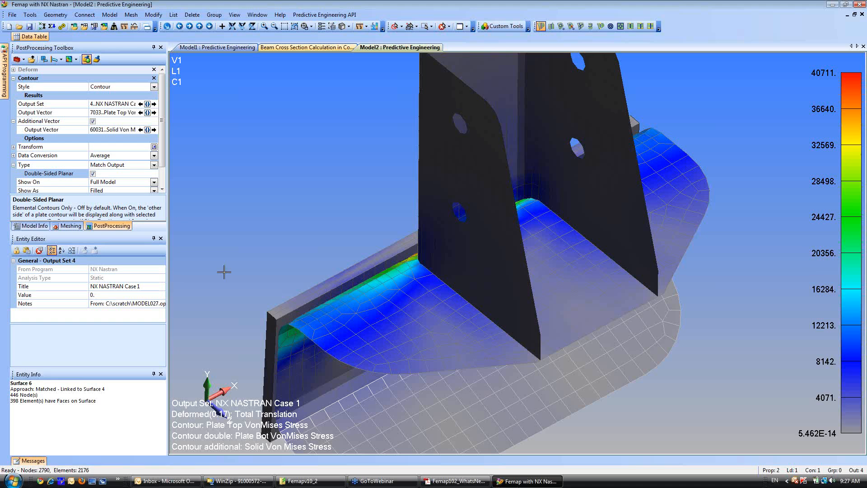
# Set the Screen Scaled By factor for the copy/save picture resolution to 2 in the Views preferences.
pyautogui.click(12, 14)
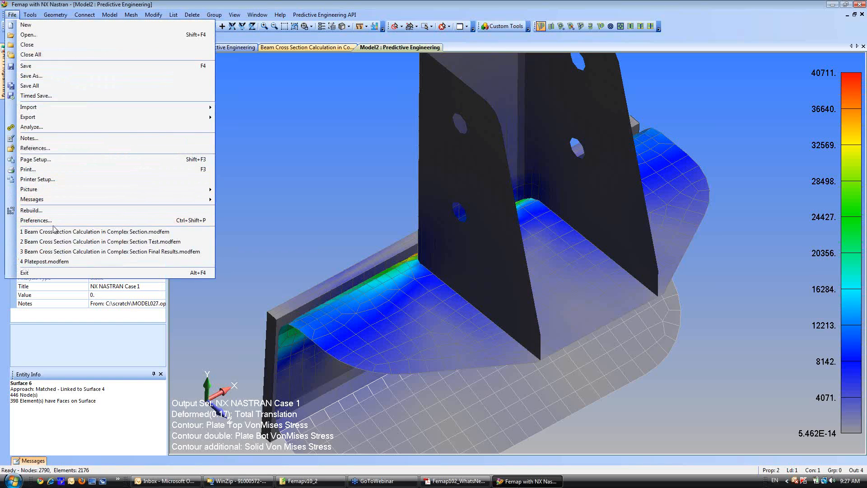
pyautogui.click(36, 220)
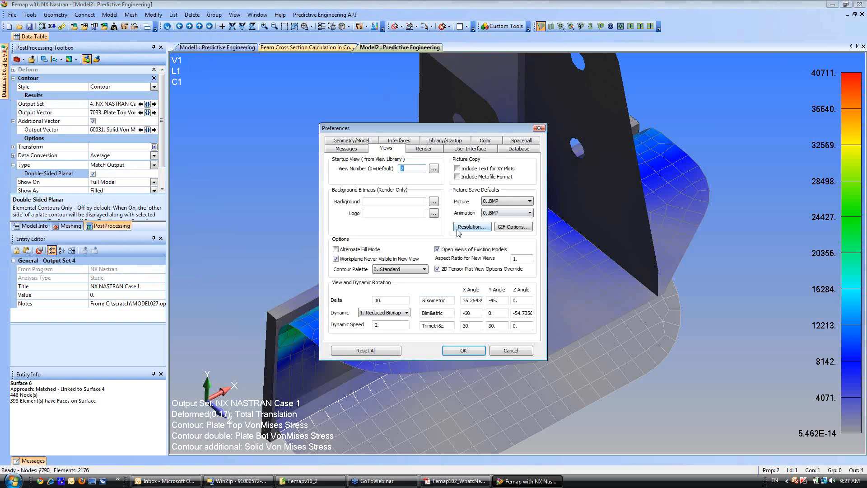
pyautogui.click(464, 230)
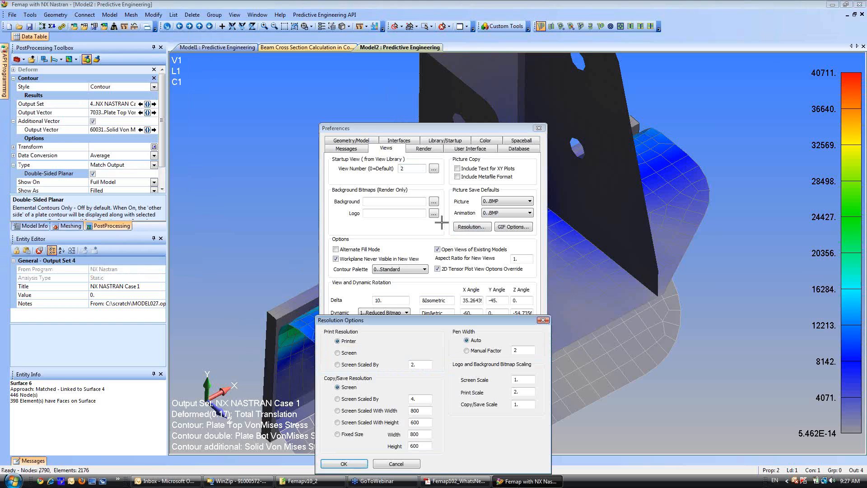
pyautogui.doubleClick(423, 398)
pyautogui.write('2')
pyautogui.moveTo(426, 322); pyautogui.dragTo(405, 226)
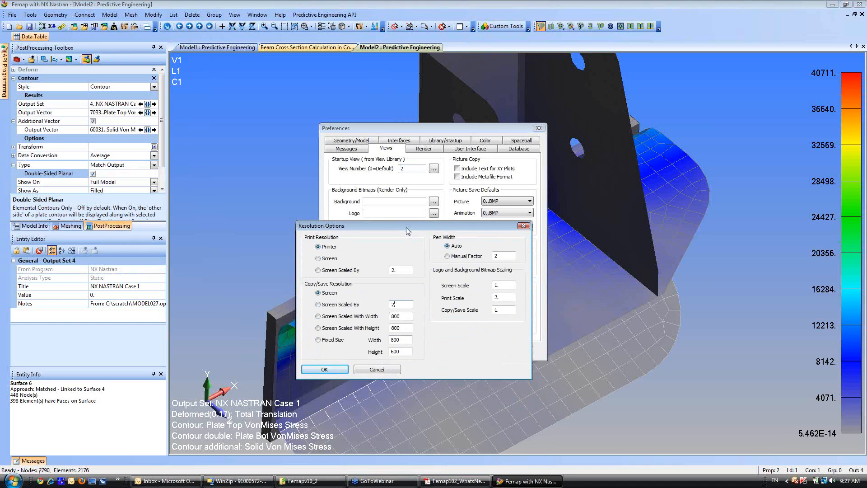
pyautogui.click(323, 369)
pyautogui.click(460, 350)
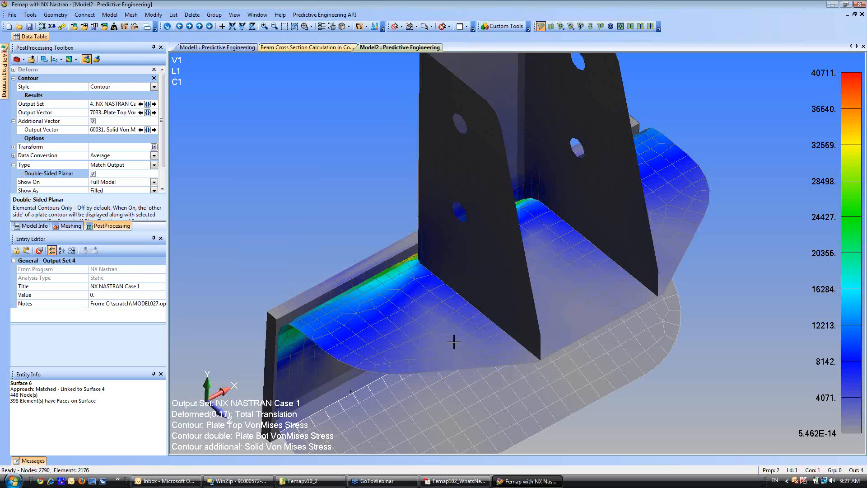
# Display the bracket's plates with their thickness/cross section and turn off the filled mesh edges.
pyautogui.scroll(-2, 460, 308)
pyautogui.moveTo(460, 308); pyautogui.dragTo(415, 171, button='middle')
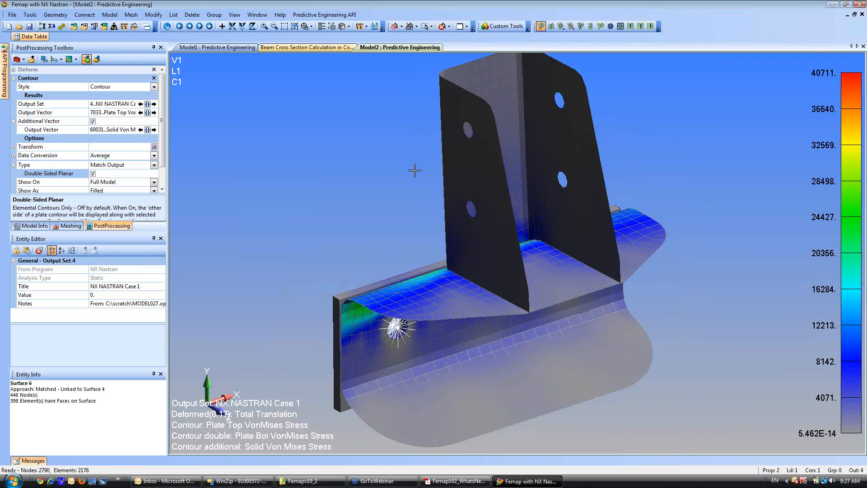
pyautogui.click(360, 26)
pyautogui.click(377, 153)
pyautogui.click(360, 26)
pyautogui.click(357, 71)
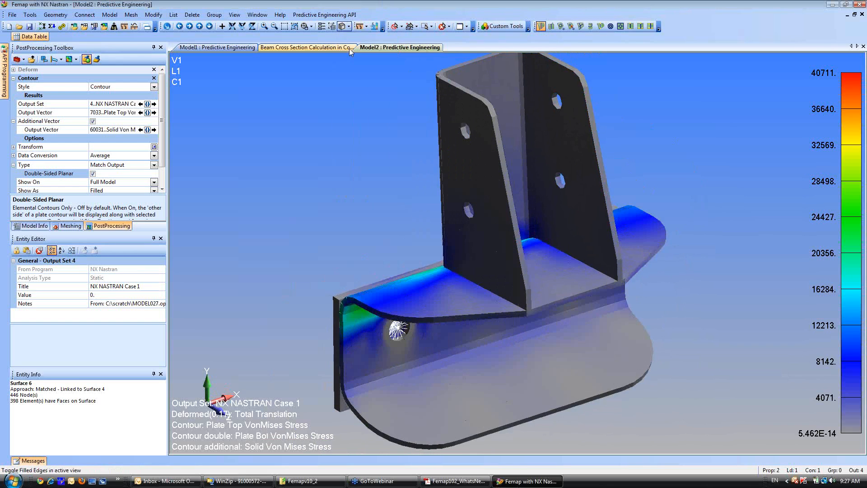
# Try to section the bracket's stress contour with a dynamic cutting plane.
pyautogui.click(234, 15)
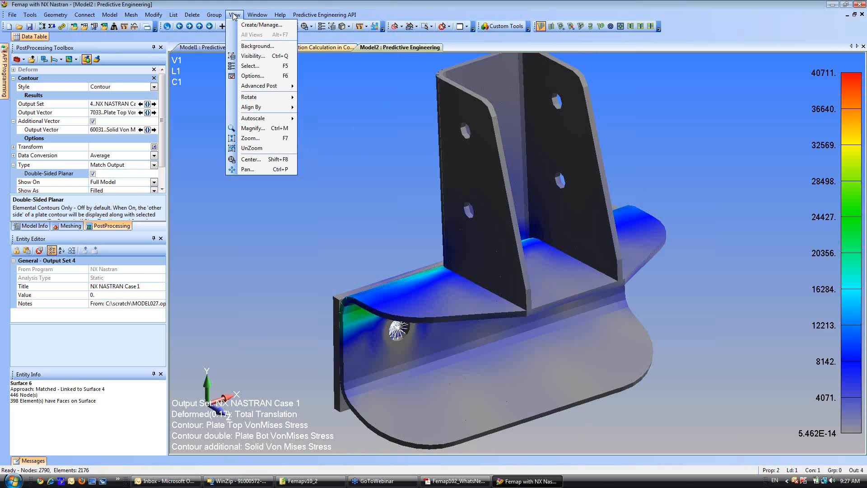
pyautogui.moveTo(268, 89)
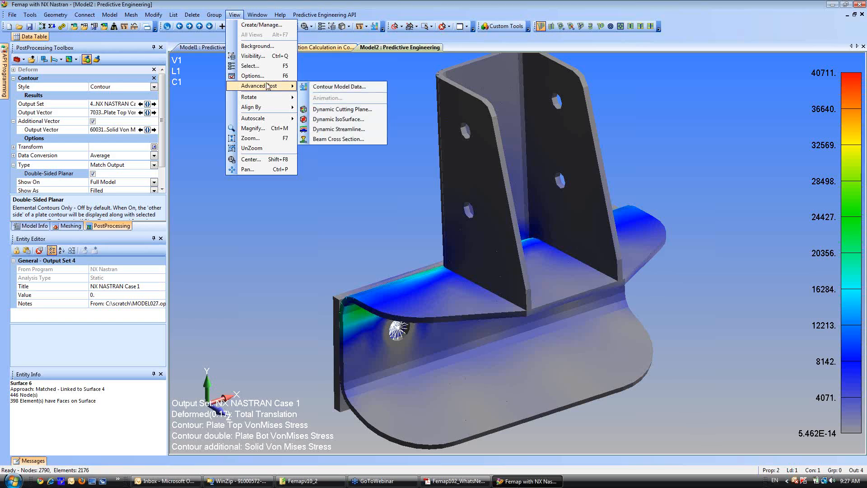
pyautogui.moveTo(254, 17)
pyautogui.click(336, 109)
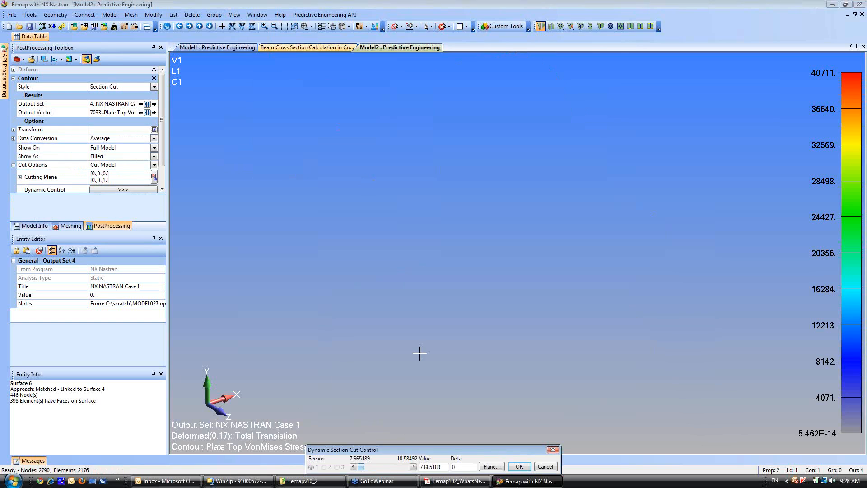
pyautogui.click(519, 467)
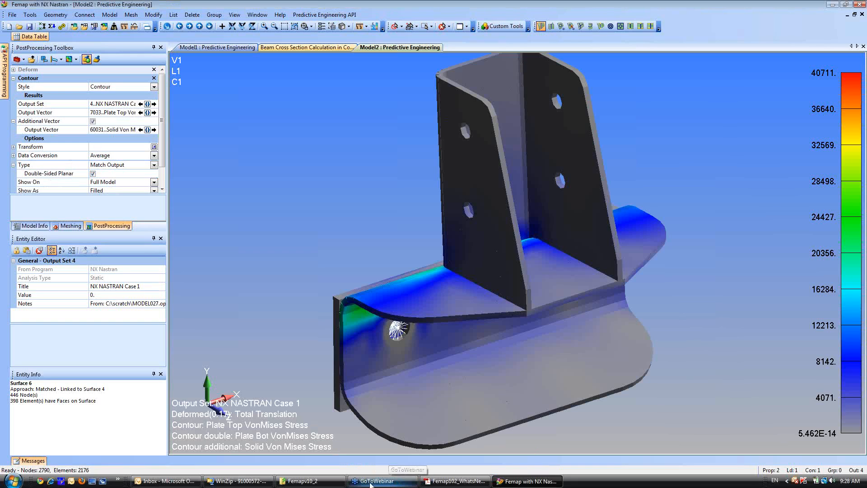
# Switch to Femap102_WhatsNew.pdf in Adobe Acrobat and review the slides from Graphical Output forward to Q and A.
pyautogui.click(456, 481)
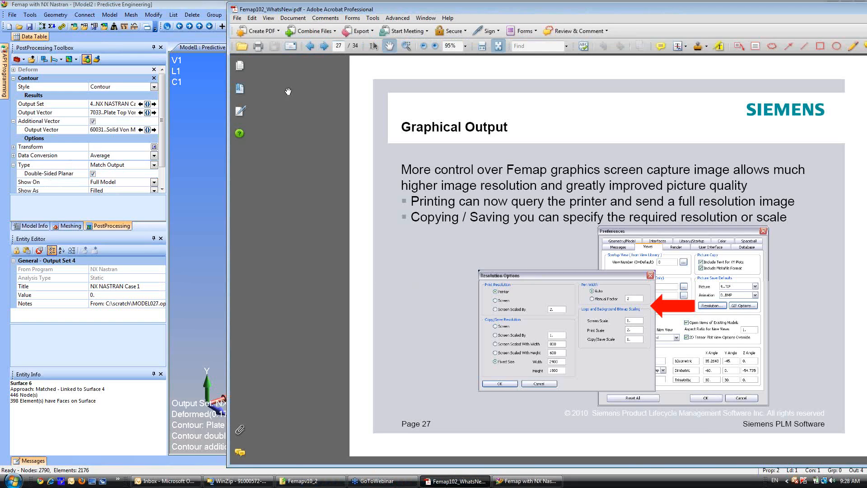
pyautogui.click(324, 47)
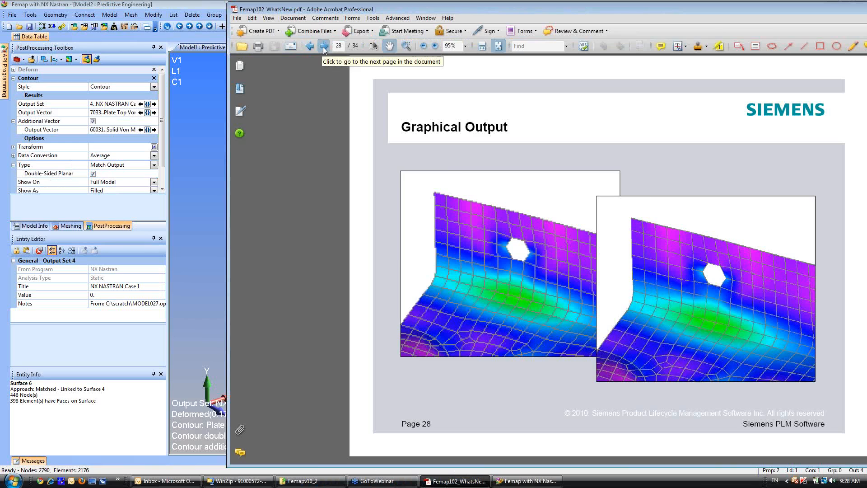
pyautogui.click(324, 47)
pyautogui.click(323, 47)
pyautogui.click(324, 47)
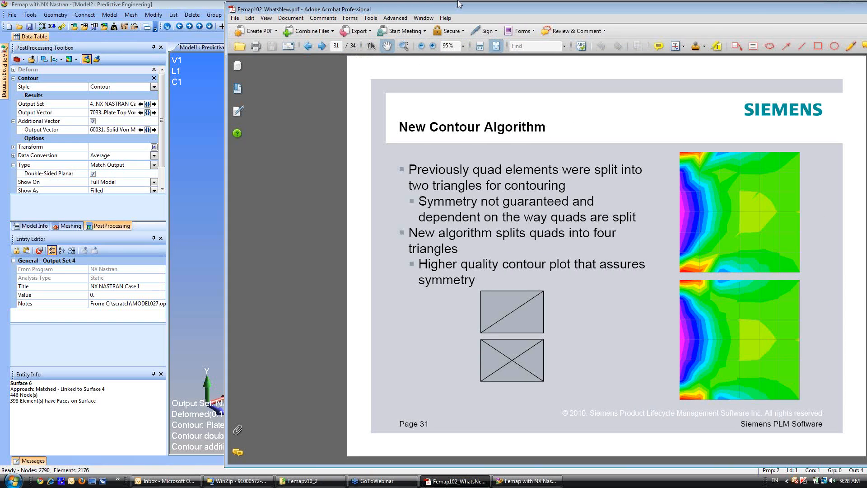
pyautogui.moveTo(511, 12); pyautogui.dragTo(292, 5)
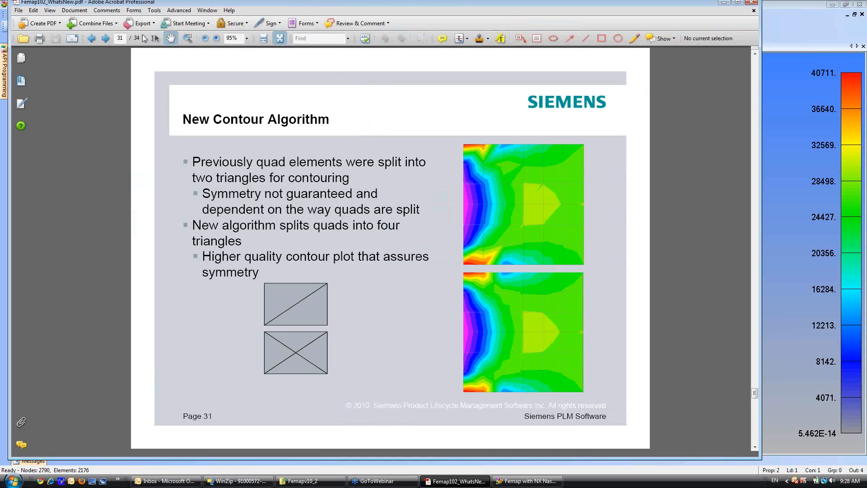
pyautogui.click(105, 40)
pyautogui.click(106, 40)
pyautogui.click(105, 40)
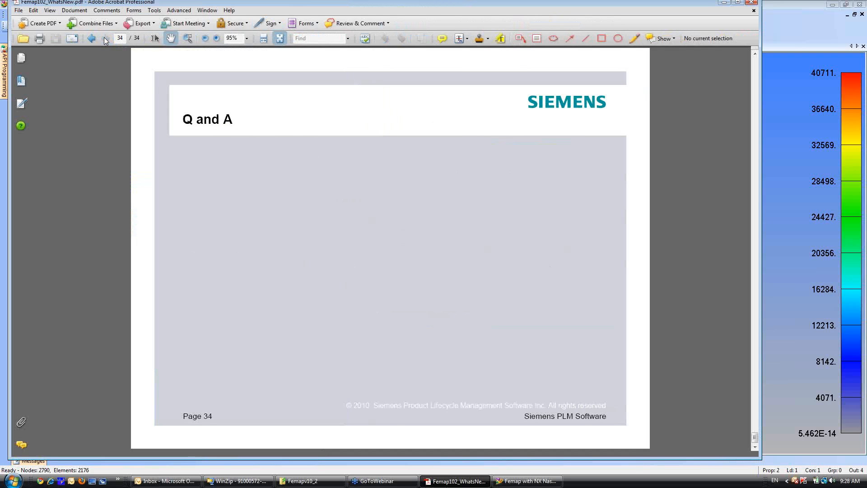
# Review the release slides backwards from Q and A to the Meshing Toolbox workflow slide on page 3.
pyautogui.click(92, 40)
pyautogui.click(91, 39)
pyautogui.click(92, 39)
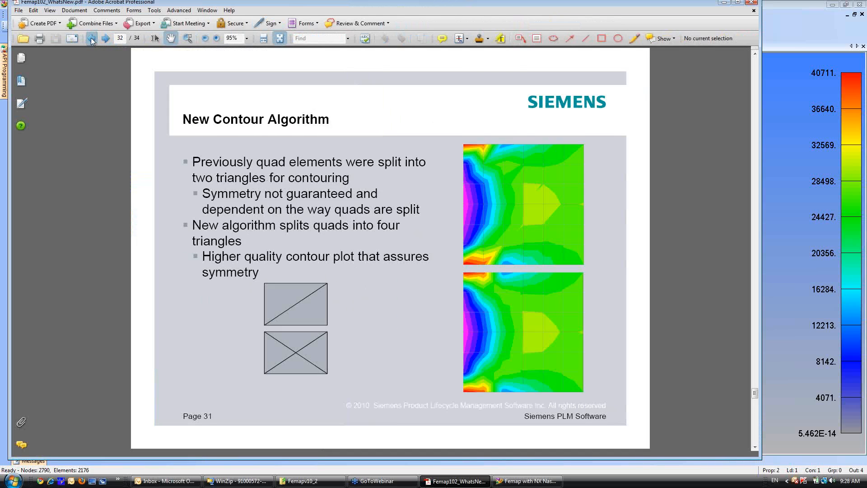
pyautogui.click(92, 39)
pyautogui.click(92, 39)
pyautogui.click(92, 40)
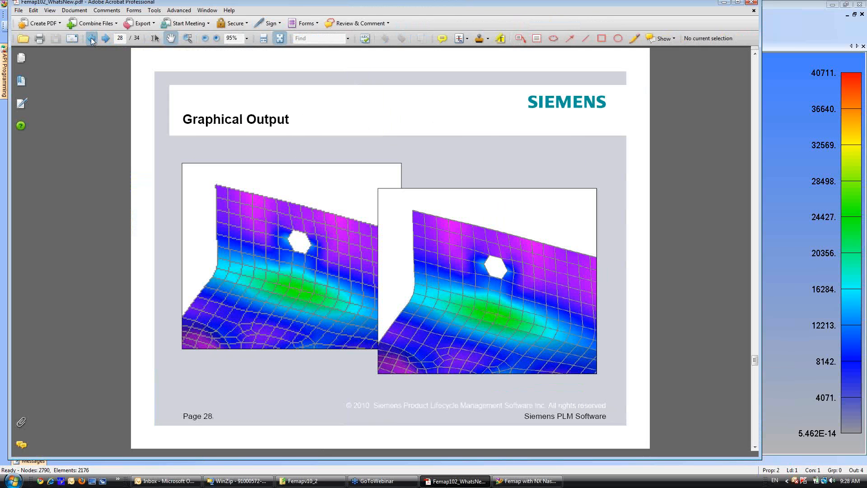
pyautogui.click(92, 40)
pyautogui.click(92, 39)
pyautogui.click(92, 40)
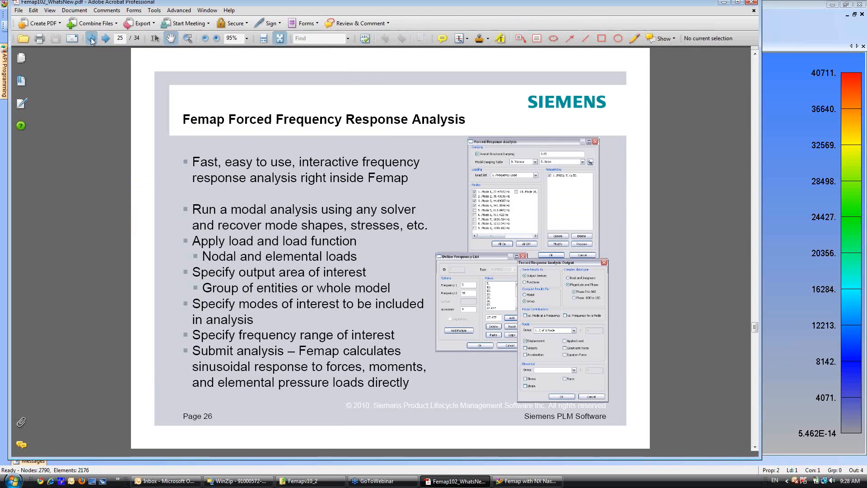
pyautogui.click(91, 40)
pyautogui.click(92, 39)
pyautogui.click(91, 40)
pyautogui.click(92, 39)
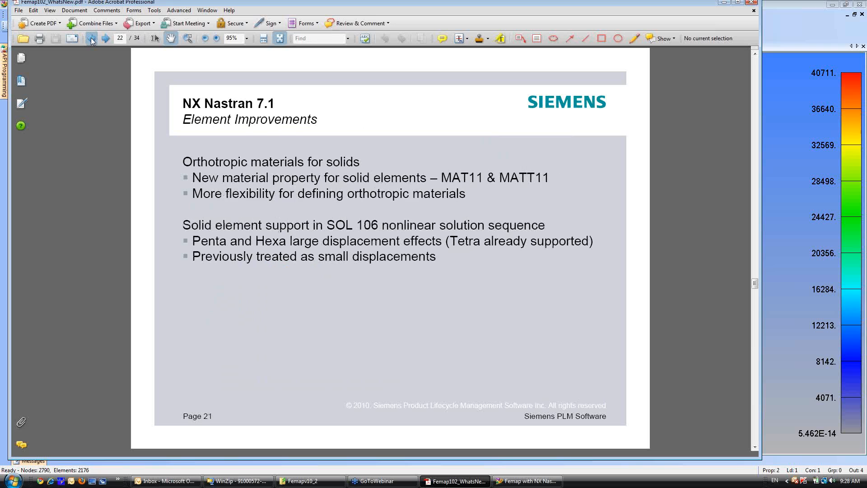
pyautogui.click(91, 40)
pyautogui.click(92, 39)
pyautogui.click(92, 39)
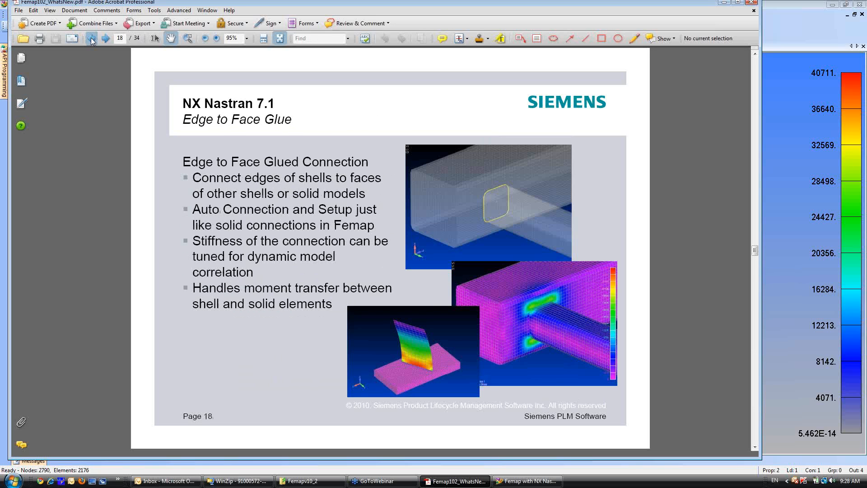
pyautogui.click(92, 40)
pyautogui.click(91, 39)
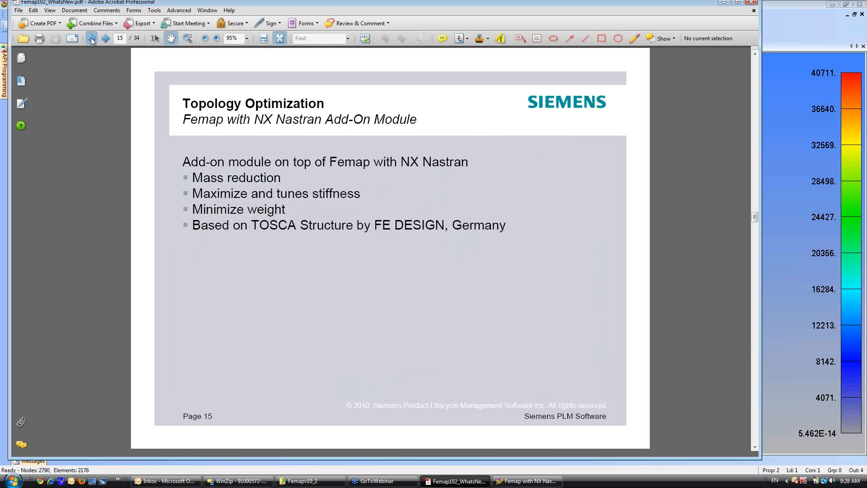
pyautogui.click(92, 39)
pyautogui.click(92, 40)
pyautogui.click(92, 39)
pyautogui.click(92, 39)
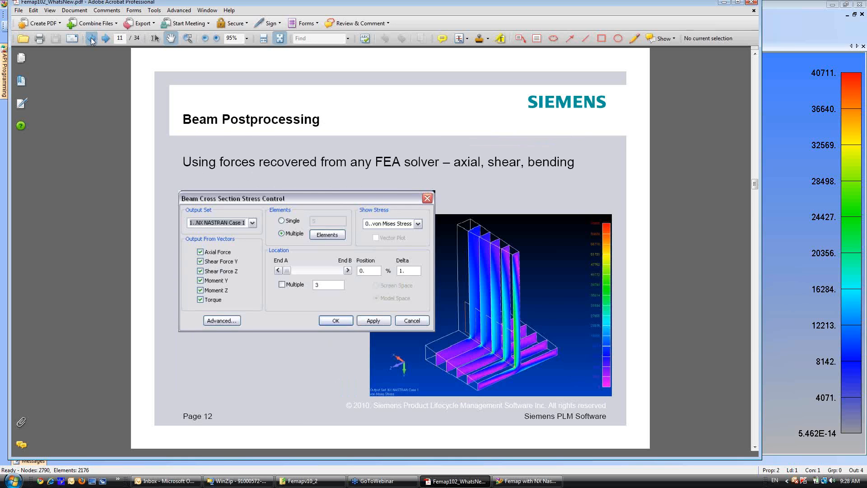
pyautogui.click(91, 39)
pyautogui.click(92, 39)
pyautogui.click(92, 39)
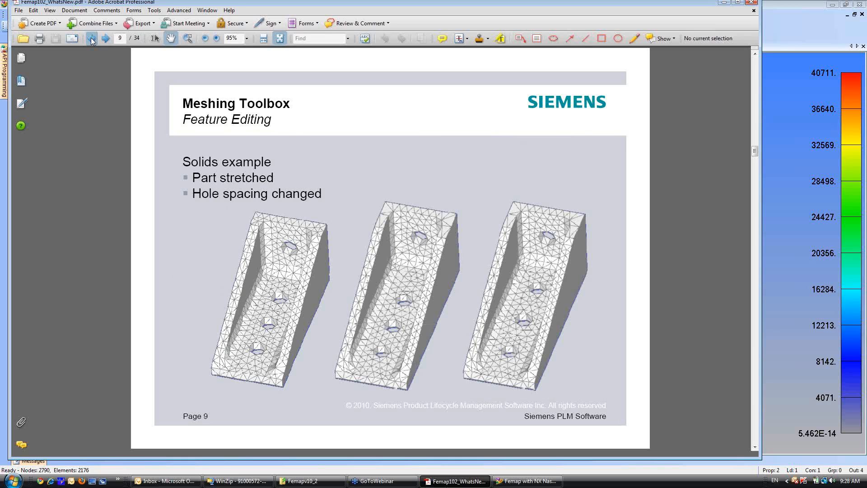
pyautogui.click(92, 40)
pyautogui.click(91, 39)
pyautogui.click(92, 39)
pyautogui.click(92, 39)
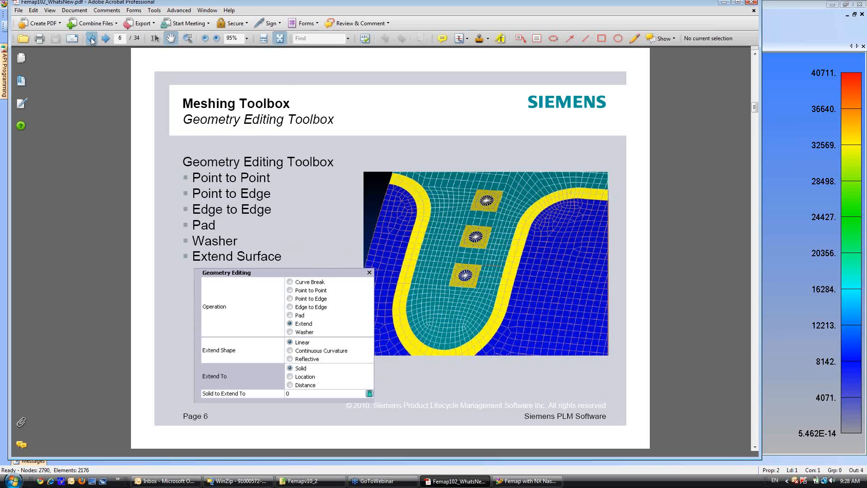
pyautogui.click(91, 39)
pyautogui.click(92, 39)
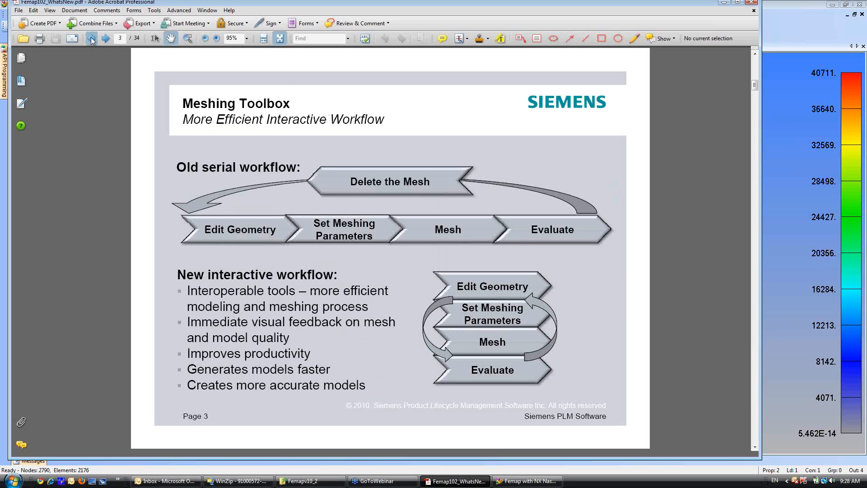
# Review the Meshing Toolbox slides forward to the Feature Editing solids example and switch back to the Femap bracket model.
pyautogui.click(104, 40)
pyautogui.click(104, 39)
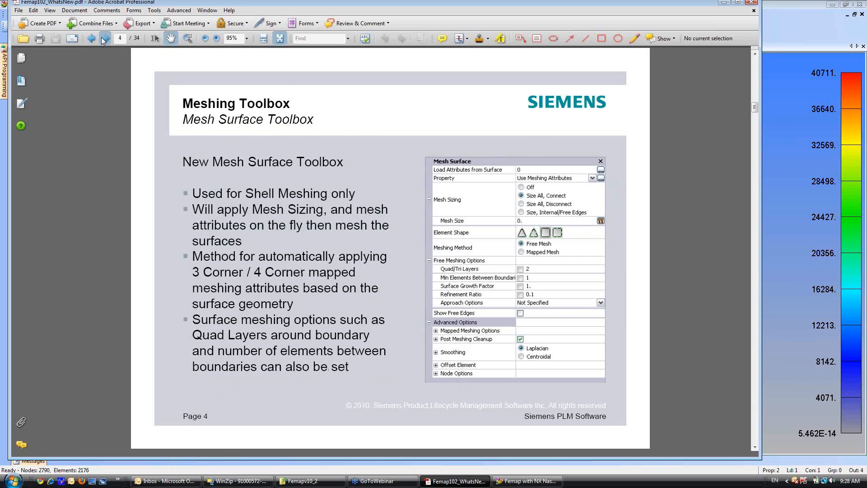
pyautogui.click(104, 39)
pyautogui.click(104, 39)
pyautogui.click(105, 39)
pyautogui.click(105, 40)
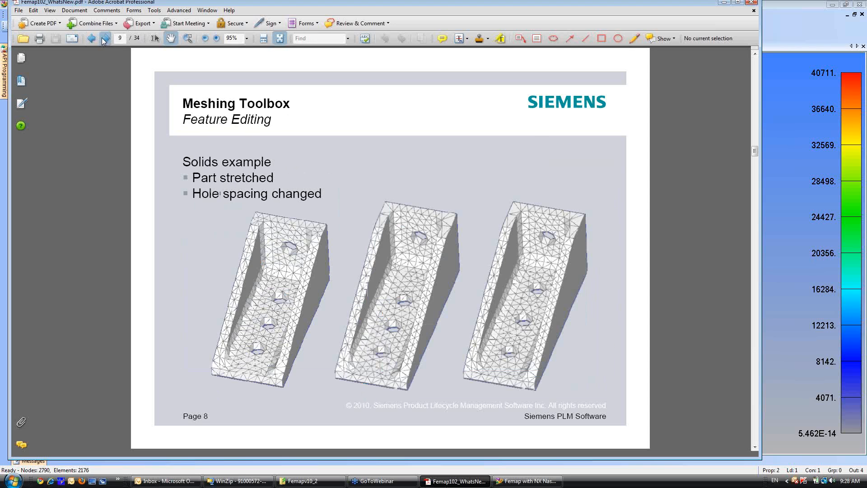
pyautogui.click(104, 40)
pyautogui.click(785, 93)
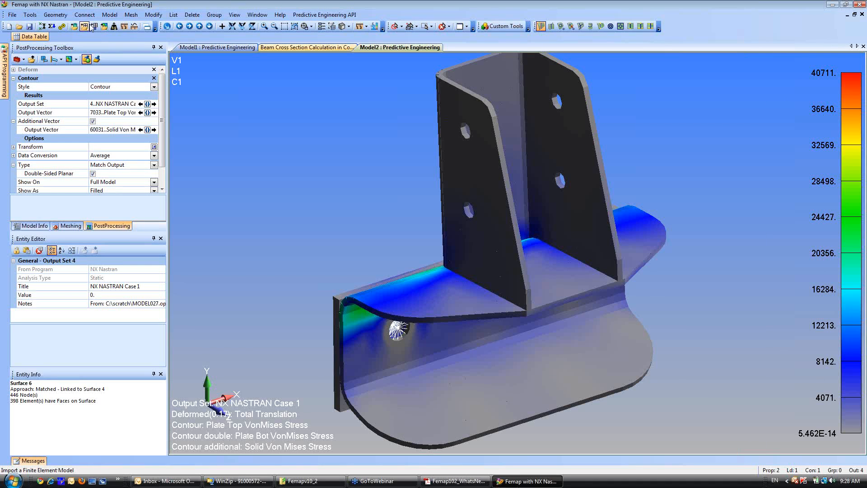
pyautogui.click(235, 16)
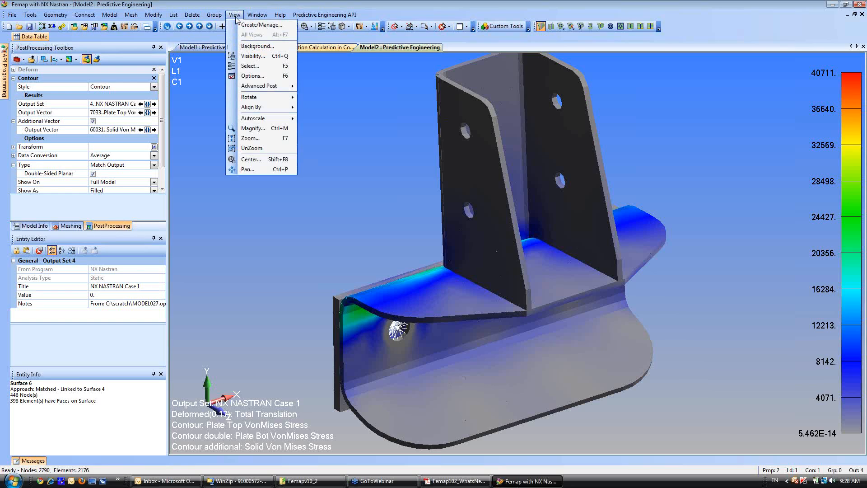
pyautogui.moveTo(251, 20)
pyautogui.moveTo(271, 86)
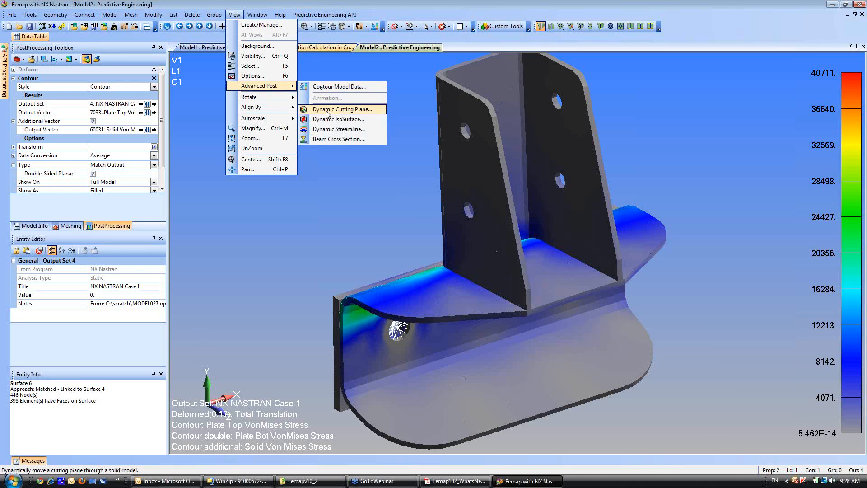
# Define the clipping plane as a positive ZX plane based at the center of the lower hole in the bracket's near upright plate.
pyautogui.click(350, 27)
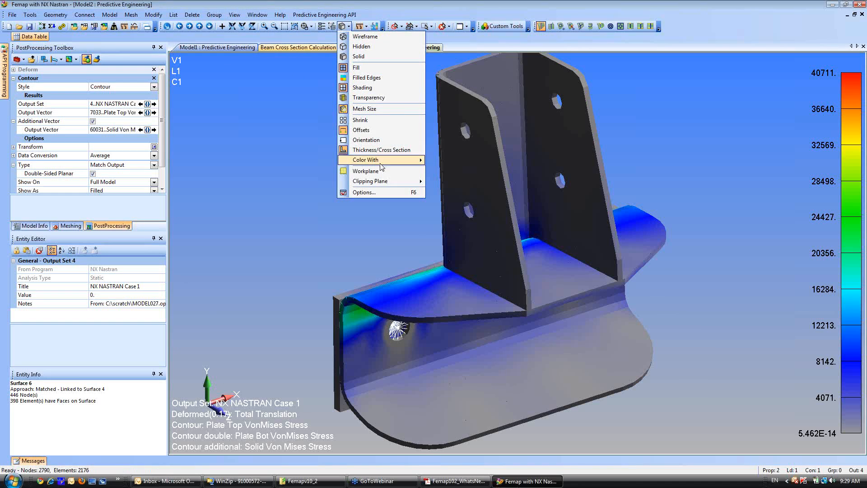
pyautogui.moveTo(378, 183)
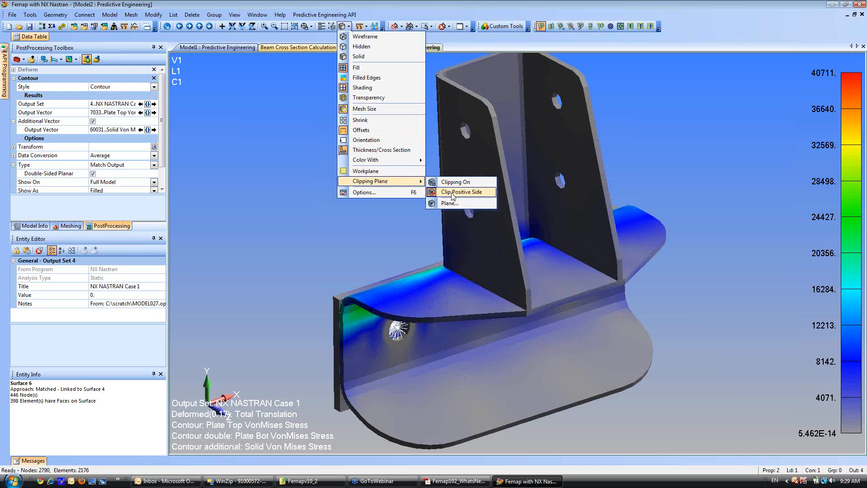
pyautogui.click(445, 204)
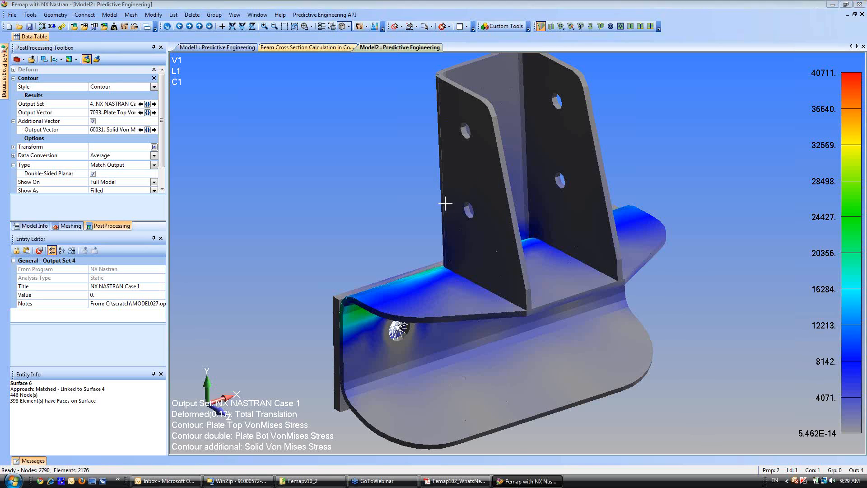
pyautogui.moveTo(435, 342)
pyautogui.mouseDown(button='middle')
pyautogui.moveTo(426, 299)
pyautogui.moveTo(448, 333)
pyautogui.mouseUp(button='middle')
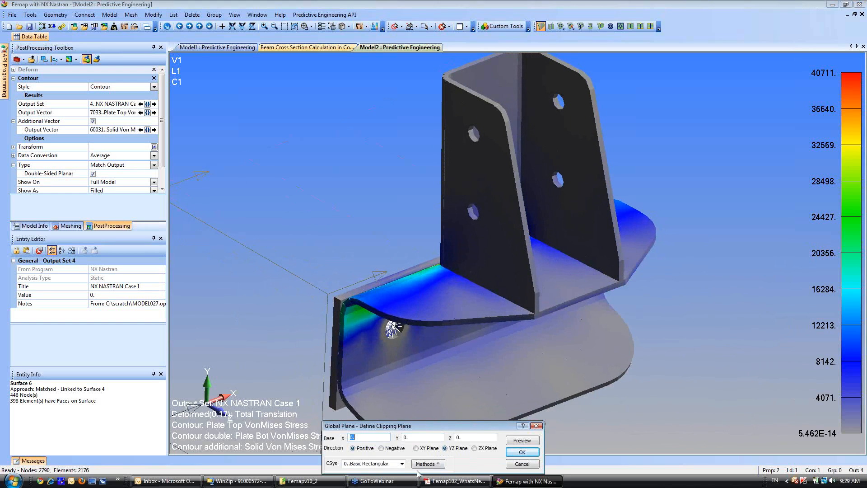
pyautogui.click(475, 449)
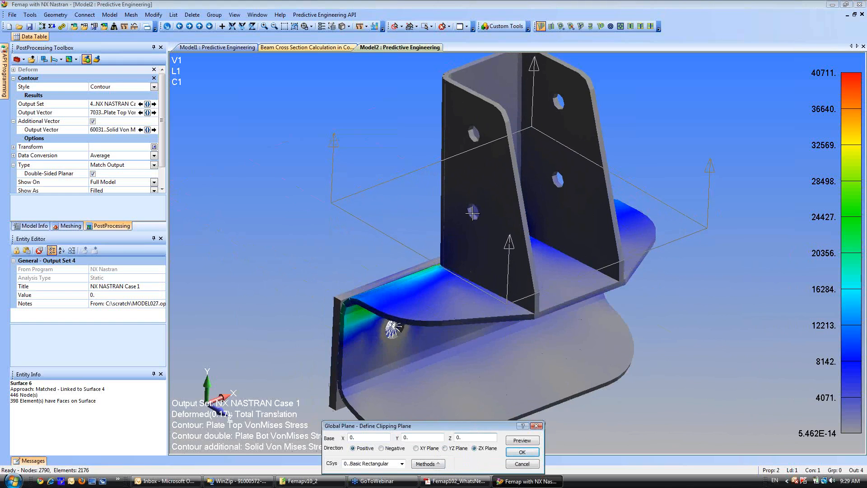
pyautogui.press('Return')
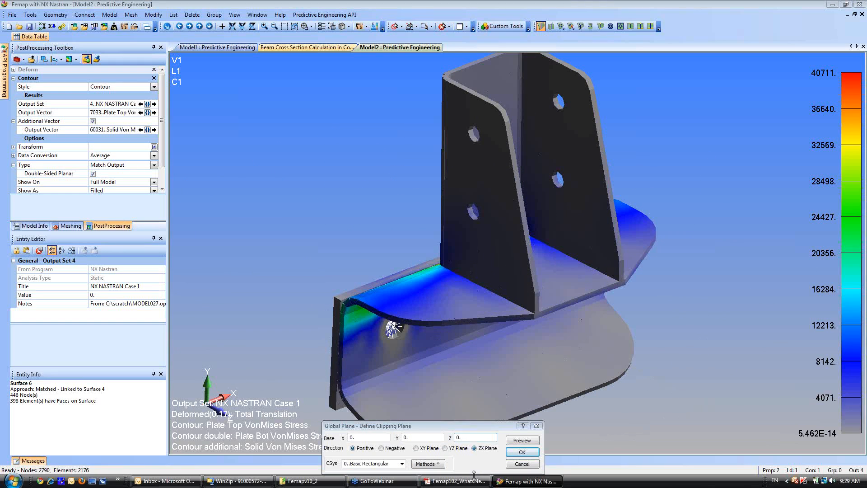
pyautogui.click(488, 466)
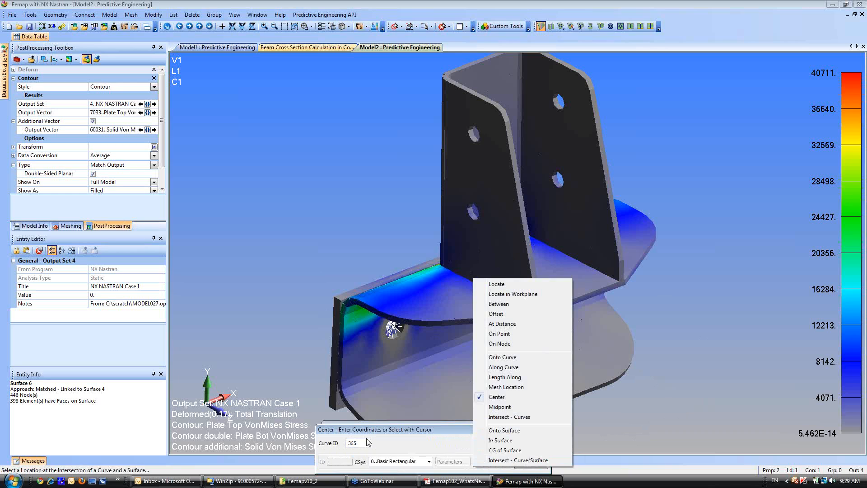
pyautogui.click(367, 444)
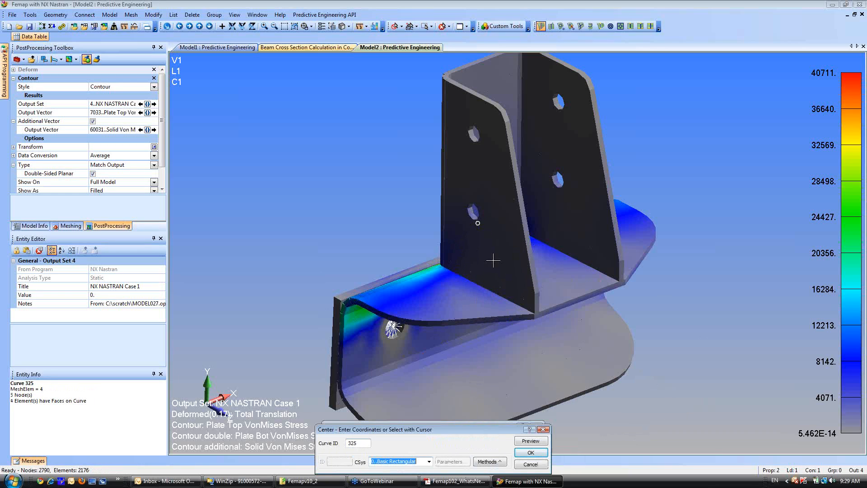
pyautogui.click(531, 453)
pyautogui.click(523, 453)
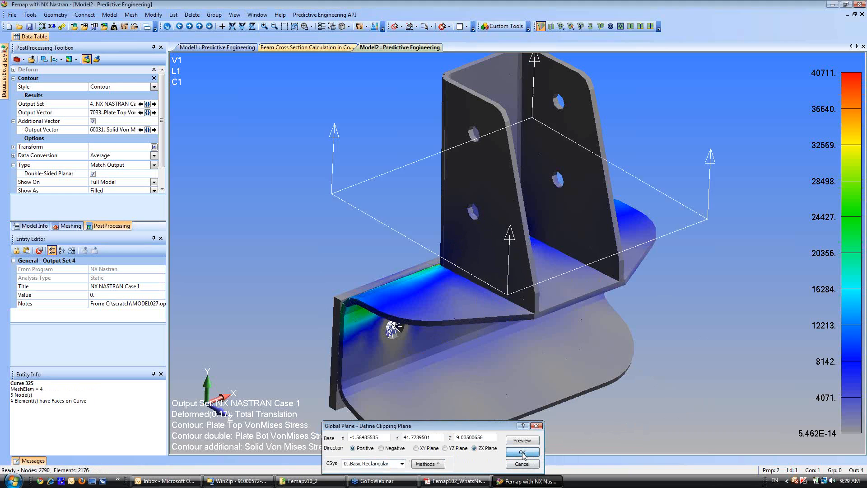
# Turn on clipping to cut the bracket at the defined plane and inspect the sectioned upright plates.
pyautogui.click(350, 26)
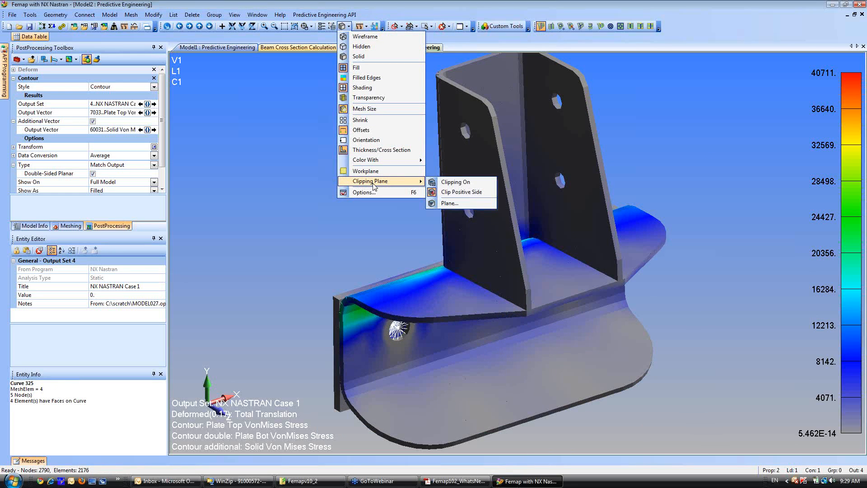
pyautogui.click(434, 194)
pyautogui.moveTo(432, 205); pyautogui.dragTo(481, 225, button='middle')
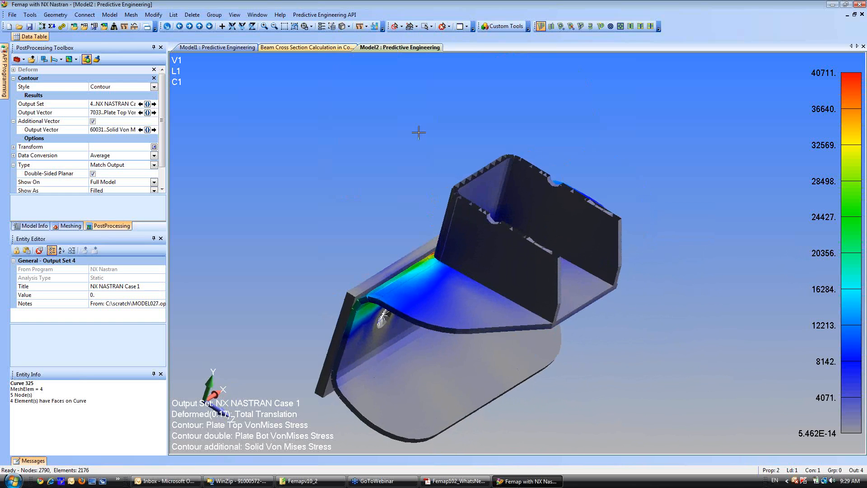
pyautogui.scroll(6, 428, 225)
pyautogui.moveTo(431, 254); pyautogui.dragTo(396, 260, button='middle')
pyautogui.scroll(-4, 384, 185)
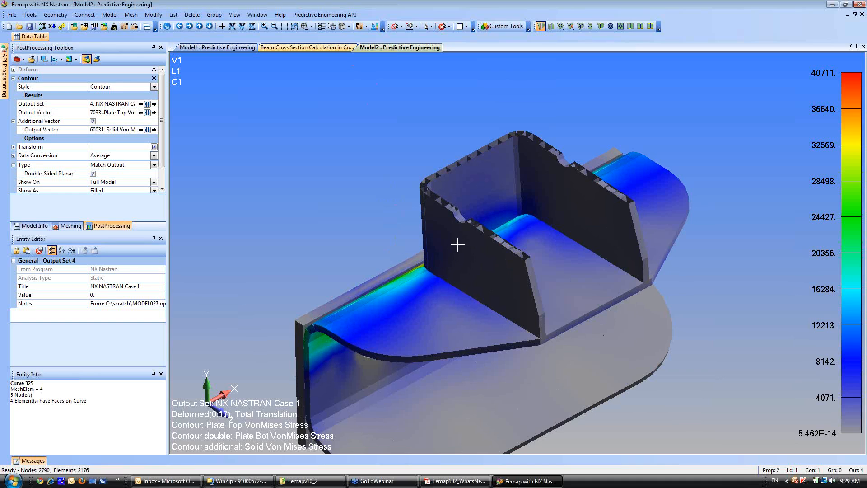
# Turn off the element thickness and cross section display and inspect the clipped bracket from above.
pyautogui.click(348, 27)
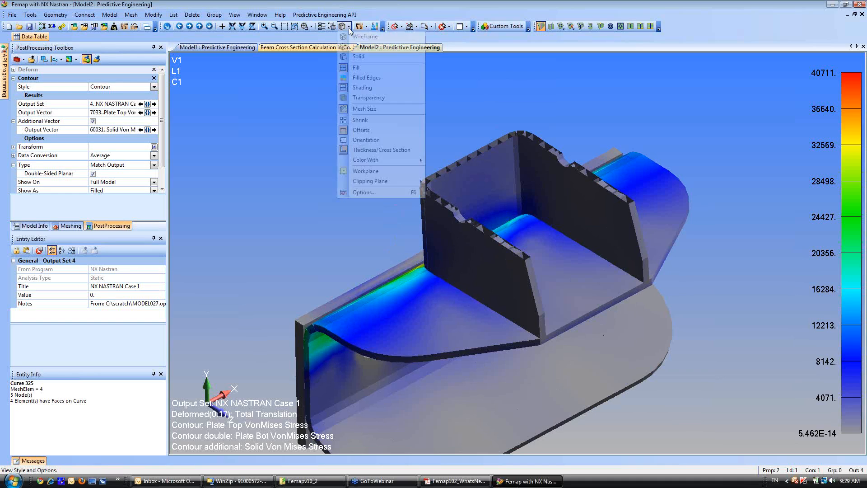
pyautogui.click(369, 153)
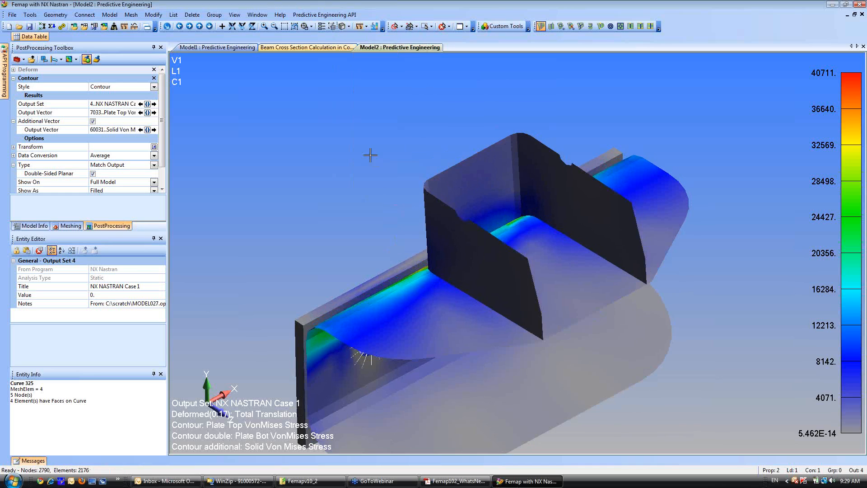
pyautogui.moveTo(368, 151)
pyautogui.mouseDown(button='middle')
pyautogui.moveTo(537, 247)
pyautogui.moveTo(595, 294)
pyautogui.moveTo(504, 261)
pyautogui.moveTo(506, 268)
pyautogui.mouseUp(button='middle')
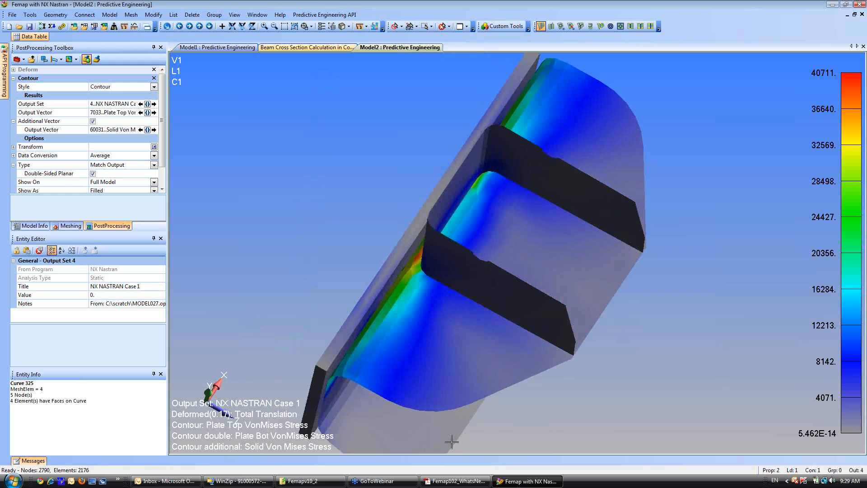
# Switch to Femap102_WhatsNew.pdf in Adobe Acrobat, review the slides from Processing of Output Data to Beam Postprocessing, and return to Femap.
pyautogui.click(446, 481)
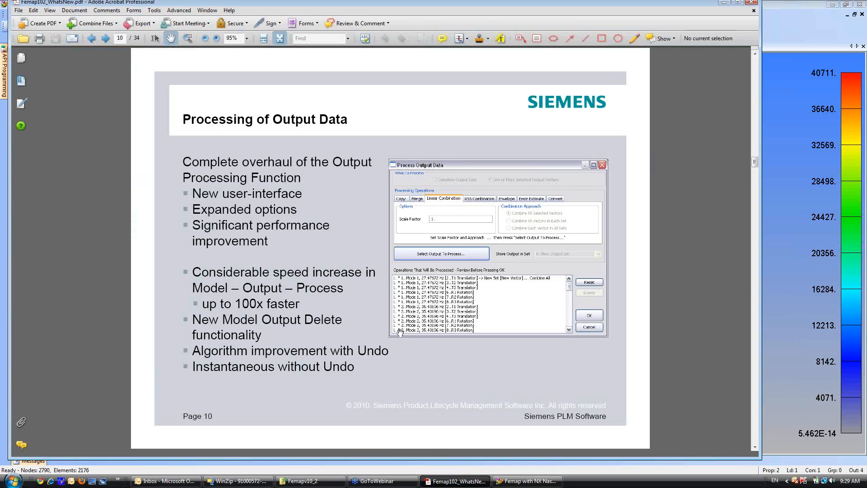
pyautogui.scroll(2, 397, 333)
pyautogui.scroll(-2, 398, 333)
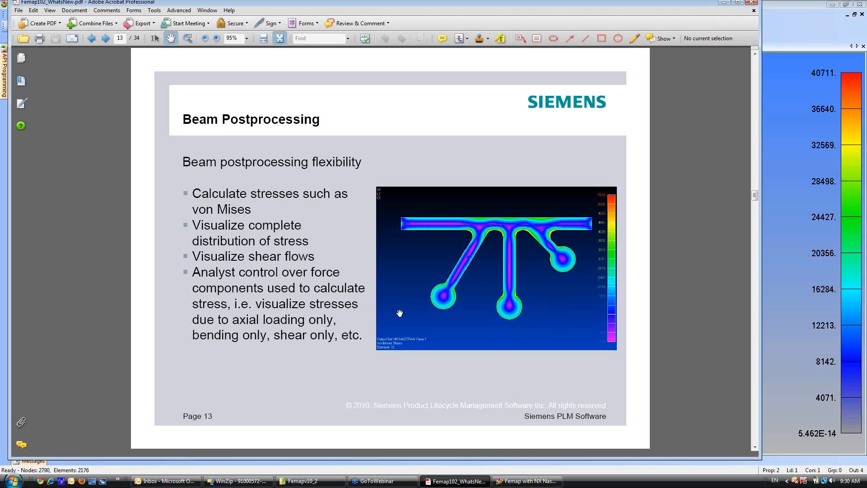
pyautogui.click(792, 31)
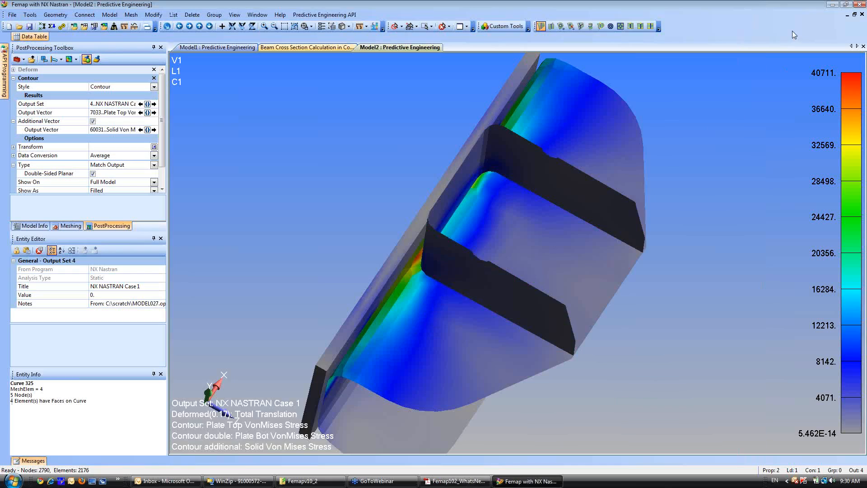
# Look through Femap's help resources for the technical support options.
pyautogui.click(280, 14)
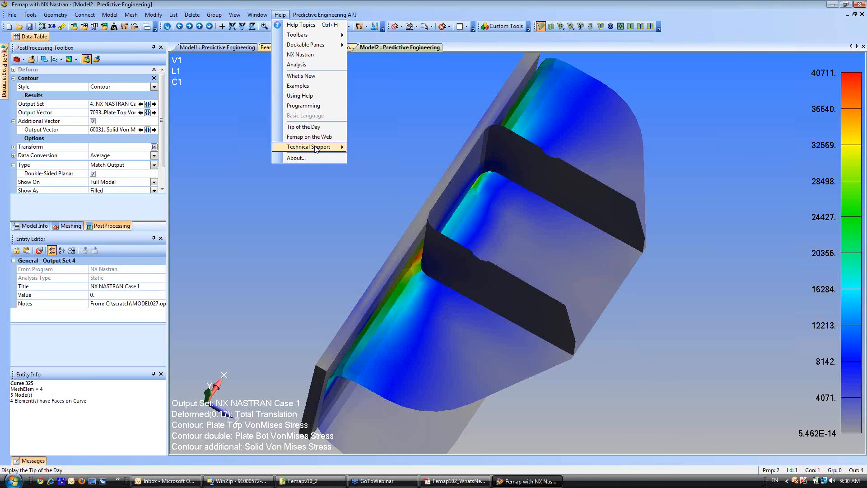
pyautogui.moveTo(316, 150)
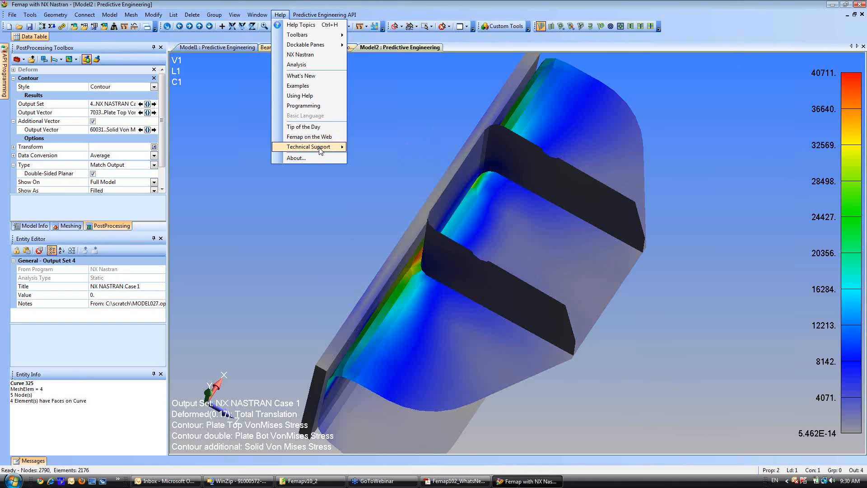